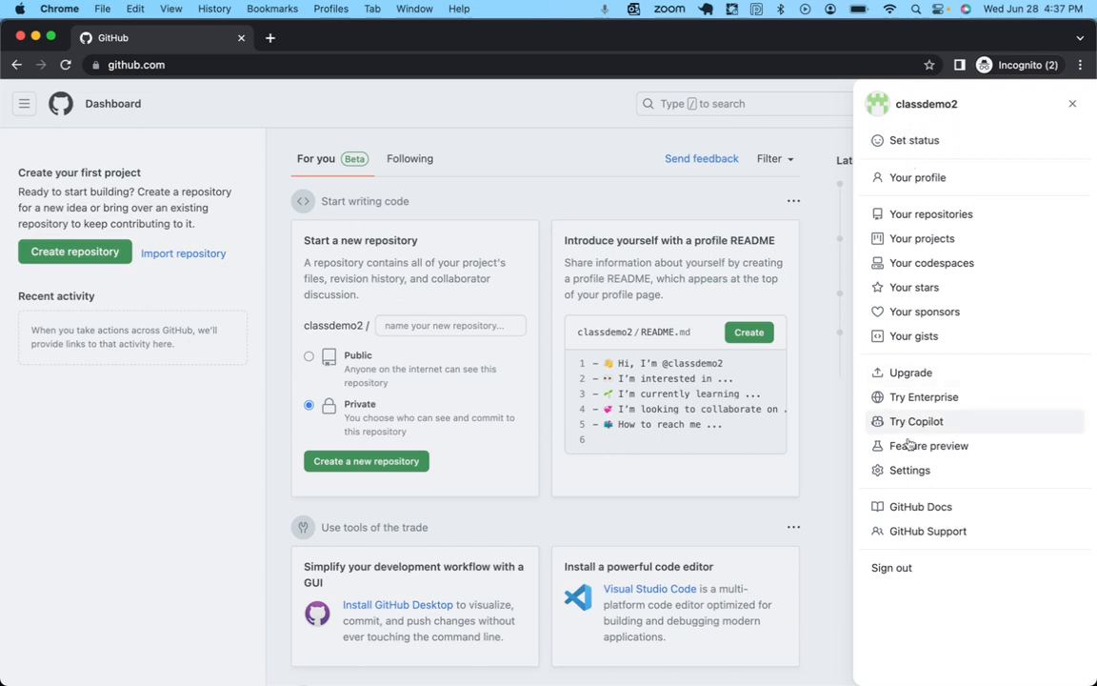
# Go to the account's developer settings and start registering a new GitHub App
pyautogui.click(918, 472)
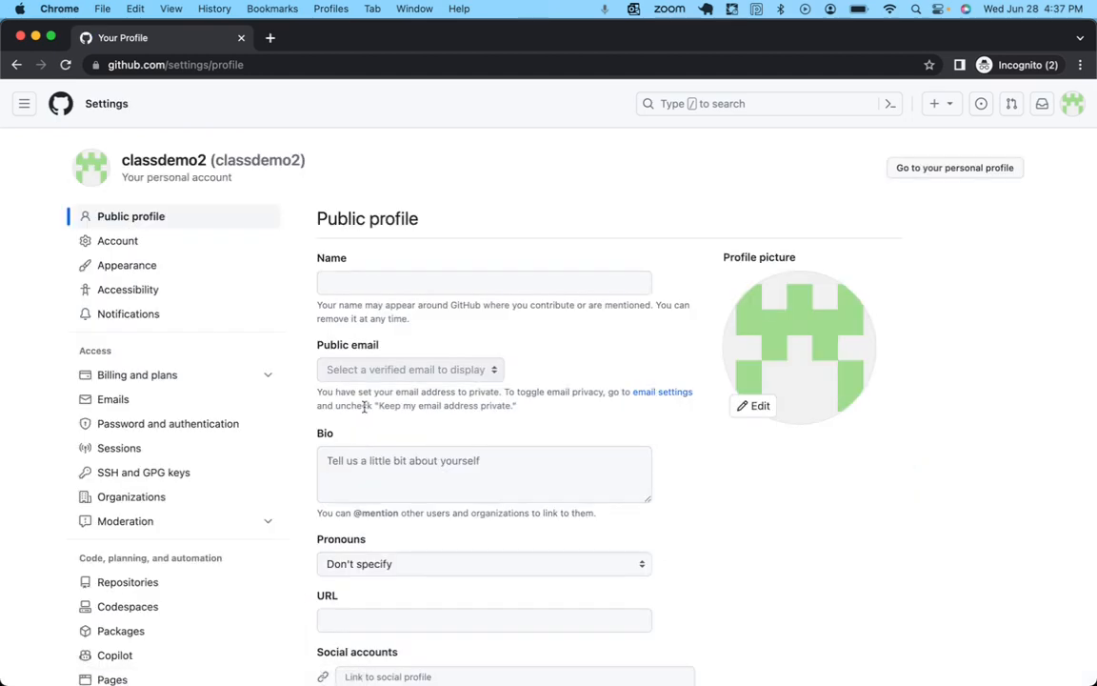
pyautogui.scroll(-6, 122, 502)
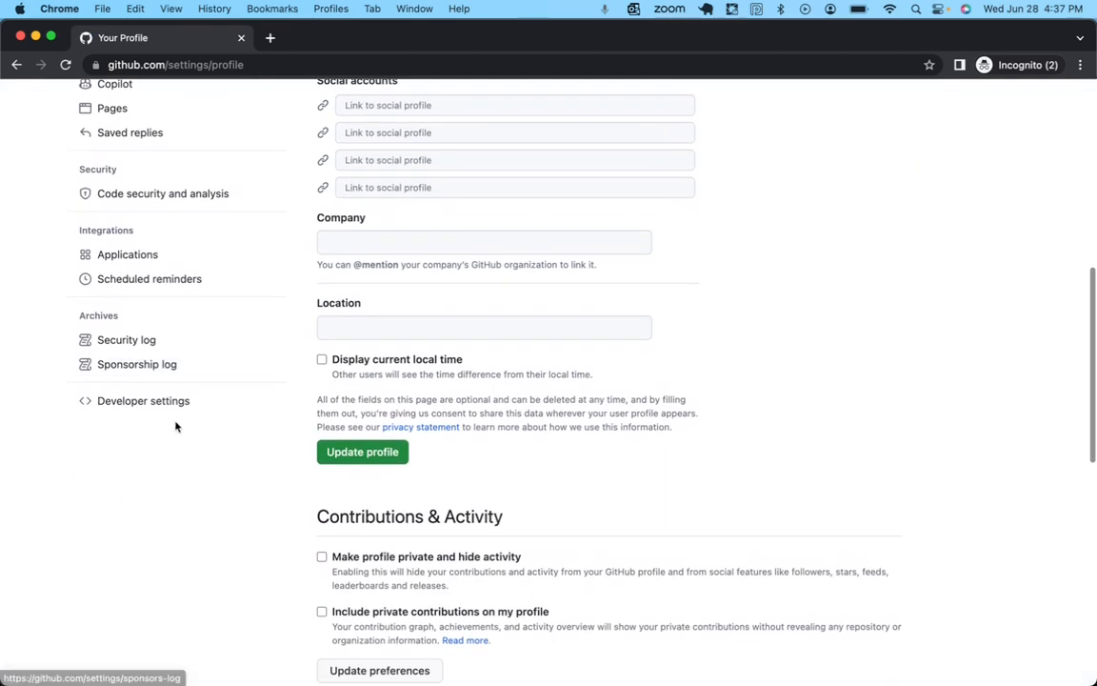
pyautogui.scroll(1, 125, 289)
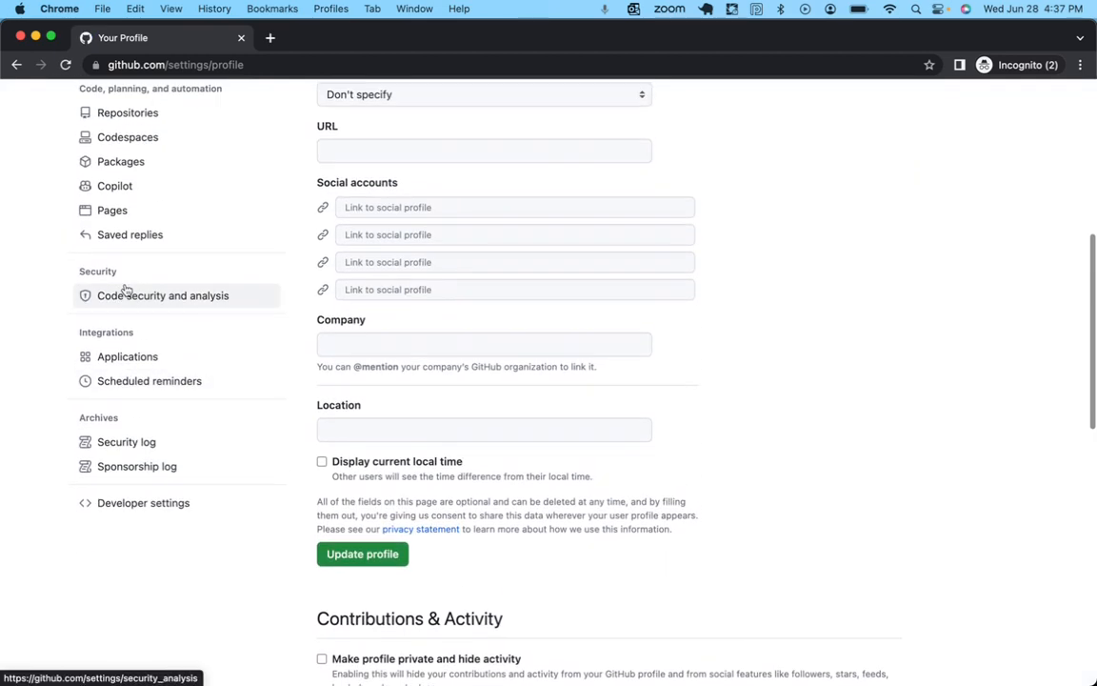
pyautogui.click(148, 511)
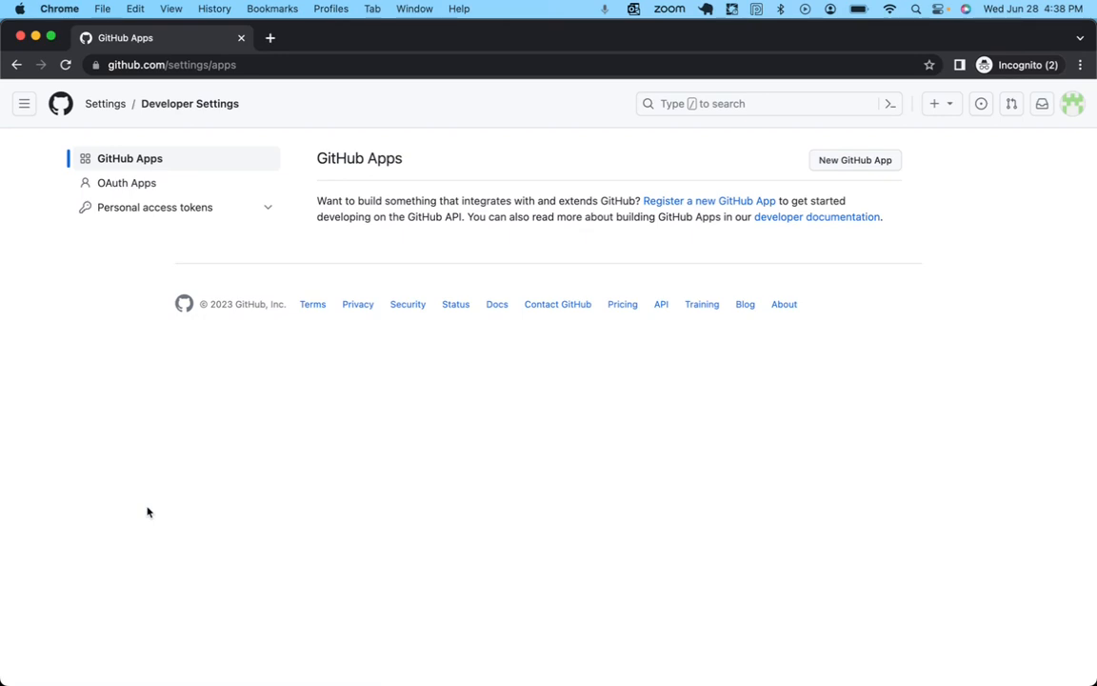
pyautogui.doubleClick(346, 162)
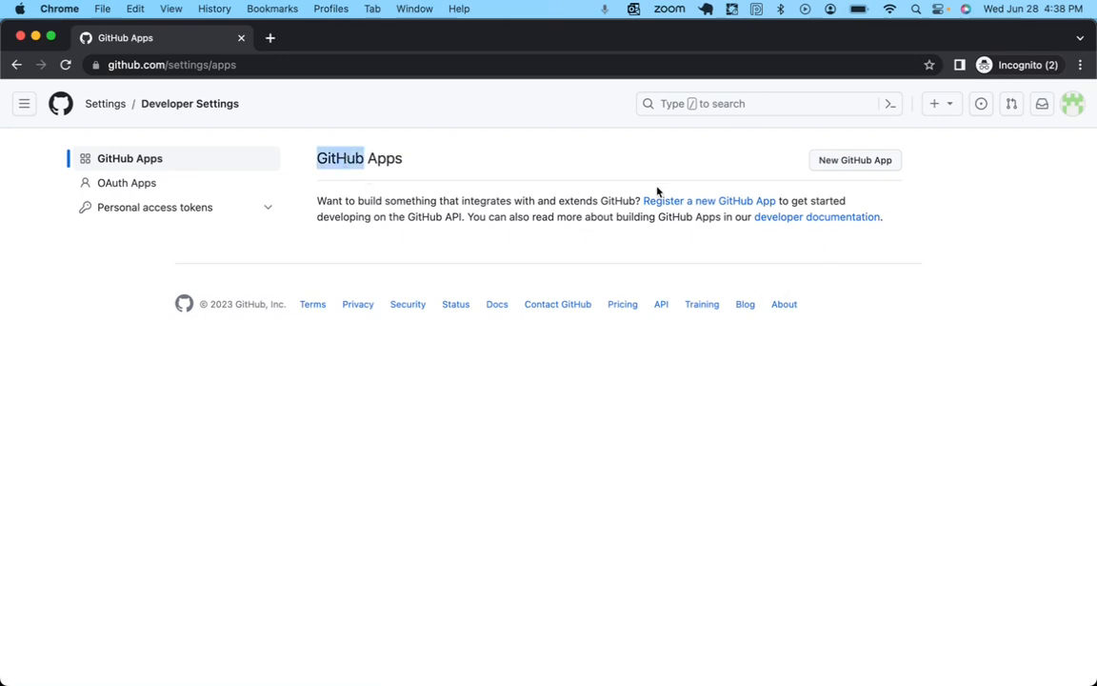
pyautogui.click(597, 205)
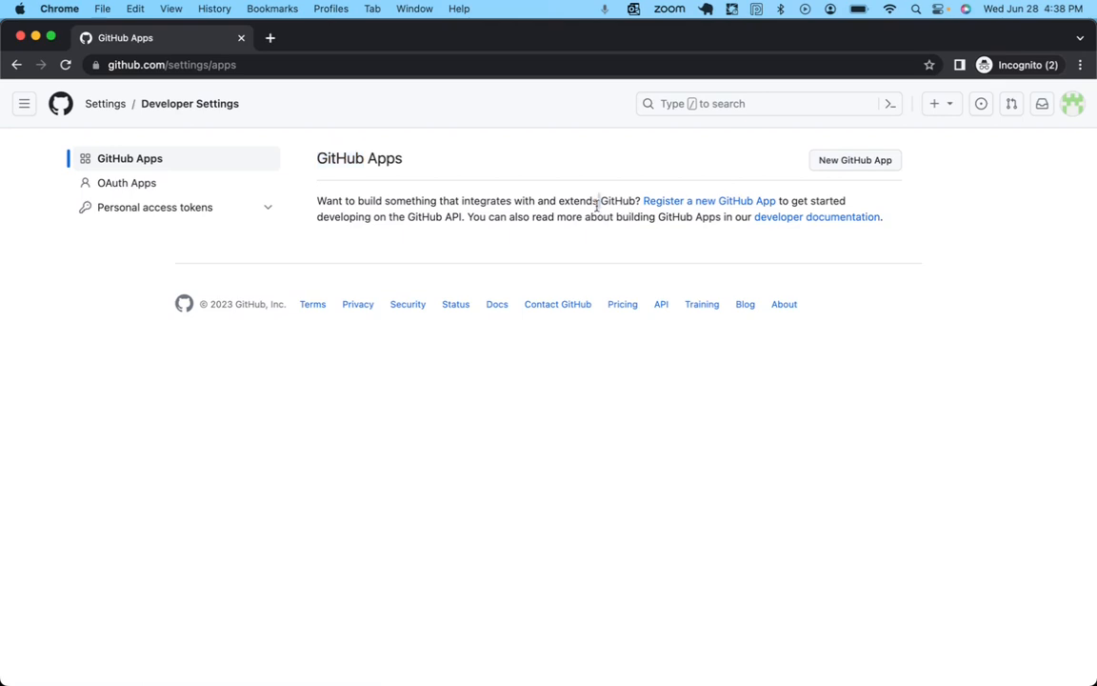
pyautogui.click(861, 162)
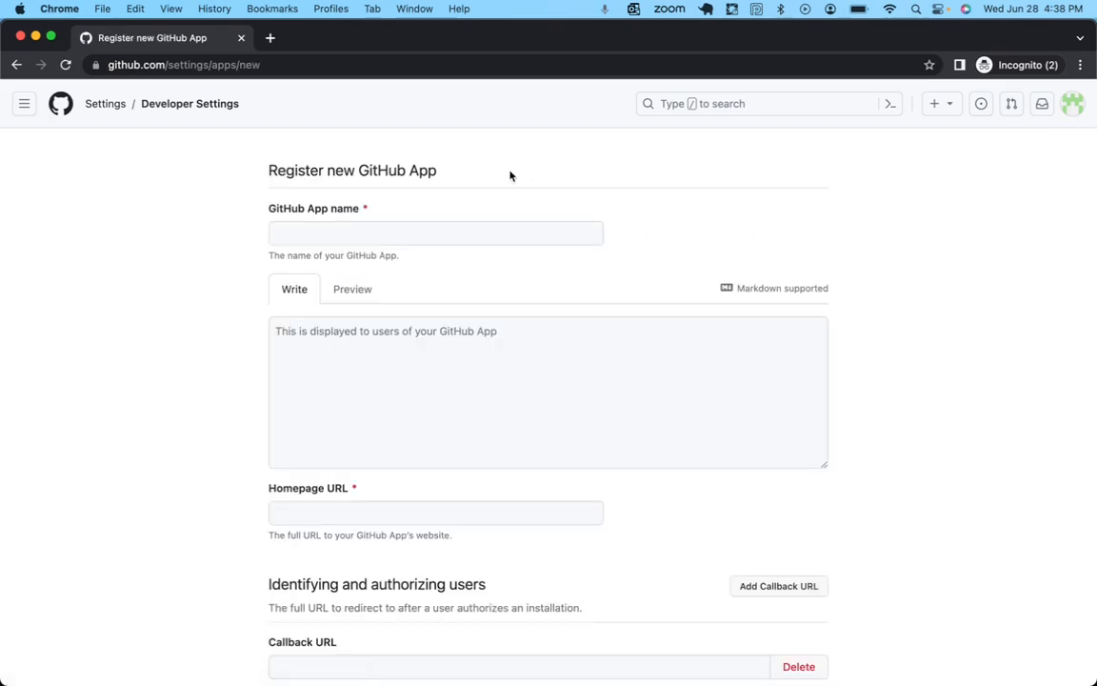
pyautogui.click(433, 231)
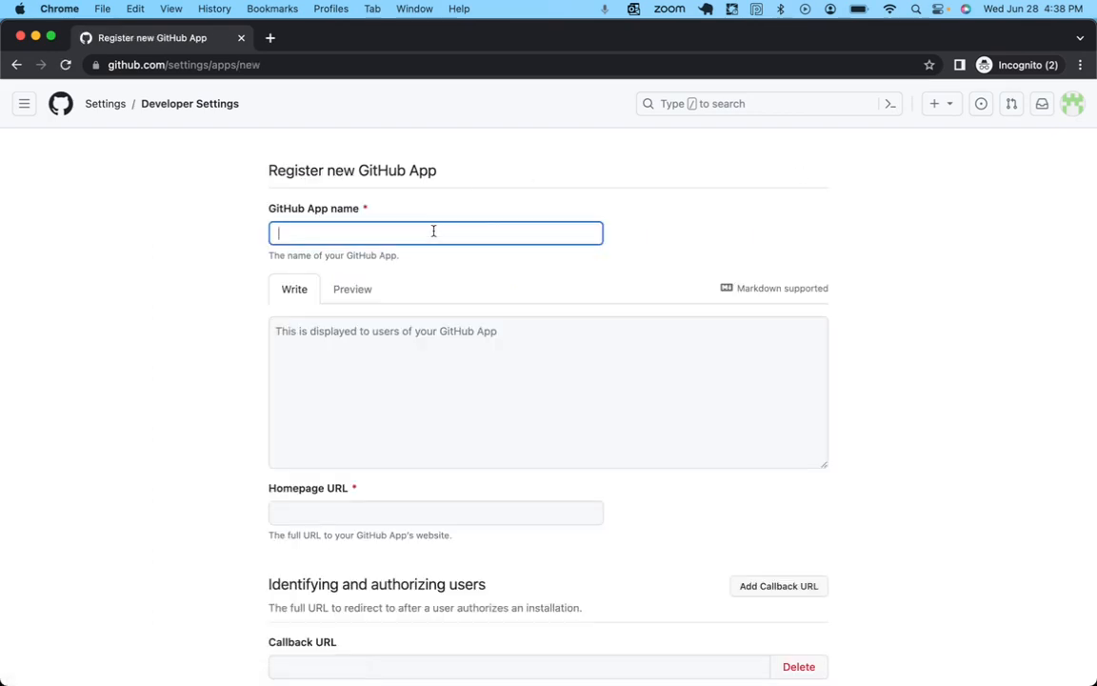
pyautogui.write('classdemo2')
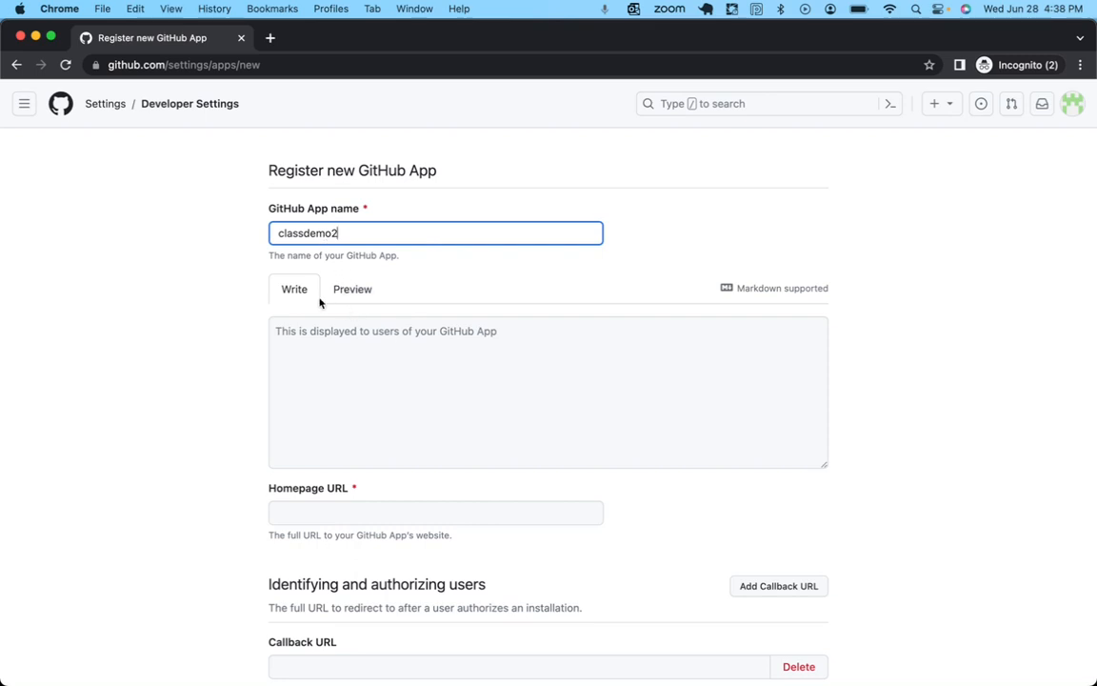
pyautogui.scroll(-2, 359, 359)
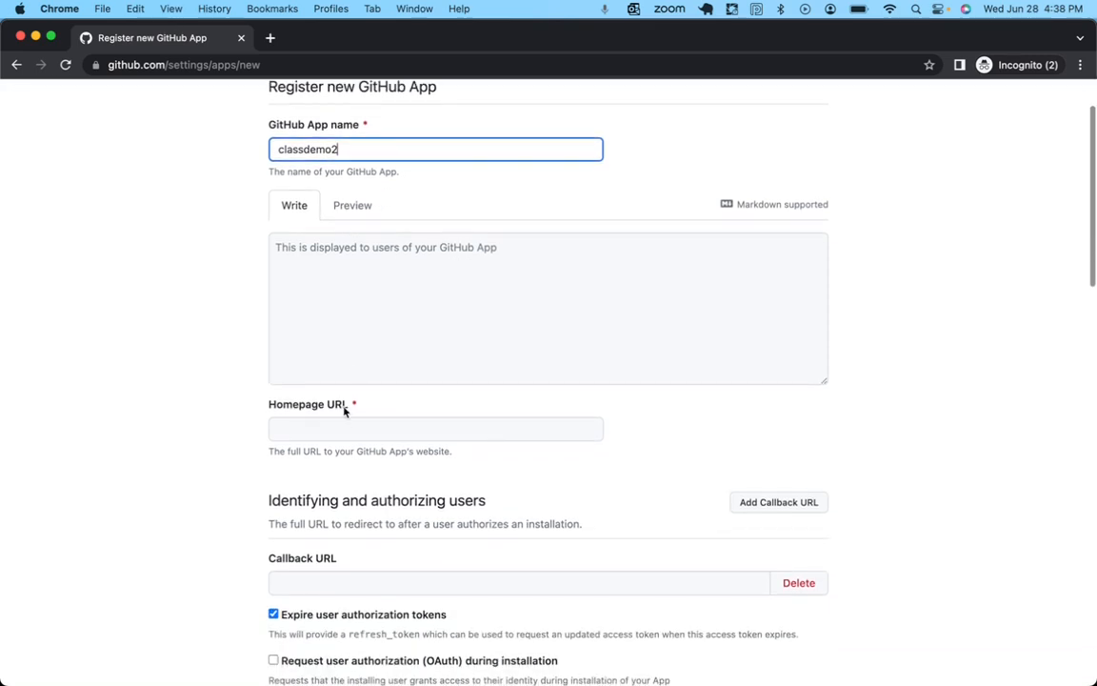
pyautogui.click(344, 432)
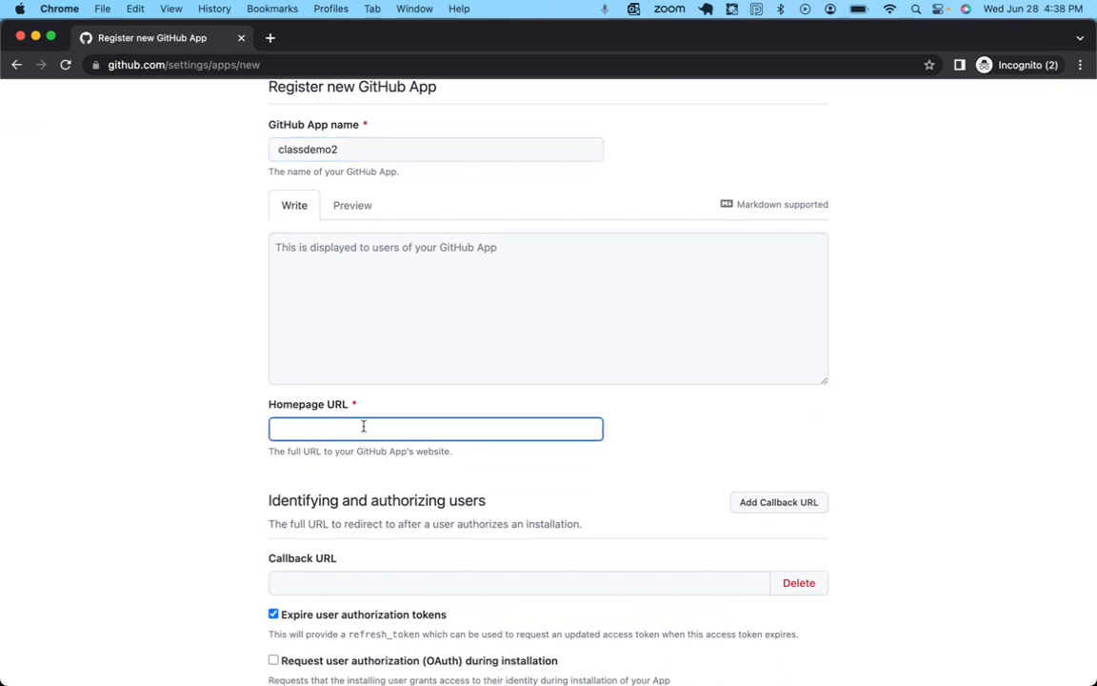
pyautogui.write('https://classdemo2.com')
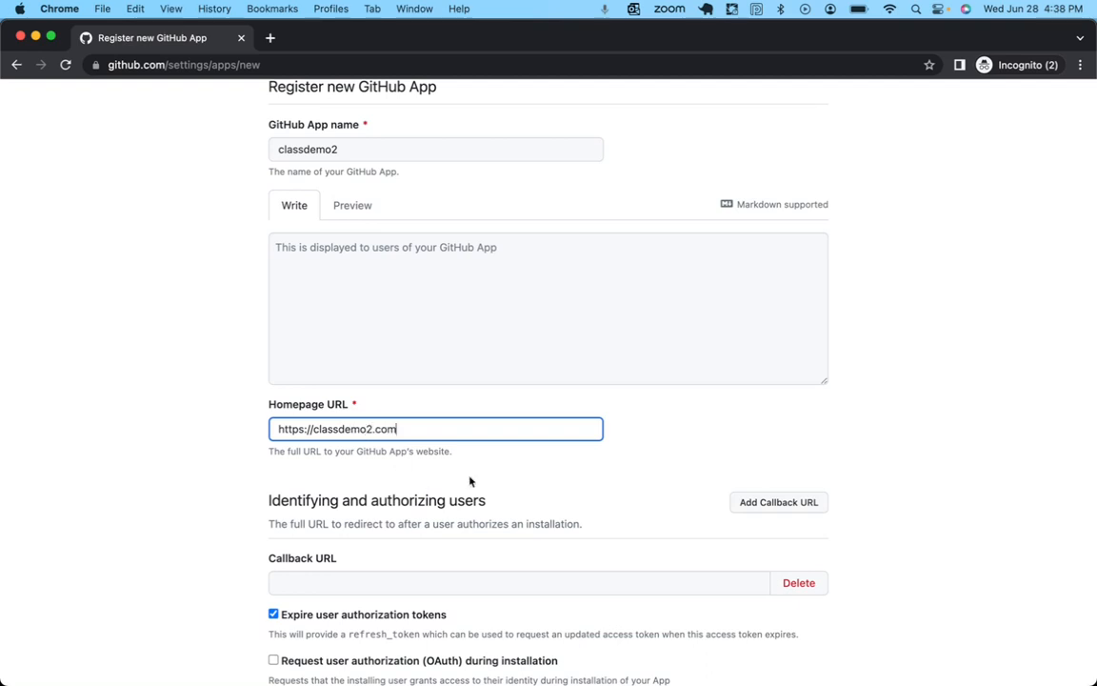
# Review the user authorization, post-installation and webhook options of the app registration form
pyautogui.scroll(-3, 457, 476)
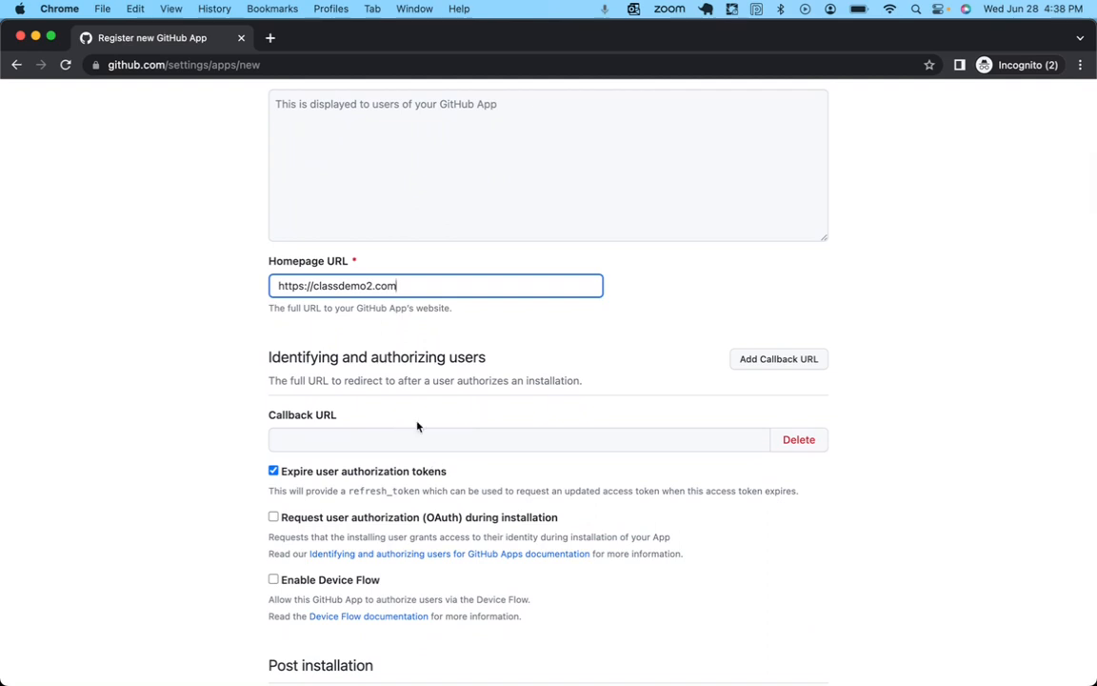
pyautogui.scroll(-2, 429, 396)
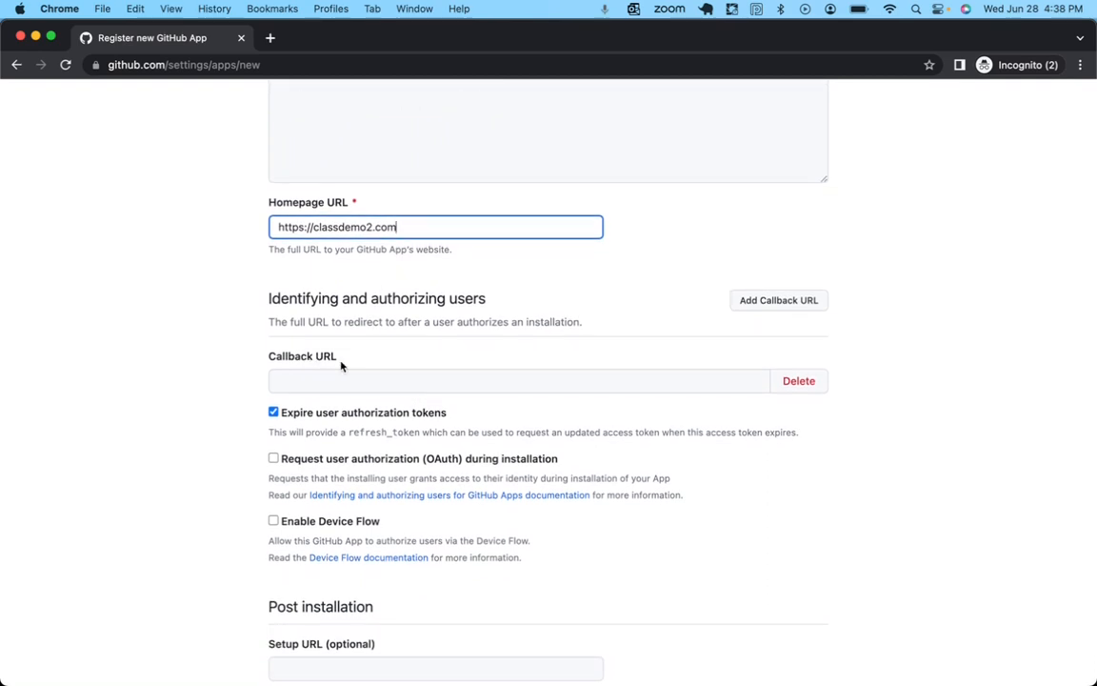
pyautogui.scroll(-3, 400, 370)
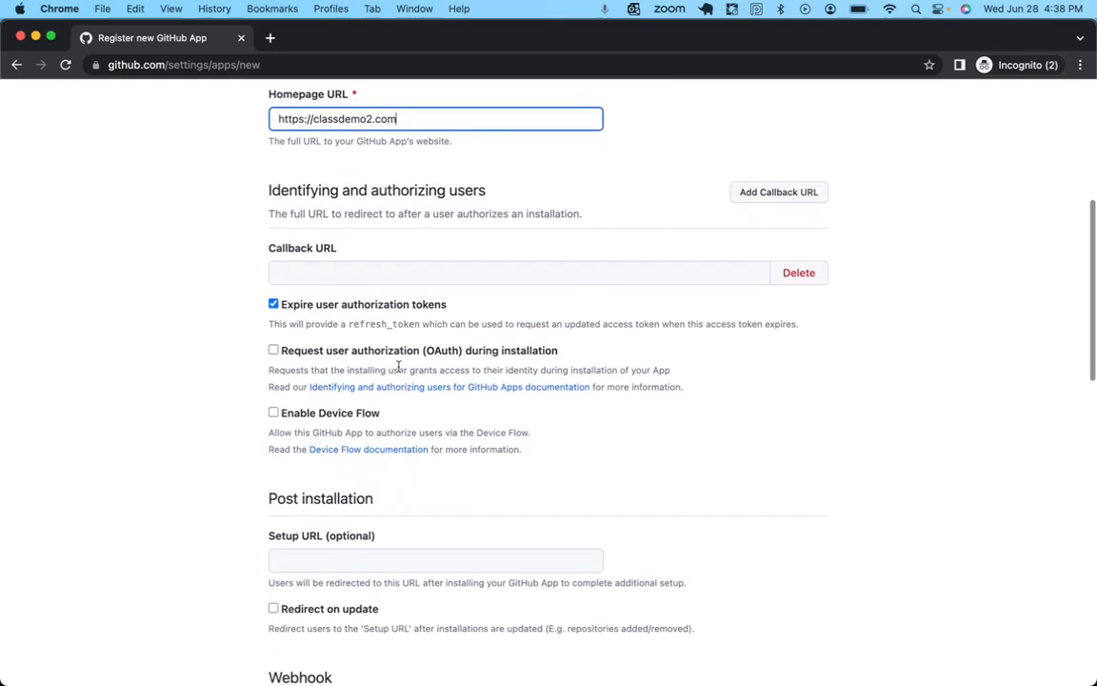
pyautogui.scroll(-1, 314, 305)
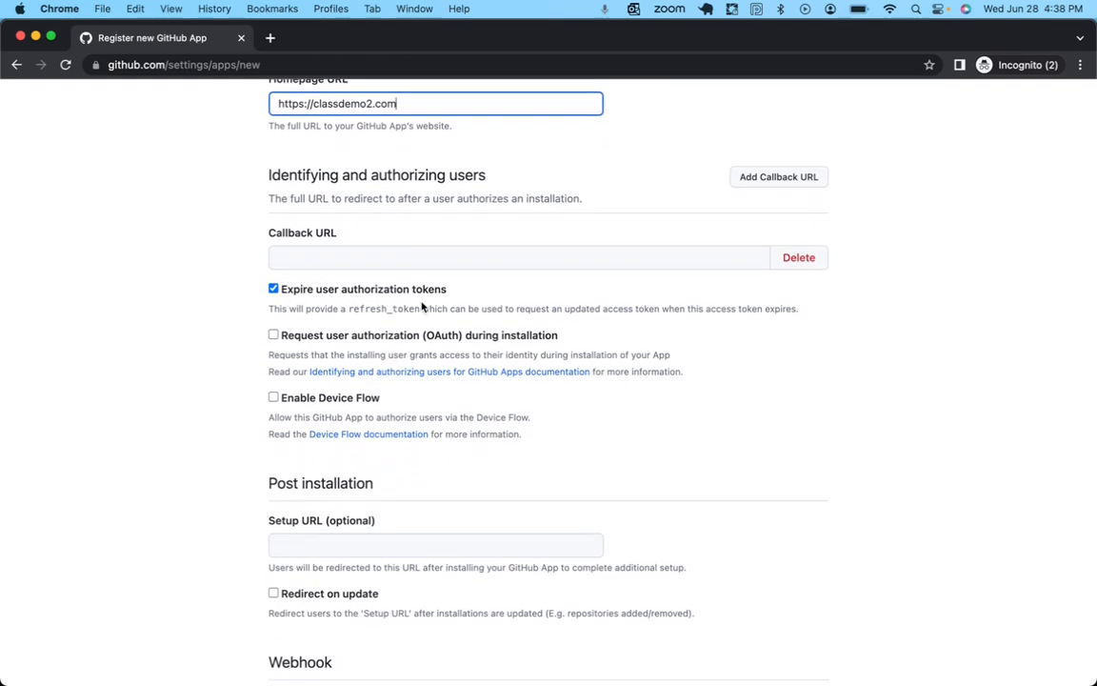
pyautogui.scroll(-4, 448, 307)
pyautogui.scroll(-3, 451, 311)
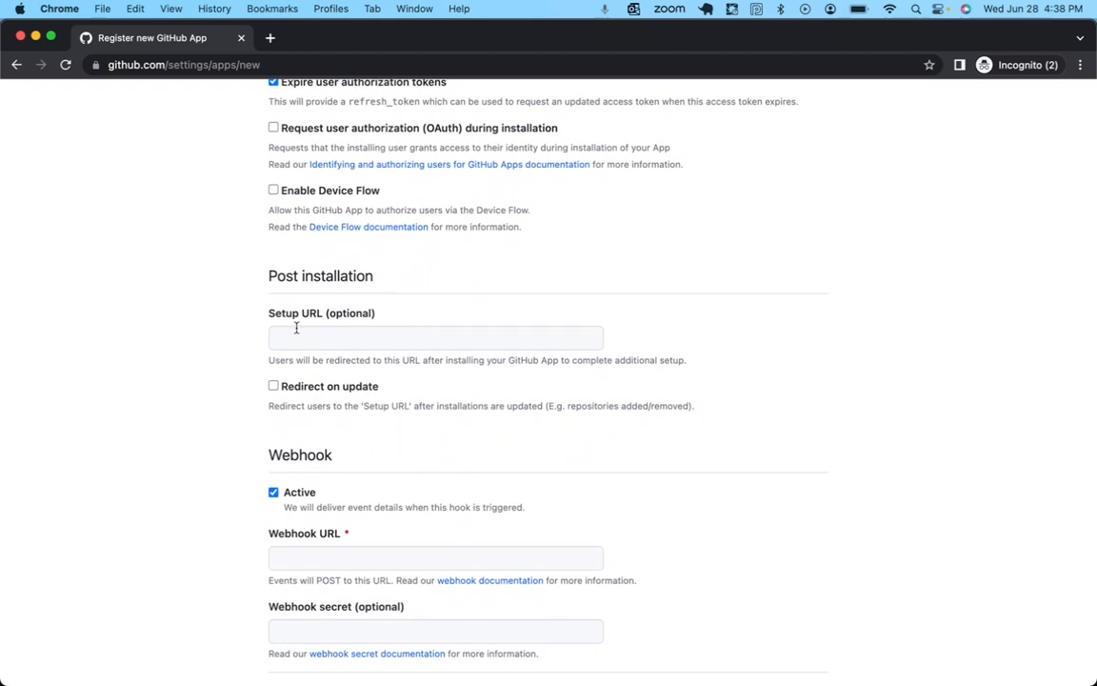
pyautogui.scroll(7, 344, 313)
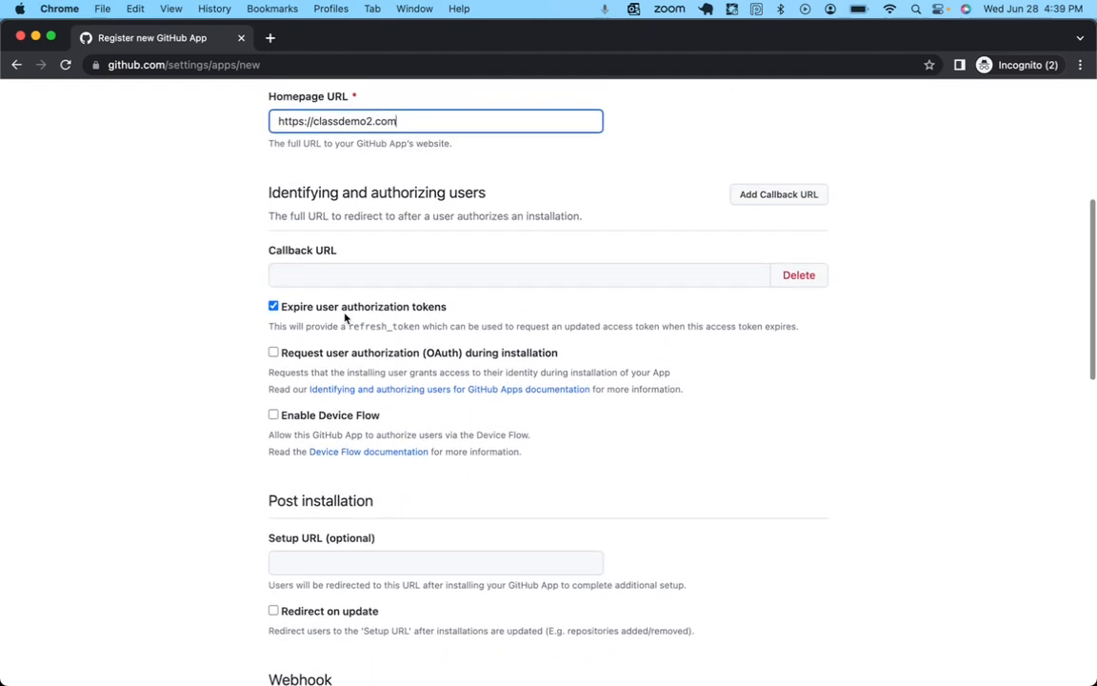
pyautogui.scroll(-7, 345, 318)
pyautogui.scroll(-4, 346, 317)
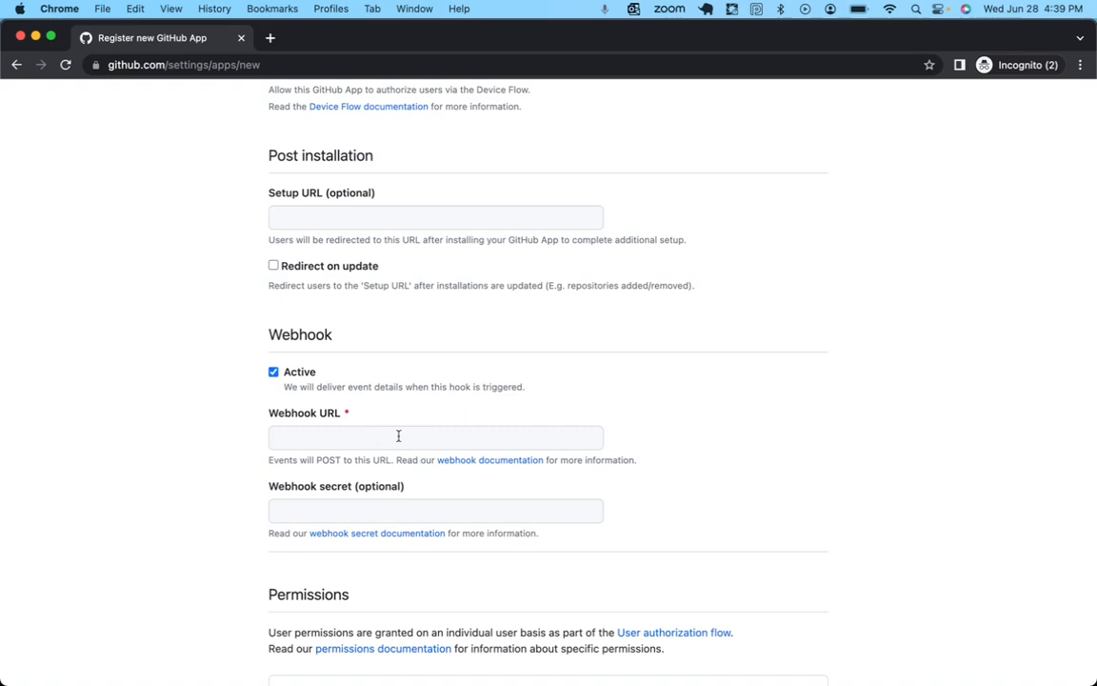
# Close the spare browser window showing the GitHub dashboard
pyautogui.hotkey('ctrl', 'Up')
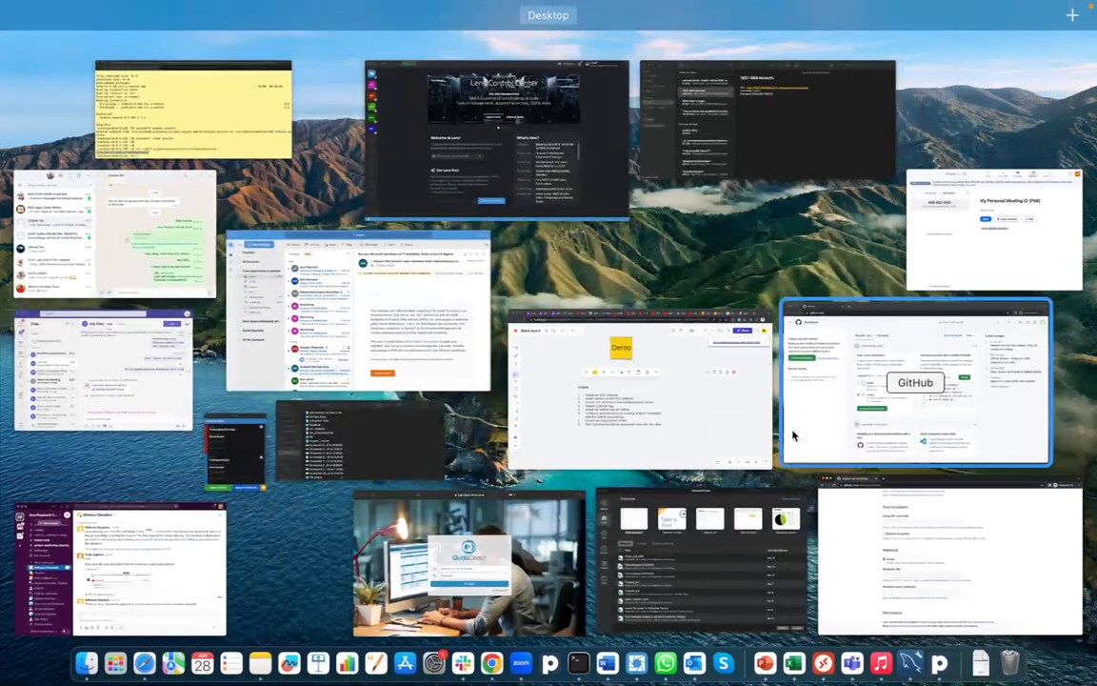
pyautogui.click(878, 524)
pyautogui.hotkey('ctrl', 'Up')
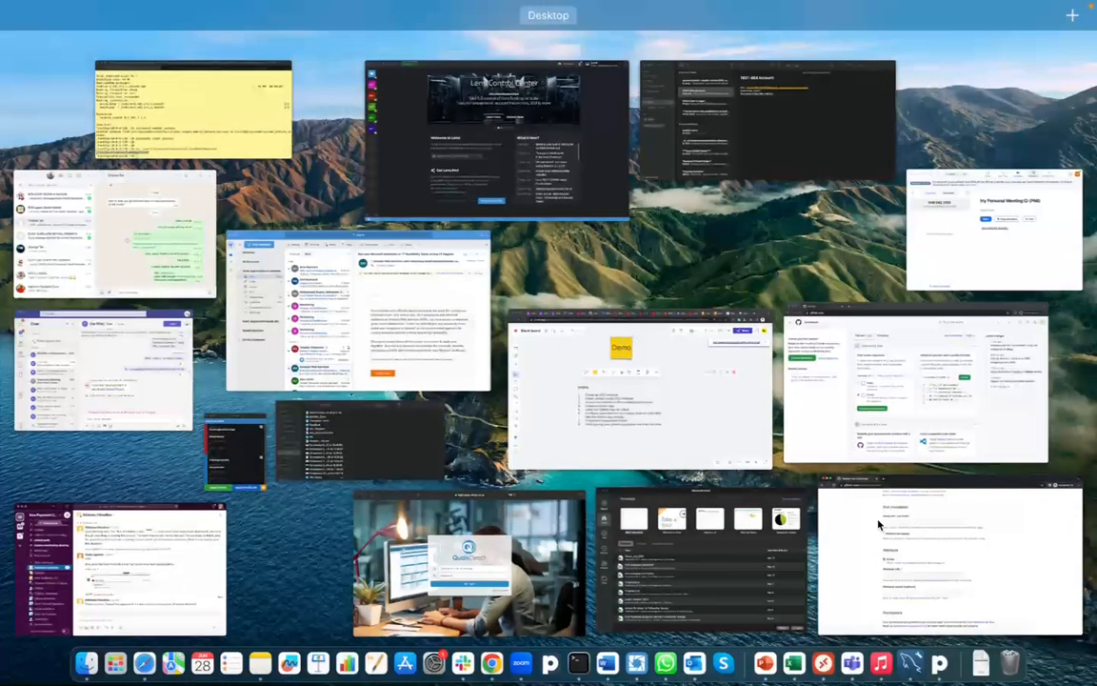
pyautogui.click(919, 436)
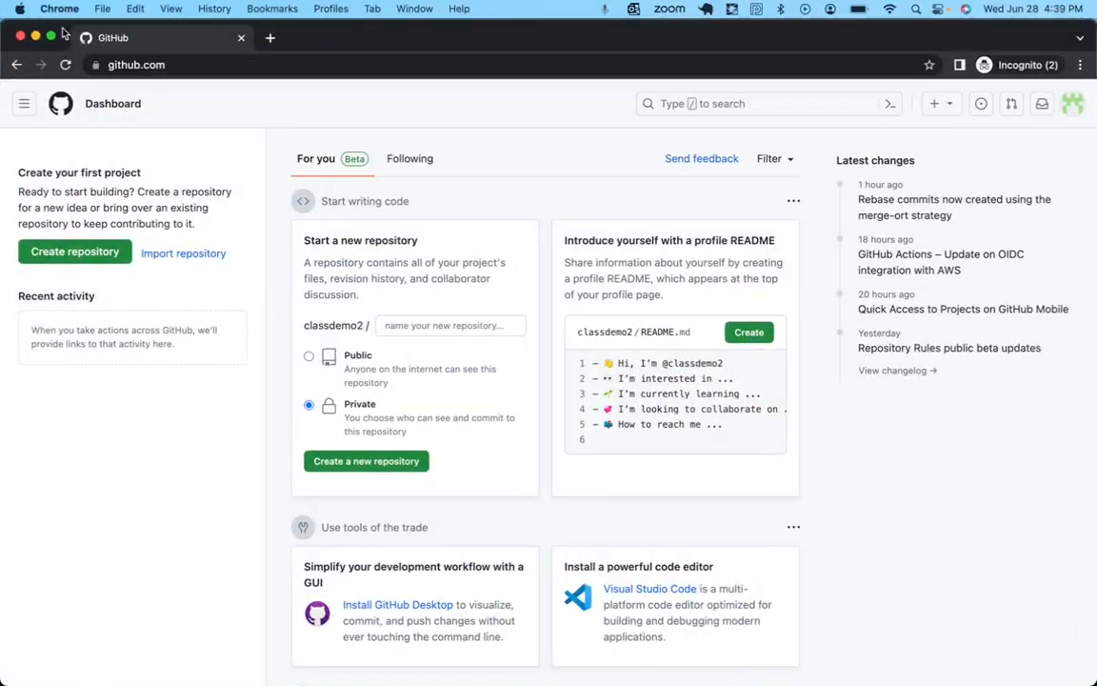
pyautogui.click(20, 36)
# Switch to the Jenkins dashboard in the other browser window and open its System configuration page
pyautogui.hotkey('ctrl', 'Up')
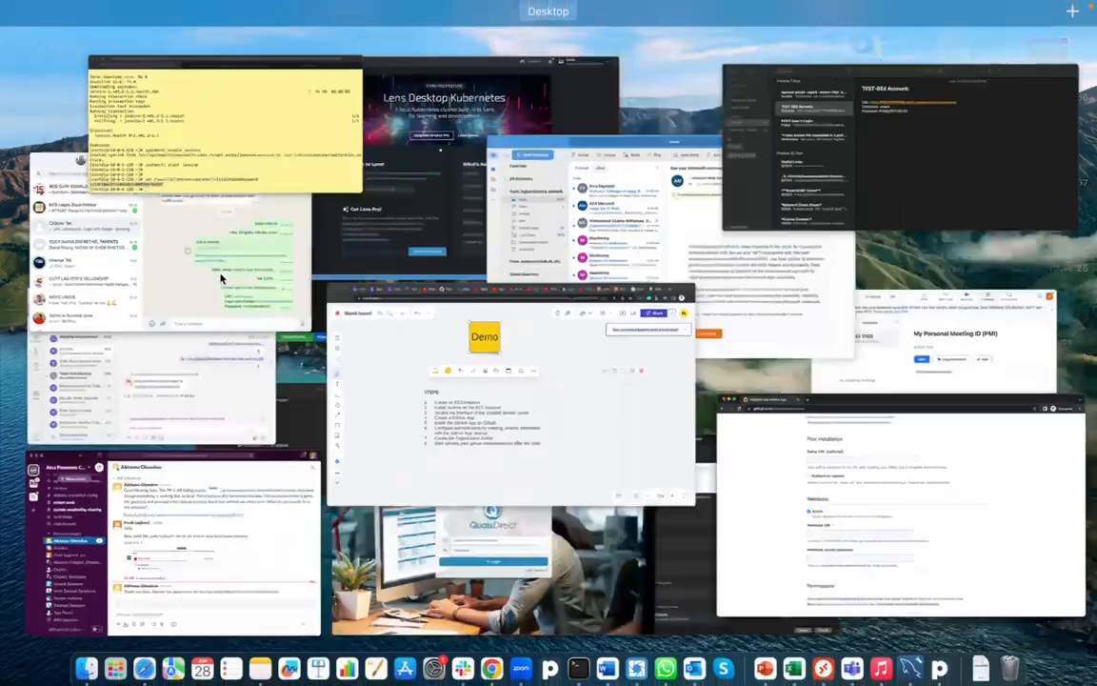
pyautogui.click(470, 437)
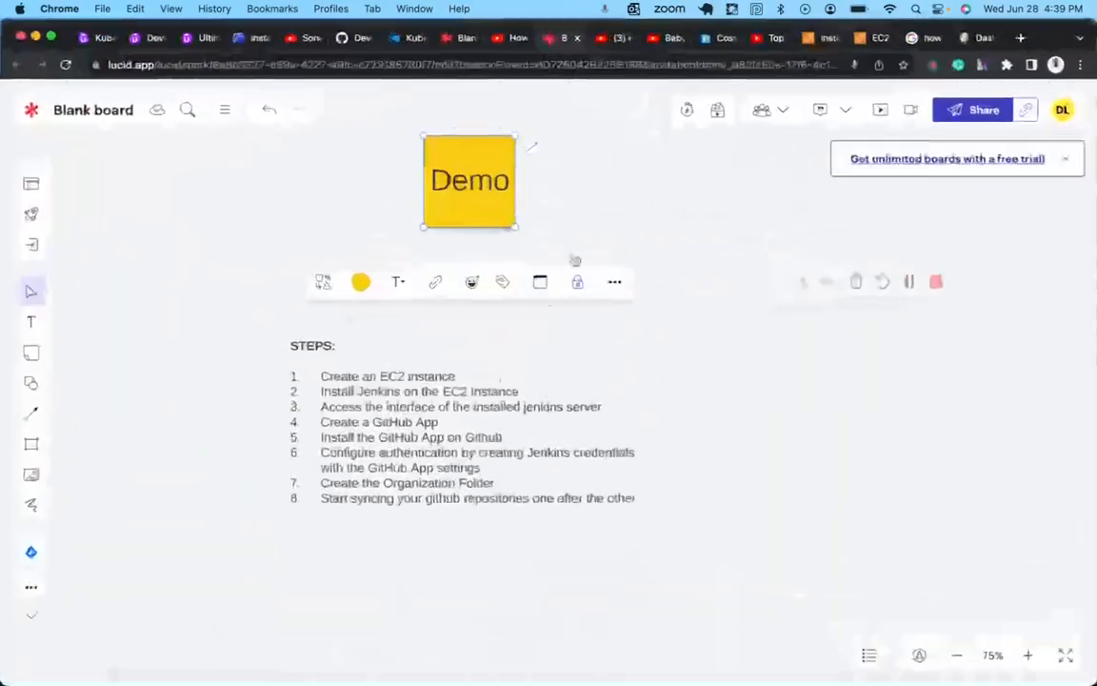
pyautogui.click(977, 38)
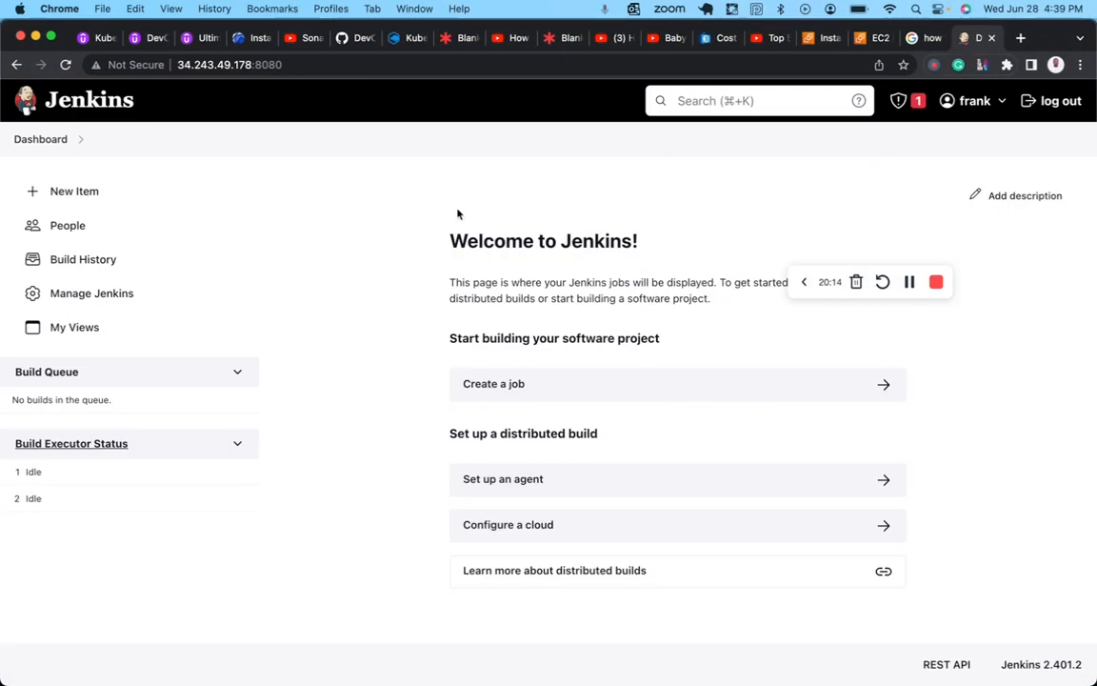
pyautogui.click(99, 303)
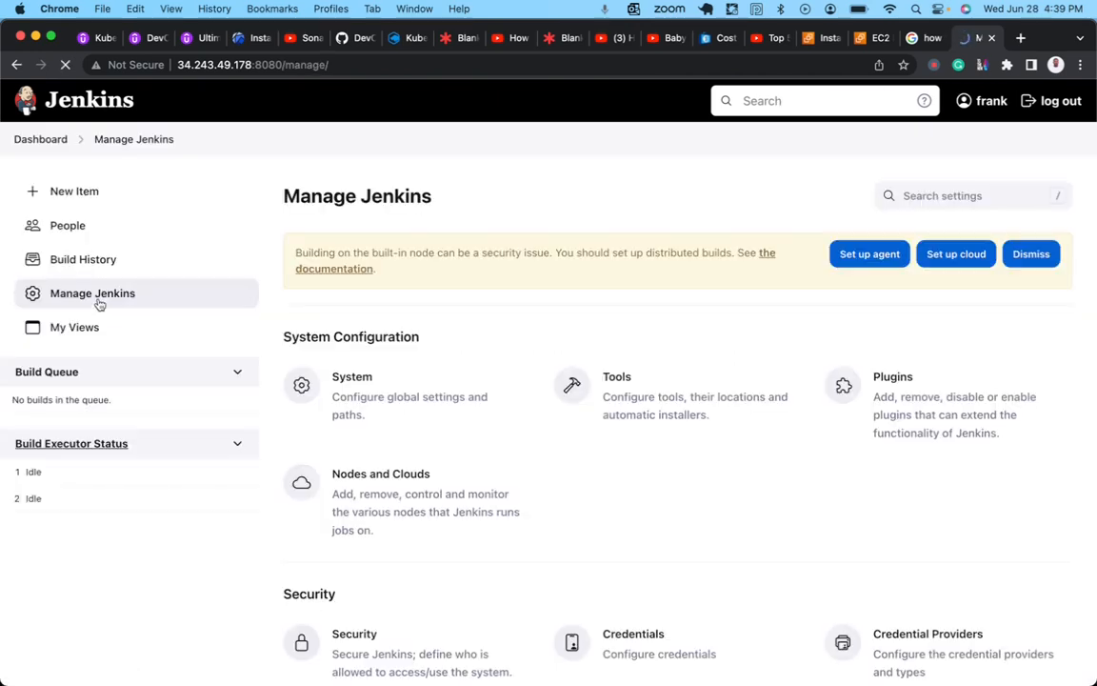
pyautogui.click(351, 436)
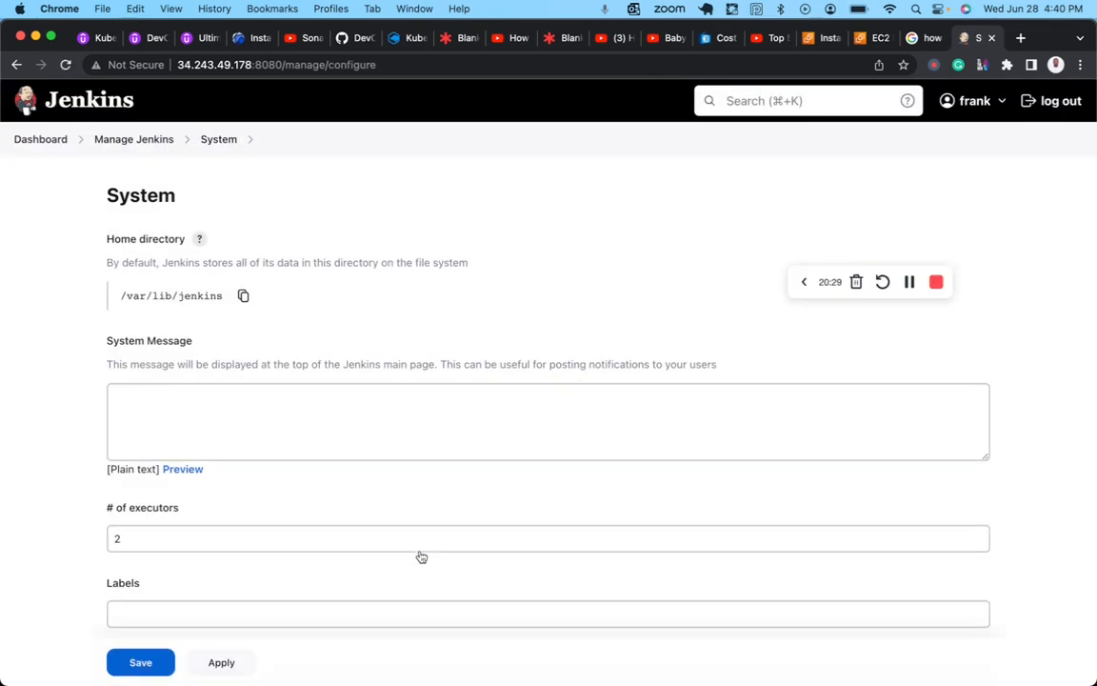
# Copy the Jenkins URL from the Jenkins Location section of the system configuration
pyautogui.scroll(-15, 421, 557)
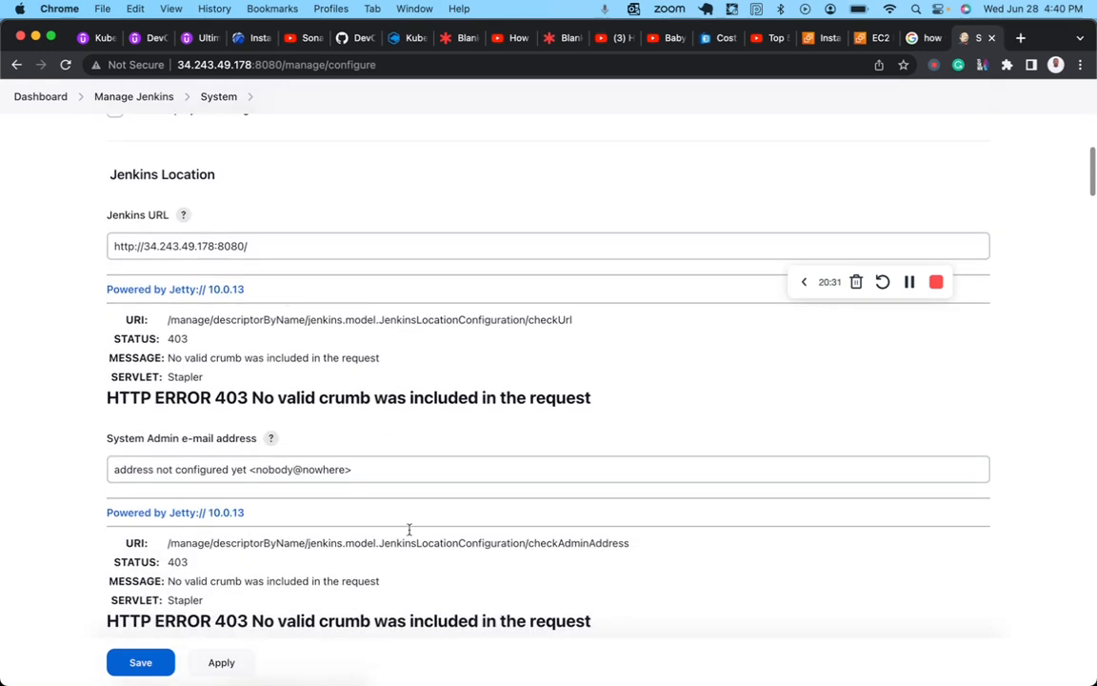
pyautogui.click(233, 245)
pyautogui.tripleClick(235, 245)
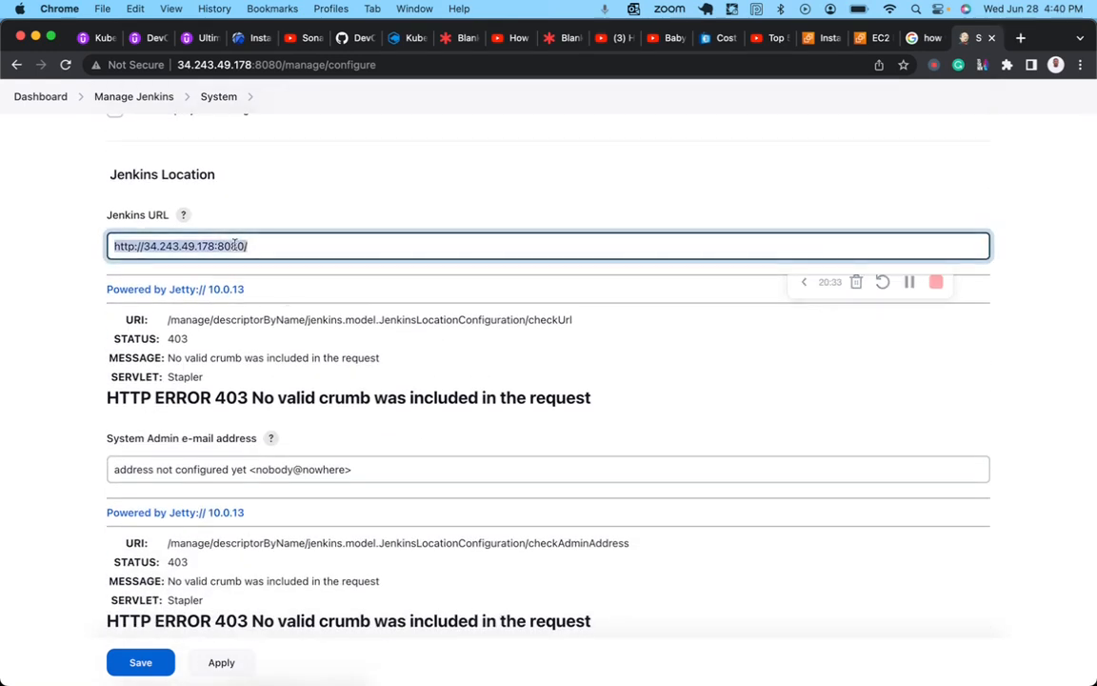
pyautogui.press('super+c')
pyautogui.hotkey('ctrl', 'Up')
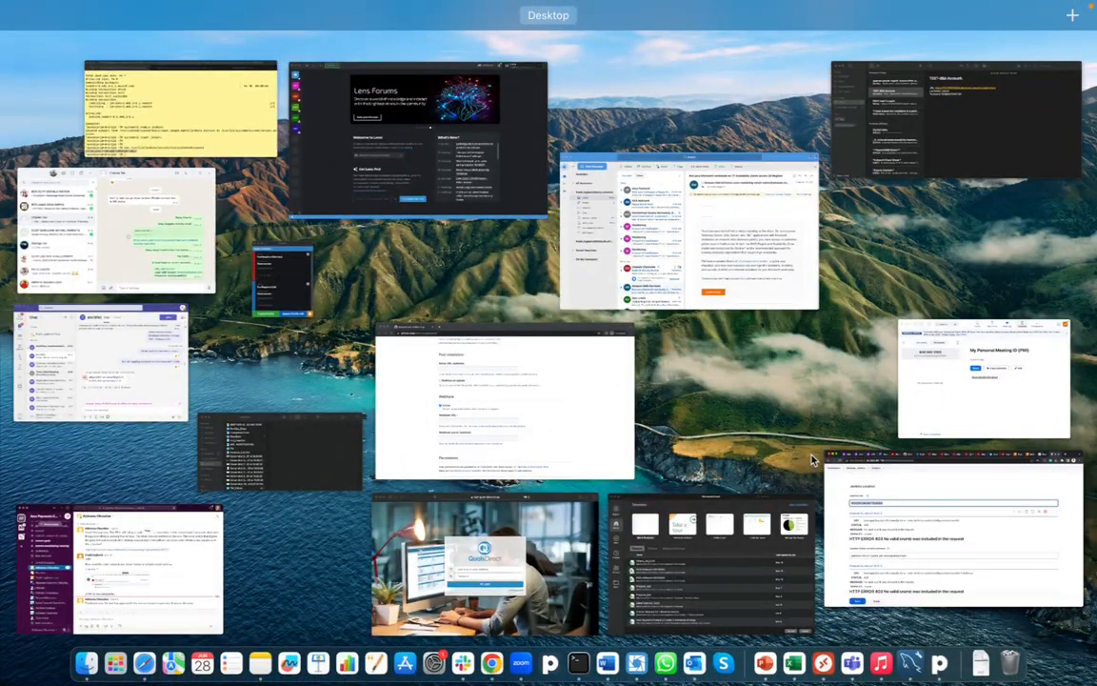
pyautogui.click(636, 443)
pyautogui.click(312, 436)
pyautogui.press('super+v')
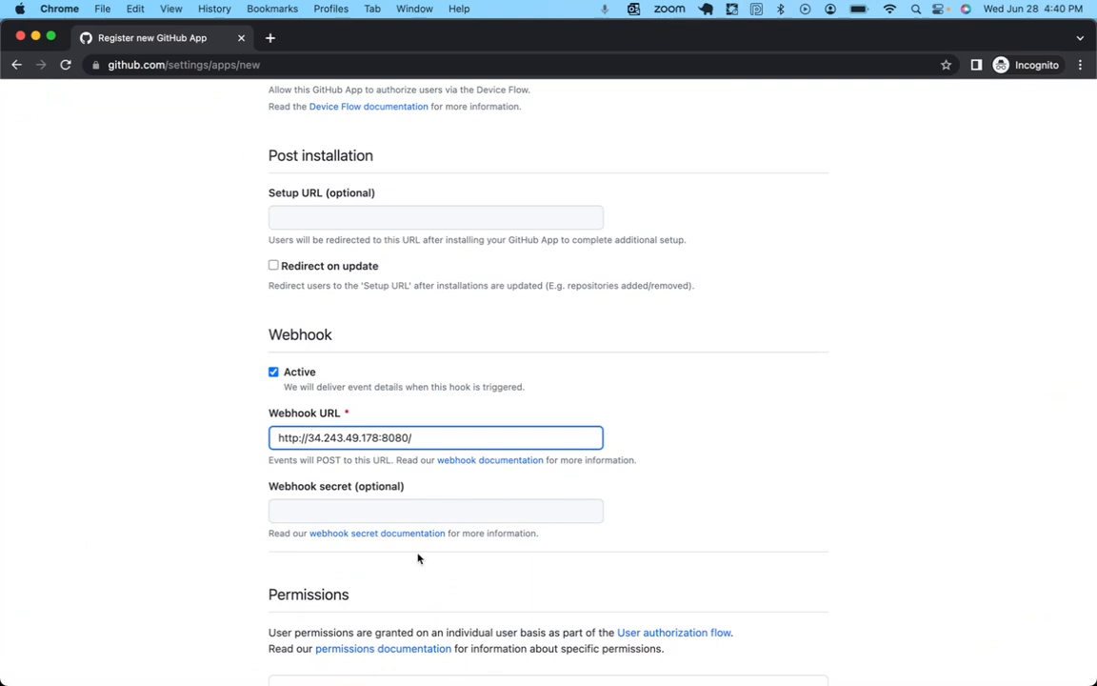
pyautogui.write('github-webhook/')
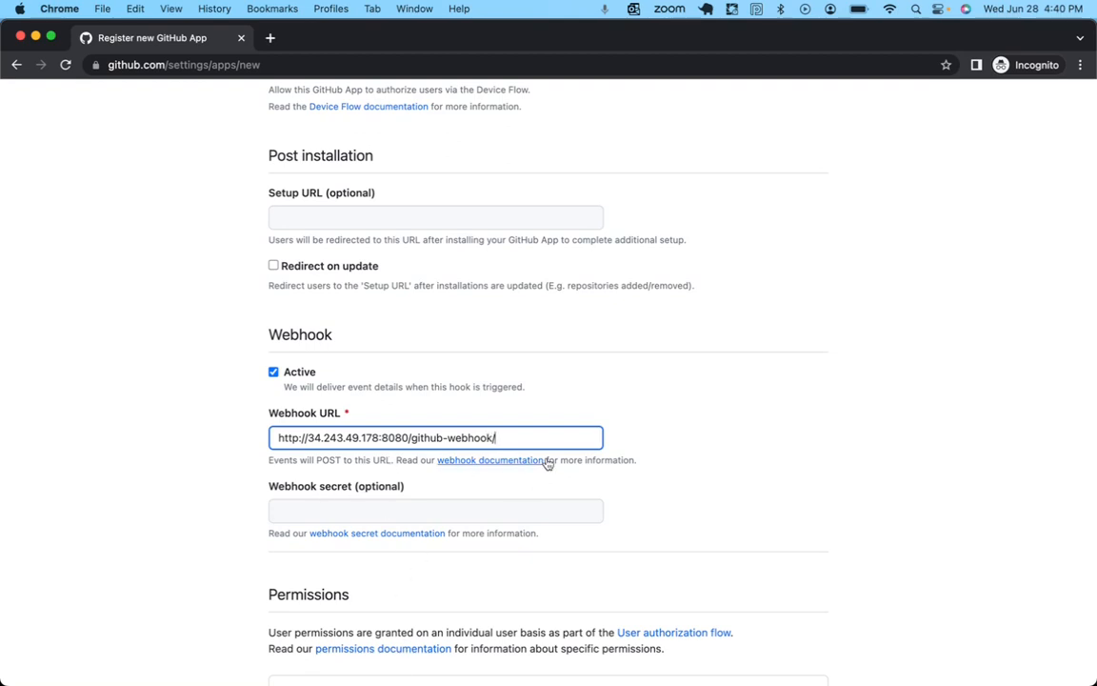
pyautogui.doubleClick(318, 437)
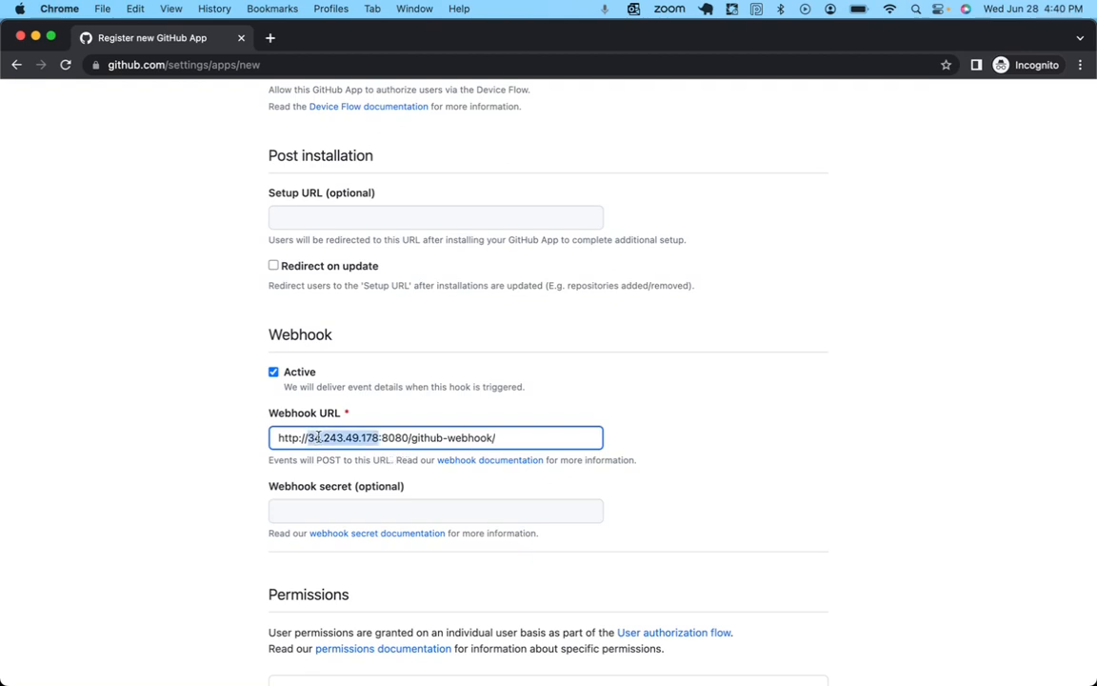
pyautogui.doubleClick(443, 438)
# Expand the repository permissions and set Administration to Read-only and Checks to Read and write
pyautogui.scroll(-5, 611, 500)
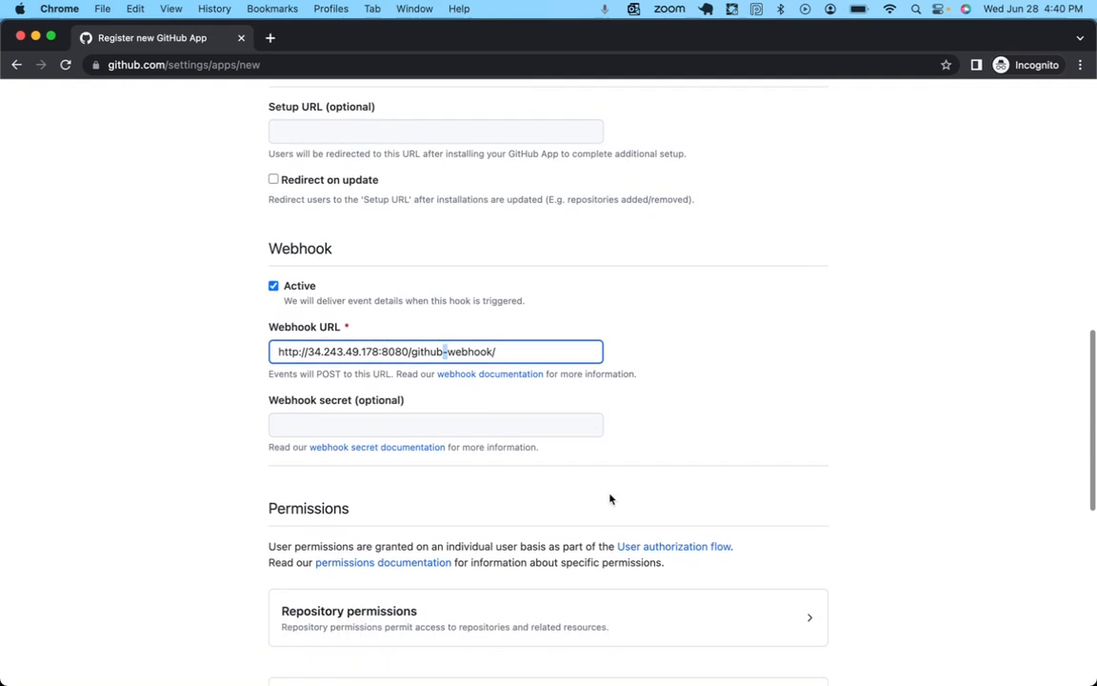
pyautogui.scroll(-3, 610, 500)
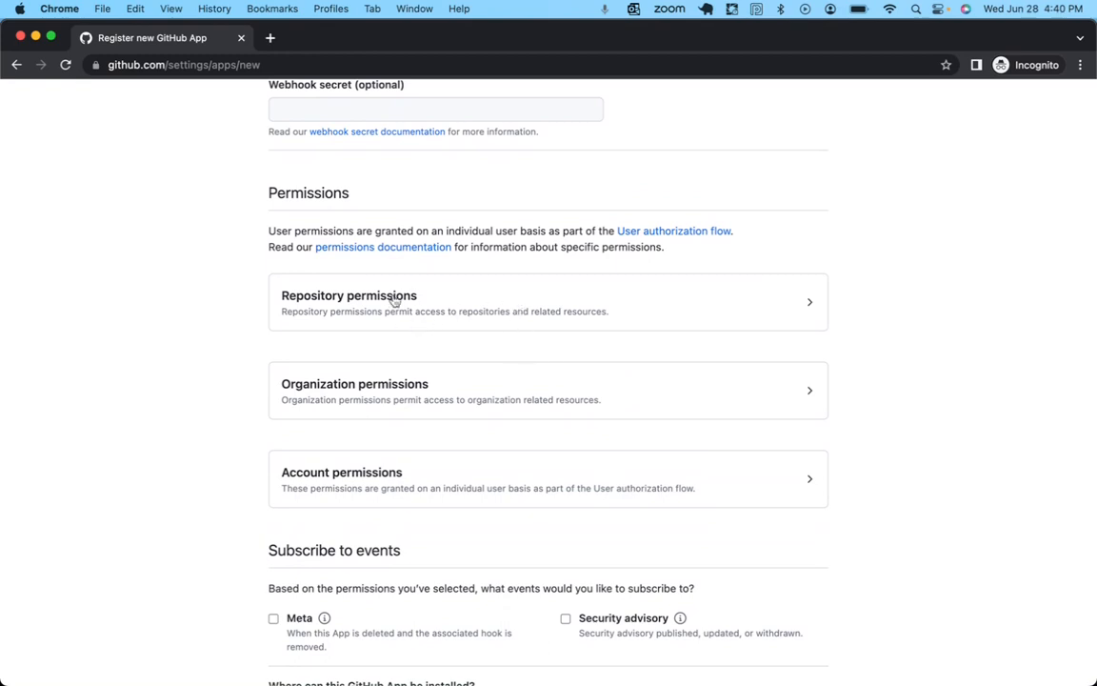
pyautogui.click(435, 303)
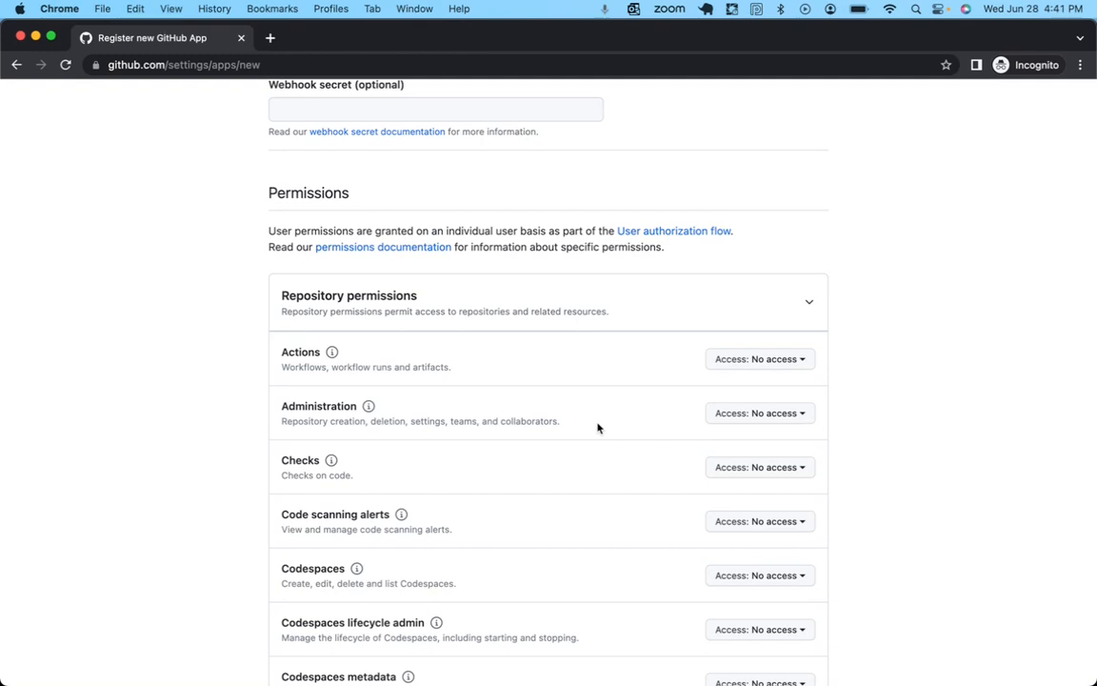
pyautogui.click(742, 415)
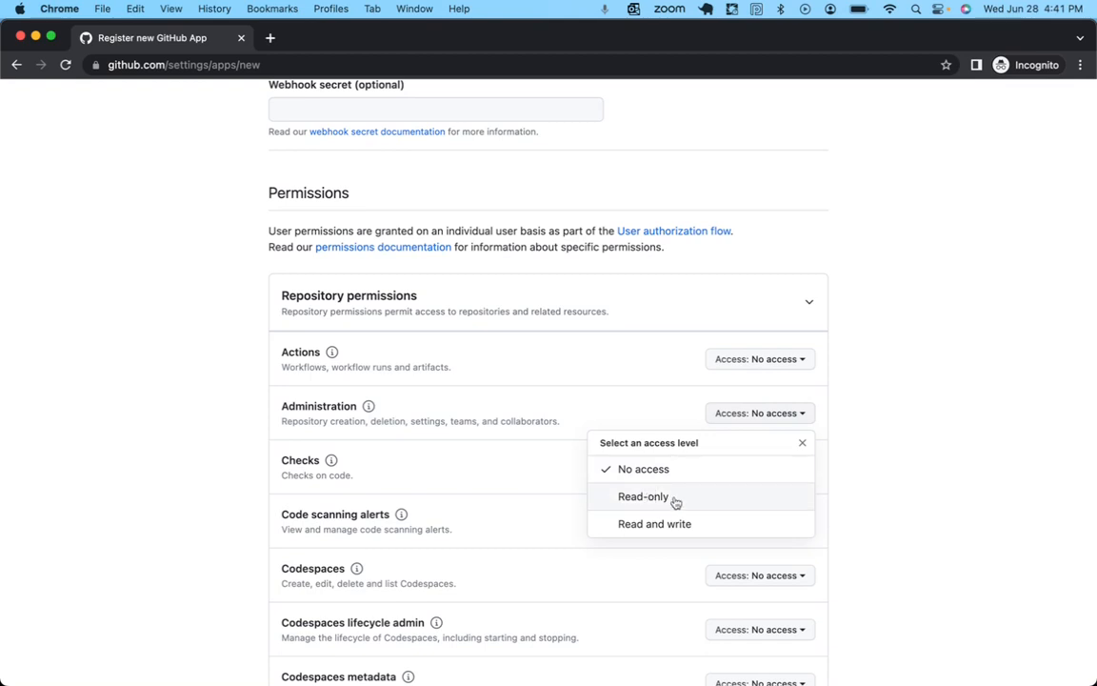
pyautogui.click(633, 498)
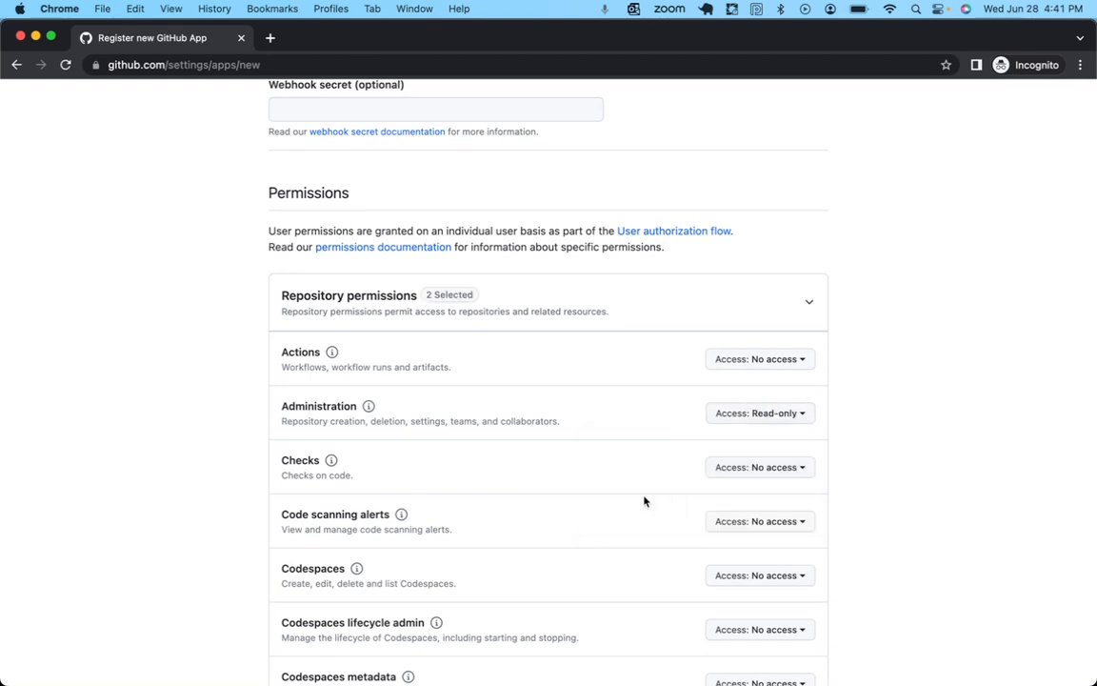
pyautogui.click(737, 470)
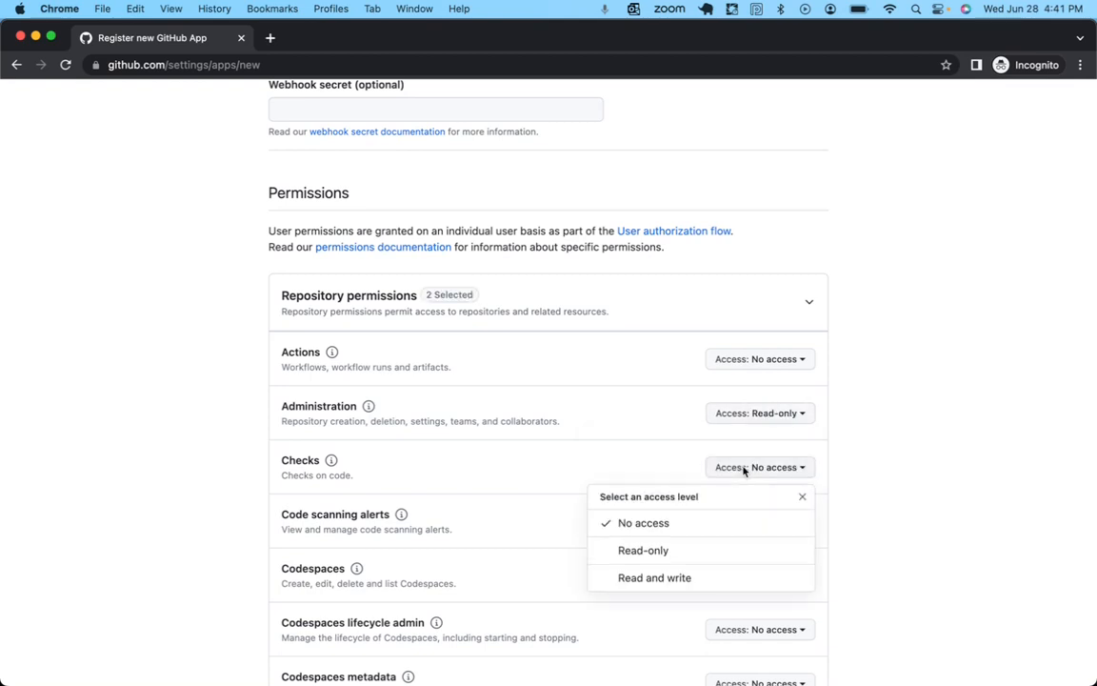
pyautogui.click(656, 578)
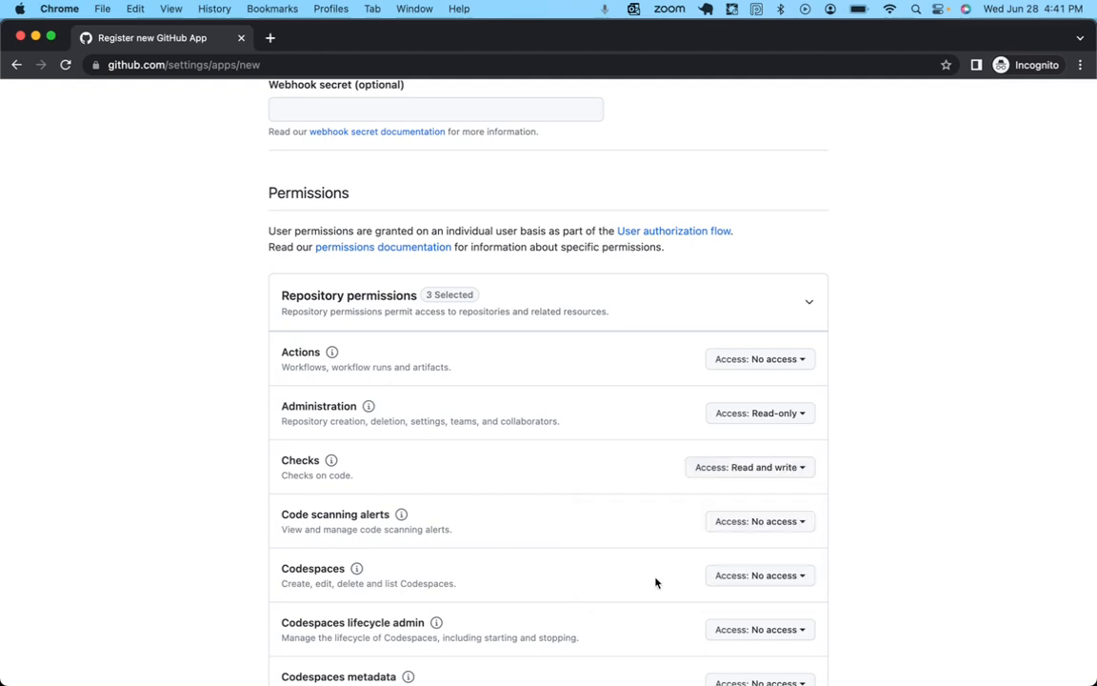
# Set the repository permissions for Commit statuses to Read and write and for Contents to Read-only
pyautogui.scroll(-3, 654, 583)
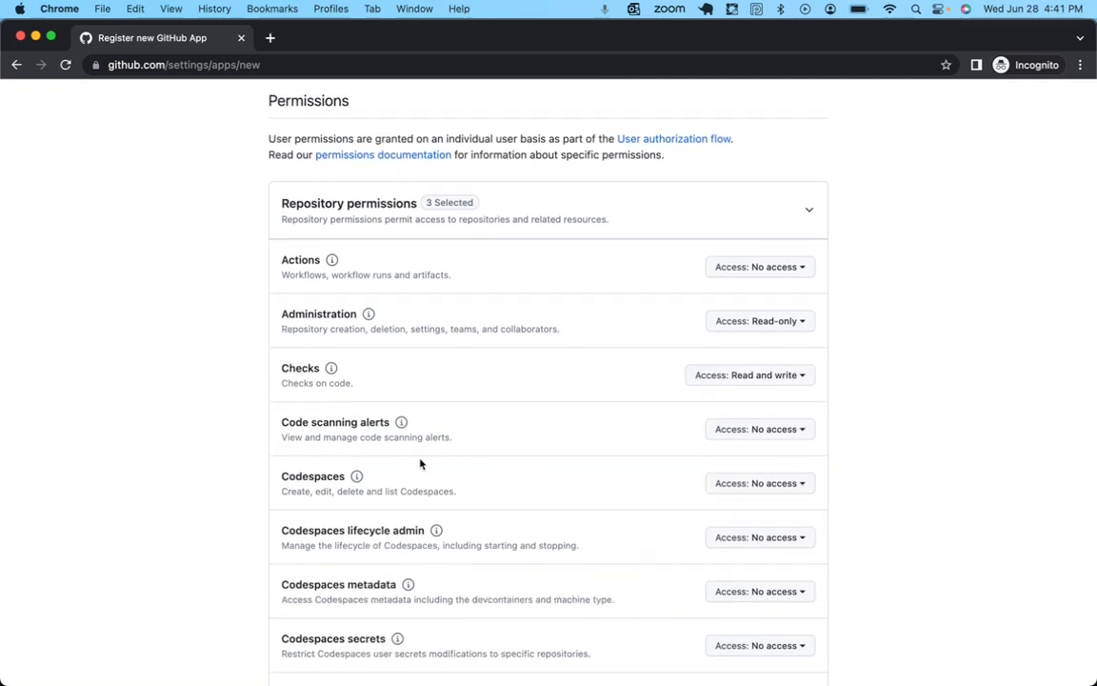
pyautogui.scroll(-5, 478, 541)
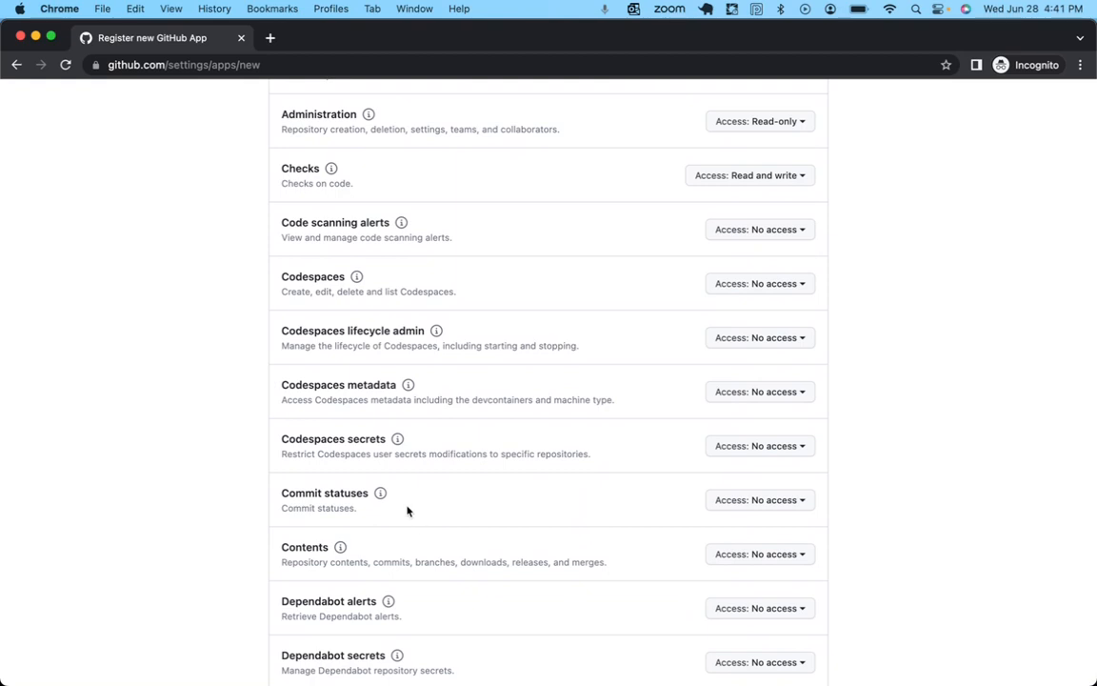
pyautogui.click(729, 500)
pyautogui.click(648, 617)
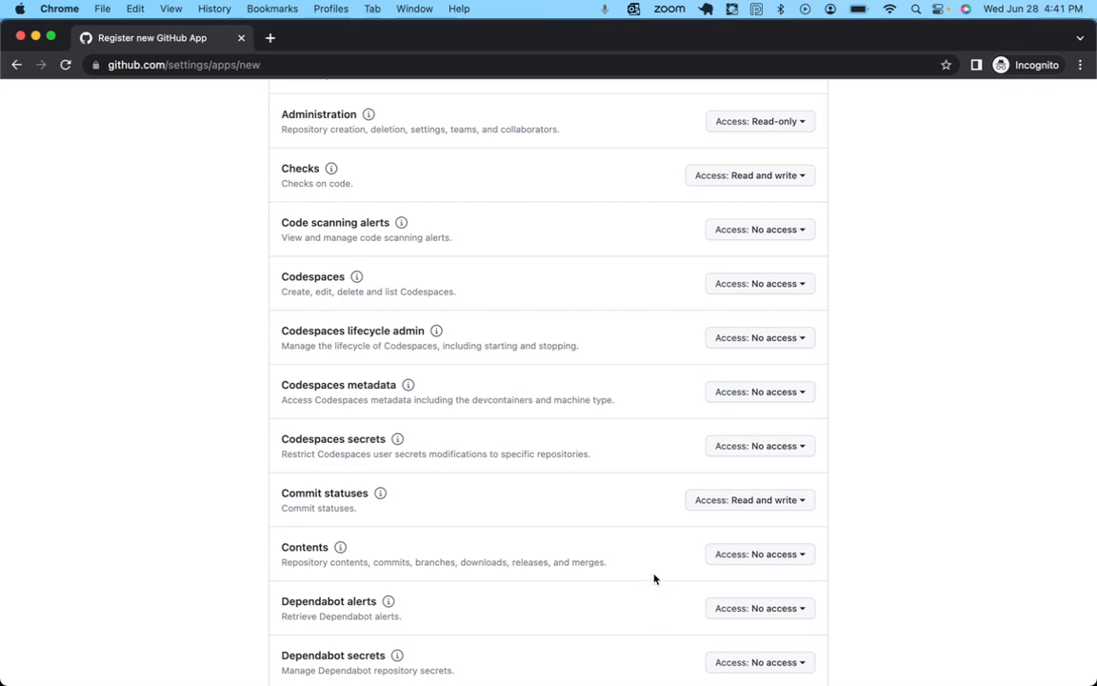
pyautogui.click(769, 566)
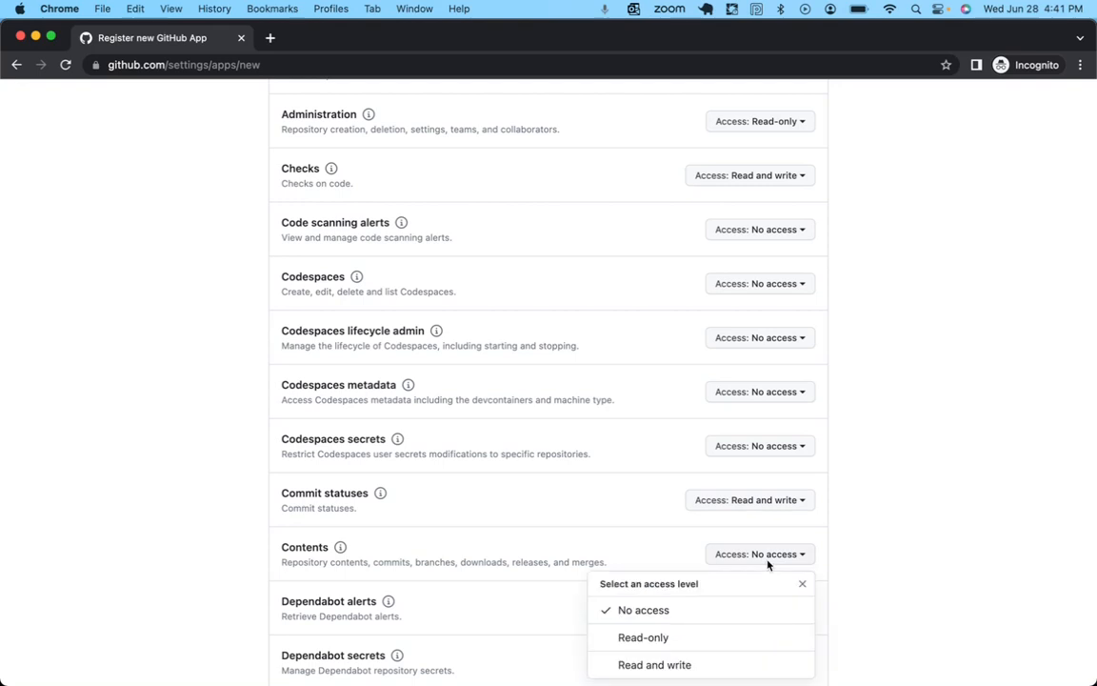
pyautogui.click(698, 638)
# Set the repository permission for Webhooks to Read and write
pyautogui.scroll(-3, 666, 643)
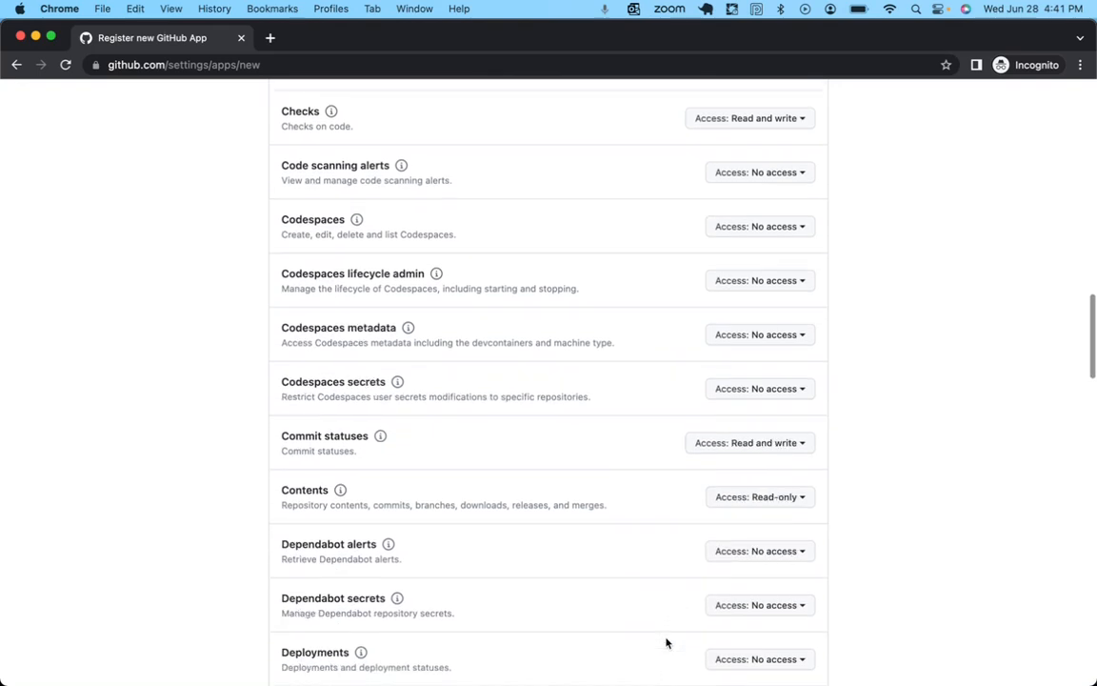
pyautogui.scroll(-2, 640, 535)
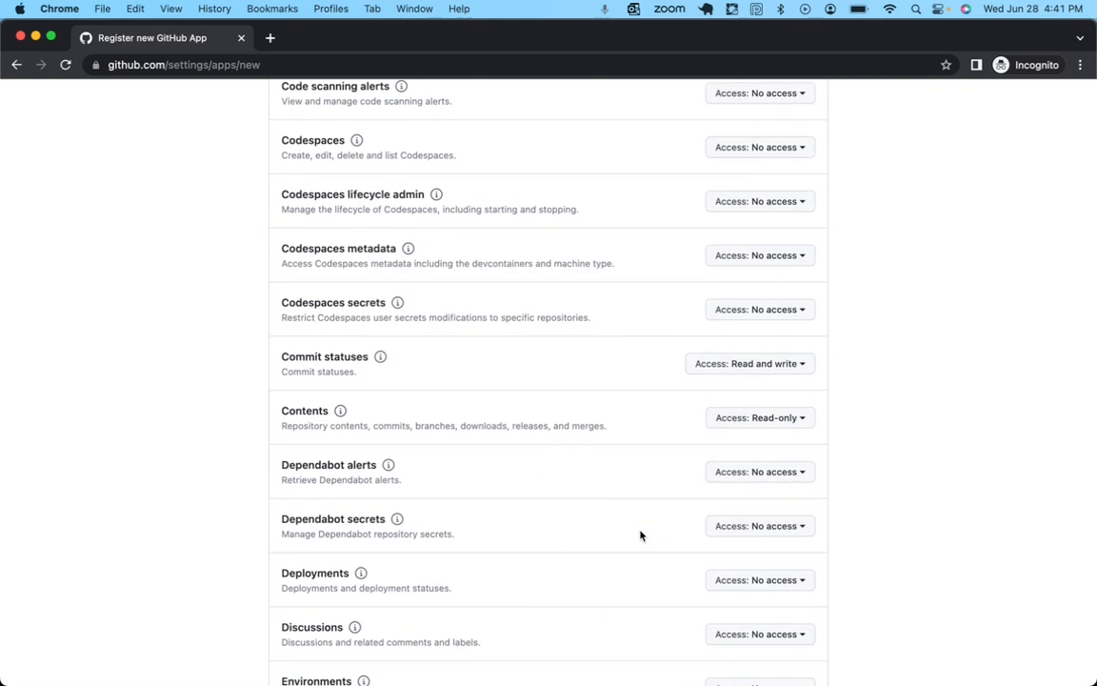
pyautogui.scroll(-8, 640, 535)
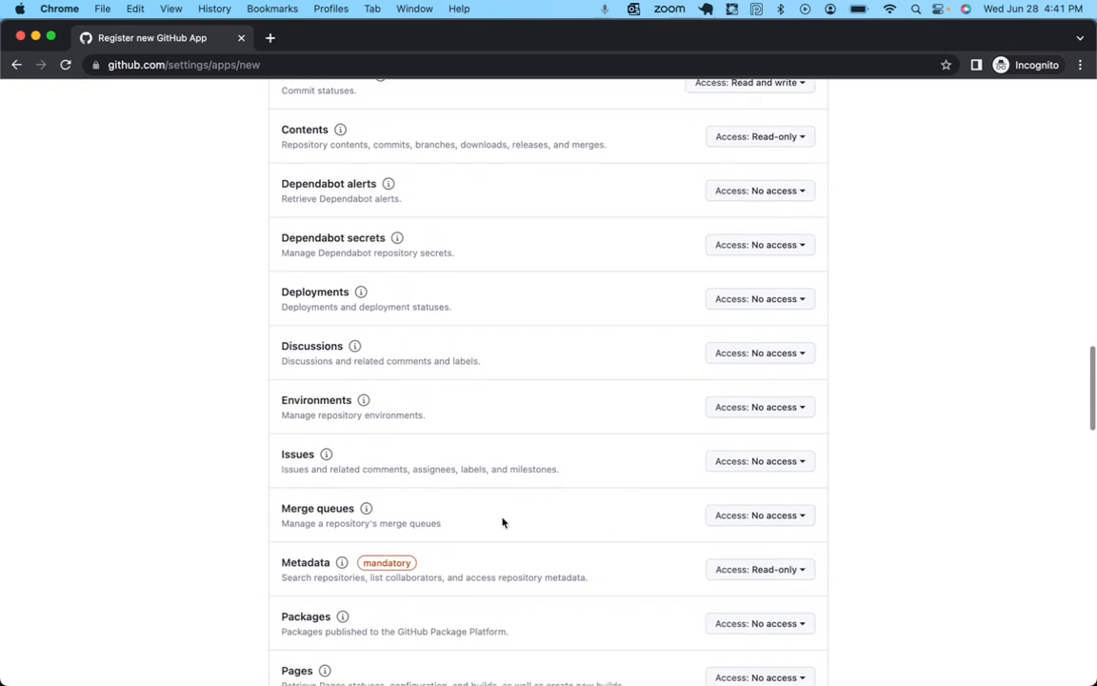
pyautogui.scroll(-4, 434, 548)
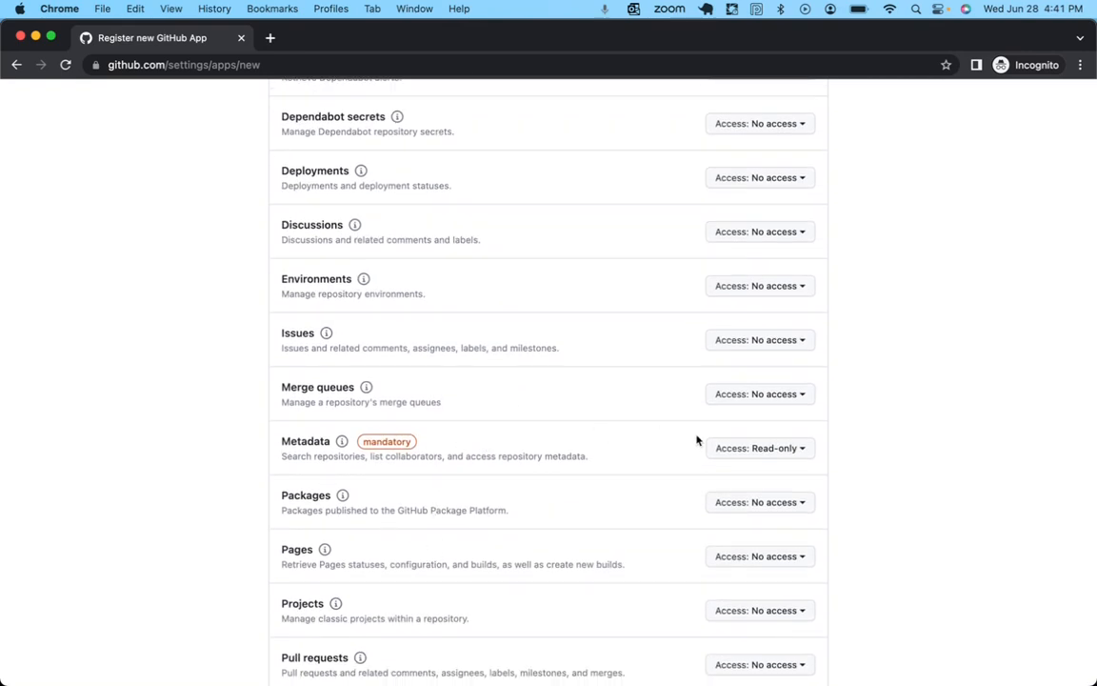
pyautogui.scroll(-1, 603, 484)
pyautogui.scroll(-6, 602, 484)
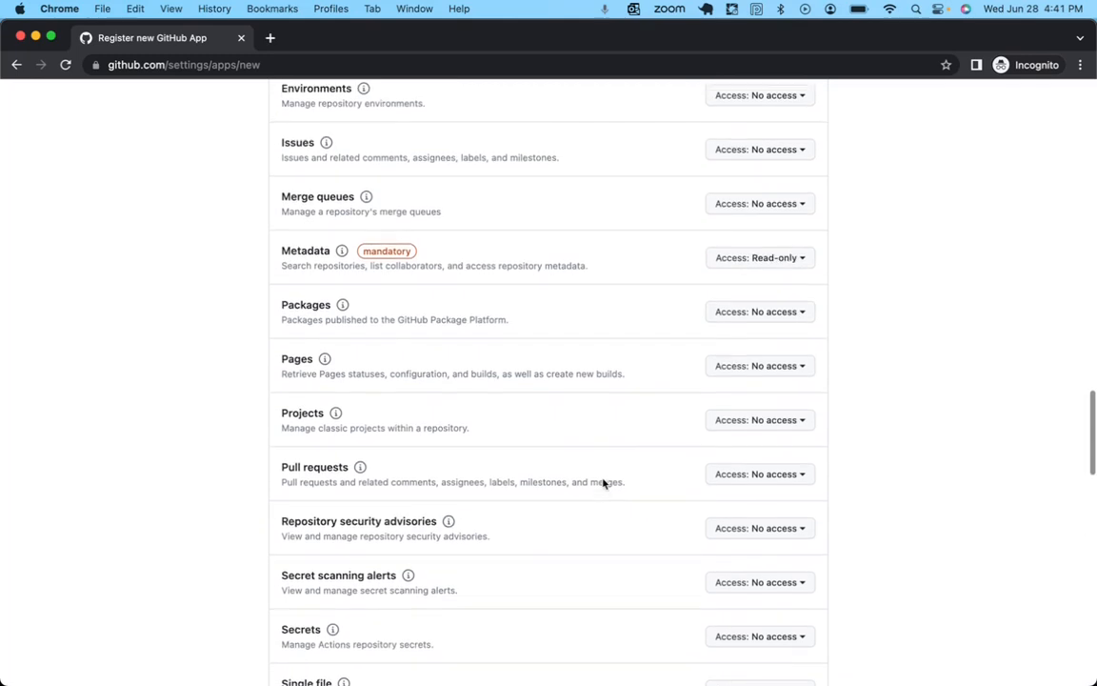
pyautogui.scroll(-8, 602, 484)
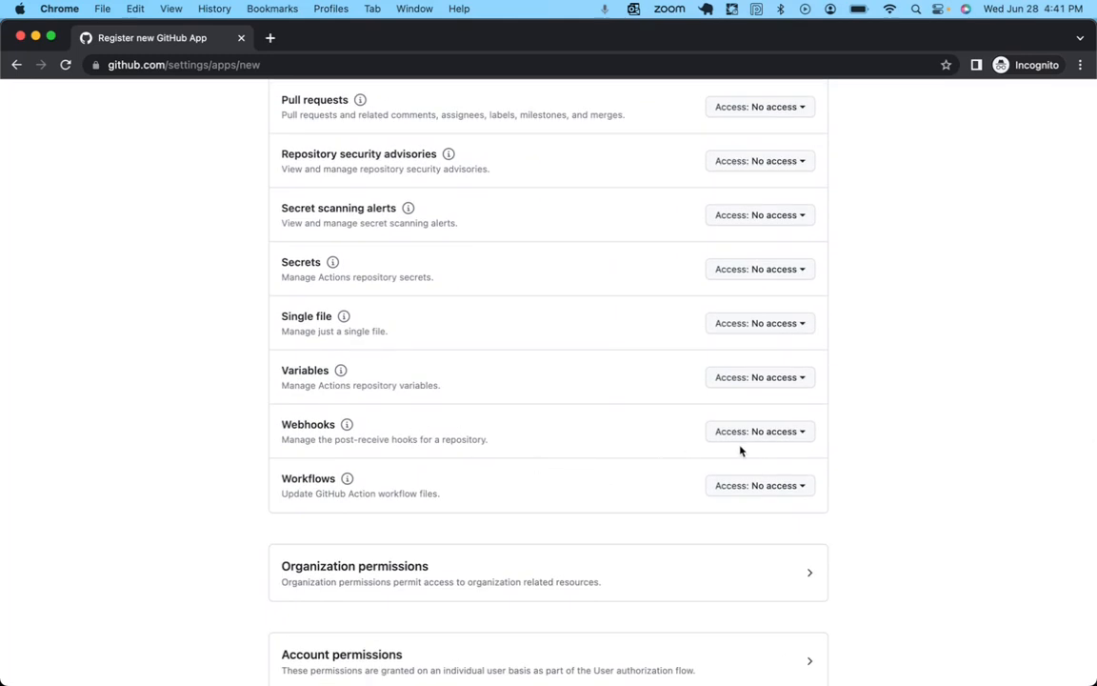
pyautogui.click(767, 434)
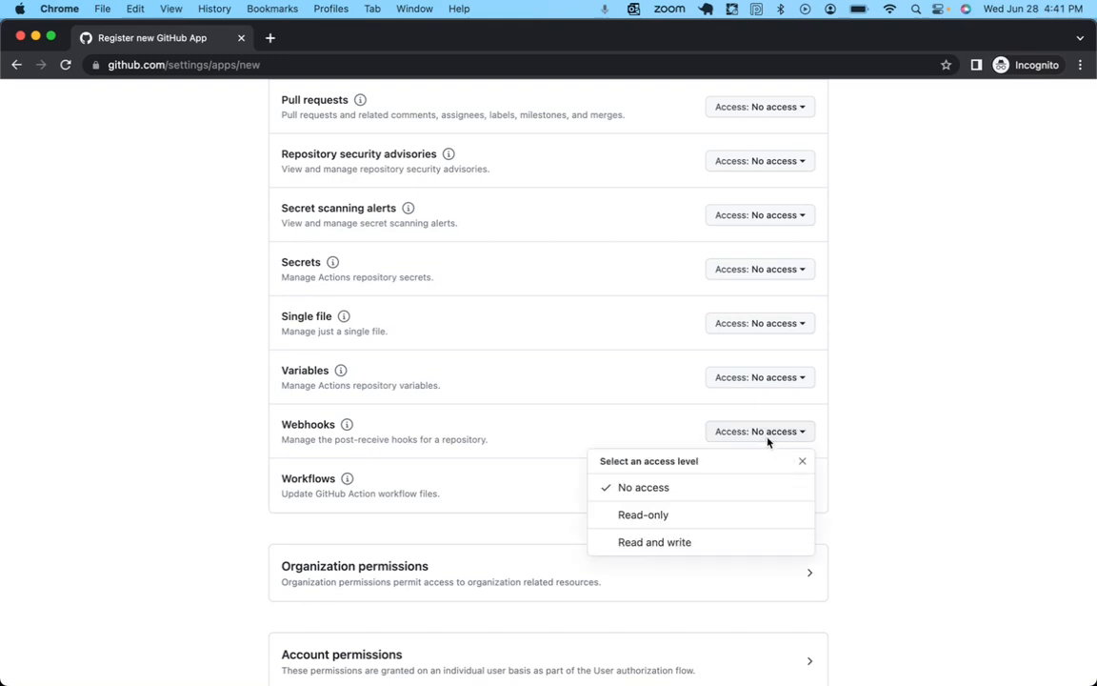
pyautogui.click(664, 543)
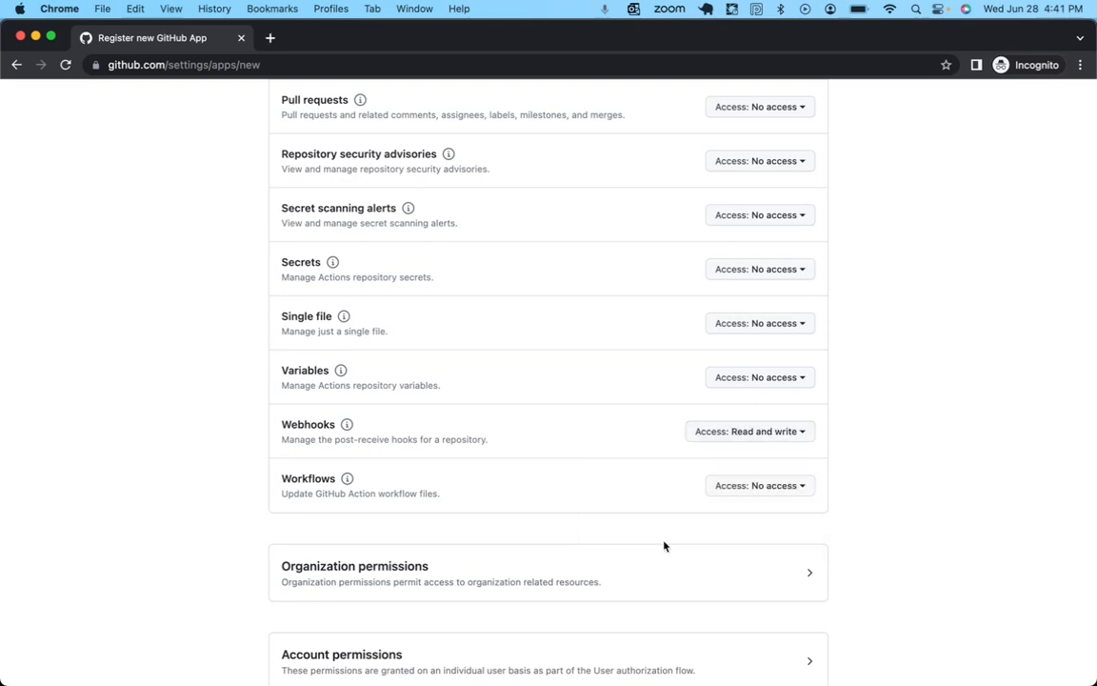
# Look over the Organization permissions list and collapse it again
pyautogui.scroll(-7, 664, 546)
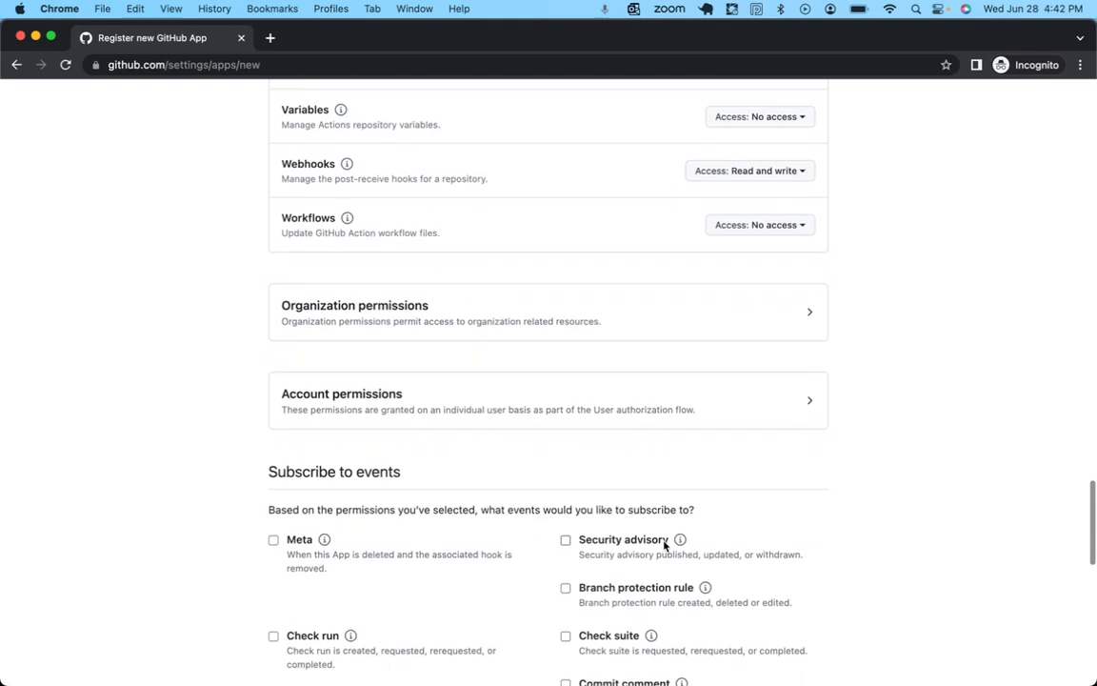
pyautogui.click(437, 307)
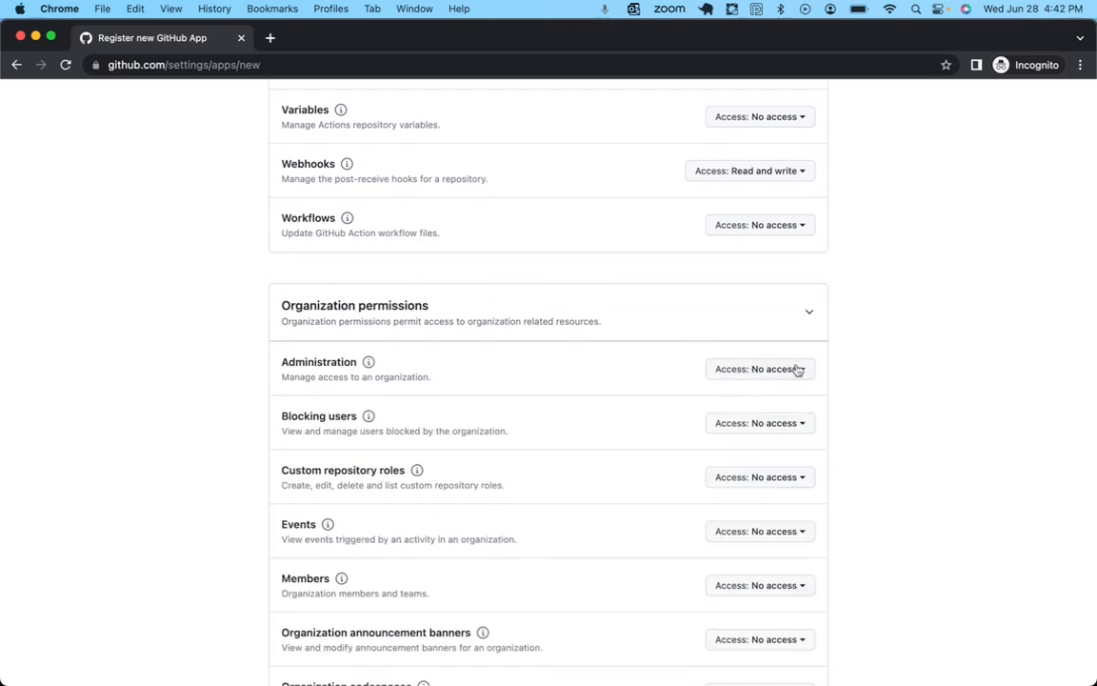
pyautogui.click(519, 308)
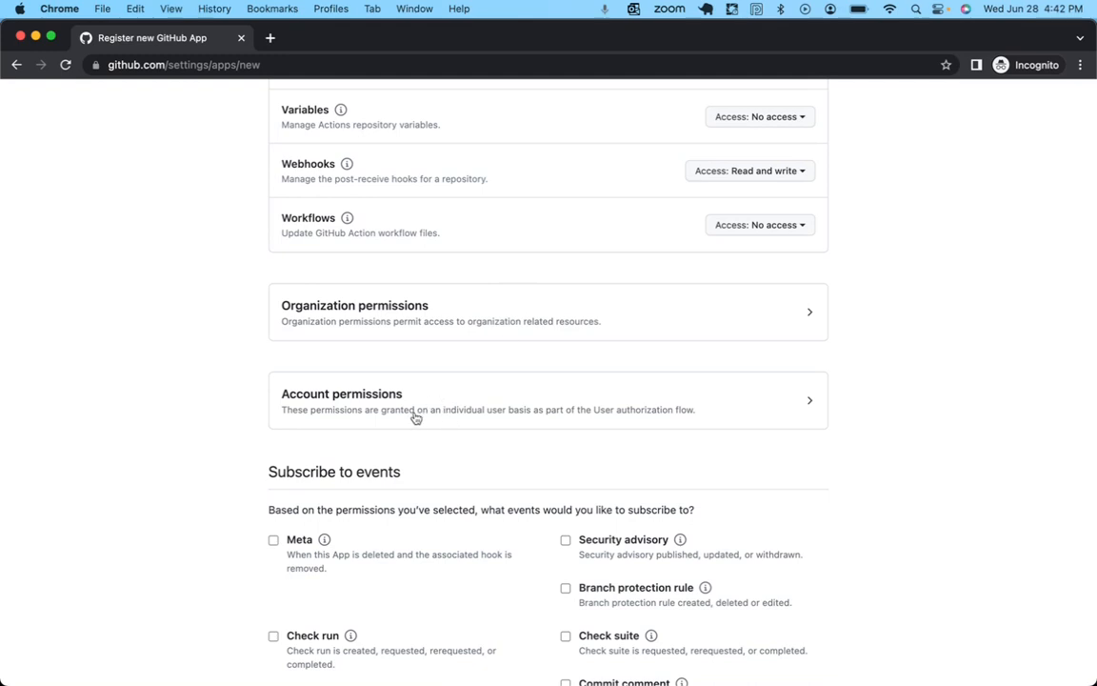
# Subscribe the GitHub App to the Check run and Check suite events
pyautogui.scroll(-3, 446, 406)
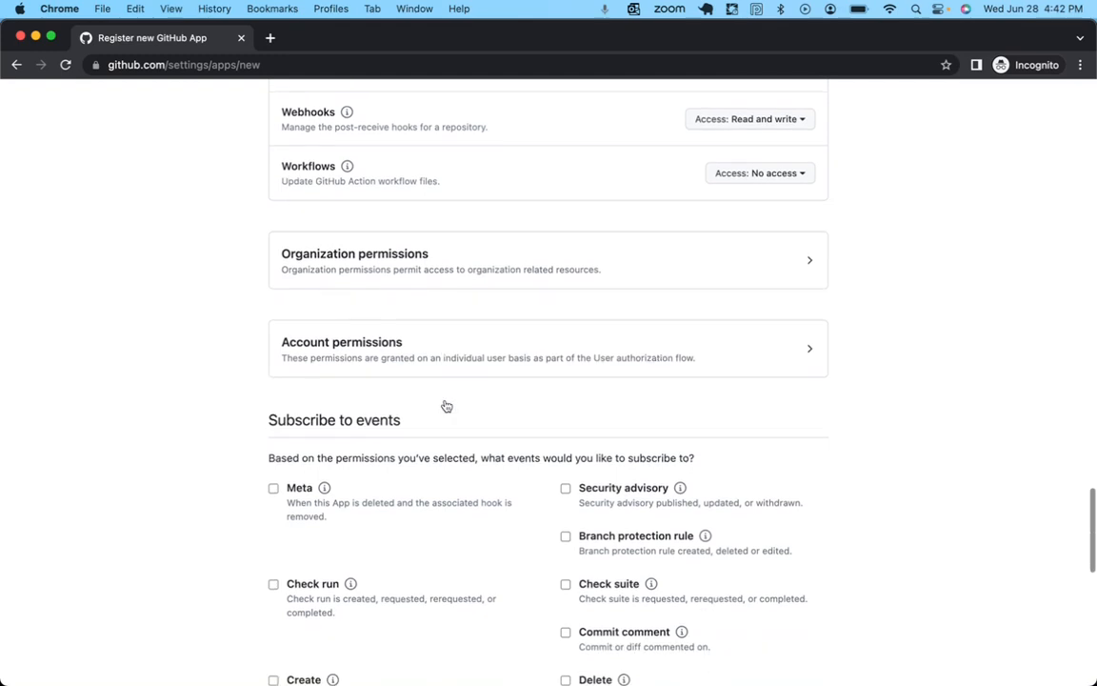
pyautogui.scroll(-3, 445, 405)
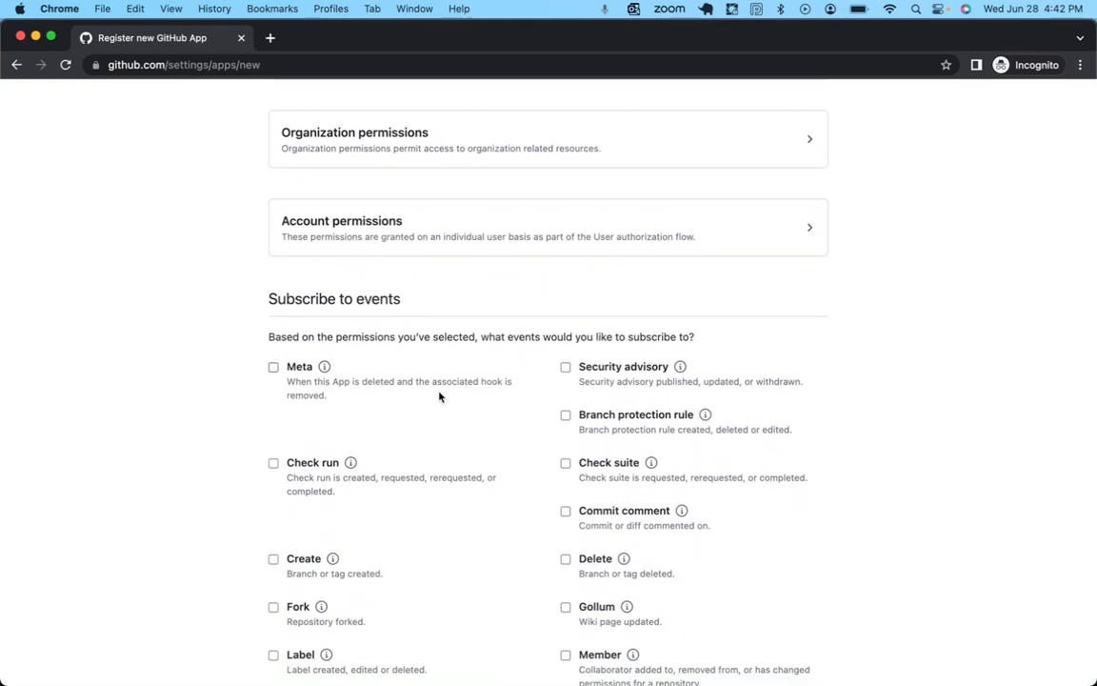
pyautogui.doubleClick(327, 299)
pyautogui.scroll(-3, 440, 311)
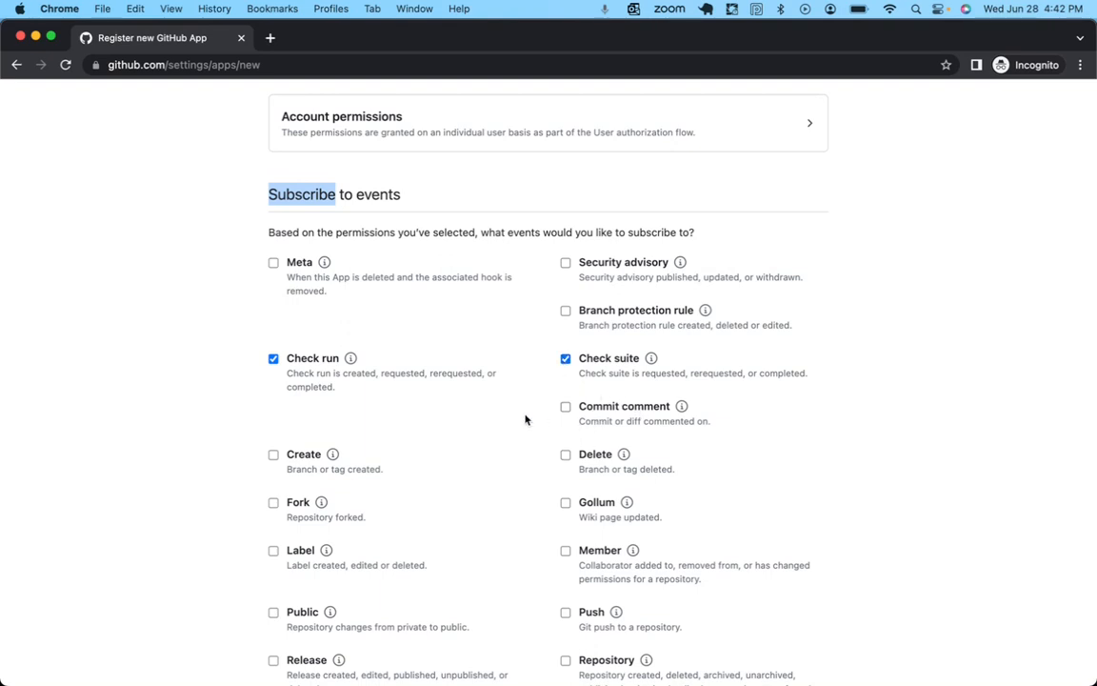
# Look through the available events and subscribe the GitHub App to the Push event
pyautogui.scroll(-3, 448, 539)
pyautogui.scroll(-5, 448, 539)
pyautogui.scroll(-5, 448, 539)
pyautogui.scroll(-3, 447, 539)
pyautogui.scroll(3, 447, 540)
pyautogui.scroll(4, 448, 539)
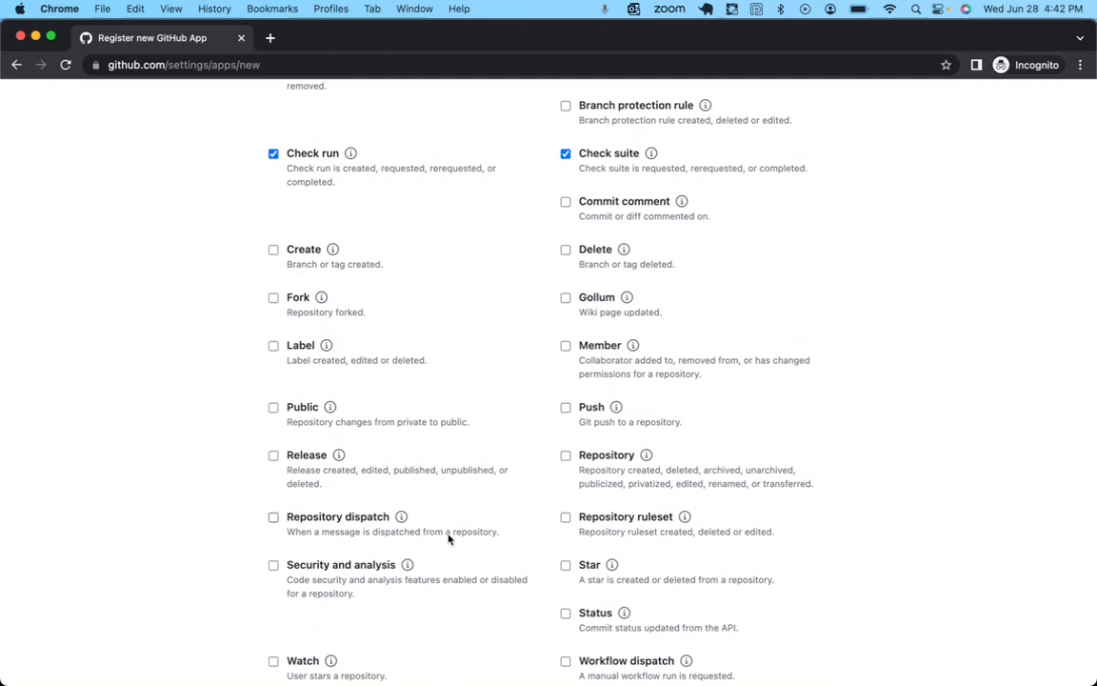
pyautogui.scroll(5, 448, 539)
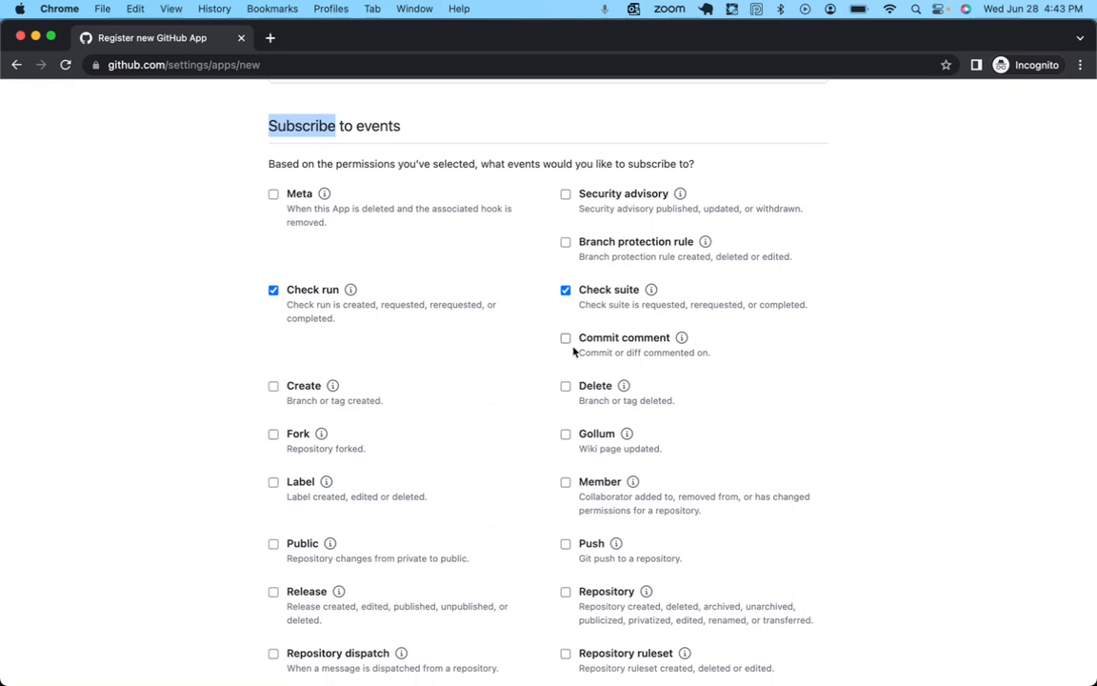
pyautogui.click(567, 544)
# Review the remaining event options and the account on which the GitHub App may be installed
pyautogui.scroll(-2, 571, 550)
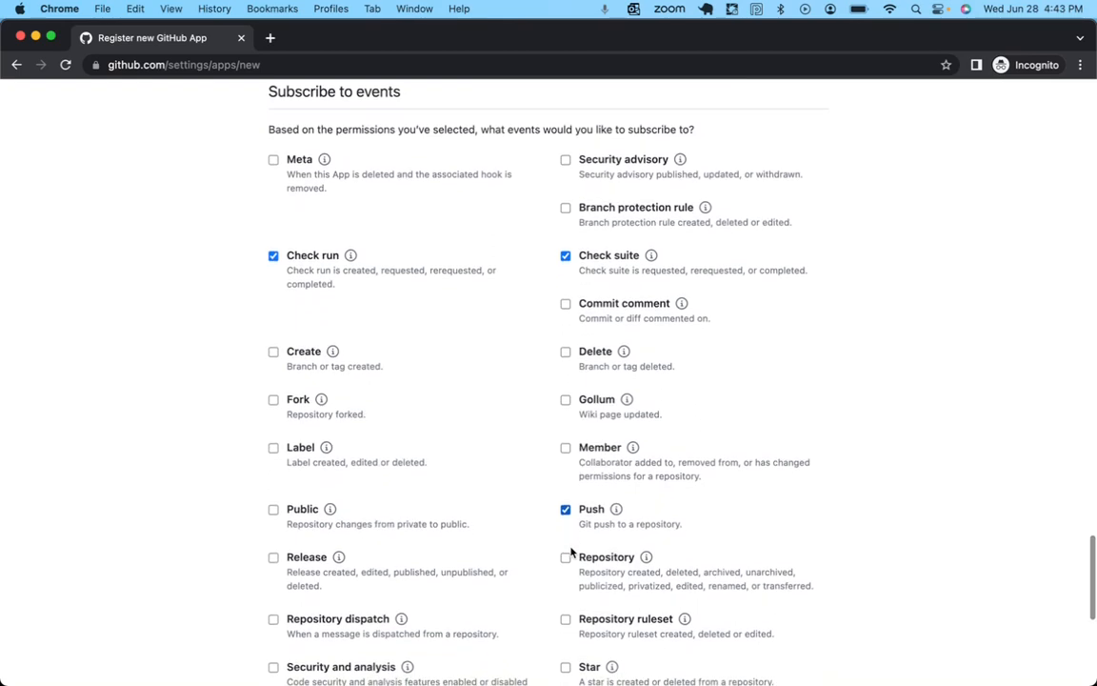
pyautogui.scroll(-1, 572, 549)
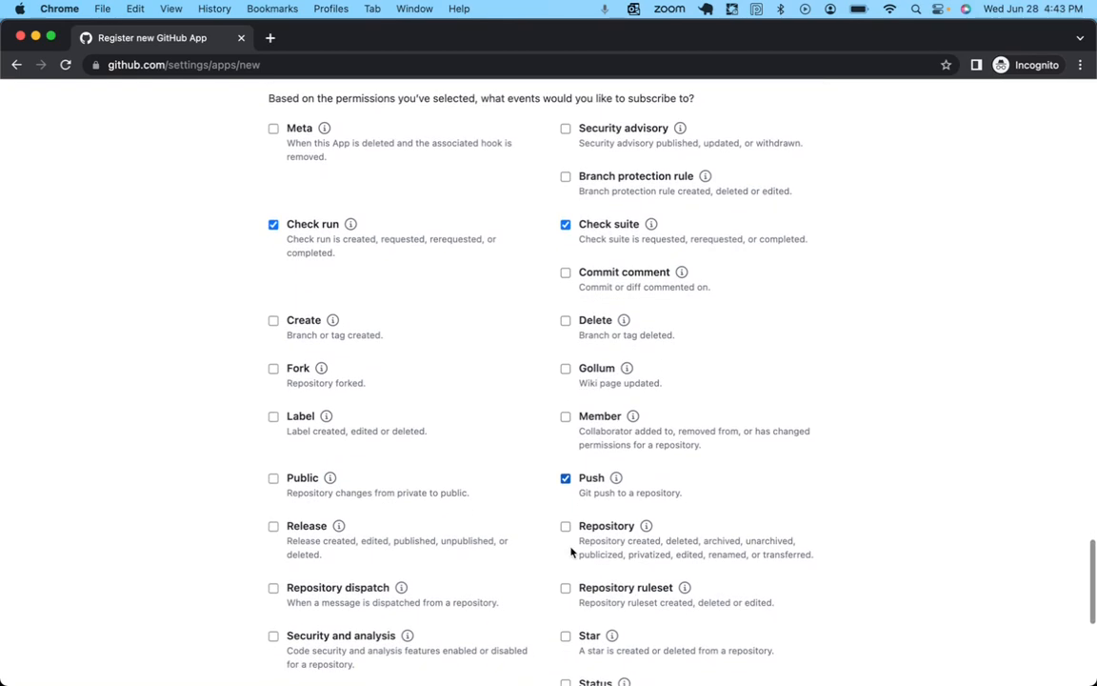
pyautogui.scroll(-3, 571, 550)
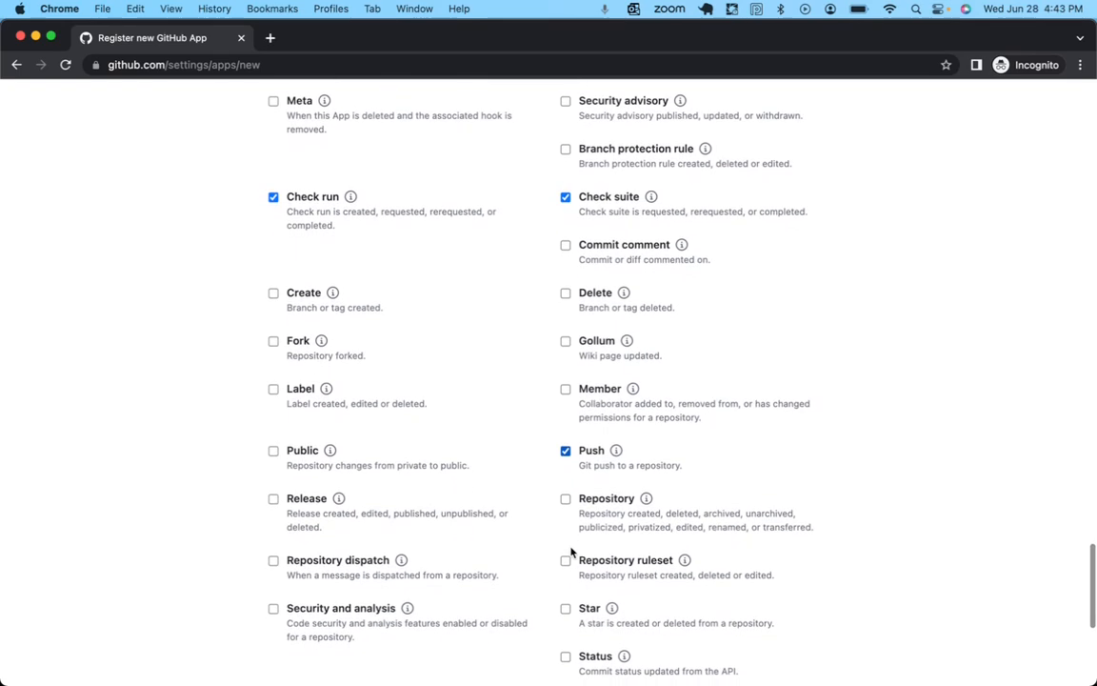
pyautogui.scroll(-5, 572, 551)
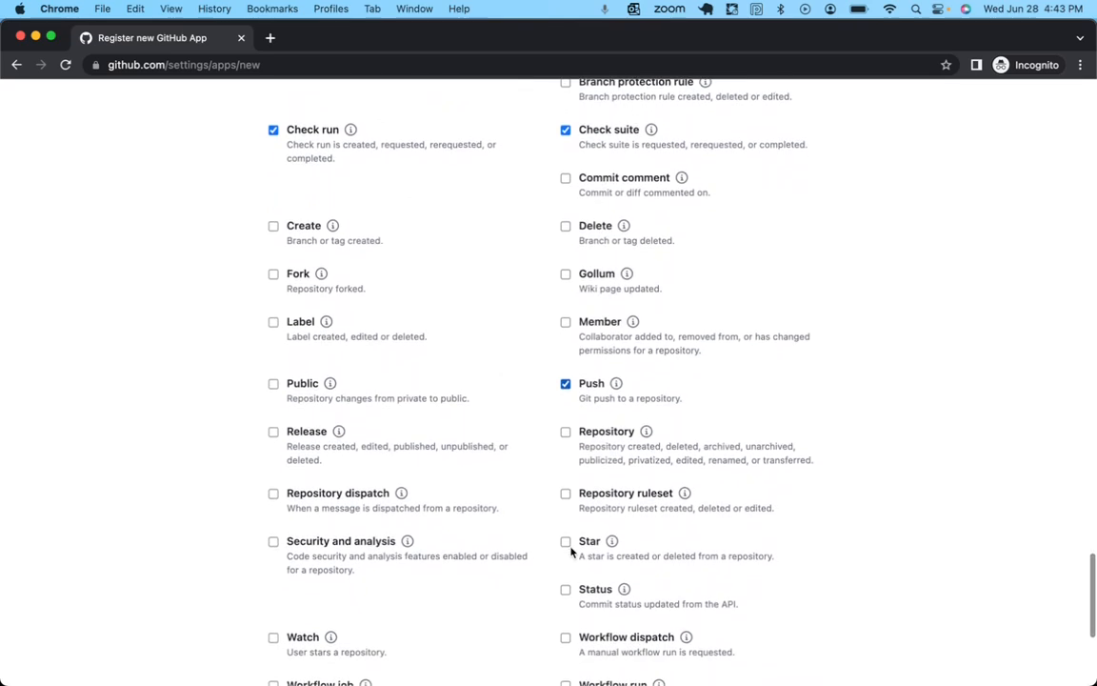
pyautogui.scroll(-3, 572, 551)
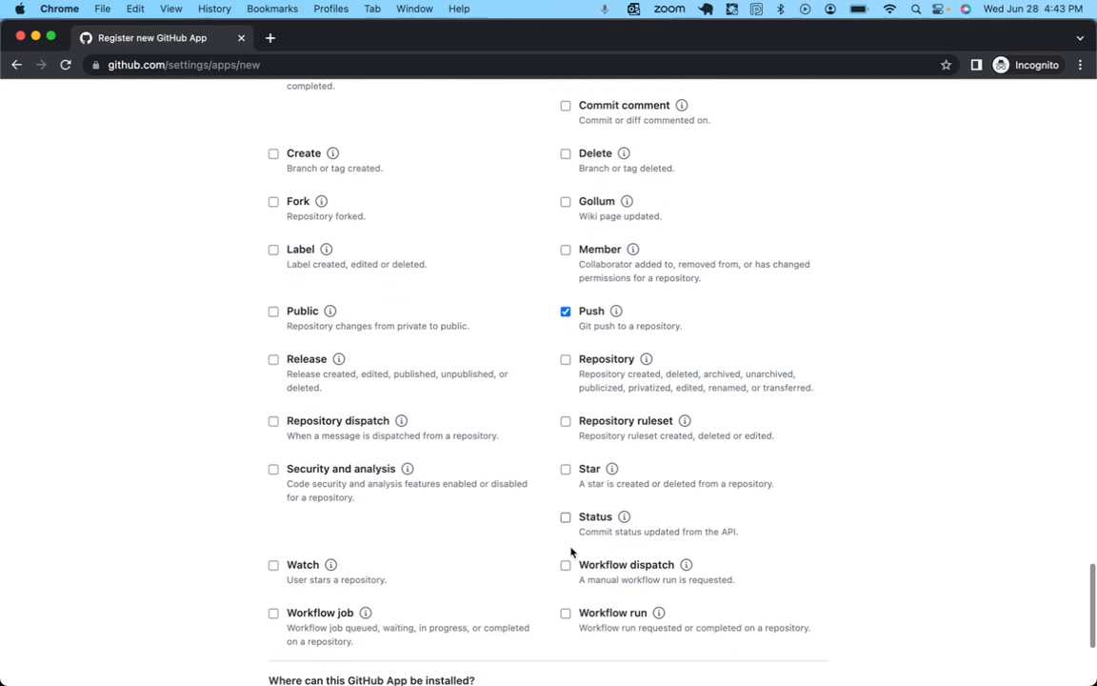
pyautogui.scroll(-3, 572, 550)
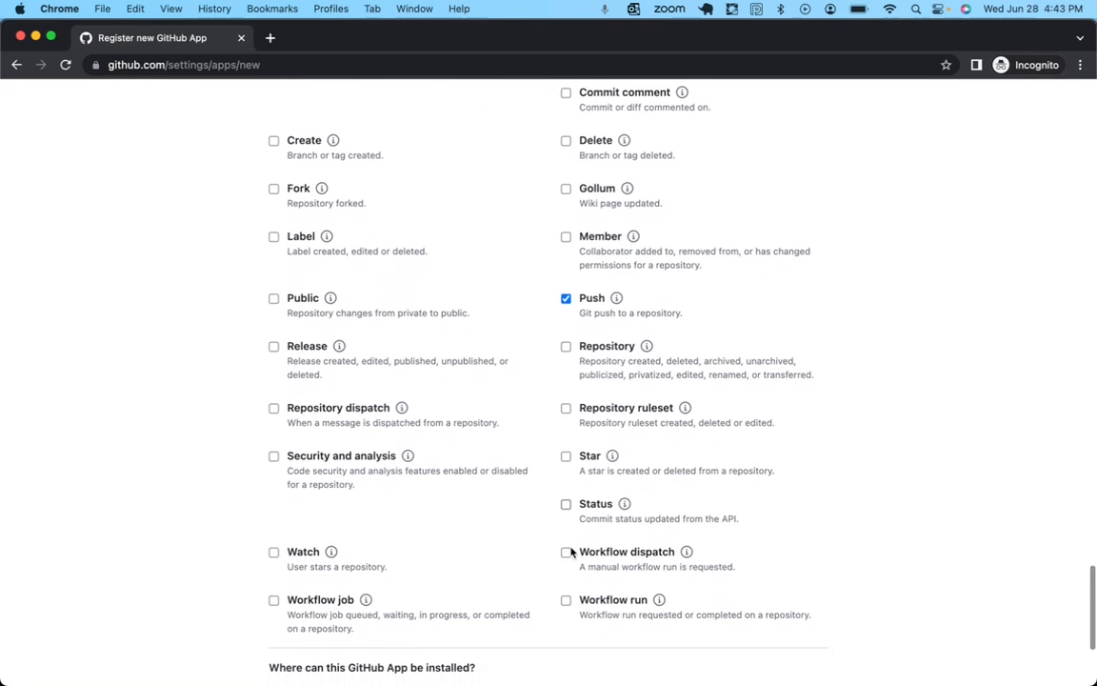
pyautogui.scroll(-10, 572, 550)
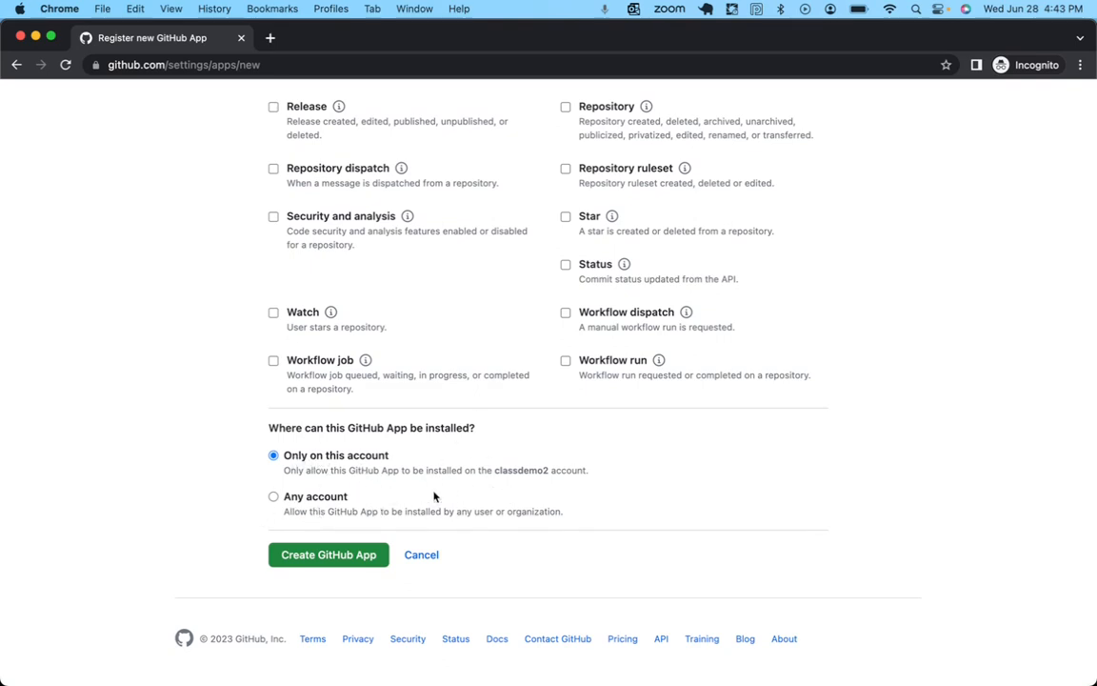
pyautogui.tripleClick(525, 470)
pyautogui.doubleClick(524, 471)
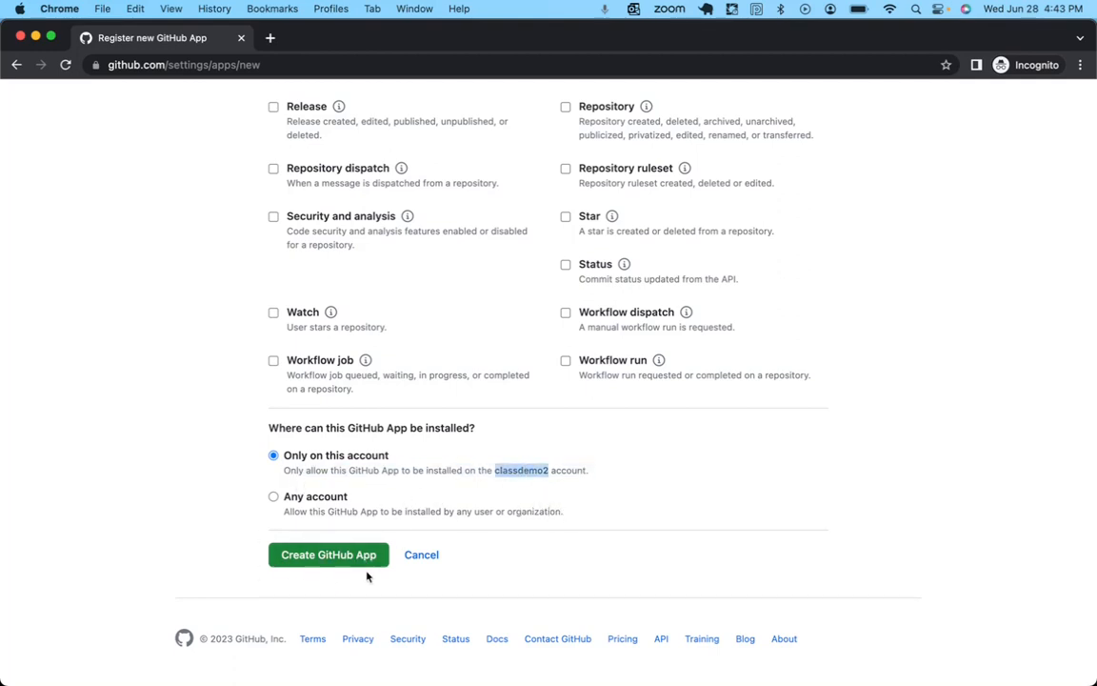
# Return to the start of the registration form and look over the account menu with its Settings entry
pyautogui.scroll(15, 390, 461)
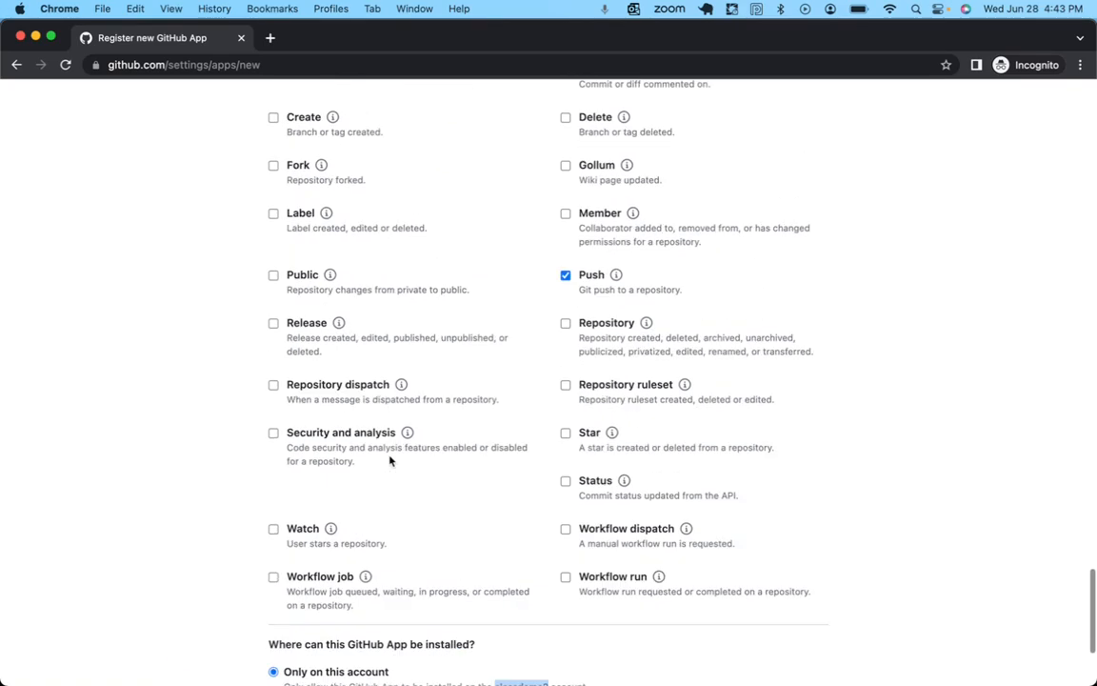
pyautogui.scroll(20, 390, 461)
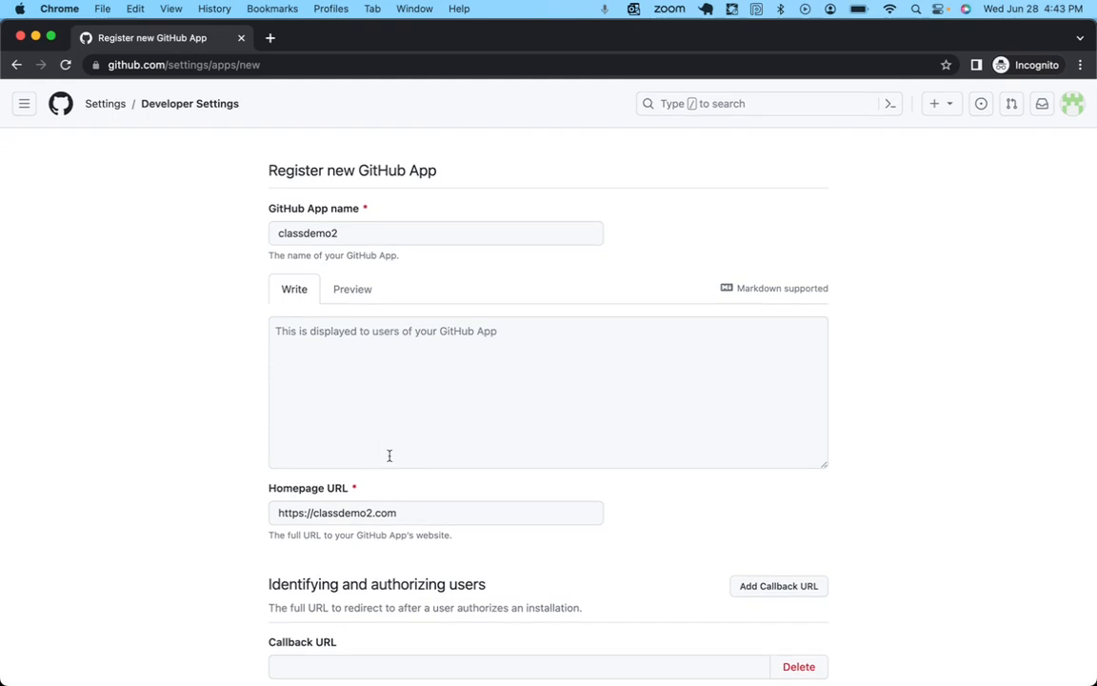
pyautogui.click(1073, 104)
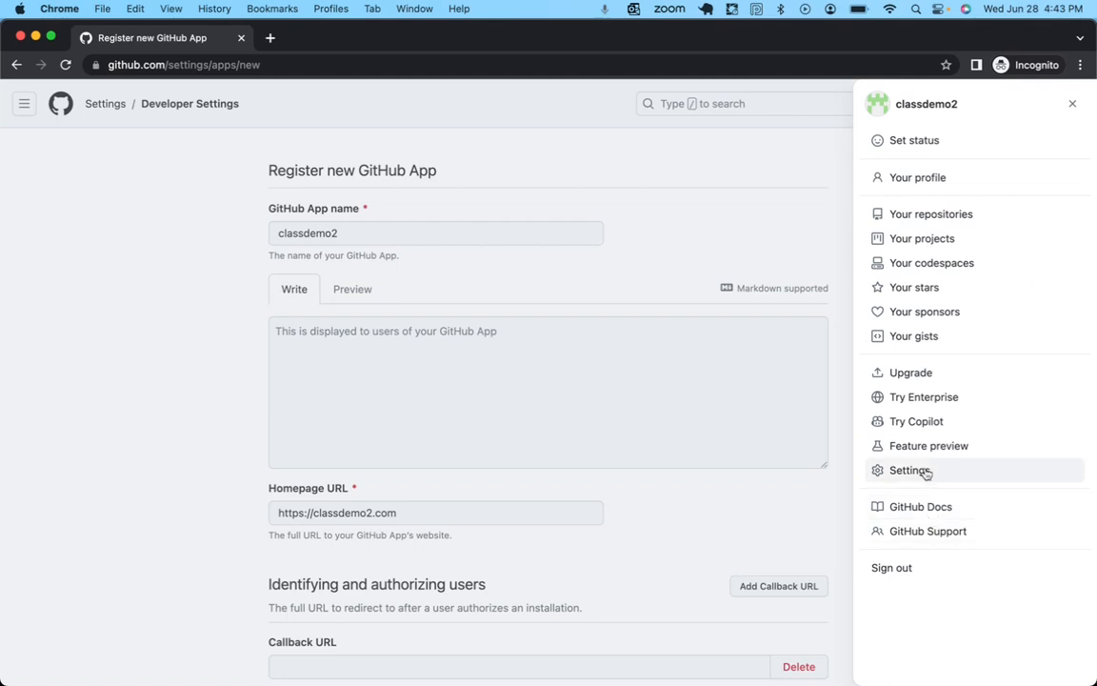
pyautogui.click(188, 349)
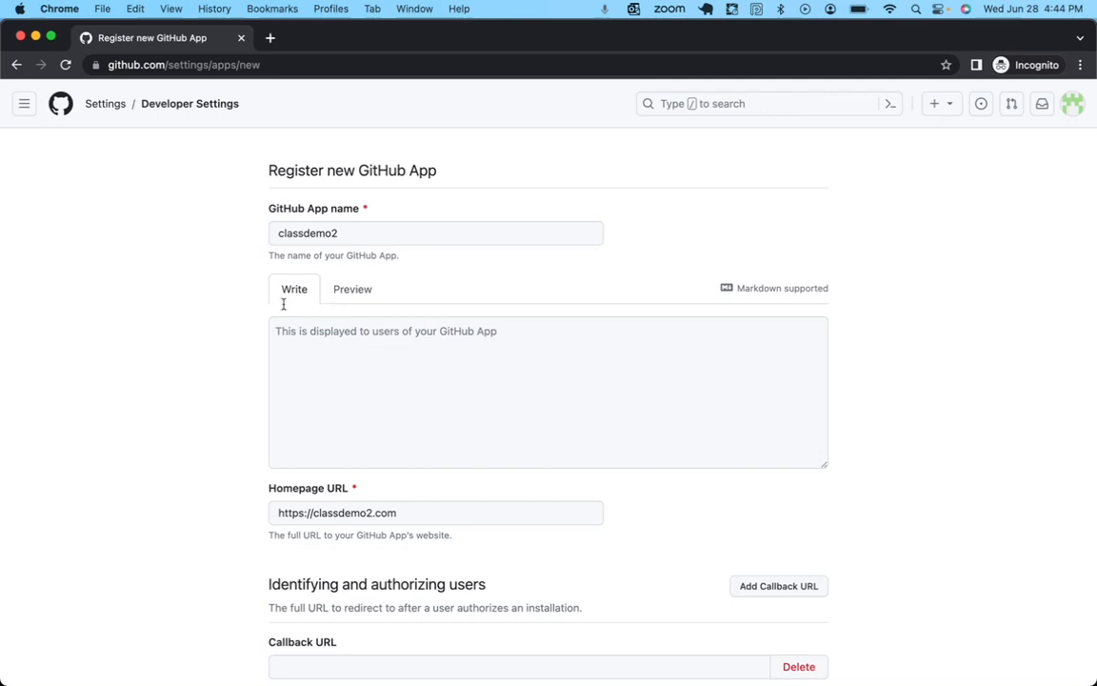
# Review the GitHub App name, homepage URL, authorization options and webhook URL in the registration form
pyautogui.doubleClick(296, 237)
pyautogui.scroll(-5, 404, 287)
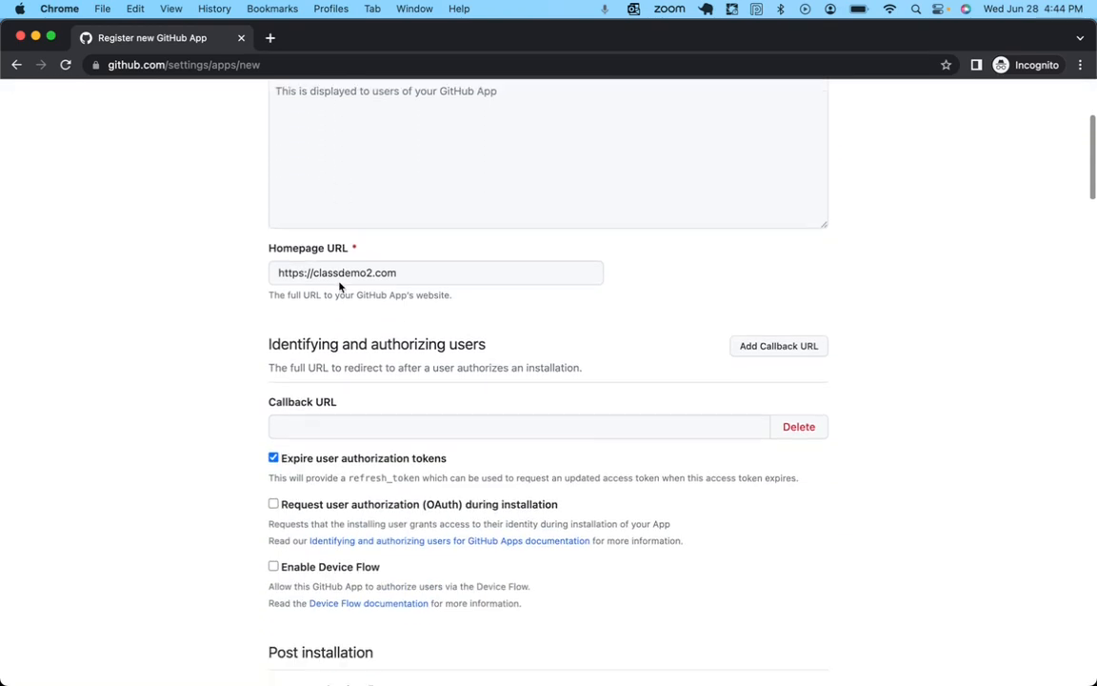
pyautogui.scroll(-2, 412, 249)
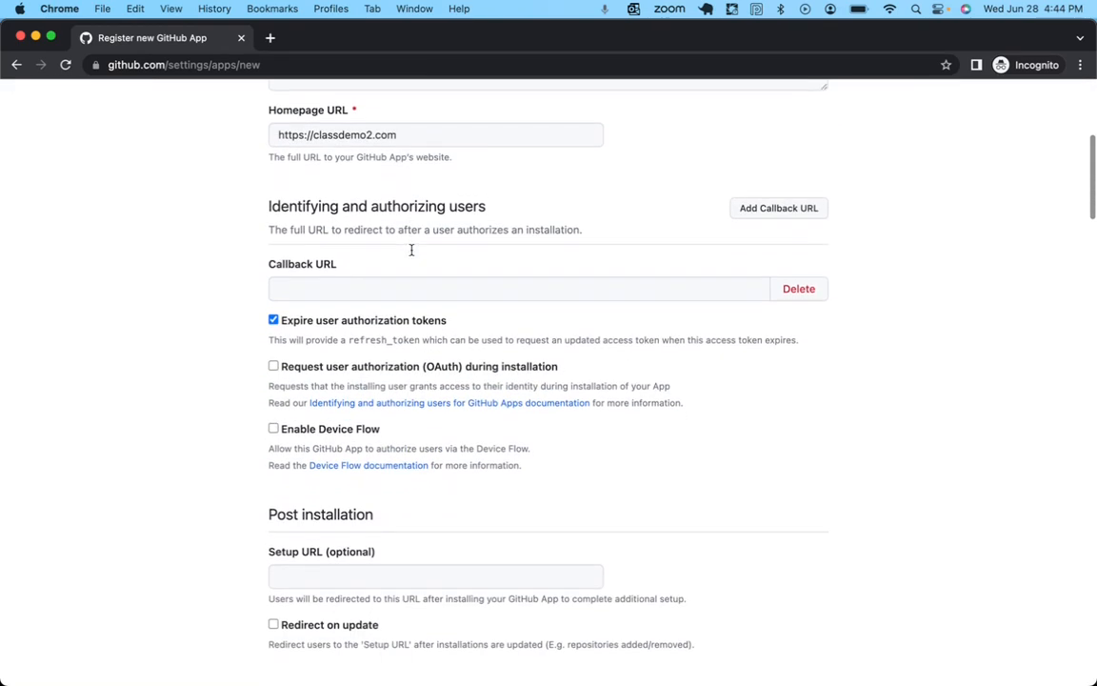
pyautogui.scroll(-5, 362, 299)
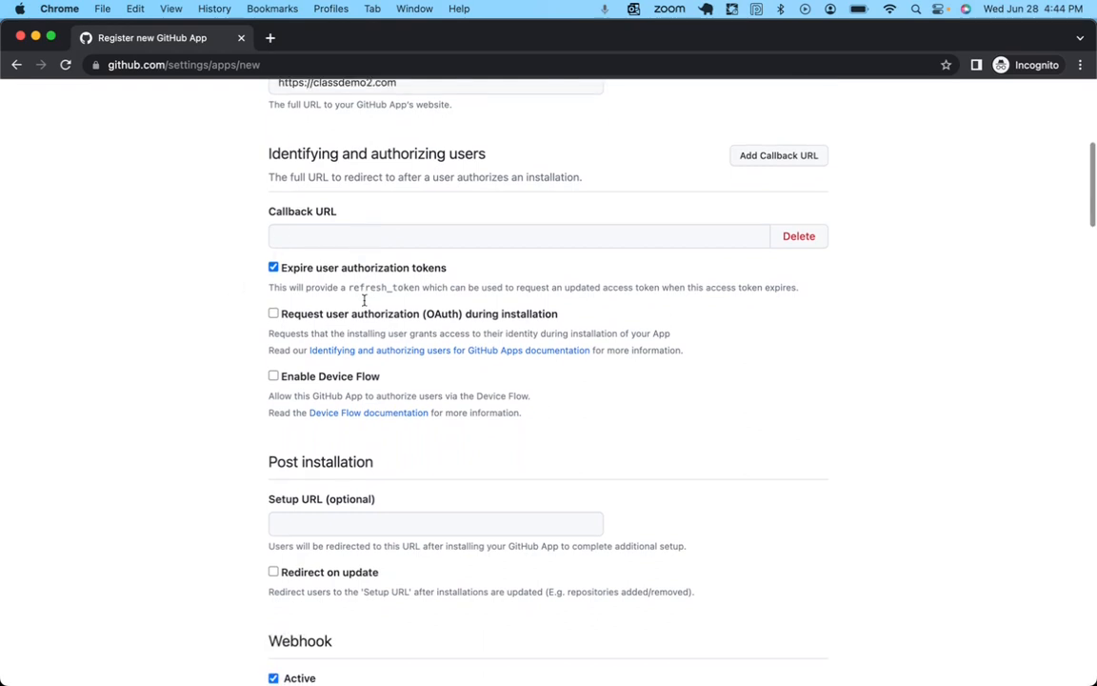
pyautogui.scroll(-6, 386, 347)
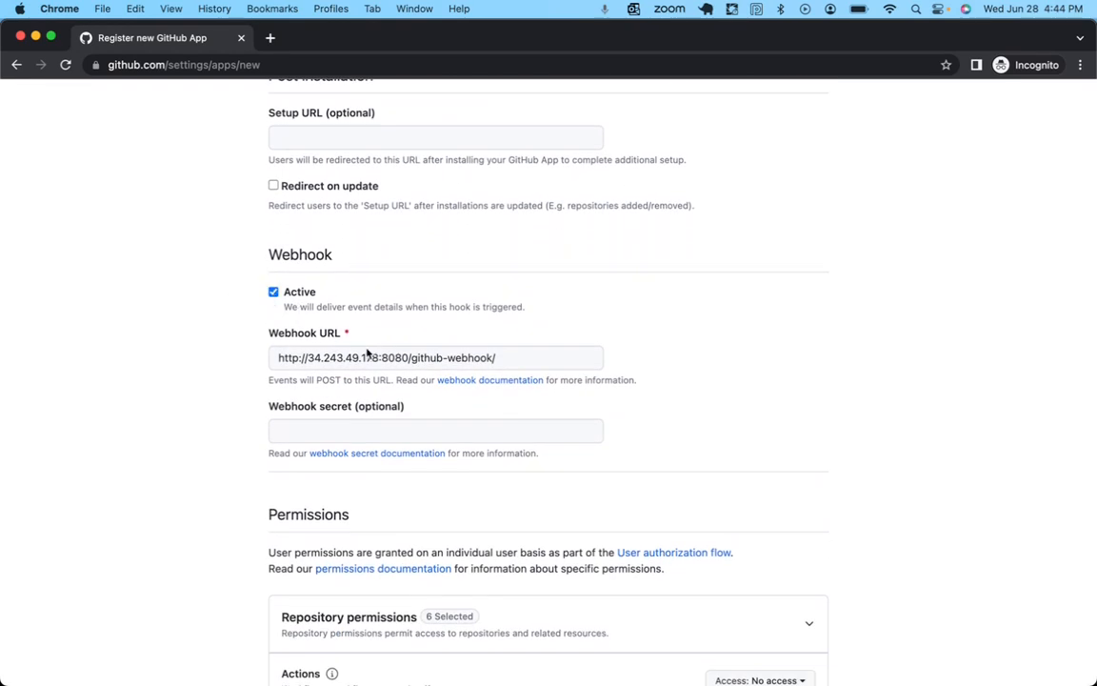
pyautogui.doubleClick(394, 357)
# Check the permissions and subscribed events once more and create the GitHub App for installation only on this account
pyautogui.scroll(-1, 384, 439)
pyautogui.scroll(-20, 383, 440)
pyautogui.scroll(-20, 384, 439)
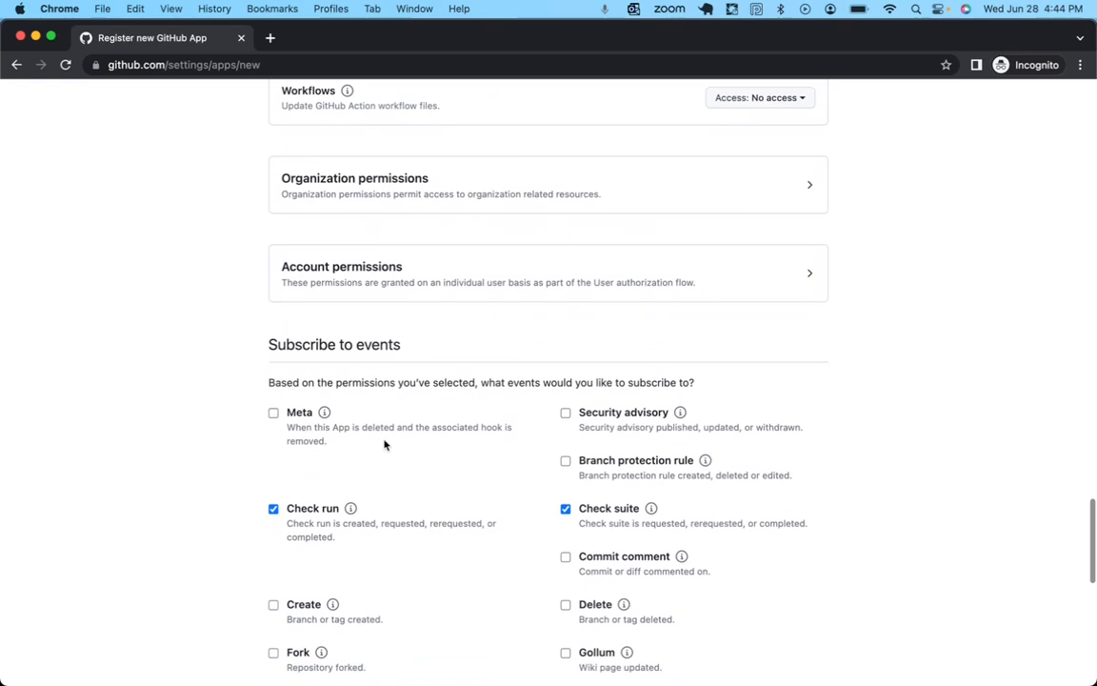
pyautogui.scroll(-5, 424, 424)
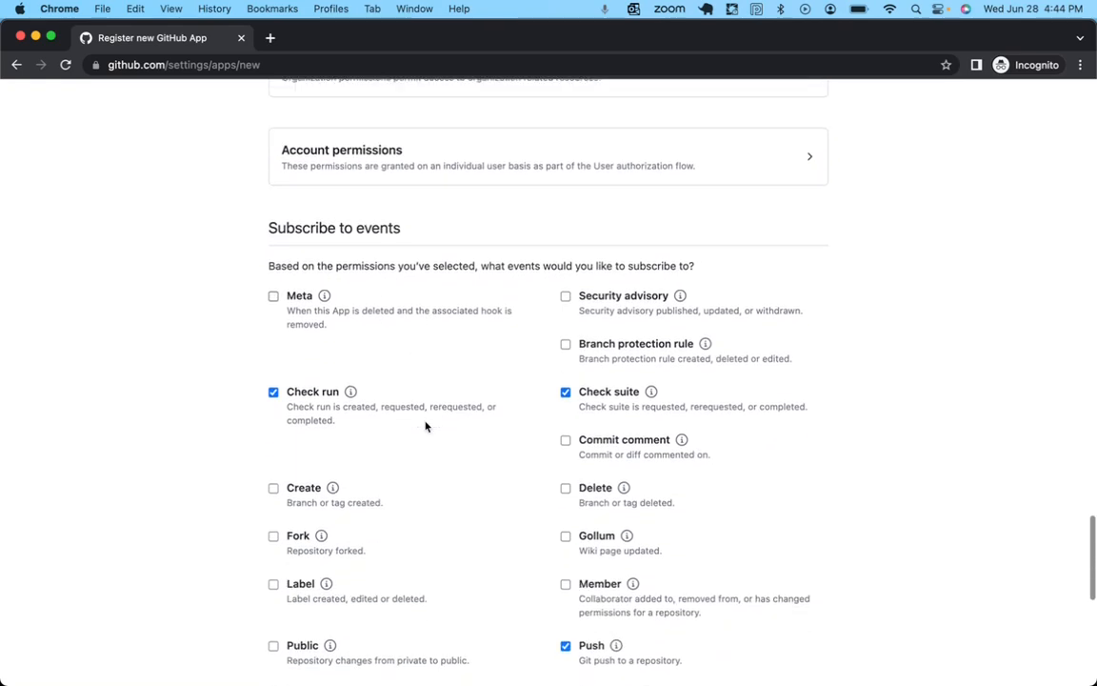
pyautogui.scroll(-1, 426, 427)
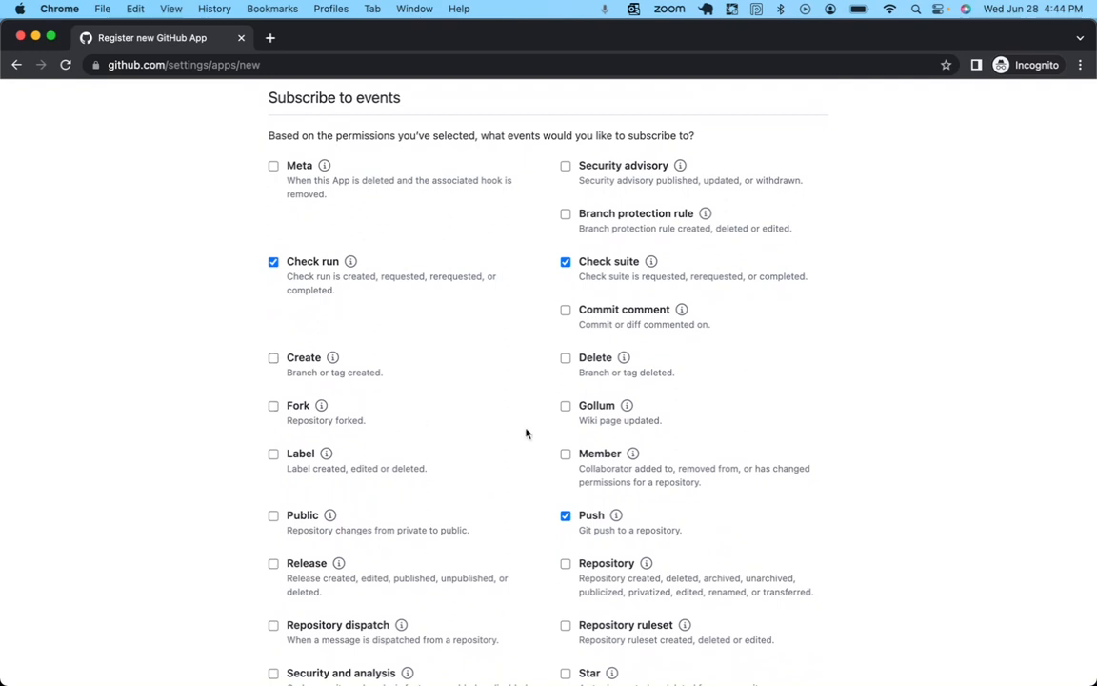
pyautogui.scroll(-10, 526, 433)
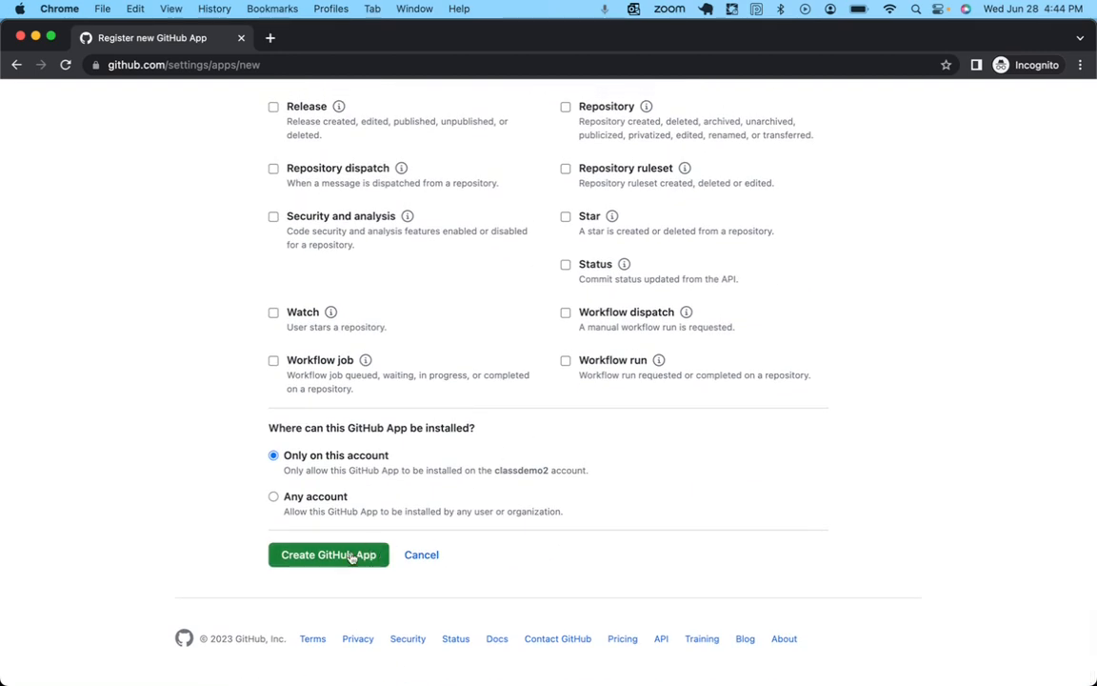
pyautogui.click(348, 557)
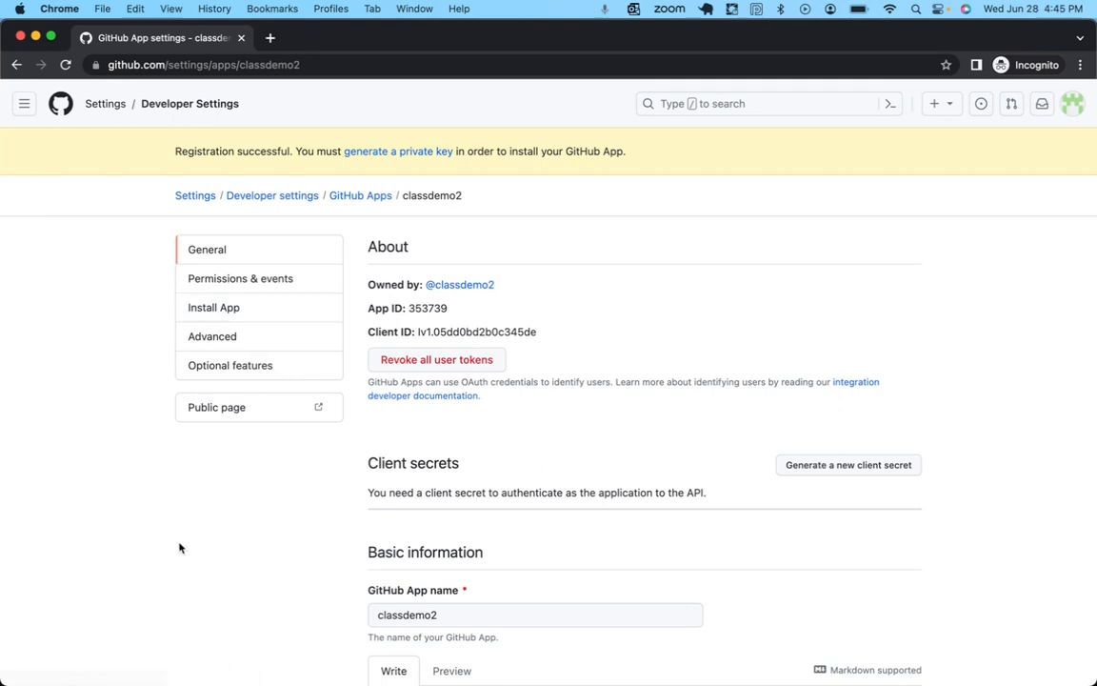
# Copy the owner, App ID and Client ID lines from the About section of the classdemo2 app
pyautogui.scroll(-3, 483, 443)
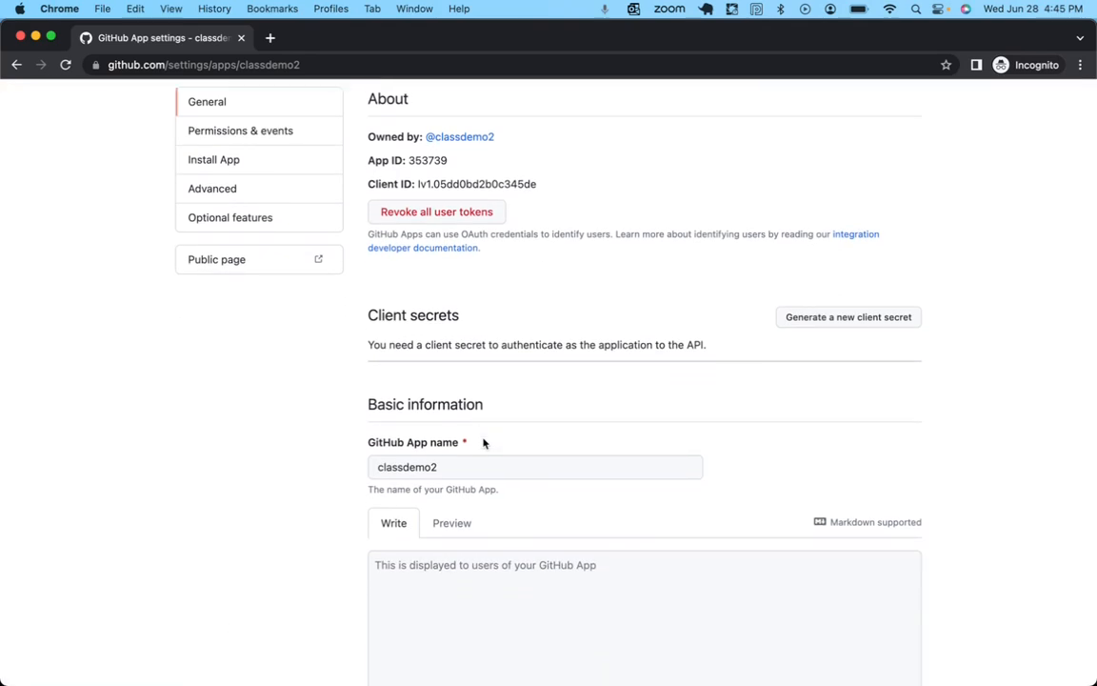
pyautogui.scroll(2, 483, 443)
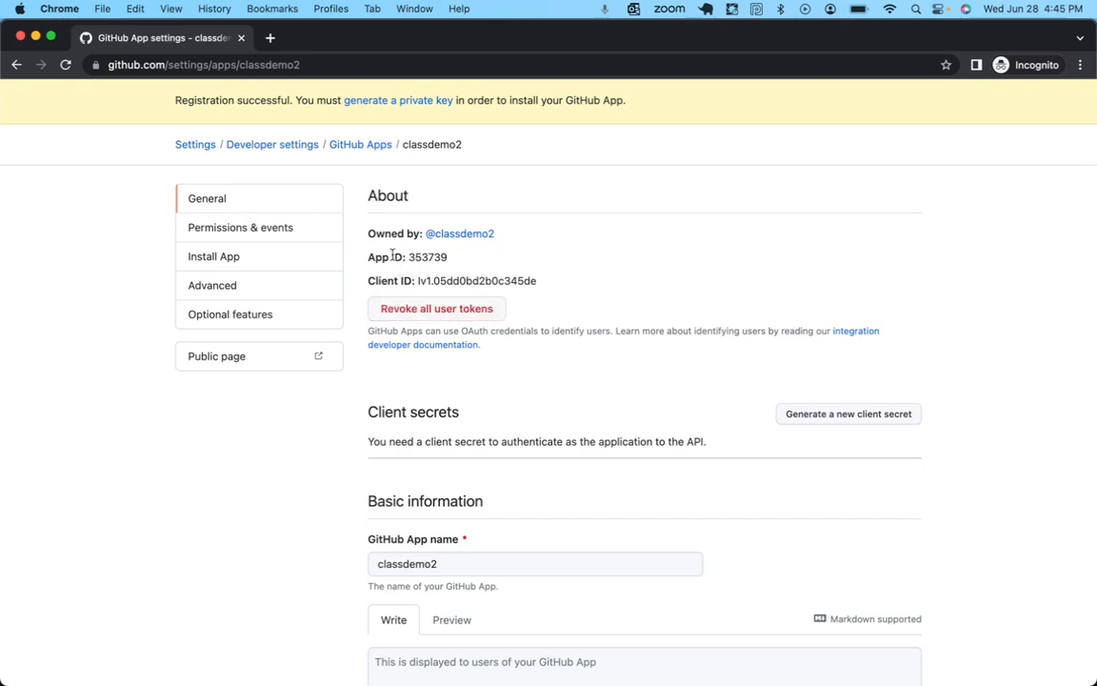
pyautogui.doubleClick(426, 258)
pyautogui.click(494, 277)
pyautogui.moveTo(545, 288); pyautogui.dragTo(365, 240)
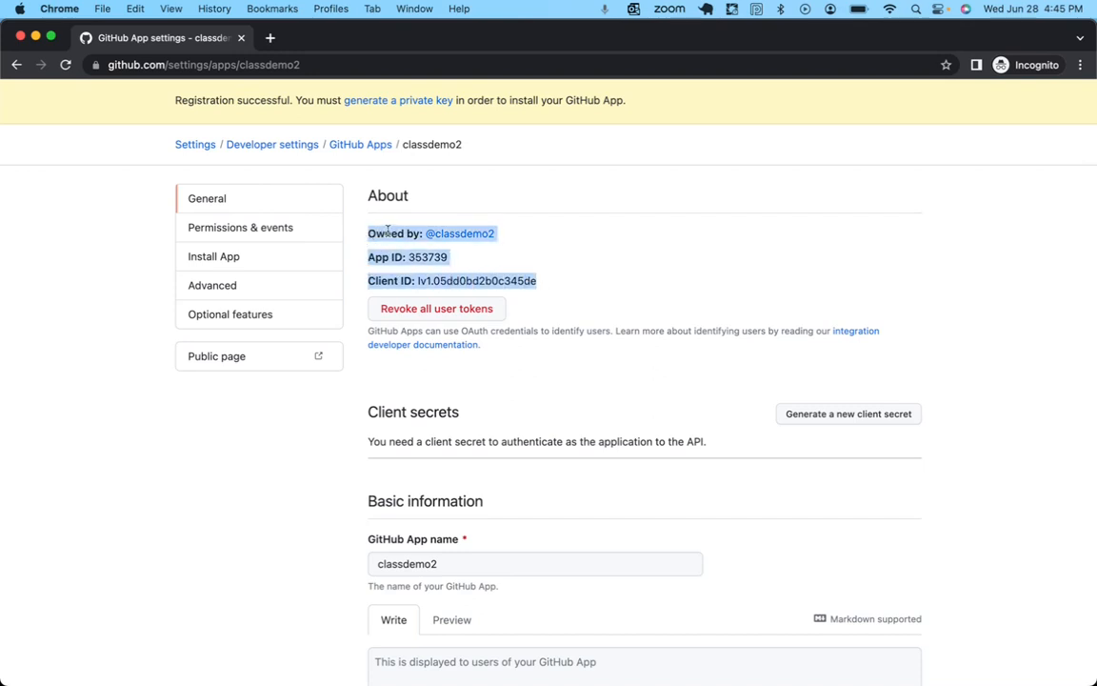
pyautogui.rightClick(387, 231)
pyautogui.click(427, 268)
# Switch to Notes, paste the copied app details into a new note and return to the browser
pyautogui.moveTo(286, 667)
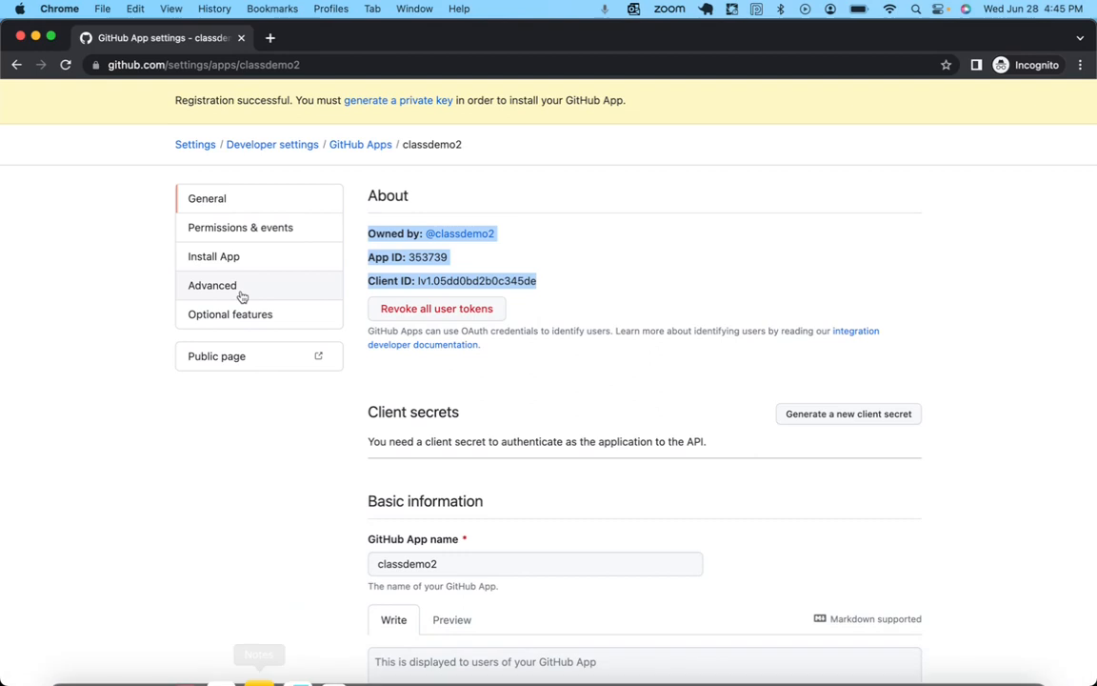
pyautogui.moveTo(318, 657)
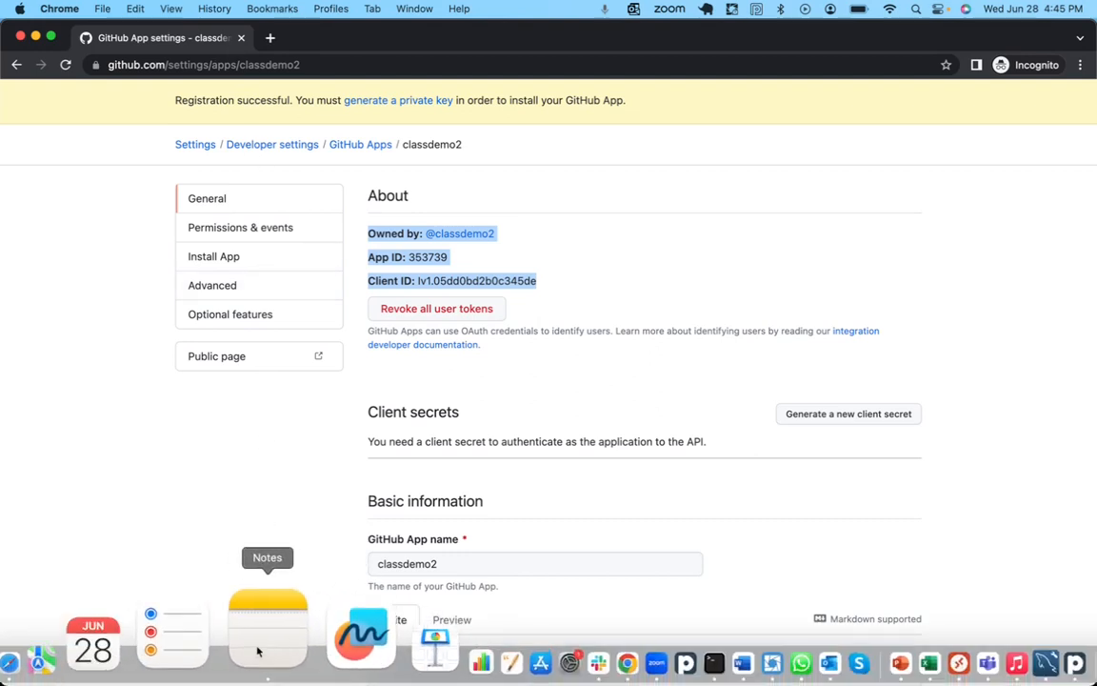
pyautogui.rightClick(257, 651)
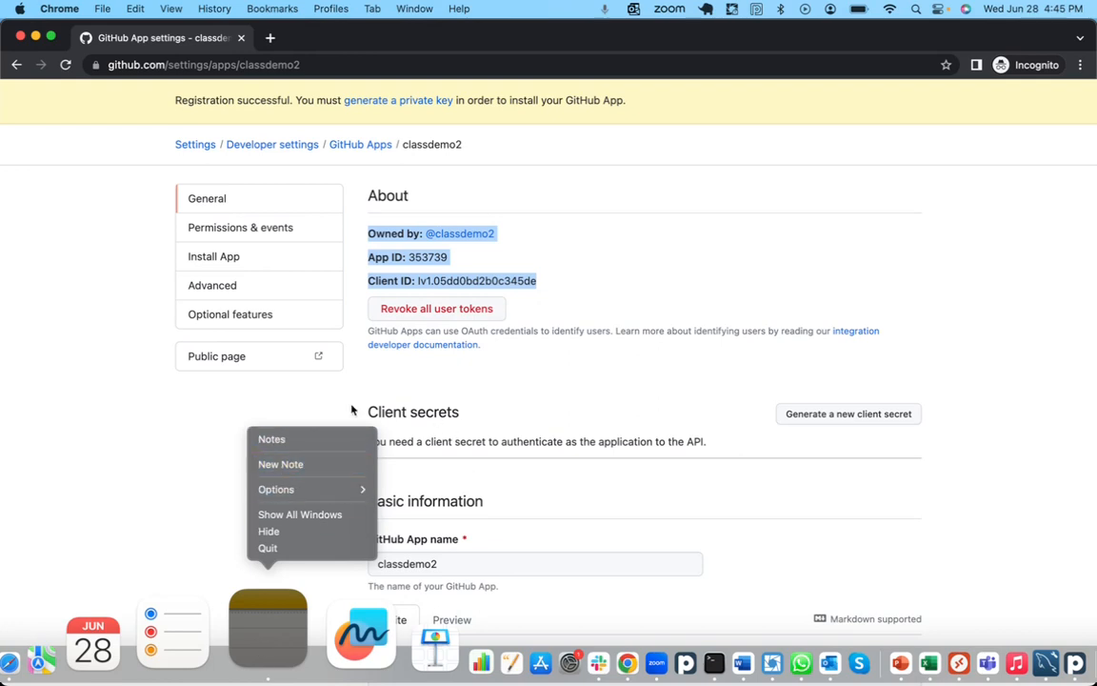
pyautogui.click(301, 464)
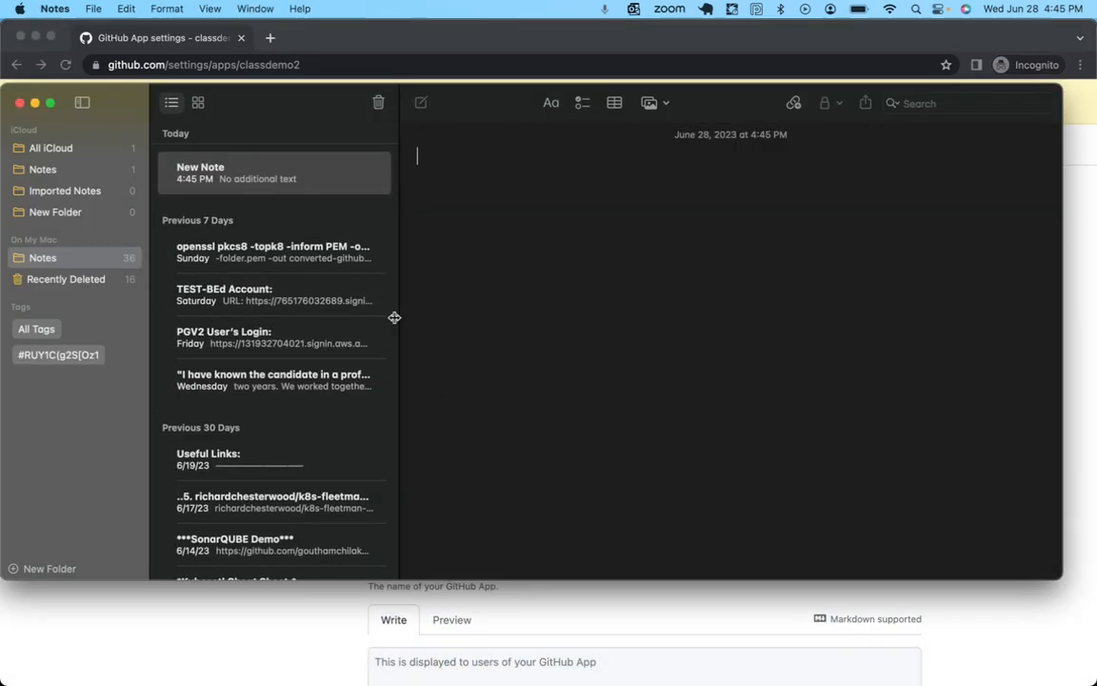
pyautogui.press('super+v')
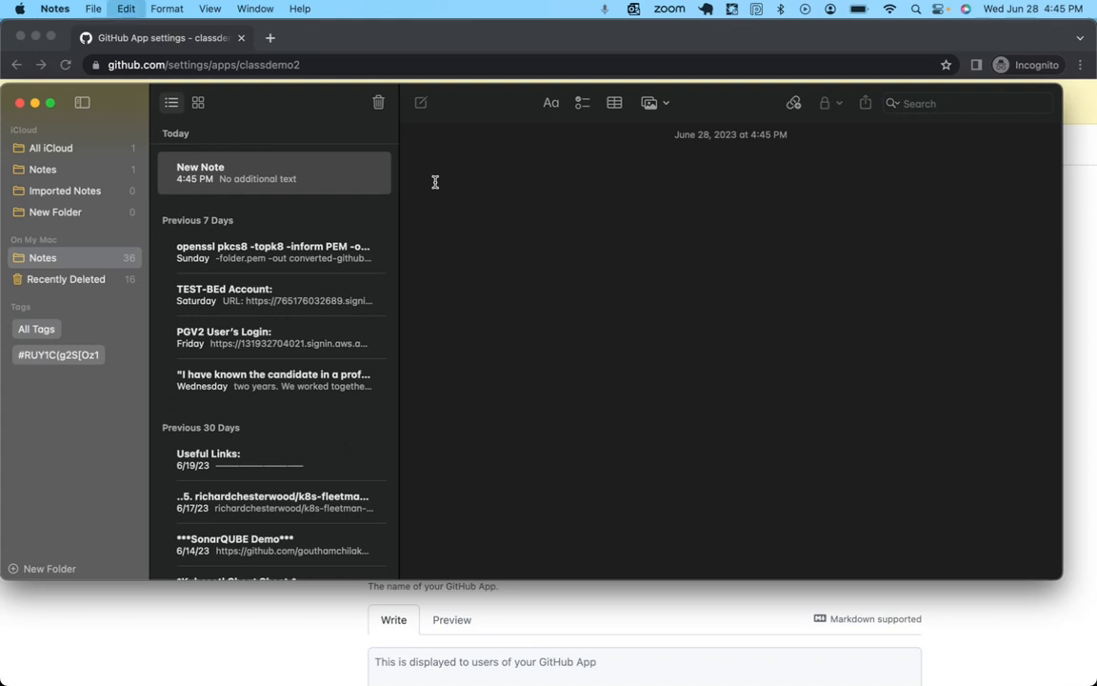
pyautogui.click(269, 588)
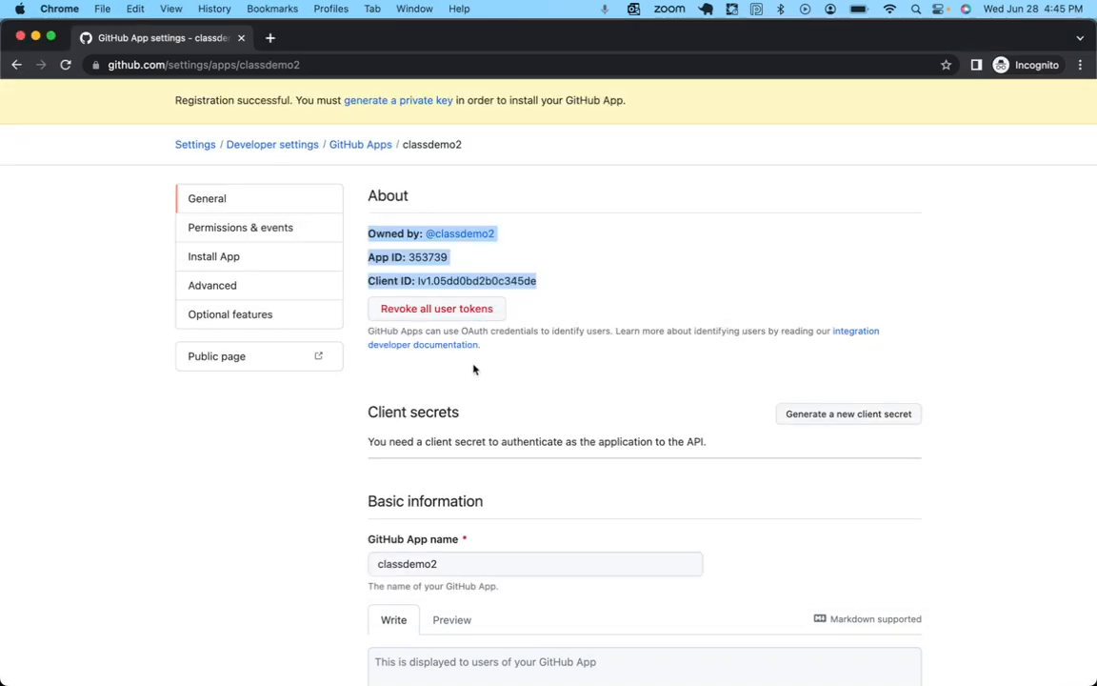
# Look through the app's general settings down to Private keys and check the registration notice about the private key
pyautogui.scroll(-10, 449, 443)
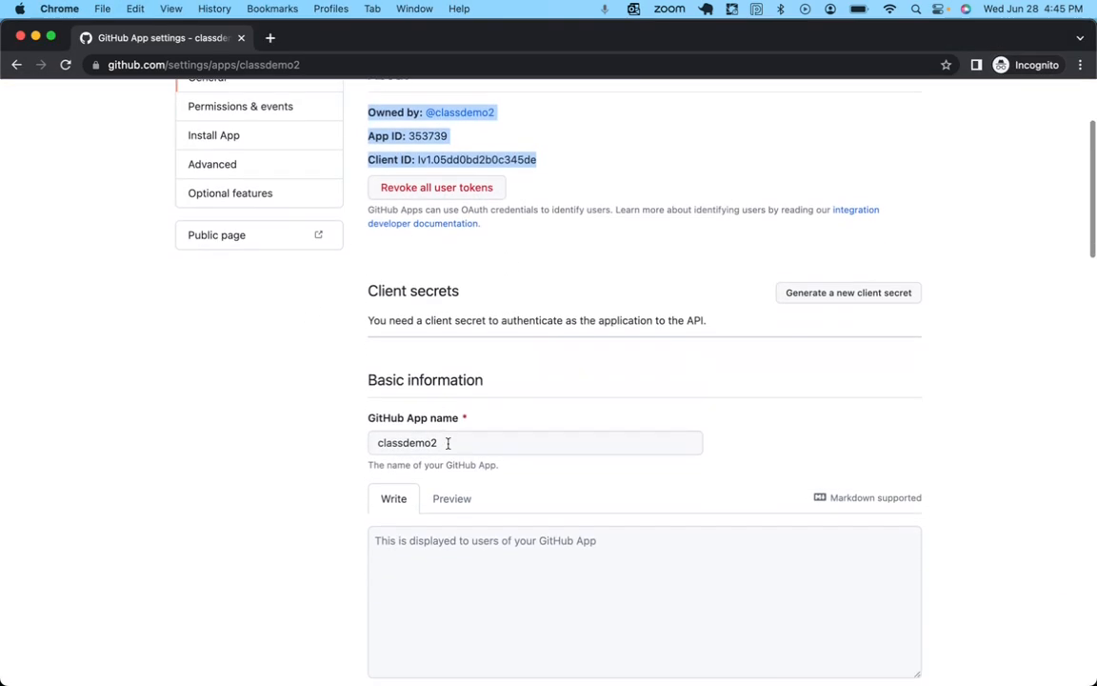
pyautogui.scroll(-1, 449, 448)
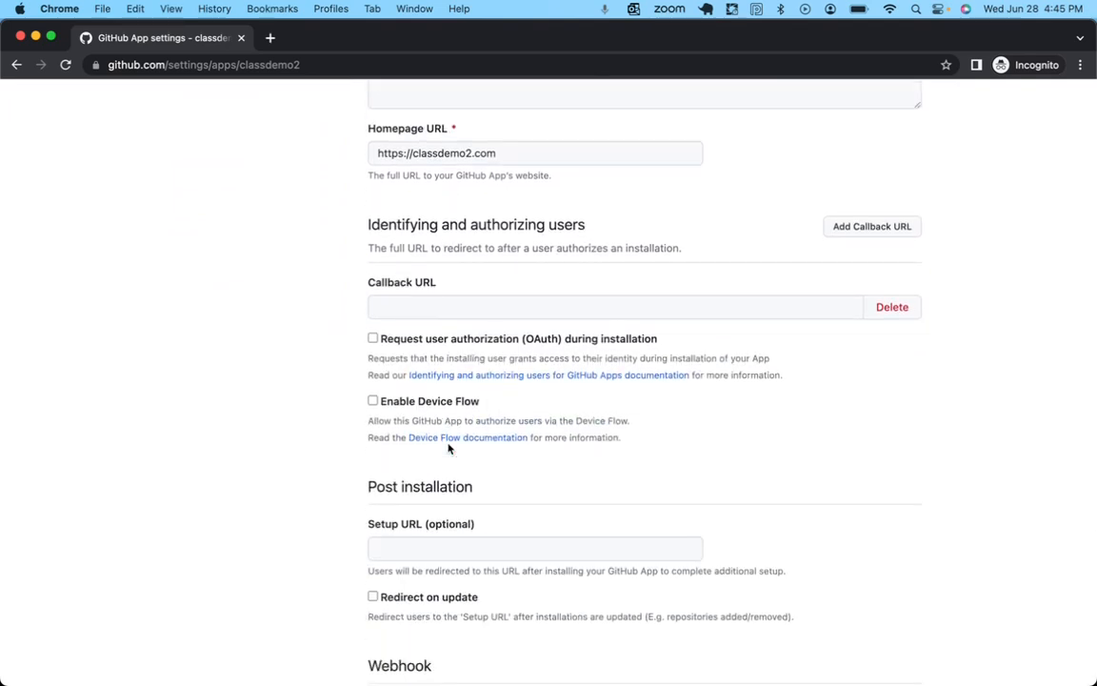
pyautogui.scroll(-5, 449, 445)
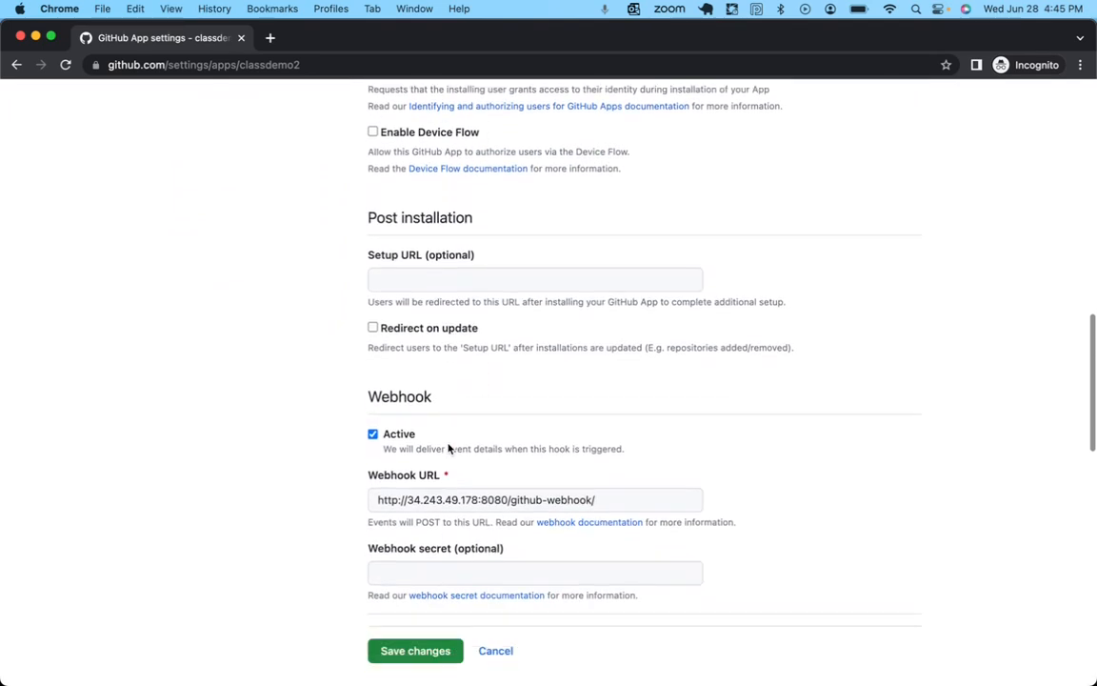
pyautogui.scroll(-4, 449, 444)
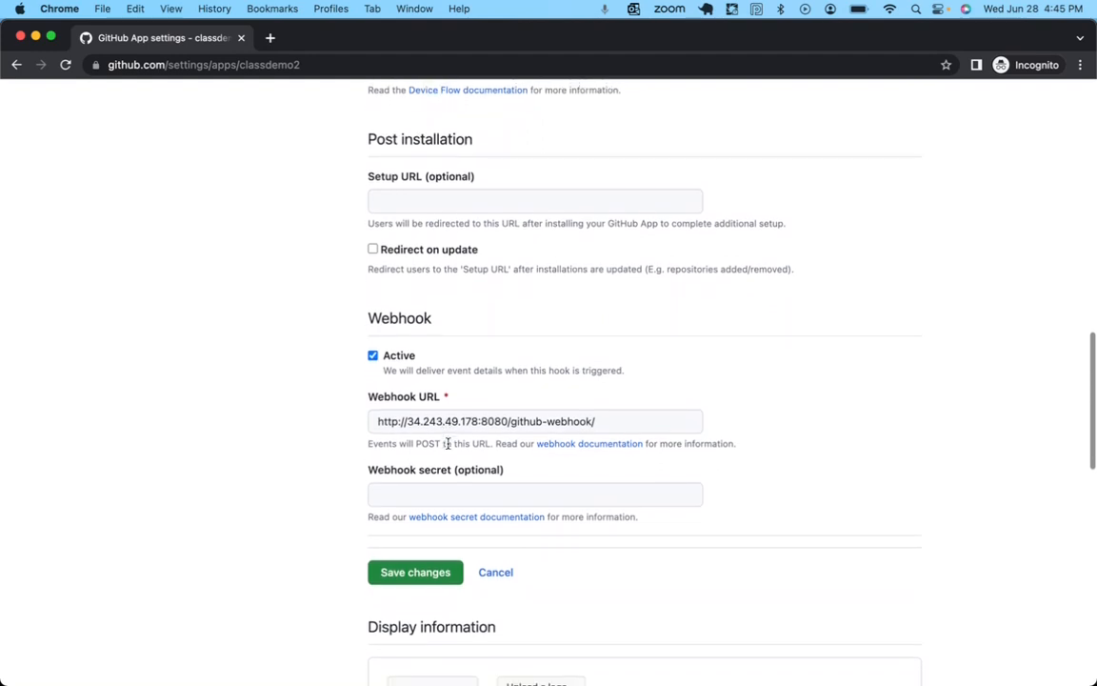
pyautogui.scroll(-4, 449, 449)
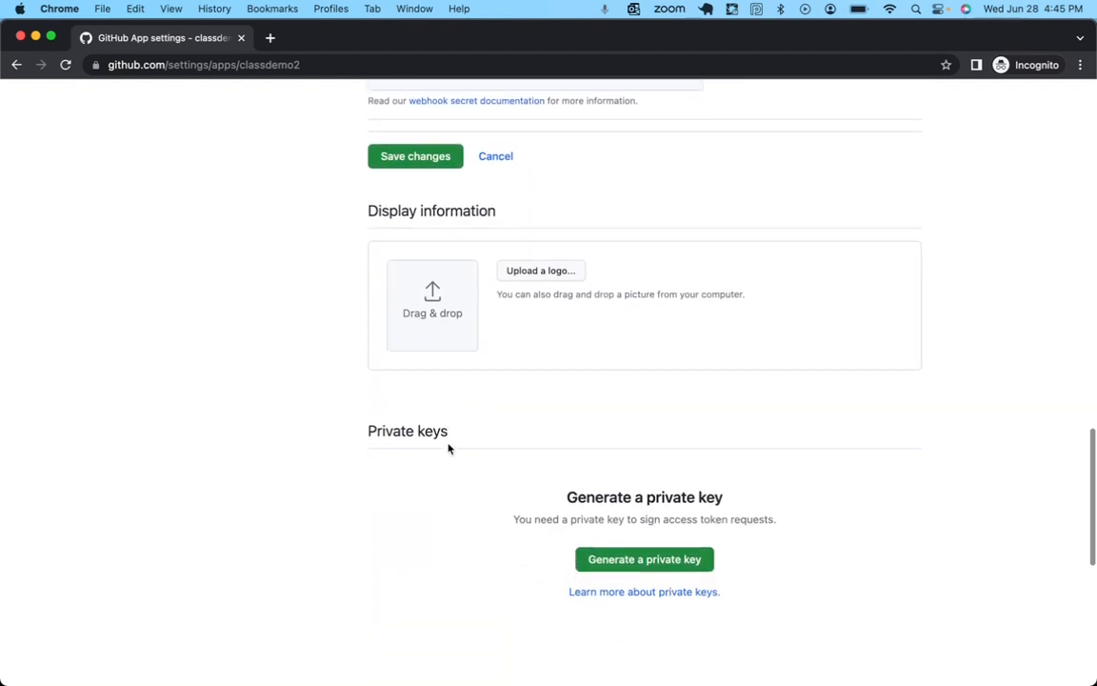
pyautogui.scroll(1, 449, 448)
pyautogui.scroll(-1, 449, 449)
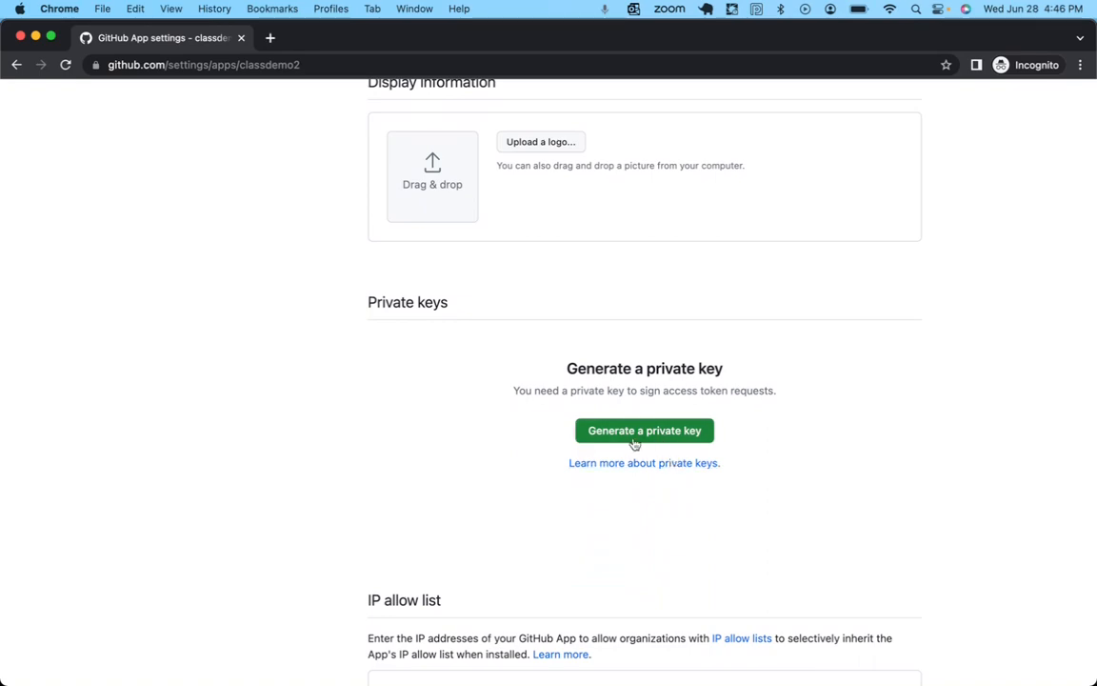
pyautogui.scroll(20, 615, 392)
pyautogui.scroll(5, 614, 396)
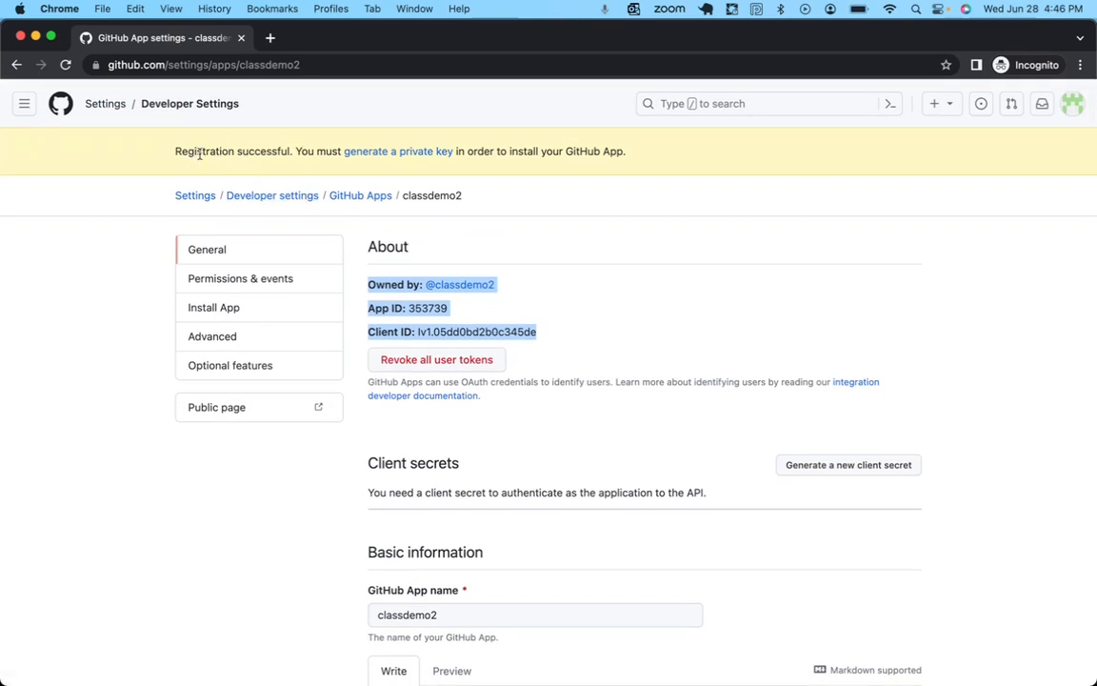
pyautogui.doubleClick(256, 152)
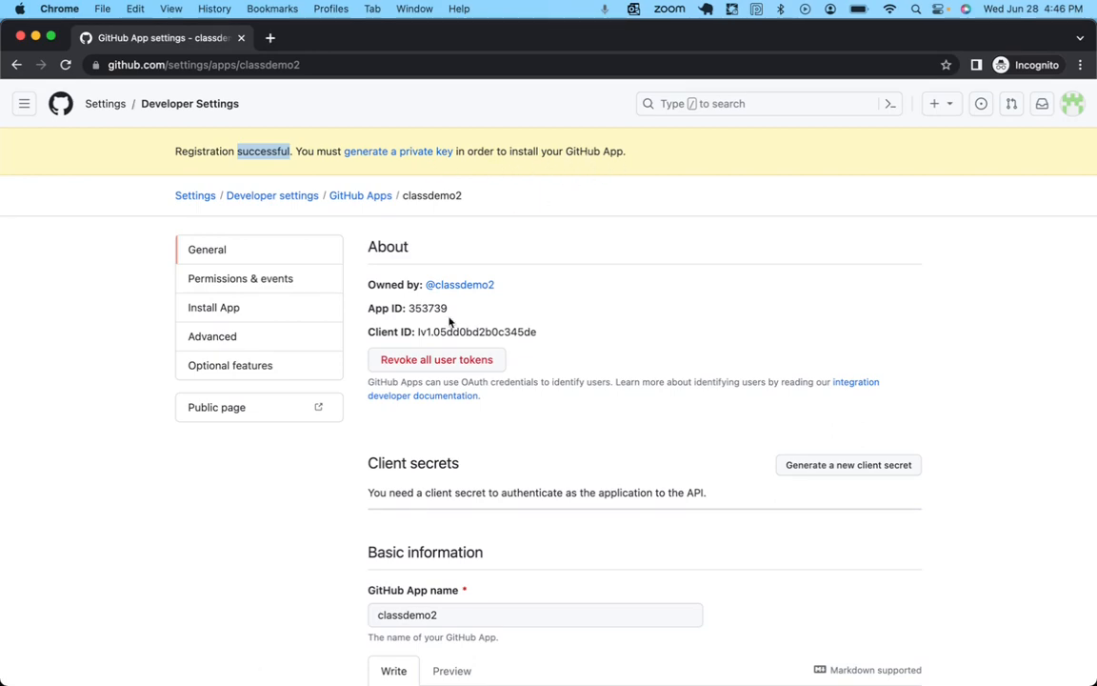
# Generate a private key for the classdemo2 GitHub App and download its .pem file
pyautogui.scroll(-15, 451, 318)
pyautogui.scroll(-6, 450, 321)
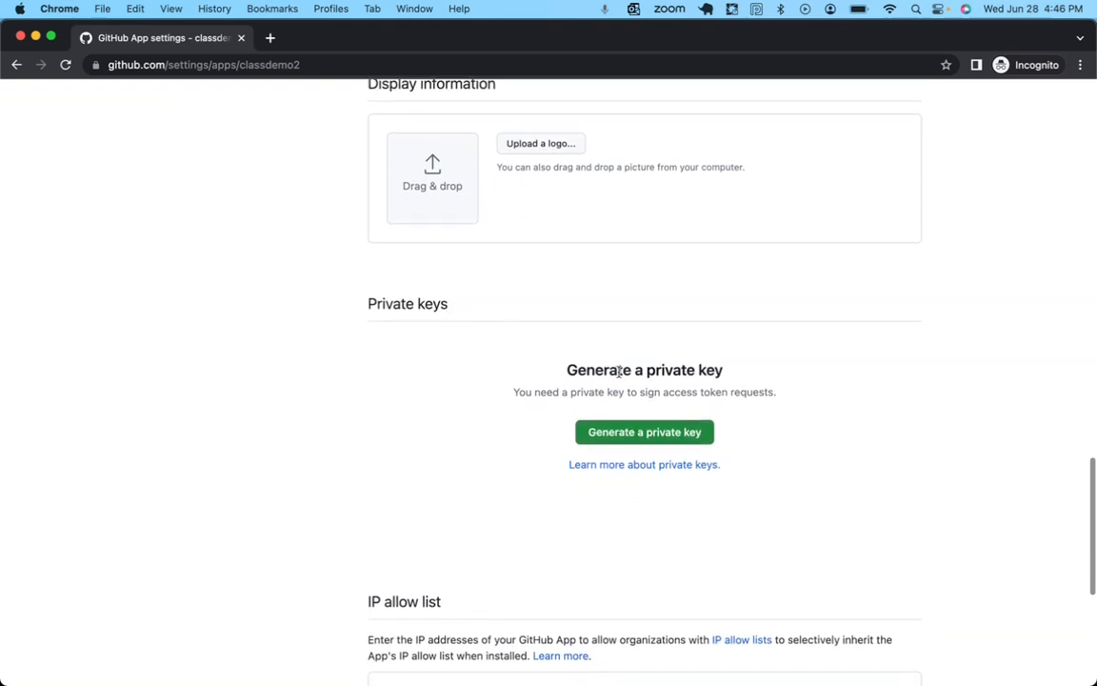
pyautogui.click(648, 434)
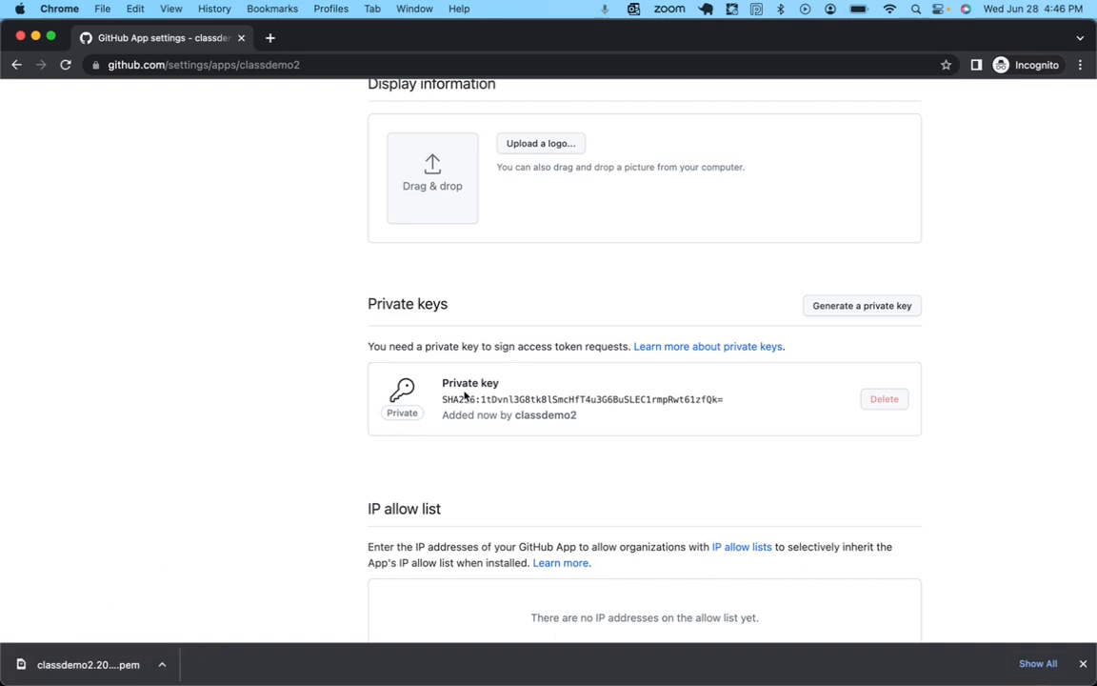
# Look over the app's remaining general settings and the Webhook section
pyautogui.scroll(-7, 510, 411)
pyautogui.scroll(15, 509, 410)
pyautogui.scroll(-6, 510, 411)
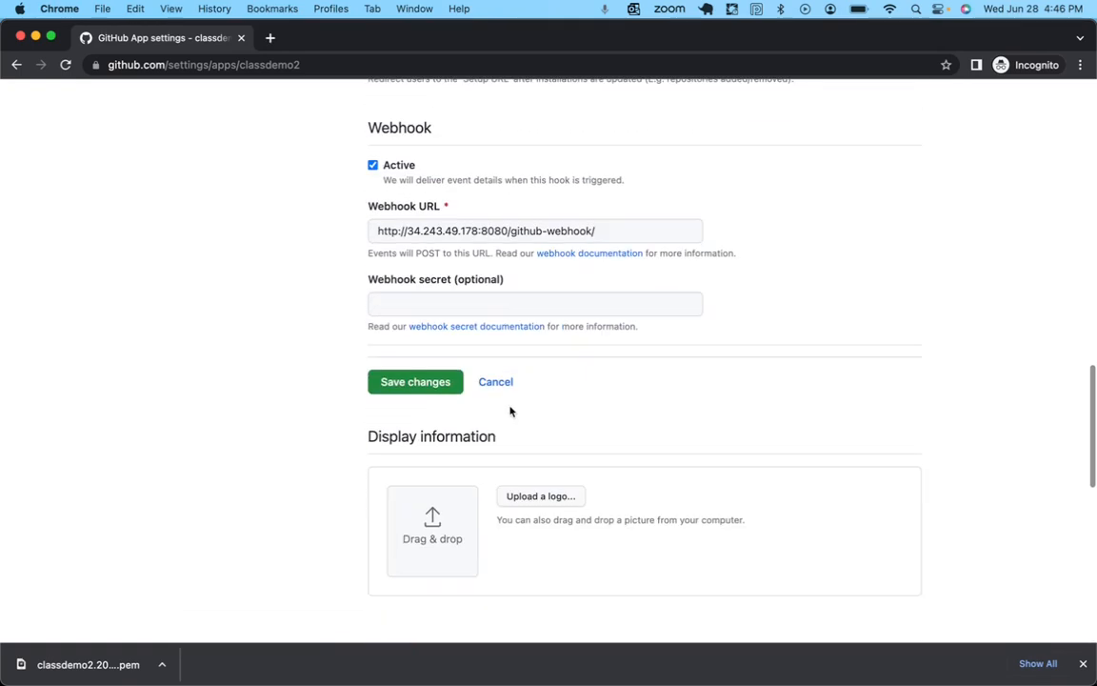
pyautogui.scroll(2, 510, 411)
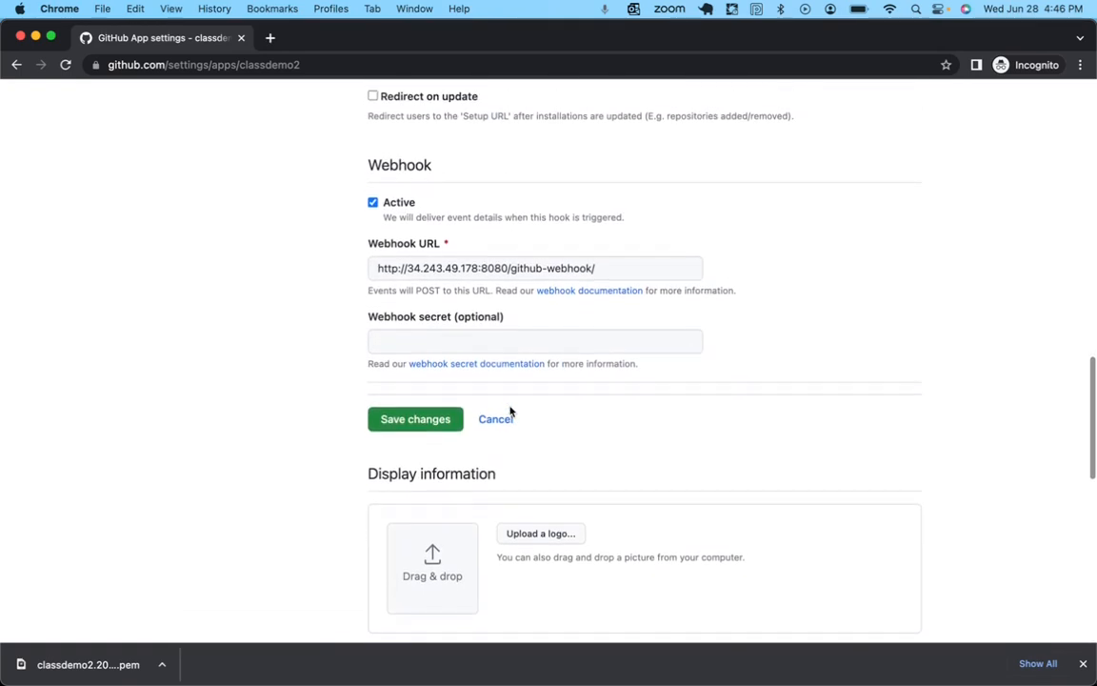
pyautogui.scroll(2, 511, 411)
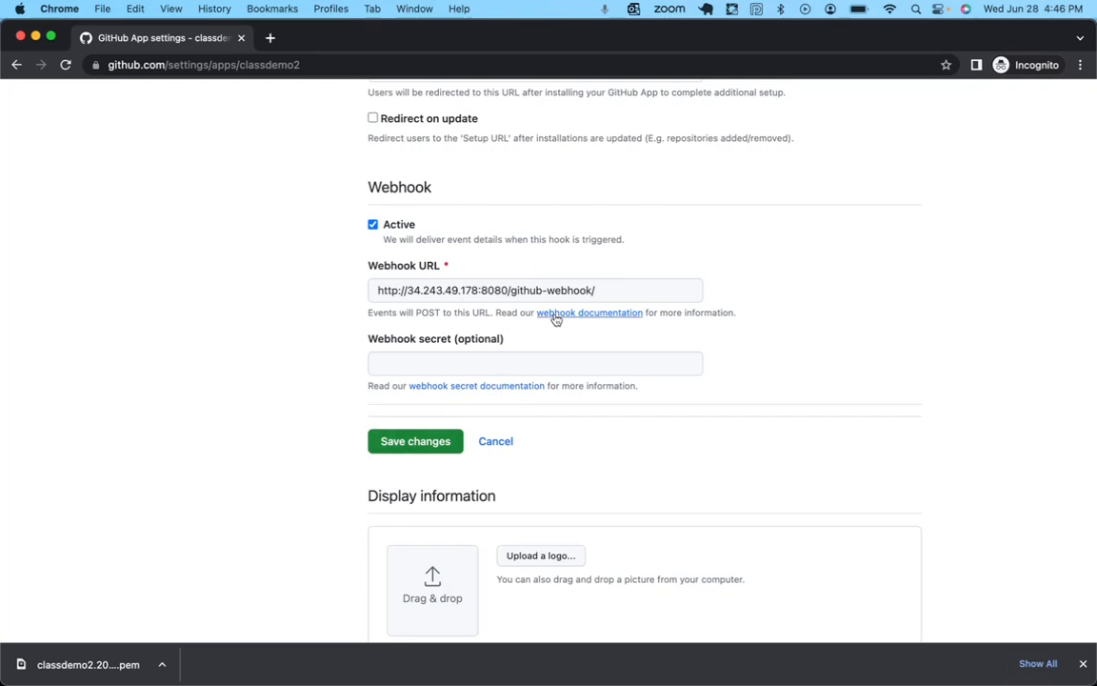
# Save the classdemo2 app's general settings with the Jenkins webhook active
pyautogui.scroll(10, 556, 316)
pyautogui.scroll(5, 557, 316)
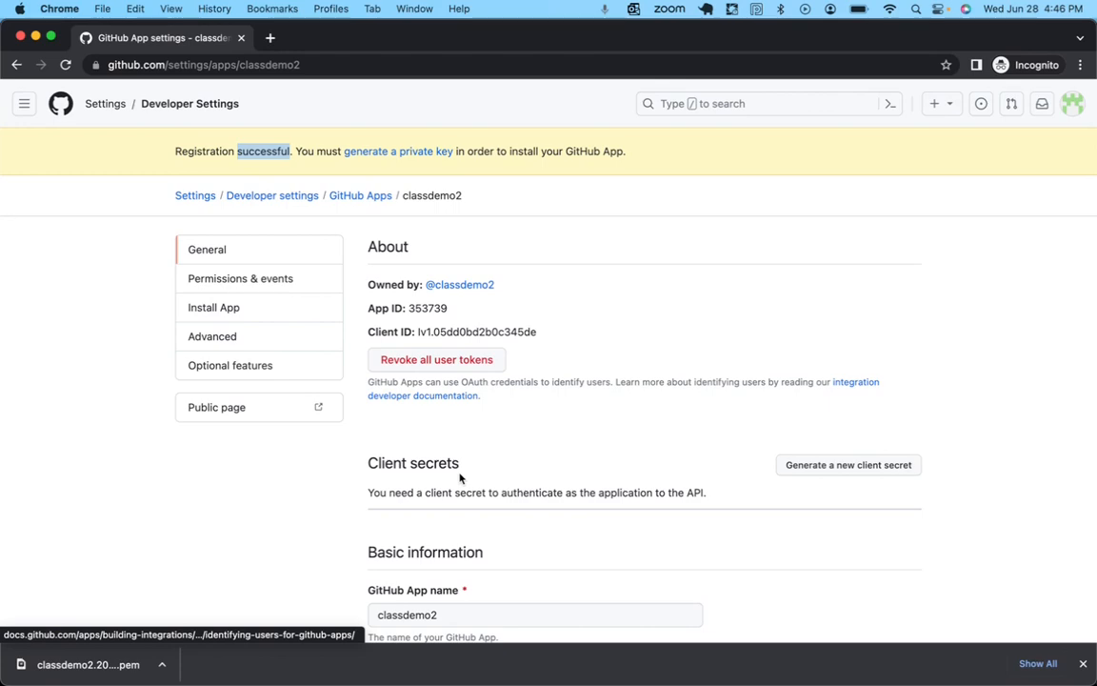
pyautogui.scroll(-15, 459, 472)
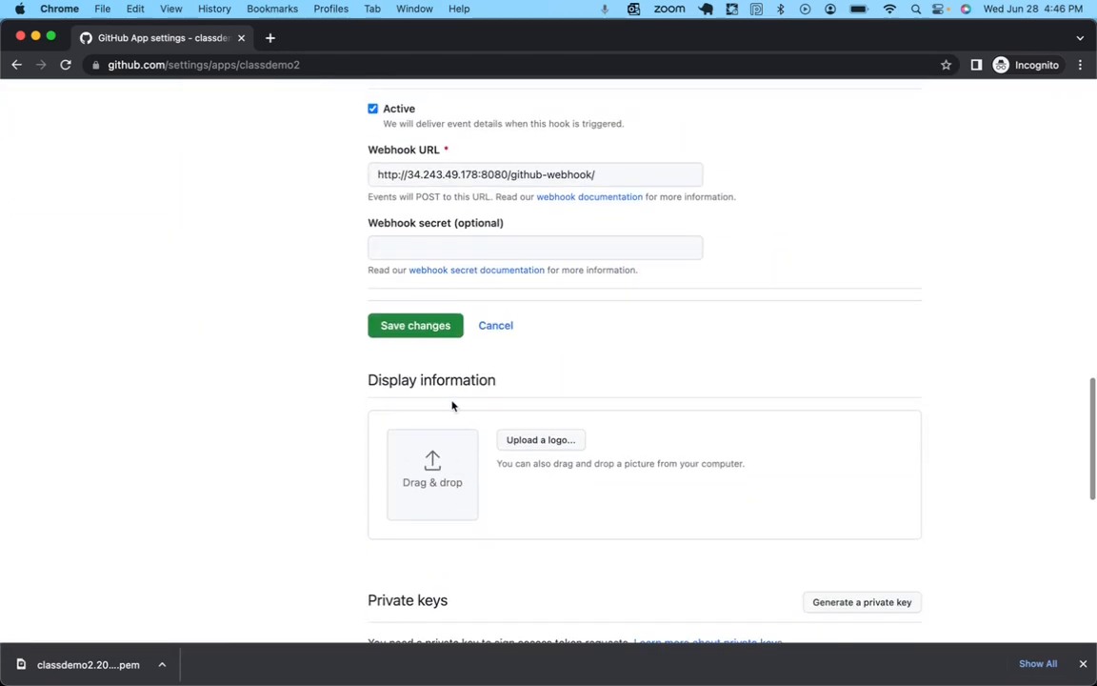
pyautogui.click(418, 325)
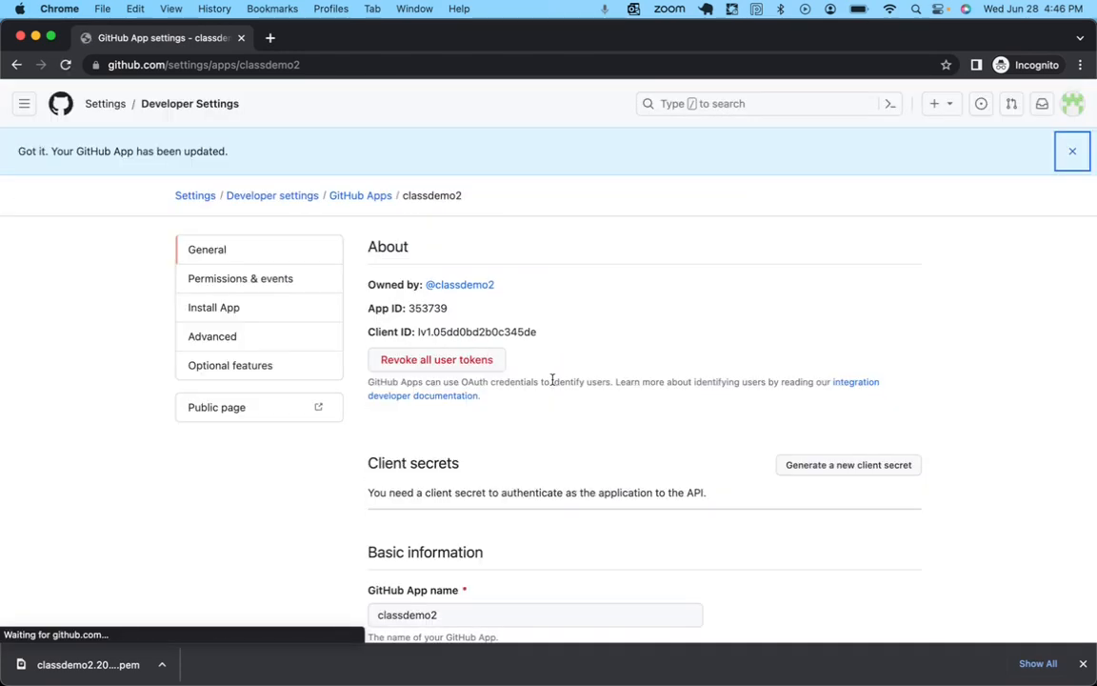
# Install the classdemo2 app on the classdemo2 personal account with access to all repositories
pyautogui.scroll(-15, 406, 368)
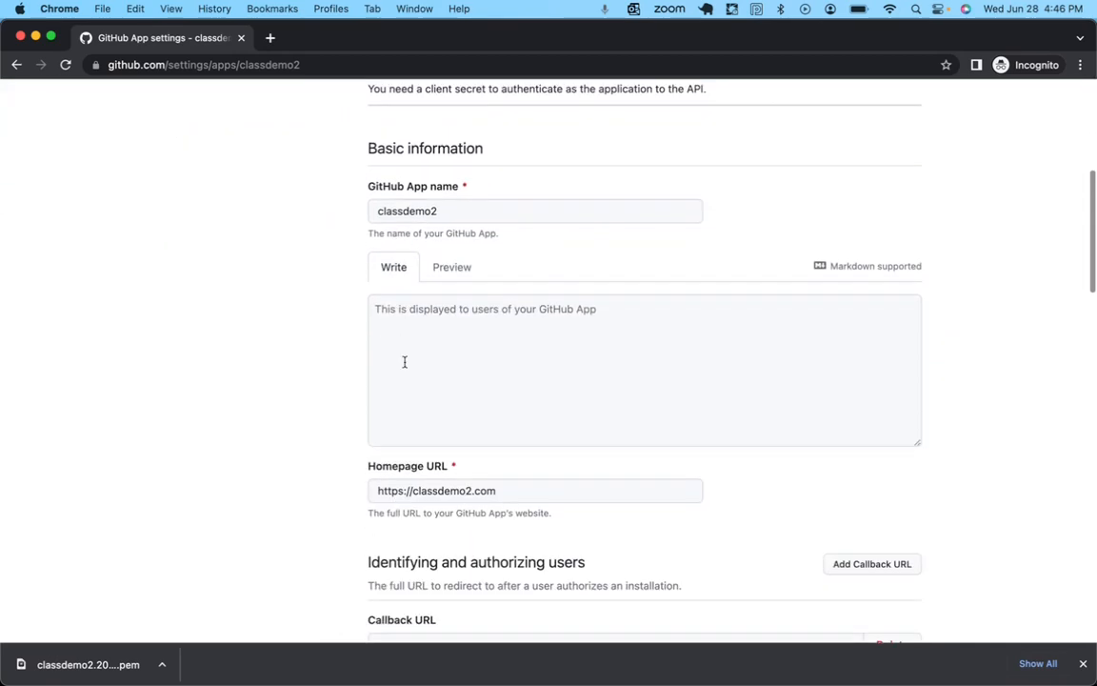
pyautogui.scroll(15, 404, 362)
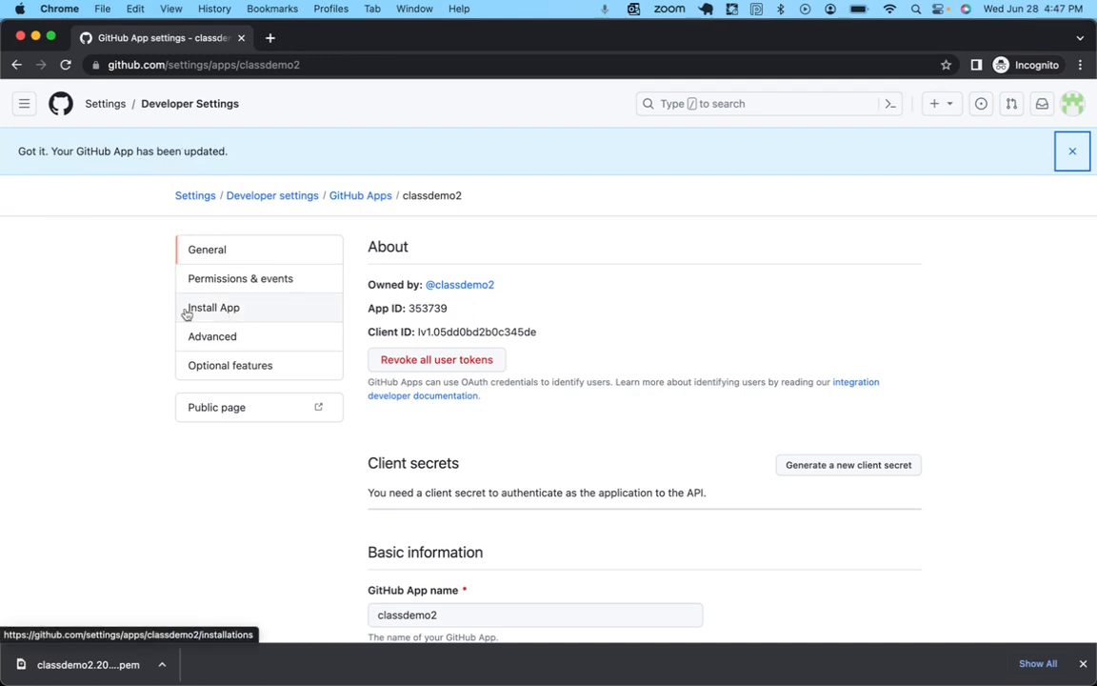
pyautogui.click(247, 313)
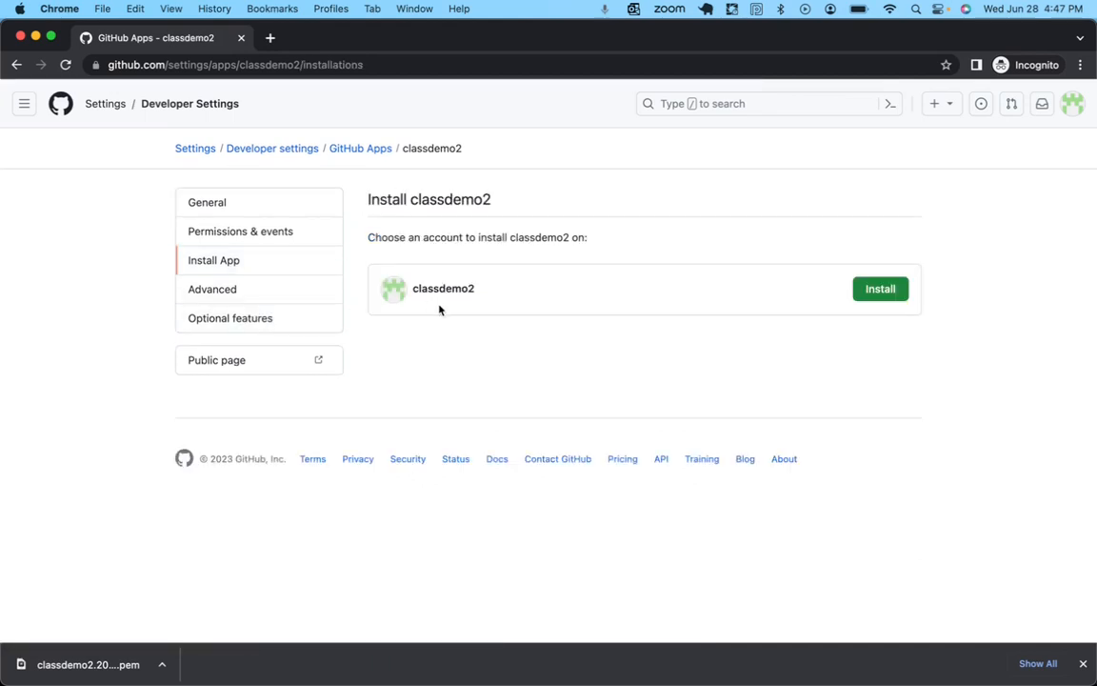
pyautogui.click(882, 288)
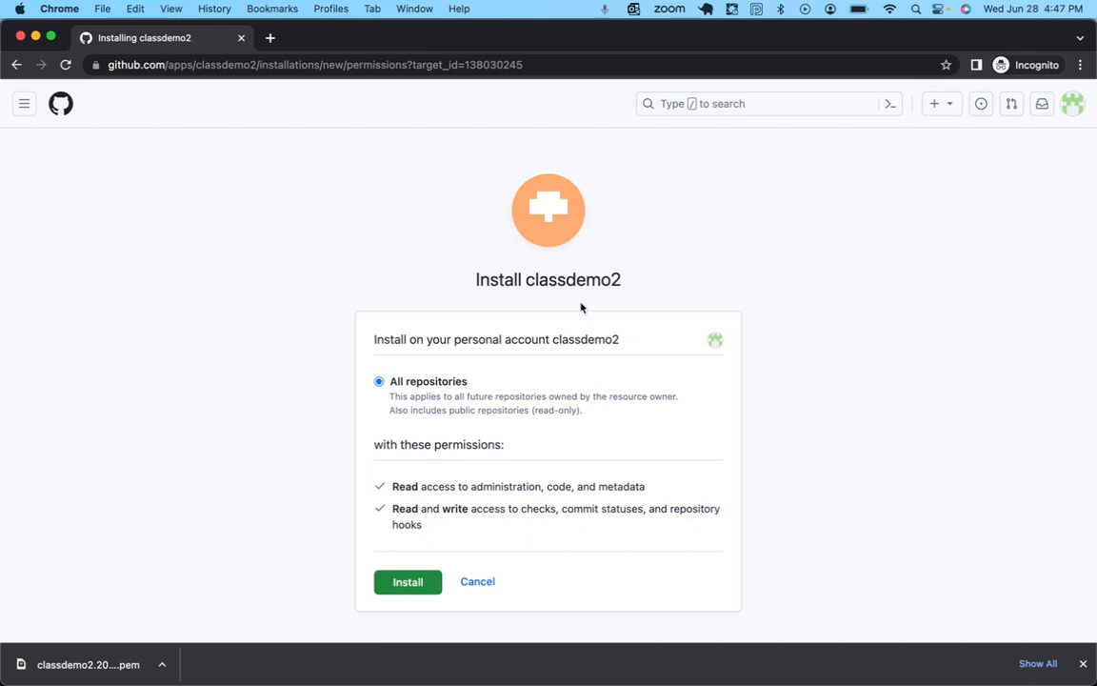
pyautogui.scroll(-2, 581, 306)
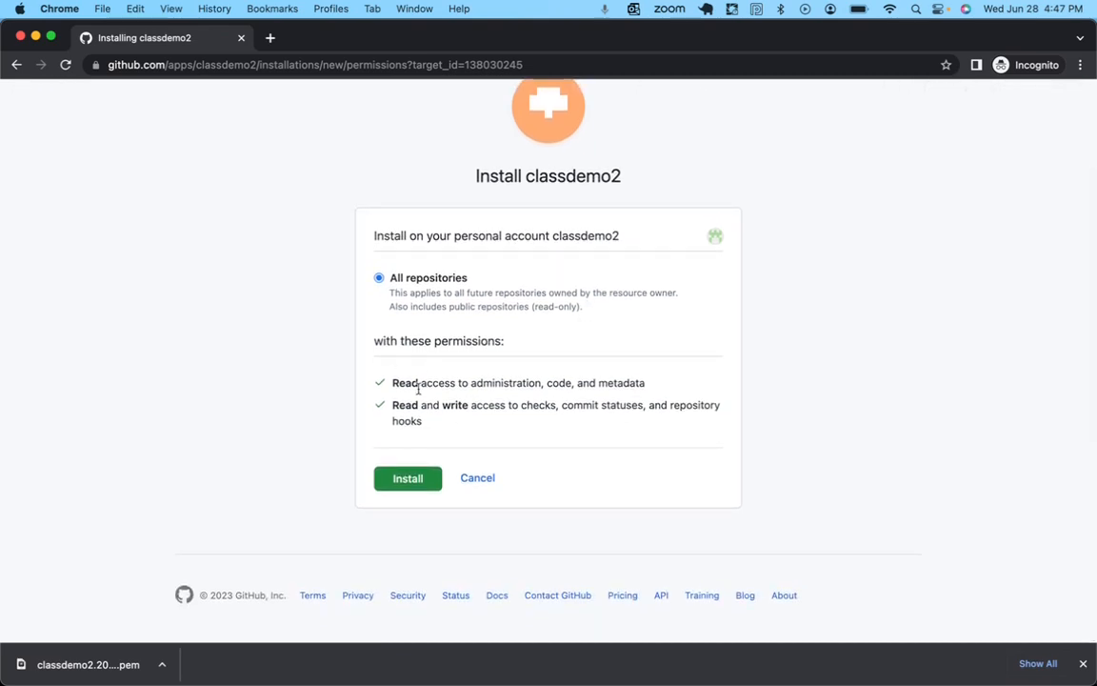
pyautogui.click(408, 481)
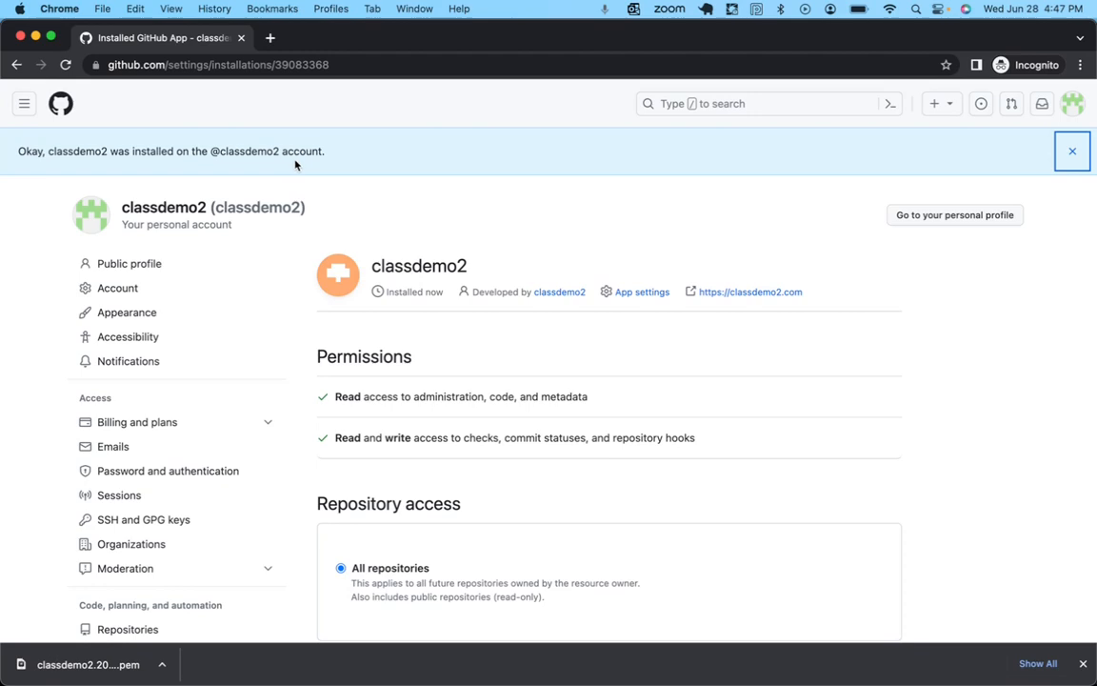
# Review the installed app's permissions and repository access, and check the demo steps on the Lucidspark board in the other browser window
pyautogui.scroll(-3, 409, 319)
pyautogui.scroll(-3, 409, 320)
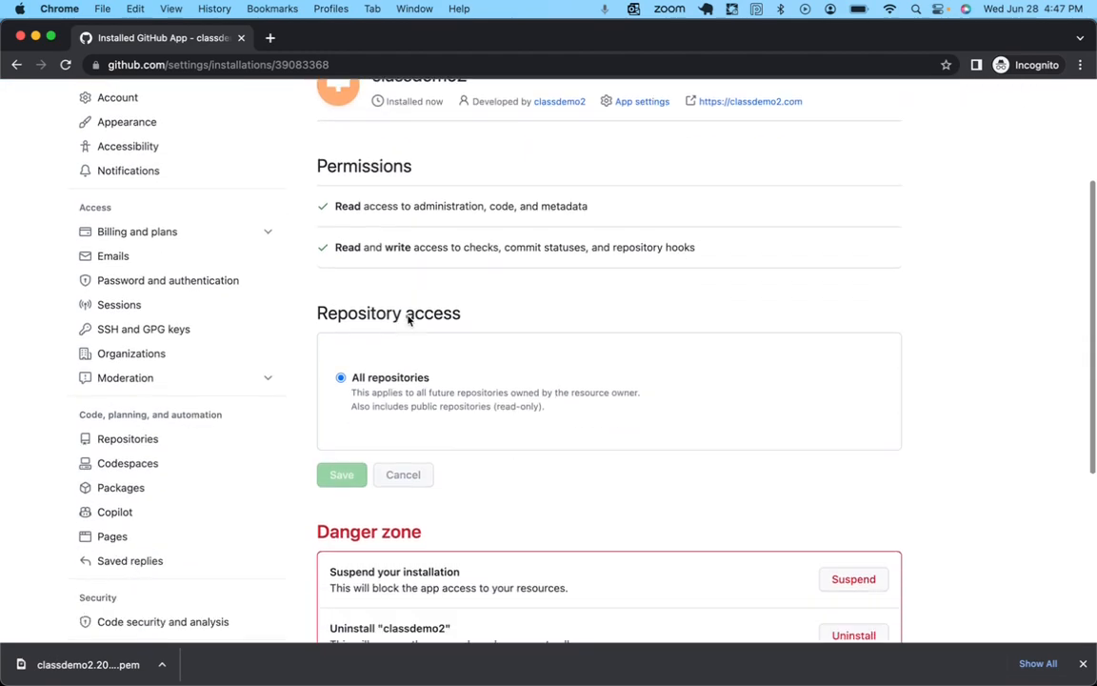
pyautogui.scroll(-5, 409, 317)
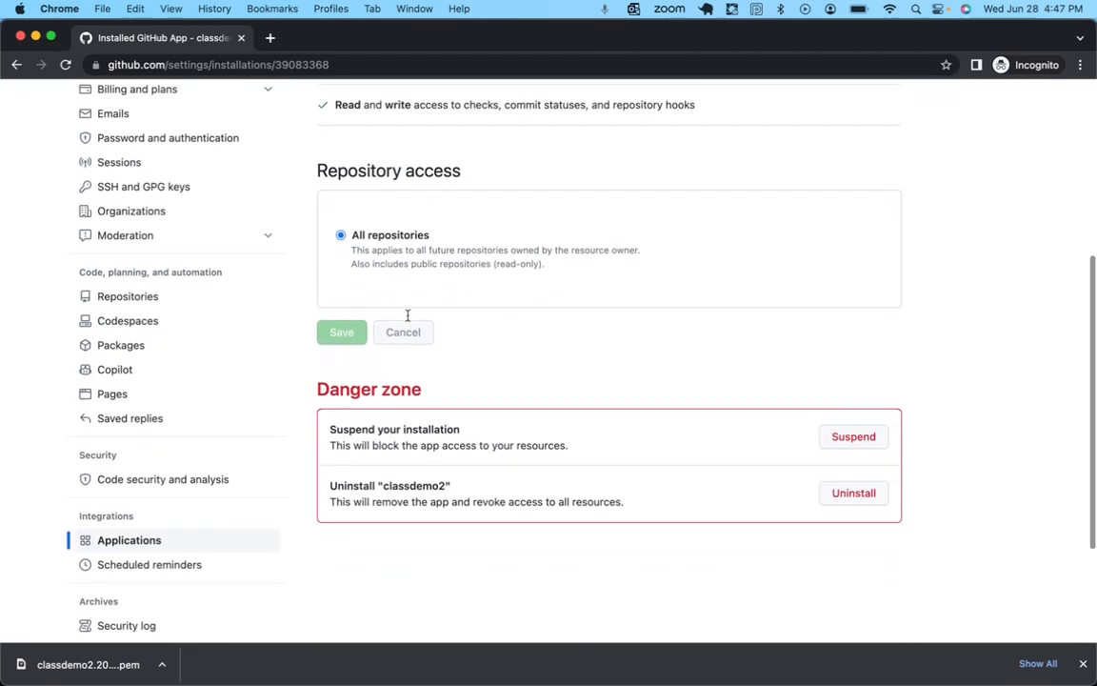
pyautogui.scroll(10, 409, 320)
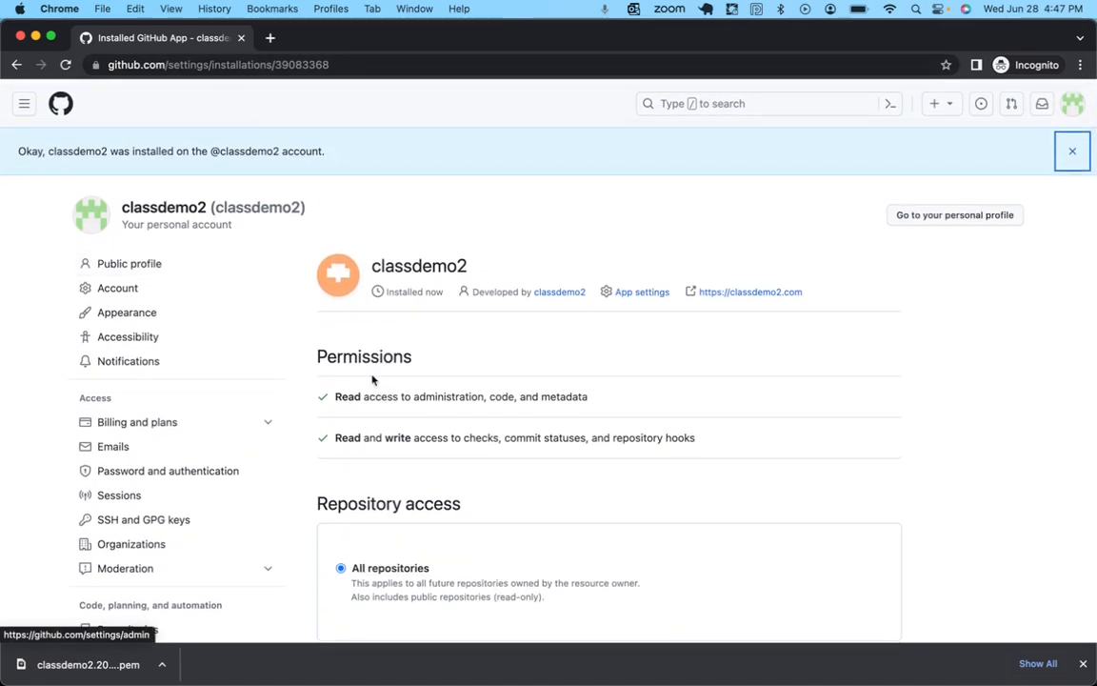
pyautogui.hotkey('ctrl', 'Up')
pyautogui.click(506, 404)
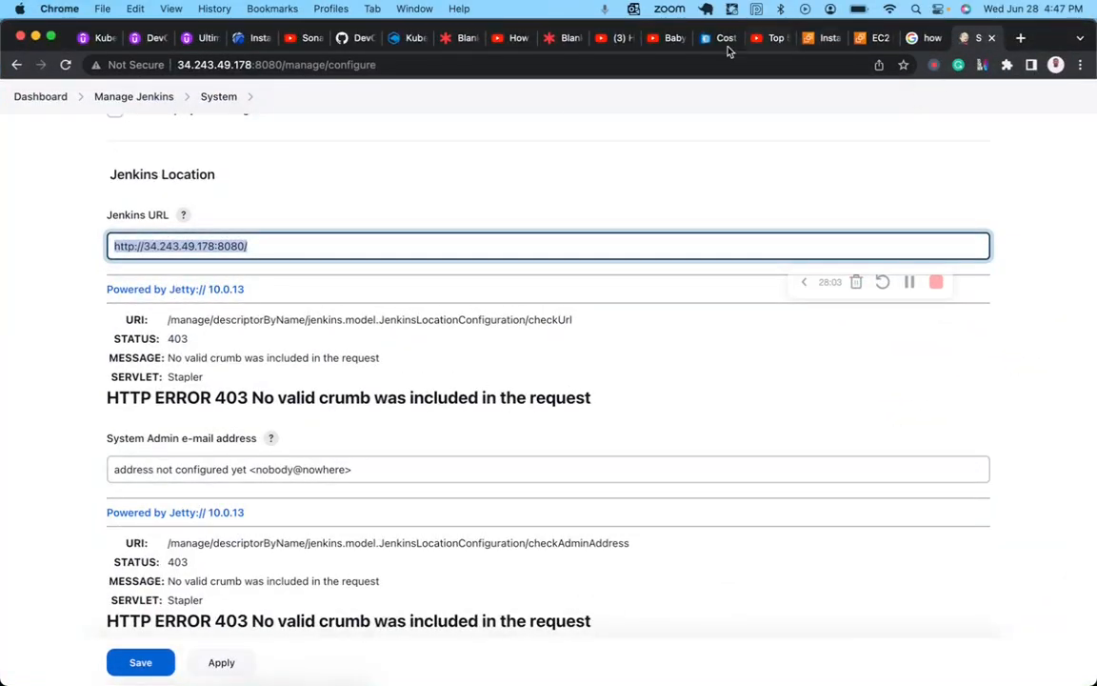
pyautogui.click(563, 38)
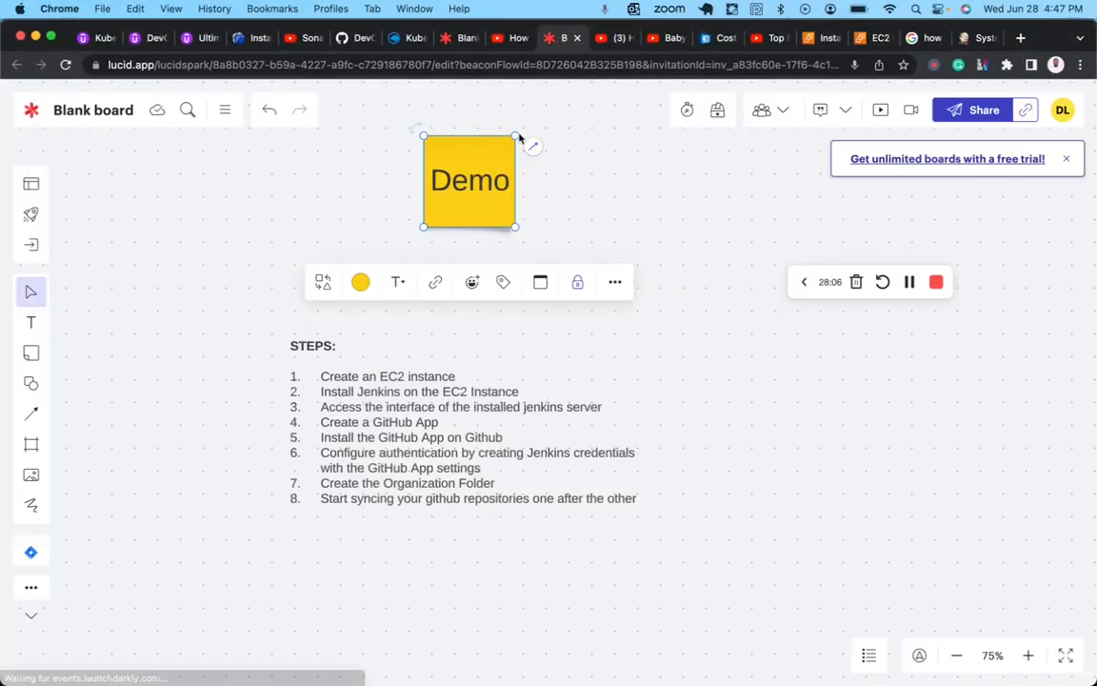
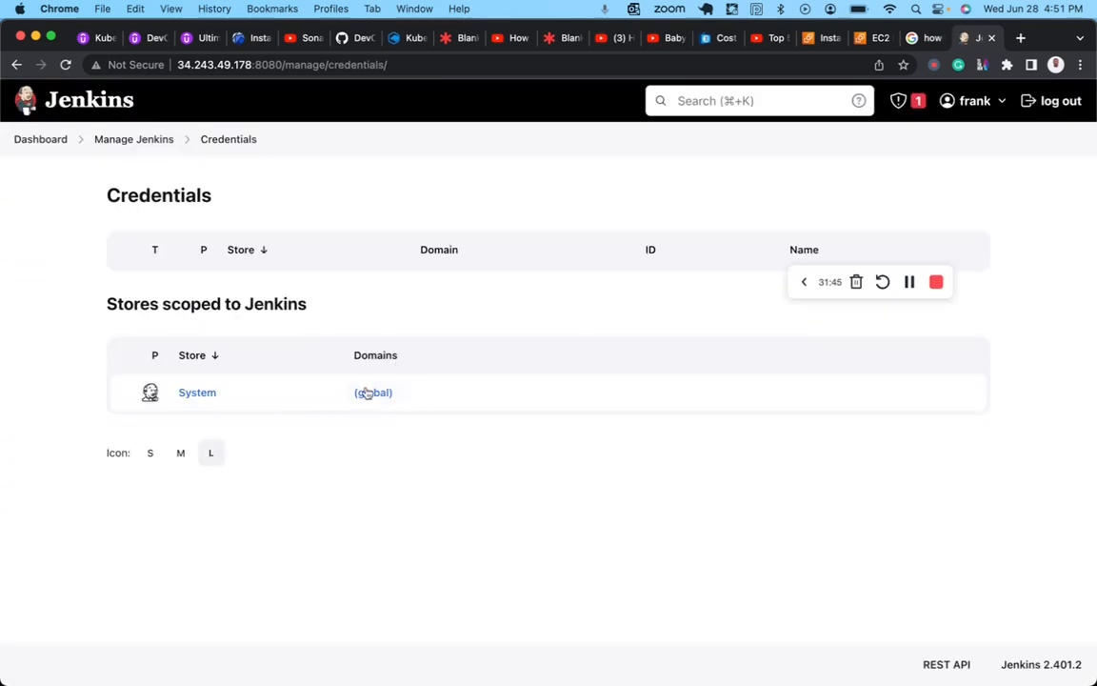
# Start a new credential in the Jenkins system store's global domain with GitHub App as its kind
pyautogui.click(365, 393)
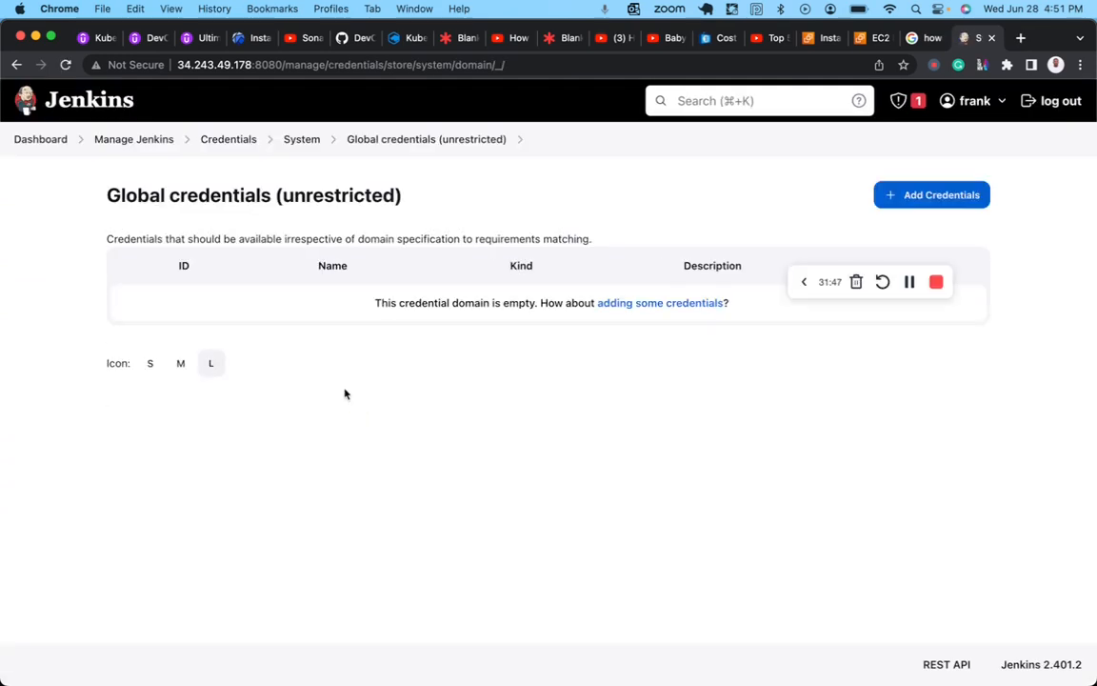
pyautogui.click(939, 197)
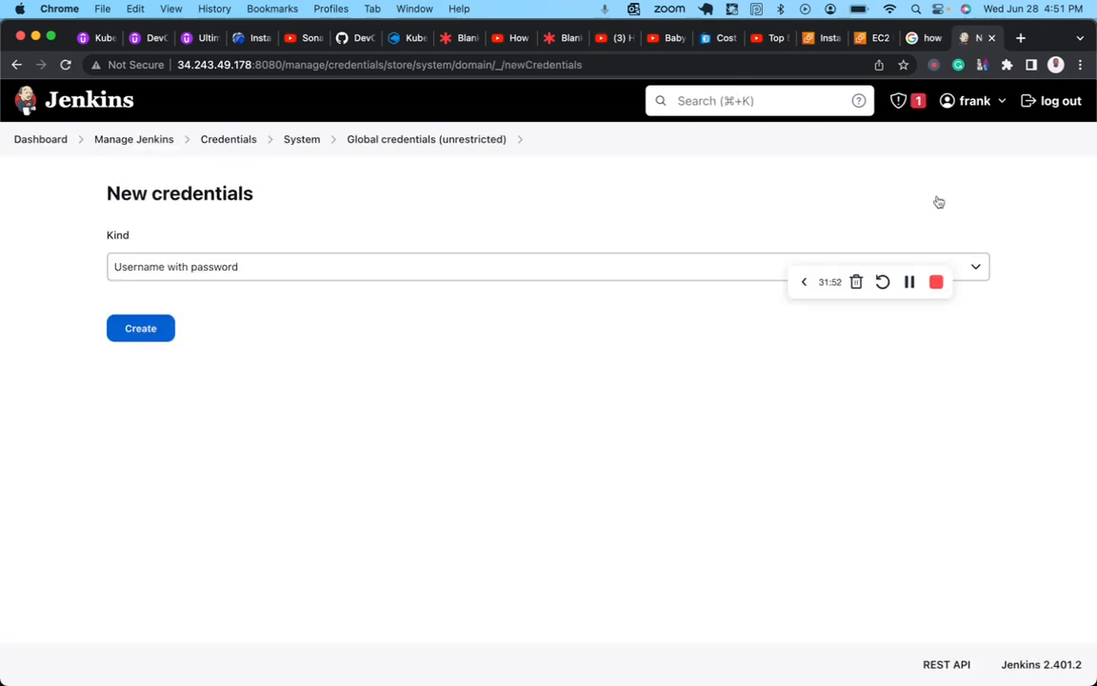
pyautogui.click(315, 270)
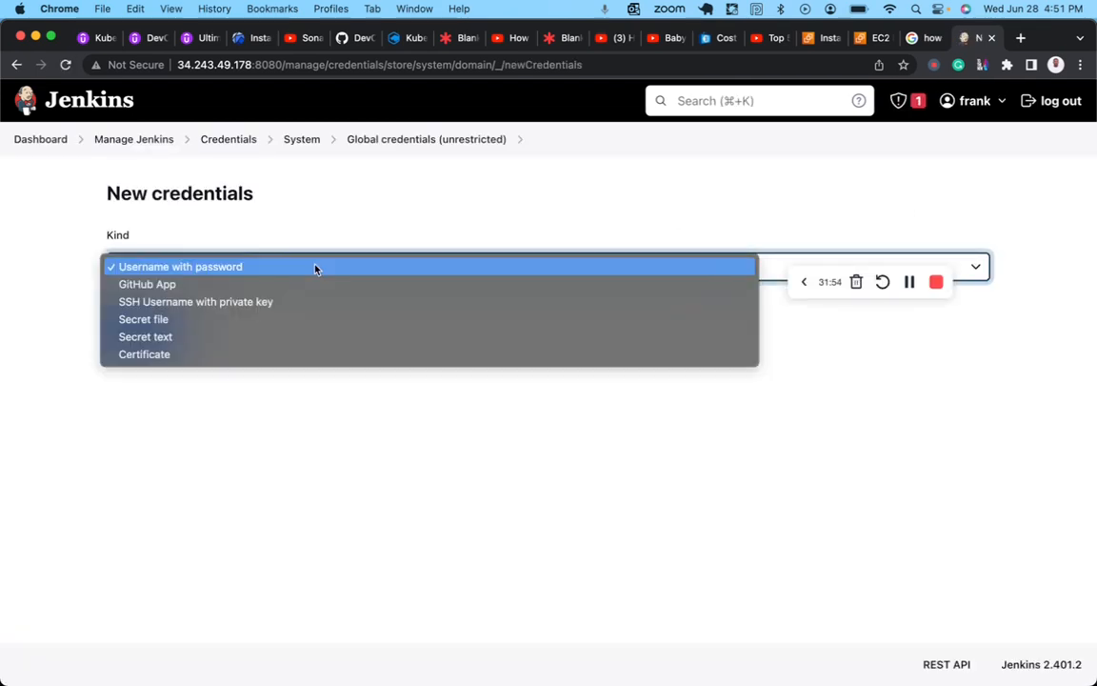
pyautogui.click(155, 286)
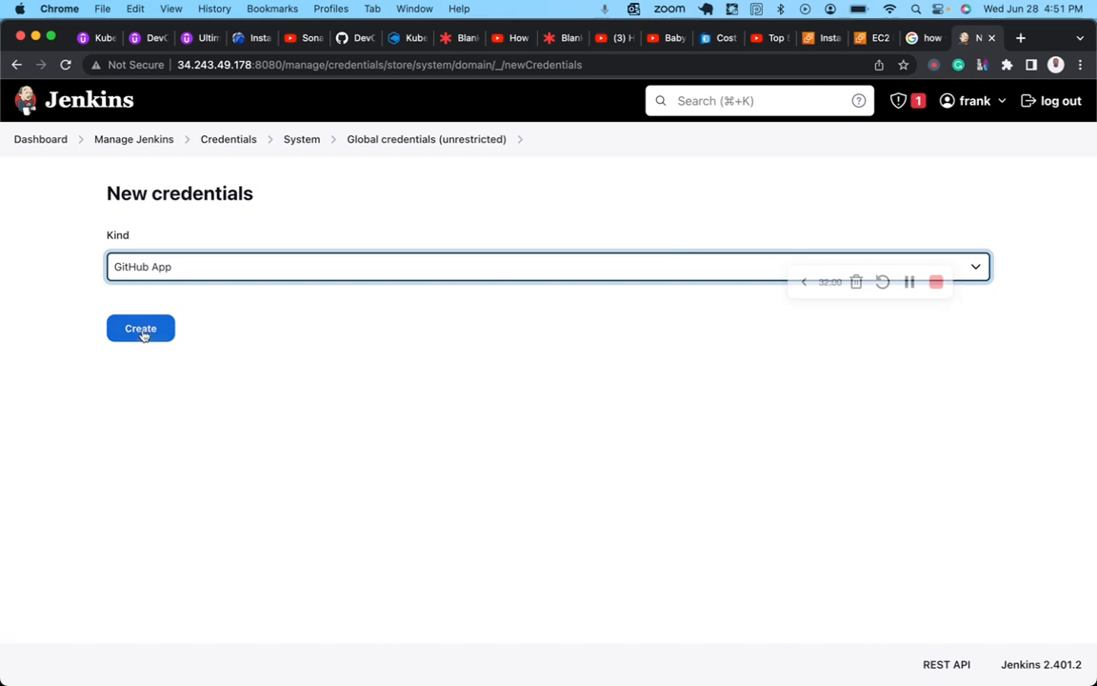
# Try to create the GitHub App credential, resubmit the form and return to the New credentials page
pyautogui.scroll(1, 262, 344)
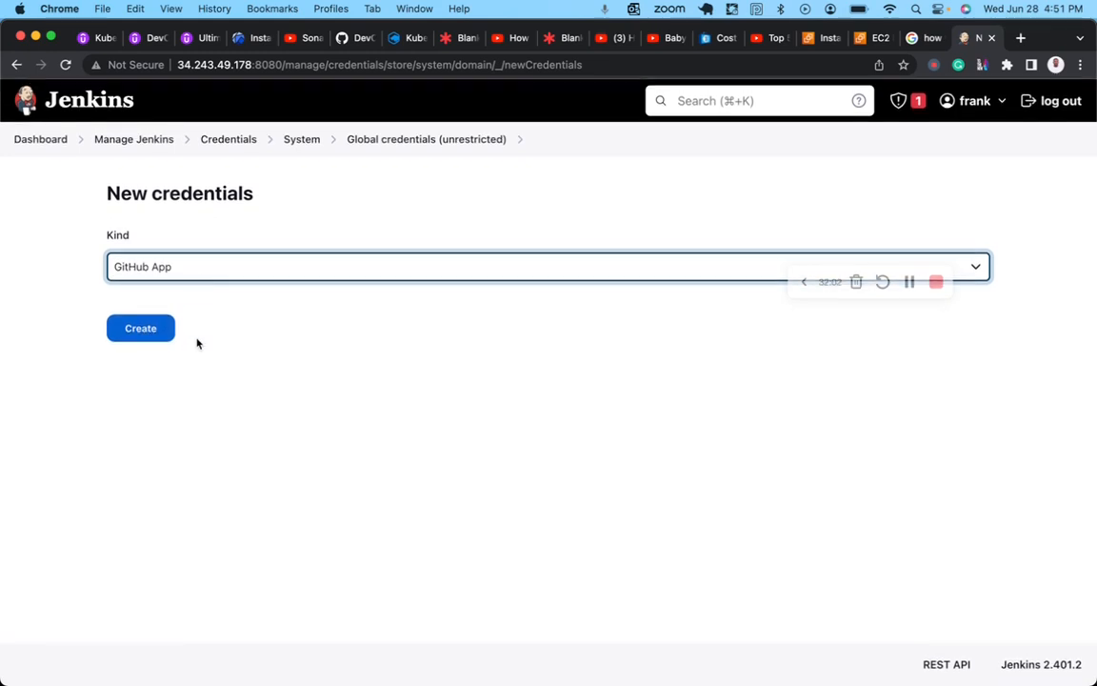
pyautogui.click(142, 329)
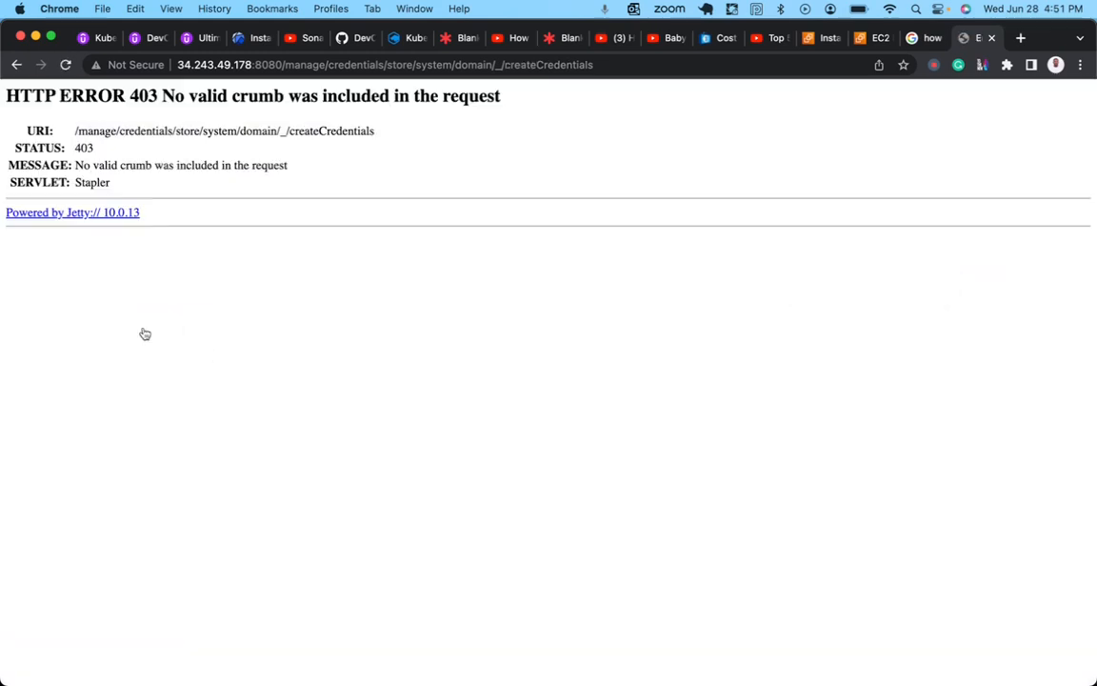
pyautogui.click(64, 64)
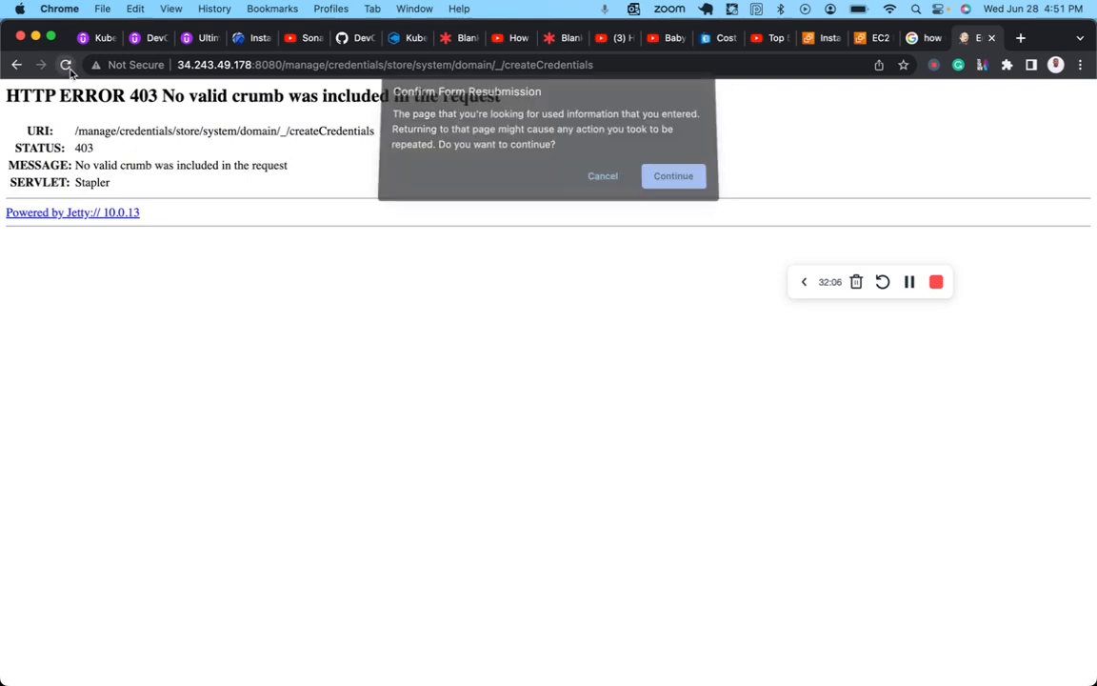
pyautogui.click(661, 180)
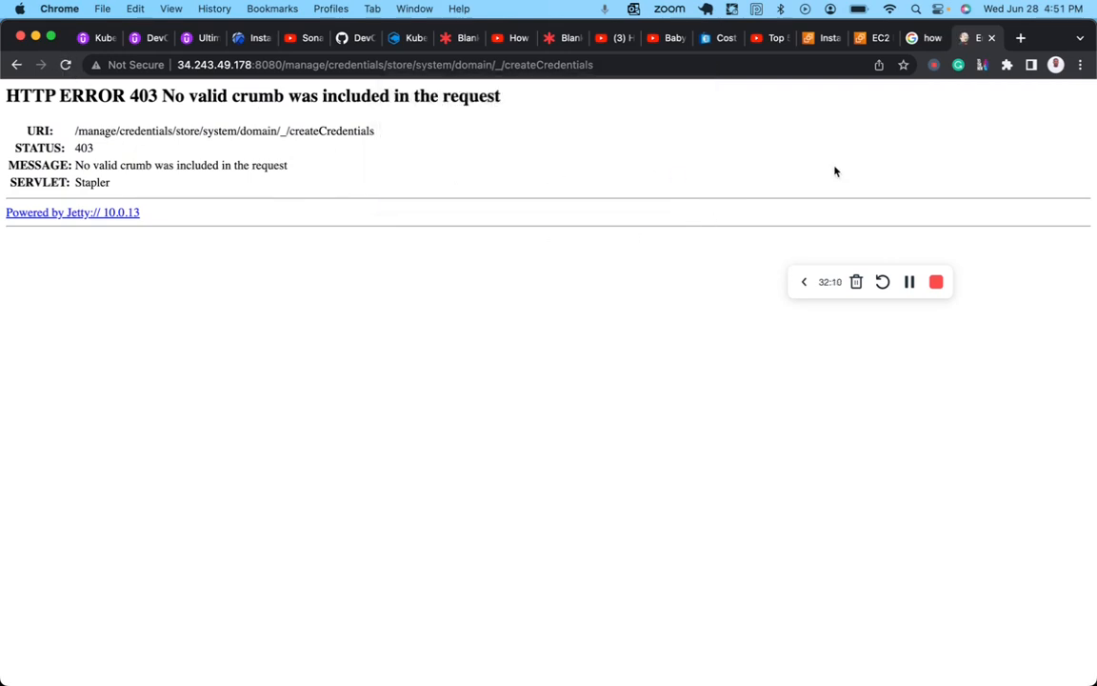
pyautogui.click(16, 65)
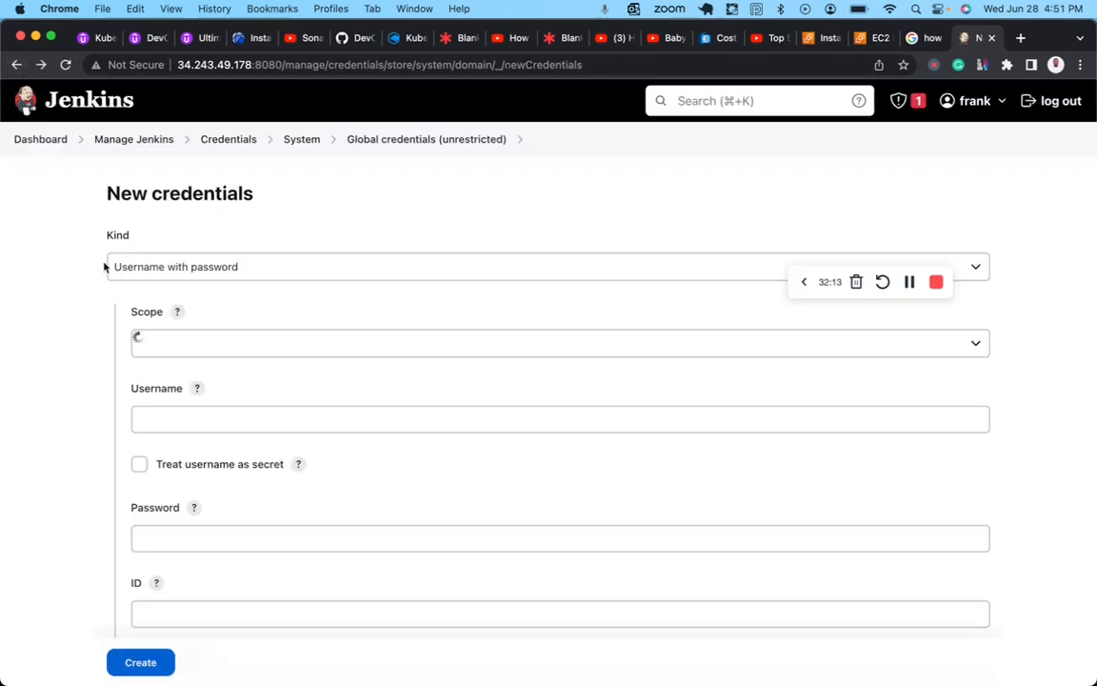
# Choose GitHub App as the credential kind again and check the ID, Description and App ID fields
pyautogui.click(177, 277)
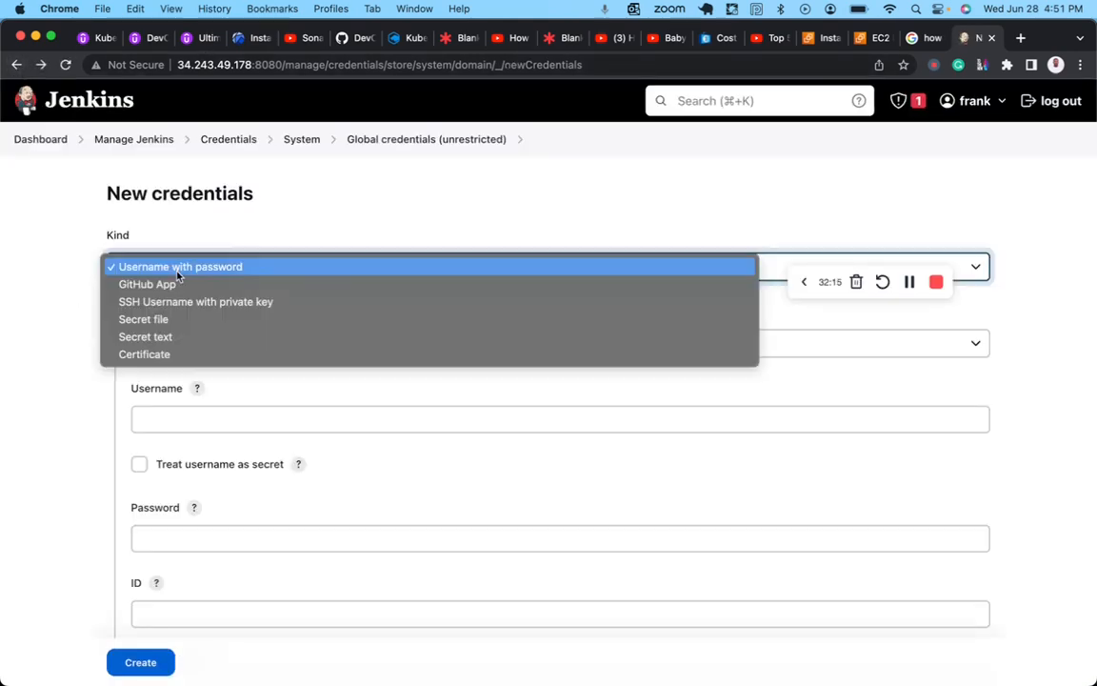
pyautogui.click(172, 289)
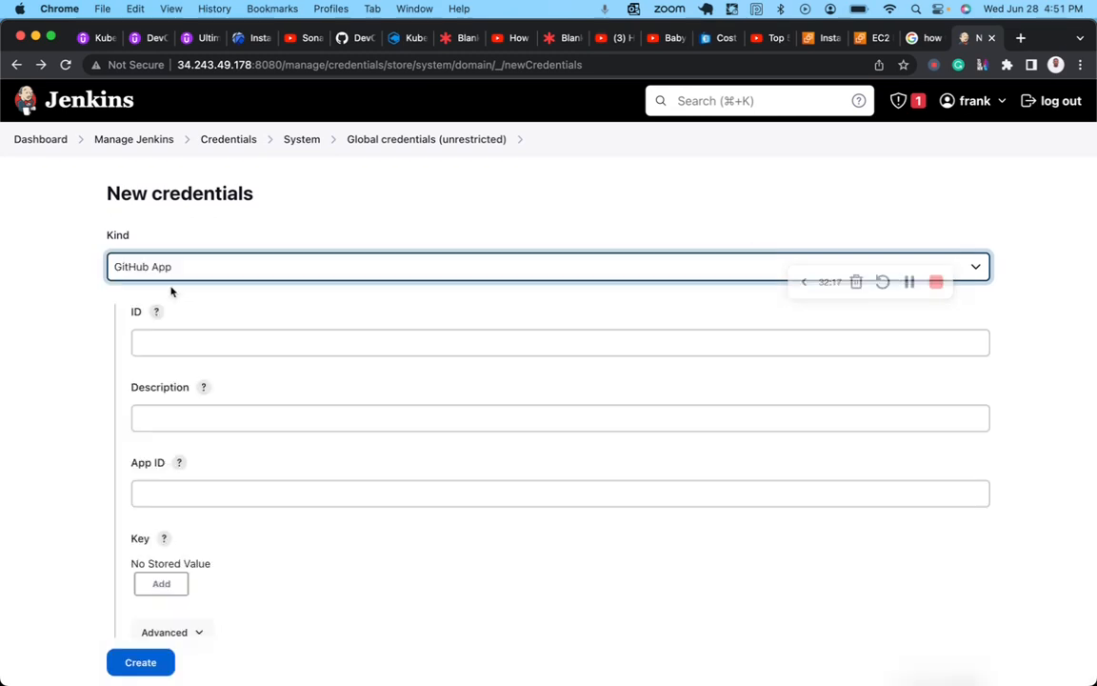
pyautogui.scroll(-2, 164, 340)
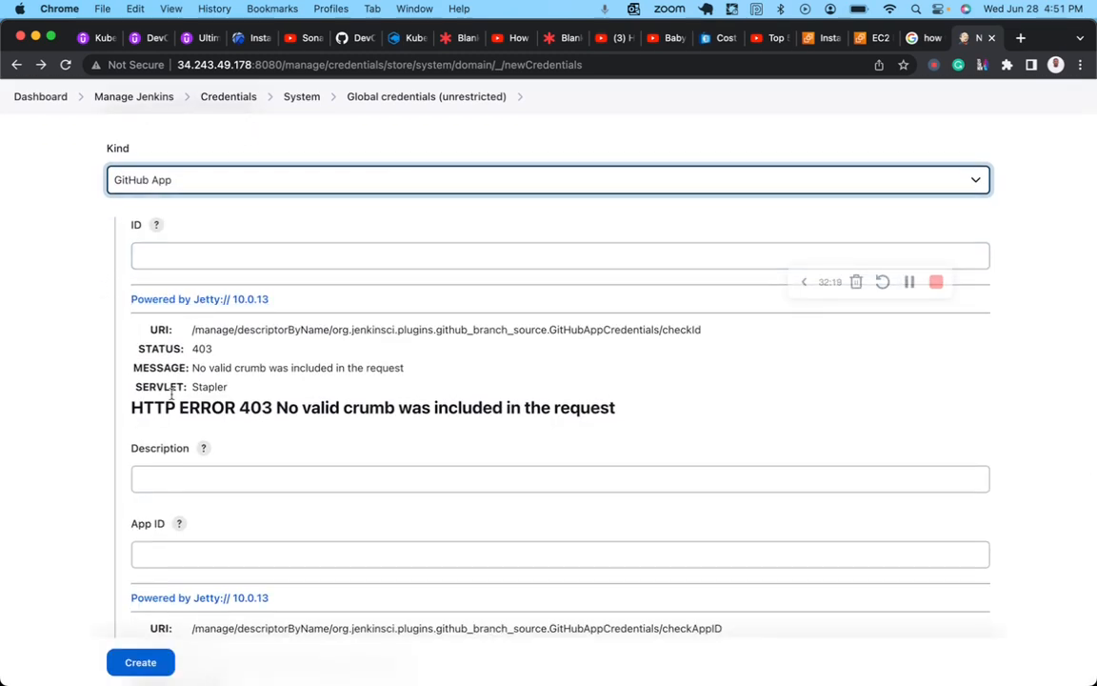
# Duplicate the Jenkins browser tab and open the Security settings under Manage Jenkins in the copy
pyautogui.rightClick(971, 44)
pyautogui.click(889, 142)
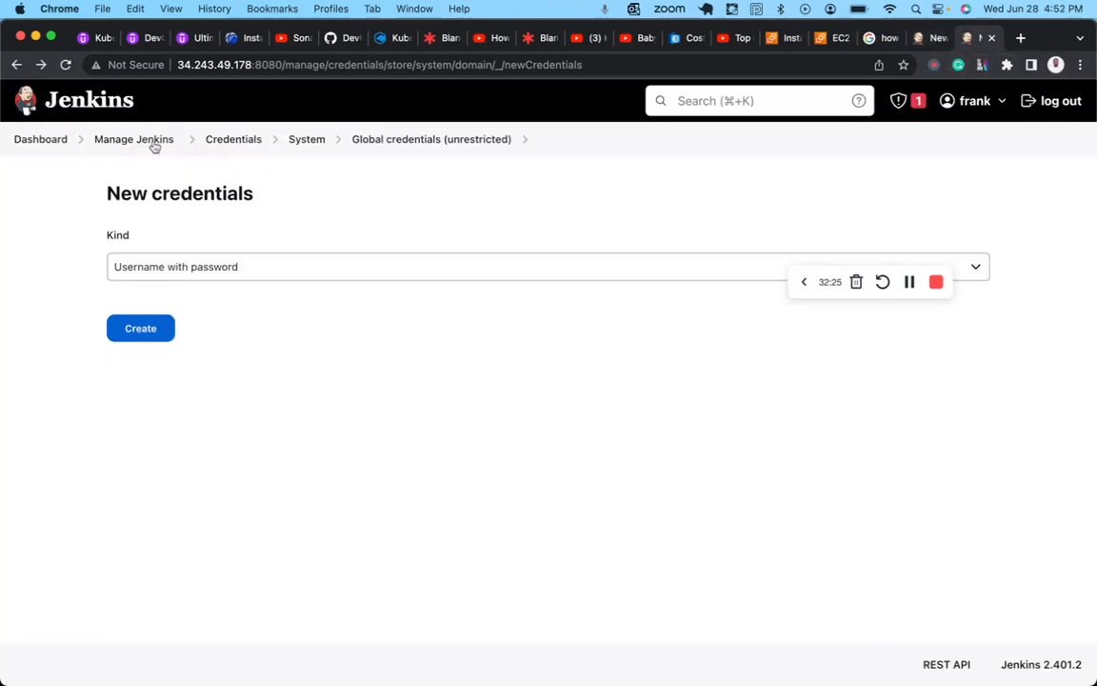
pyautogui.click(149, 143)
pyautogui.scroll(-2, 410, 343)
pyautogui.scroll(-5, 410, 343)
pyautogui.click(381, 407)
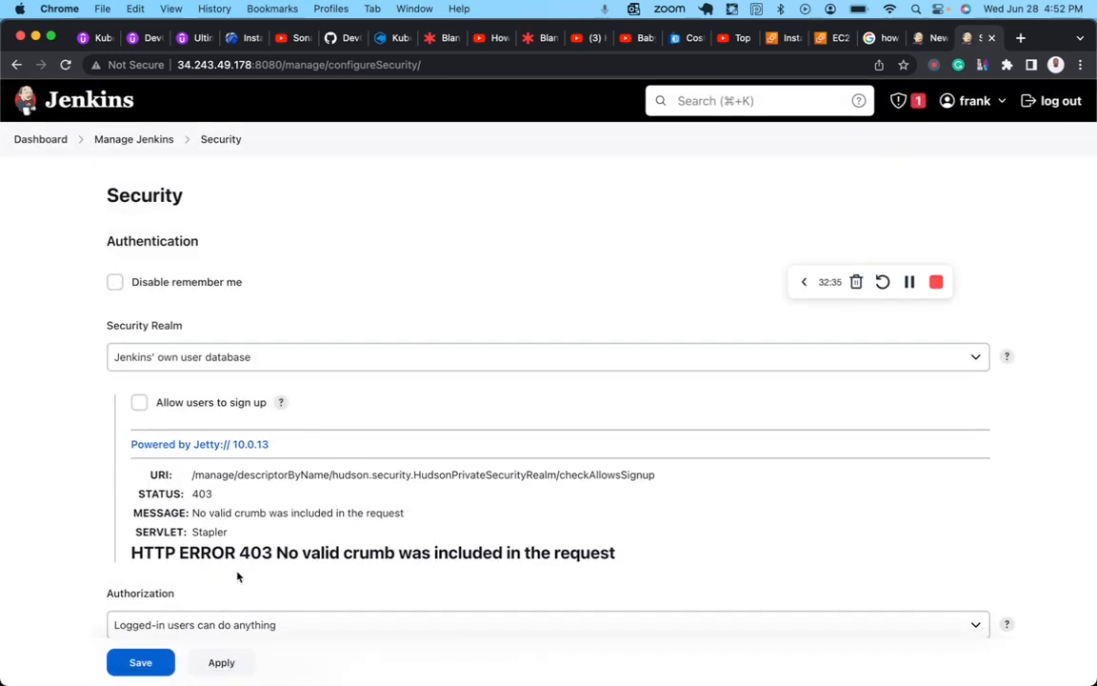
# Enable proxy compatibility for the Default Crumb Issuer under CSRF Protection and try to apply and save the security settings
pyautogui.scroll(-5, 386, 551)
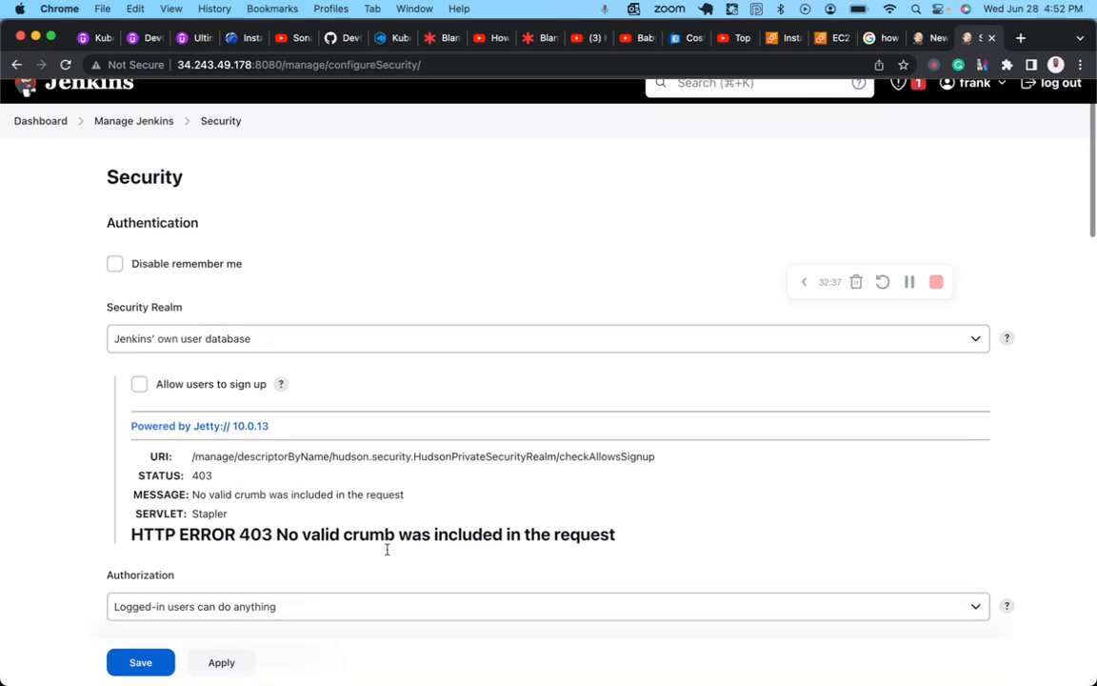
pyautogui.scroll(-6, 387, 553)
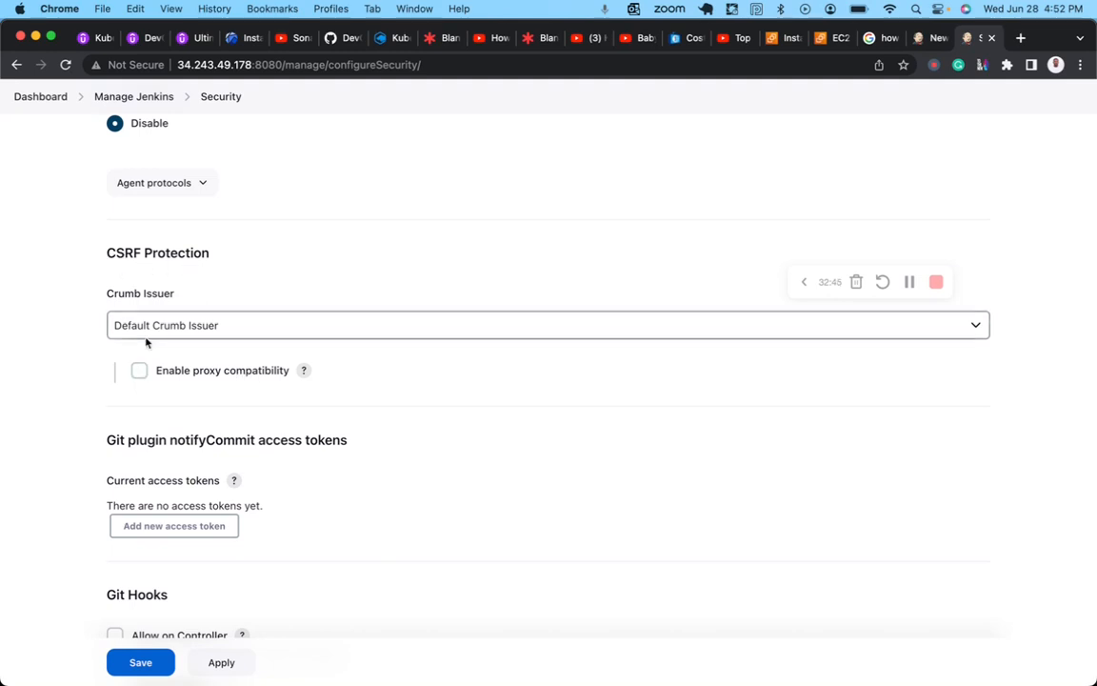
pyautogui.click(139, 371)
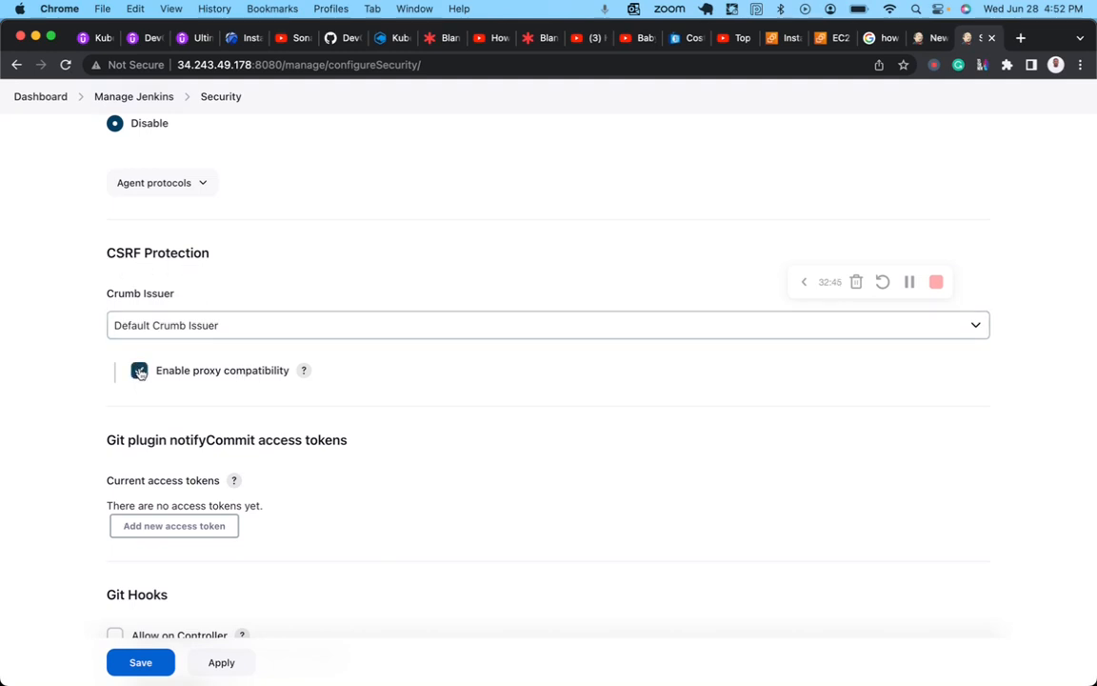
pyautogui.click(221, 662)
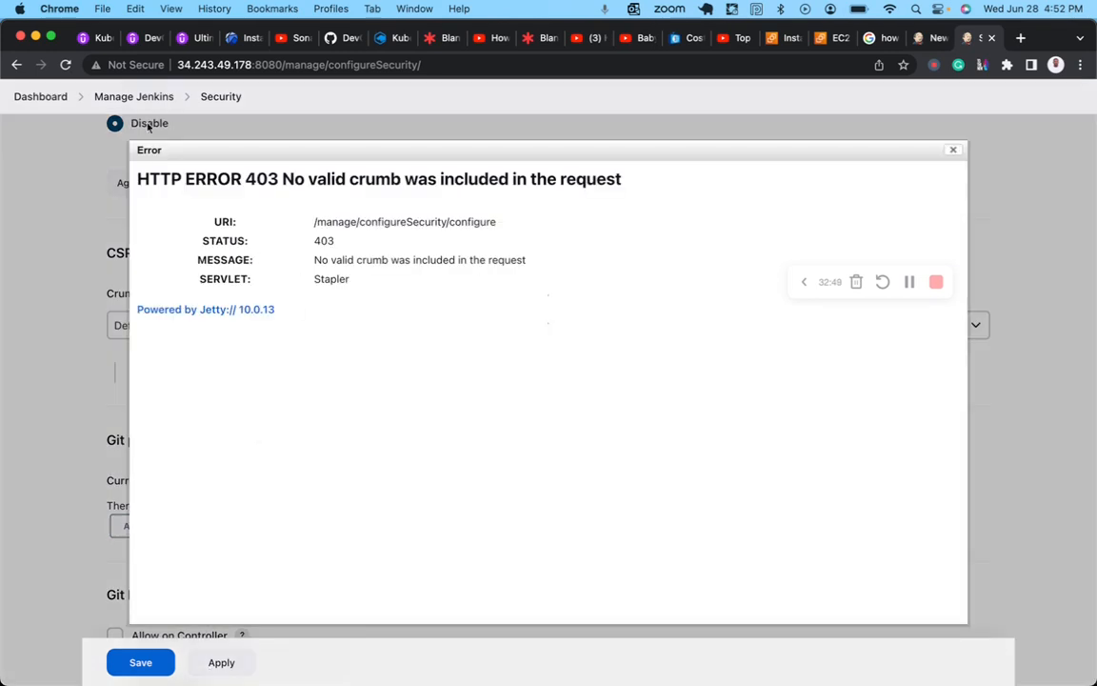
pyautogui.click(951, 149)
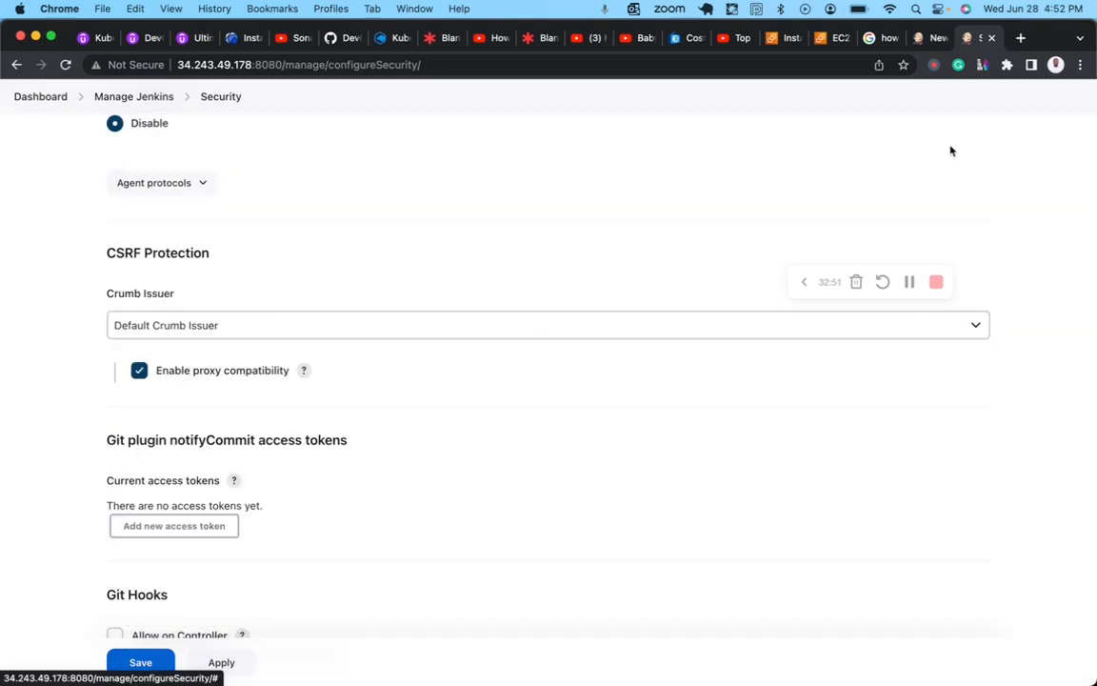
pyautogui.click(160, 662)
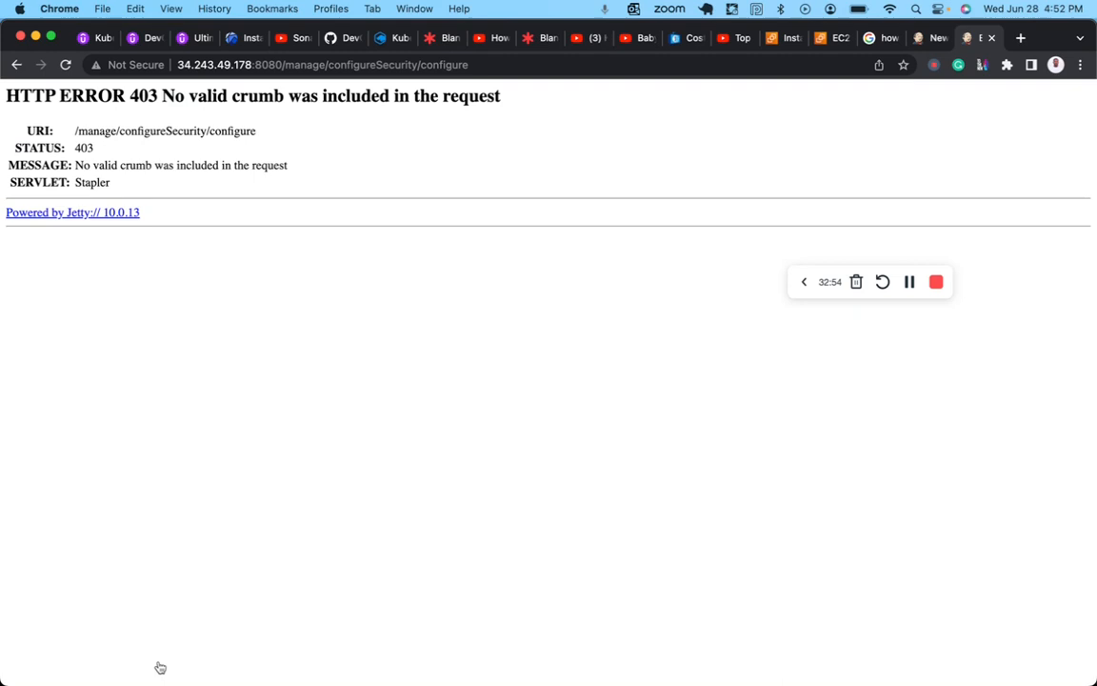
# Try to resubmit the security settings form and load its configure page address again
pyautogui.click(65, 64)
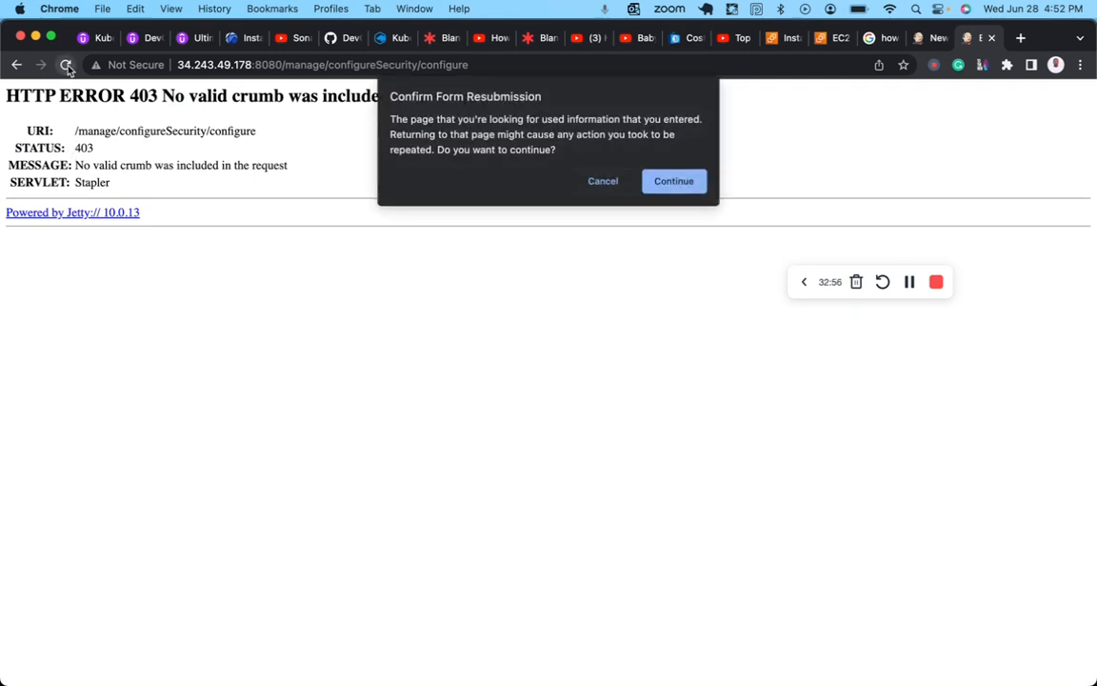
pyautogui.click(675, 176)
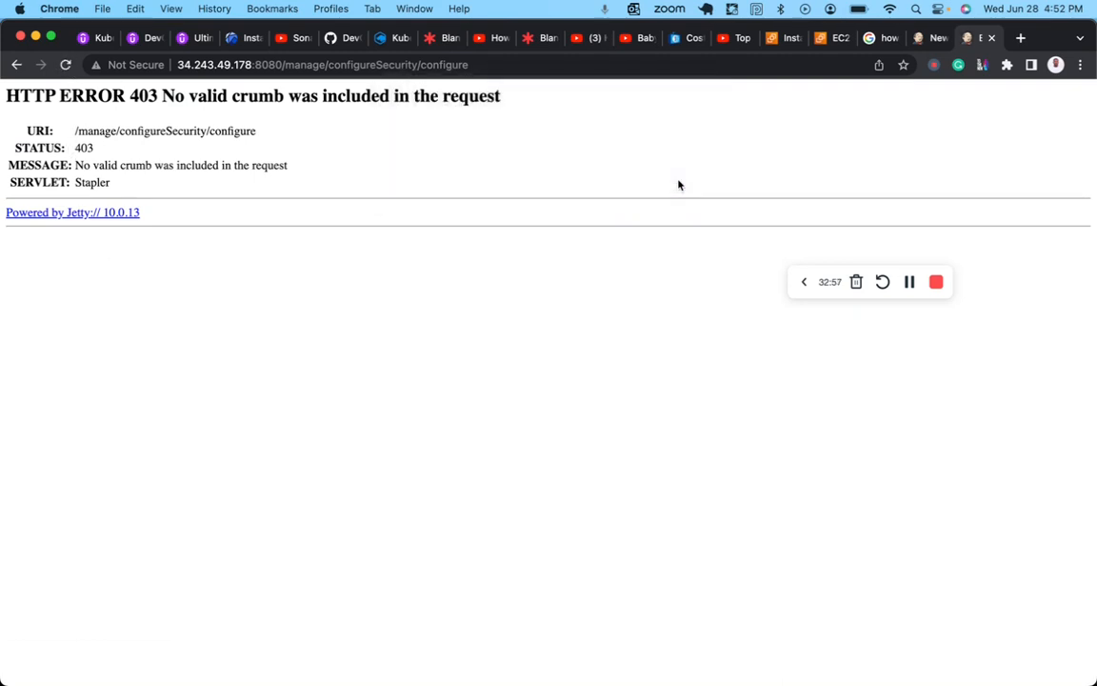
pyautogui.click(245, 64)
pyautogui.press('Return')
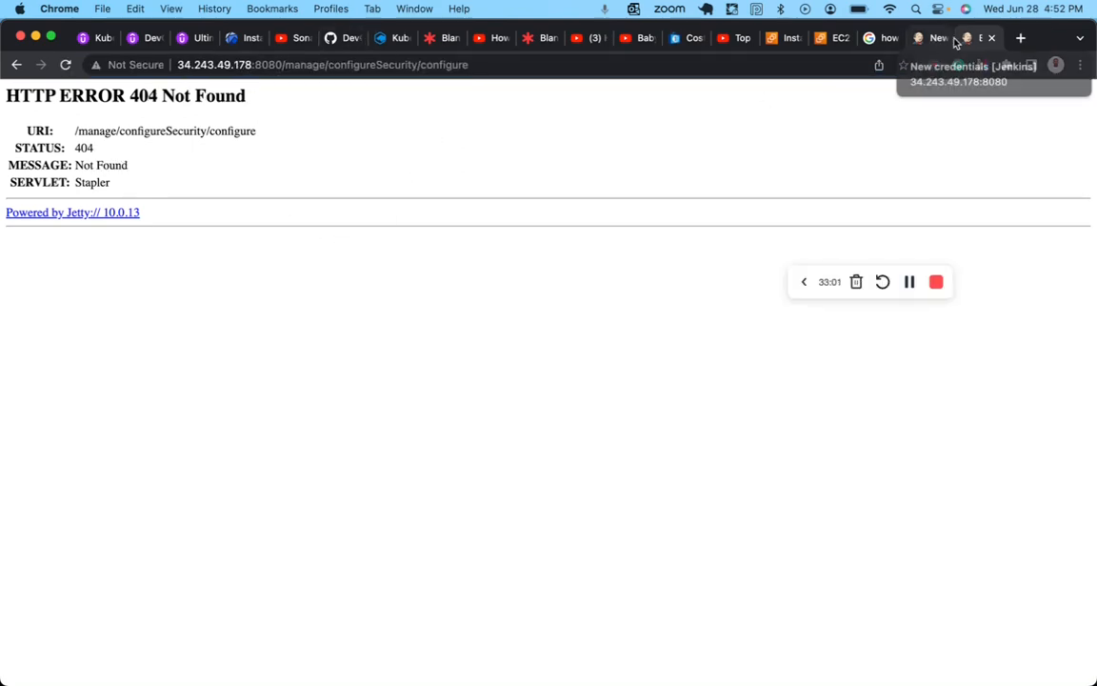
# Return to the Security settings, enable proxy compatibility for the Default Crumb Issuer and save
pyautogui.click(20, 67)
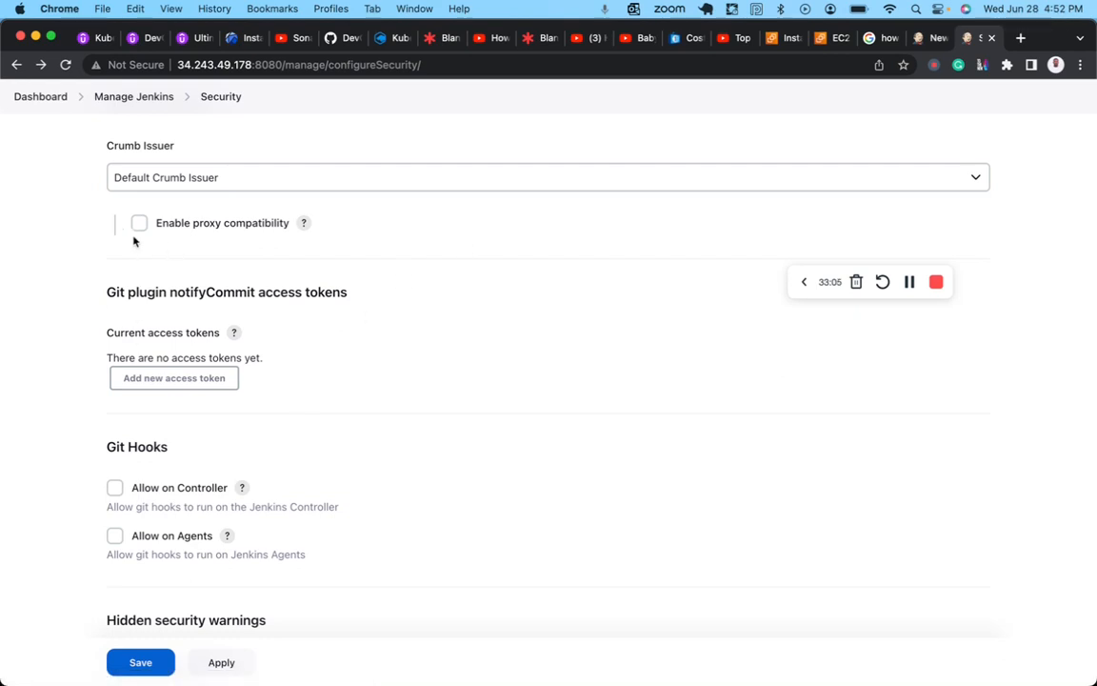
pyautogui.click(138, 229)
pyautogui.click(140, 662)
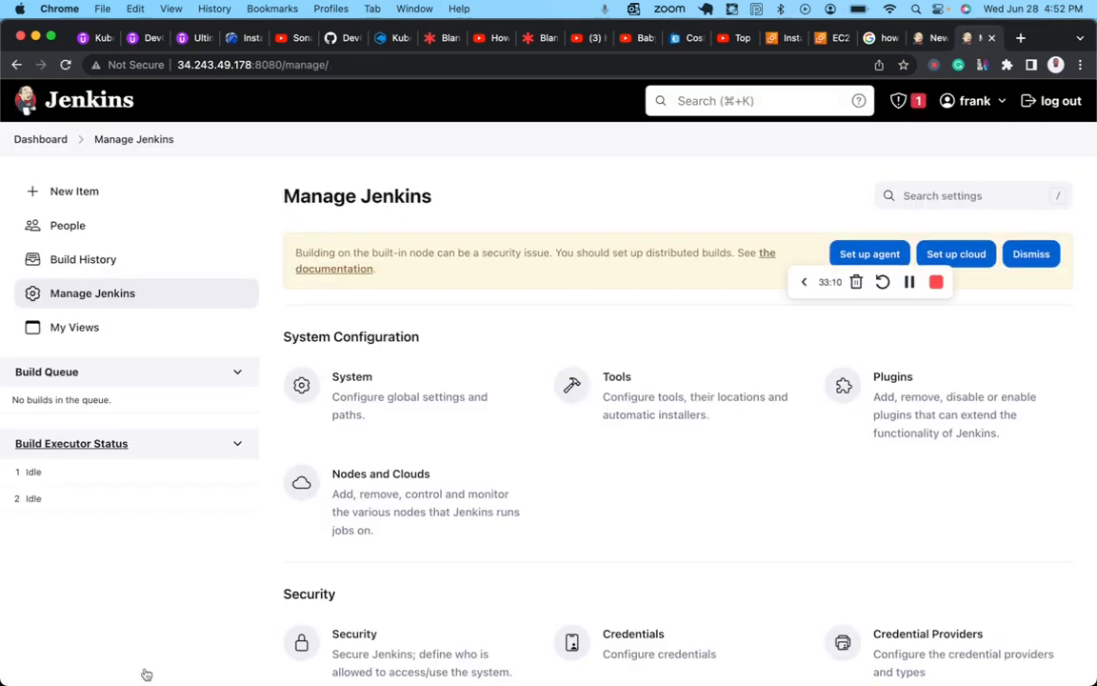
# Reload the New credentials page in the other Jenkins tab and choose GitHub App as the credential kind
pyautogui.click(932, 38)
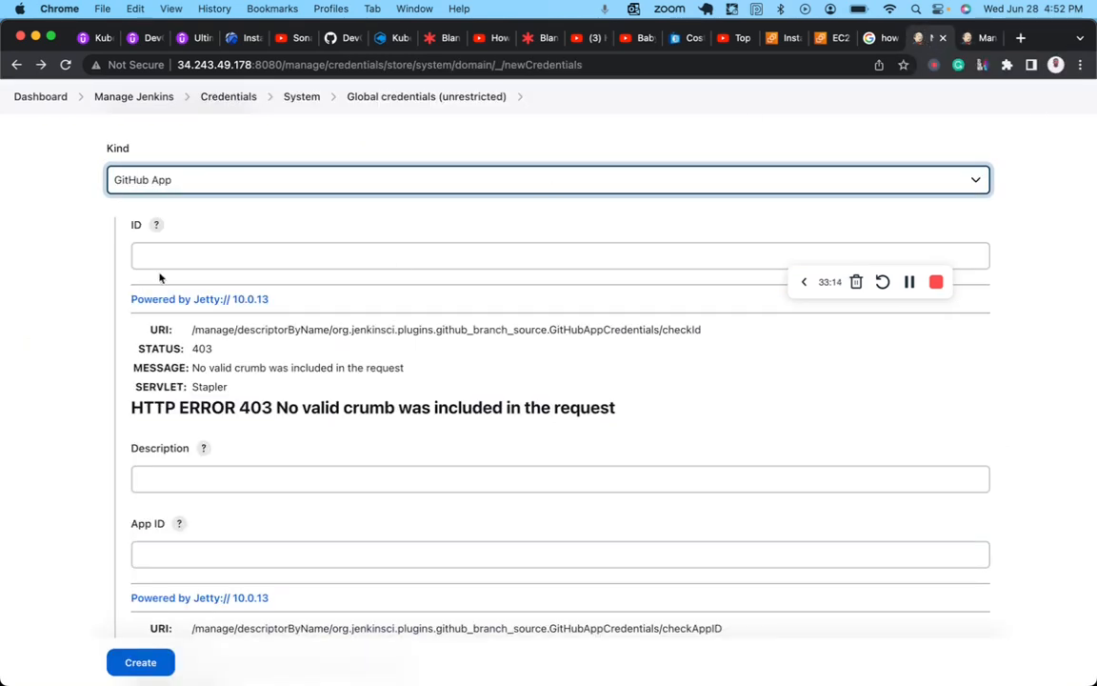
pyautogui.click(64, 64)
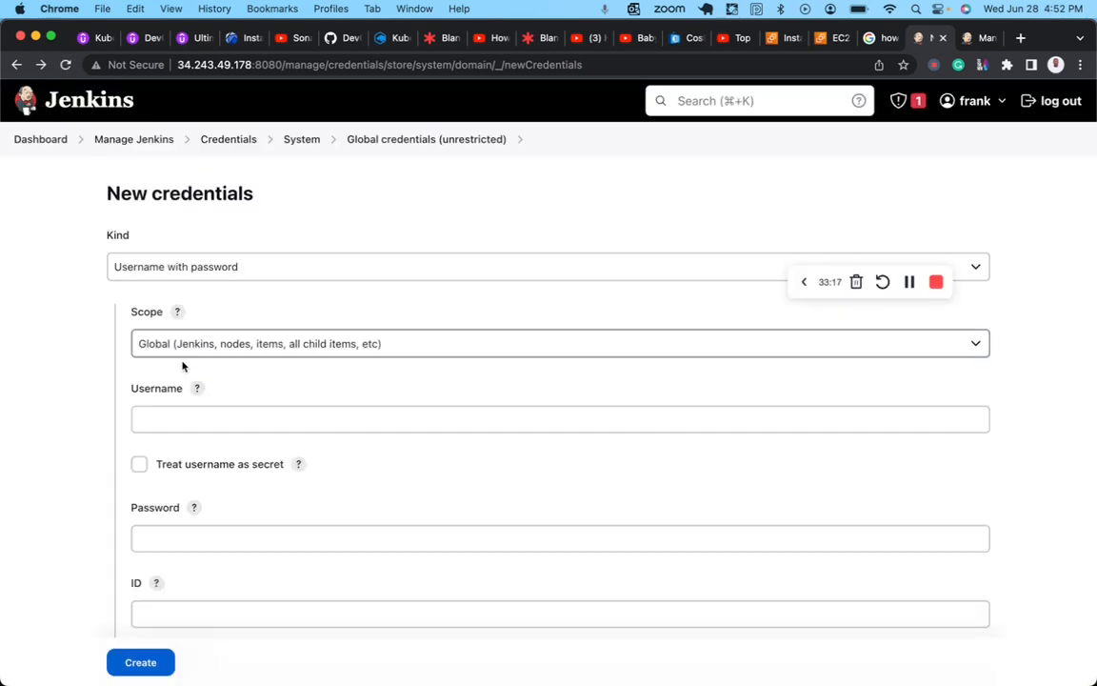
pyautogui.scroll(3, 210, 238)
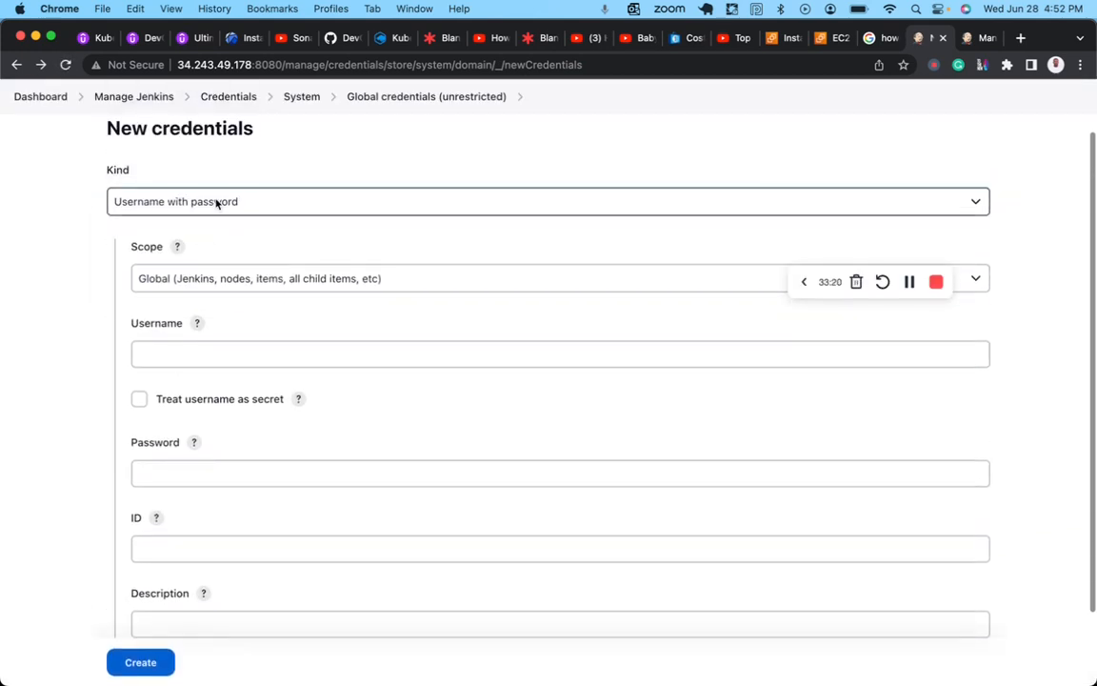
pyautogui.click(215, 202)
pyautogui.click(157, 219)
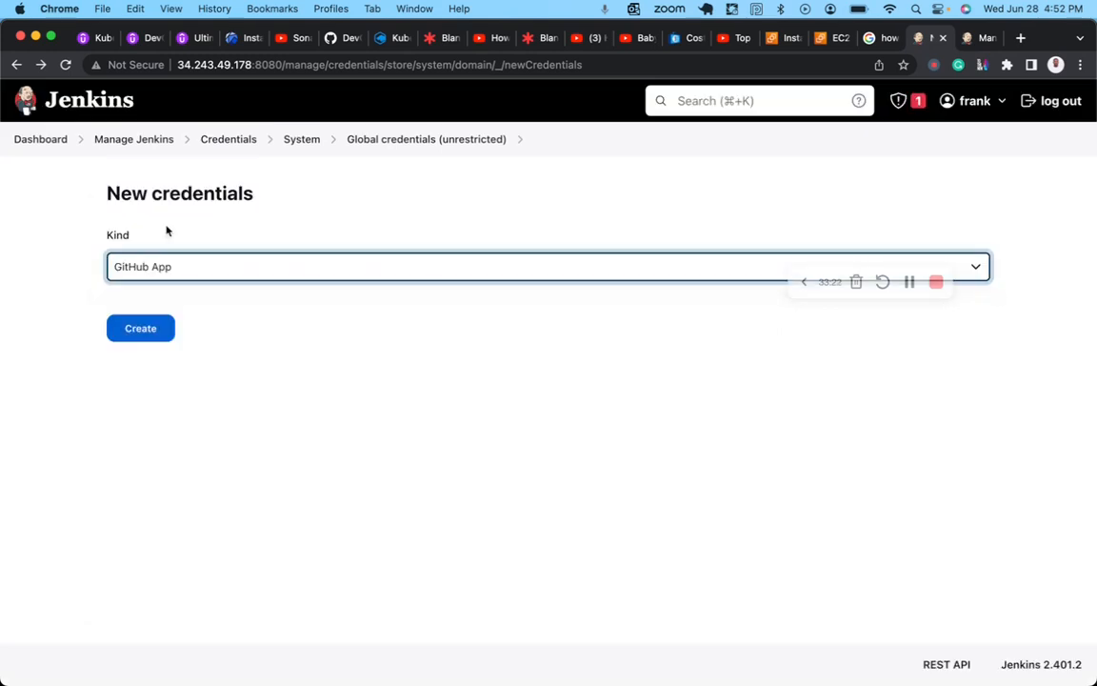
# Copy the App ID 353739 from the classdemo2 note in Notes and paste it into the credential's ID field
pyautogui.click(177, 338)
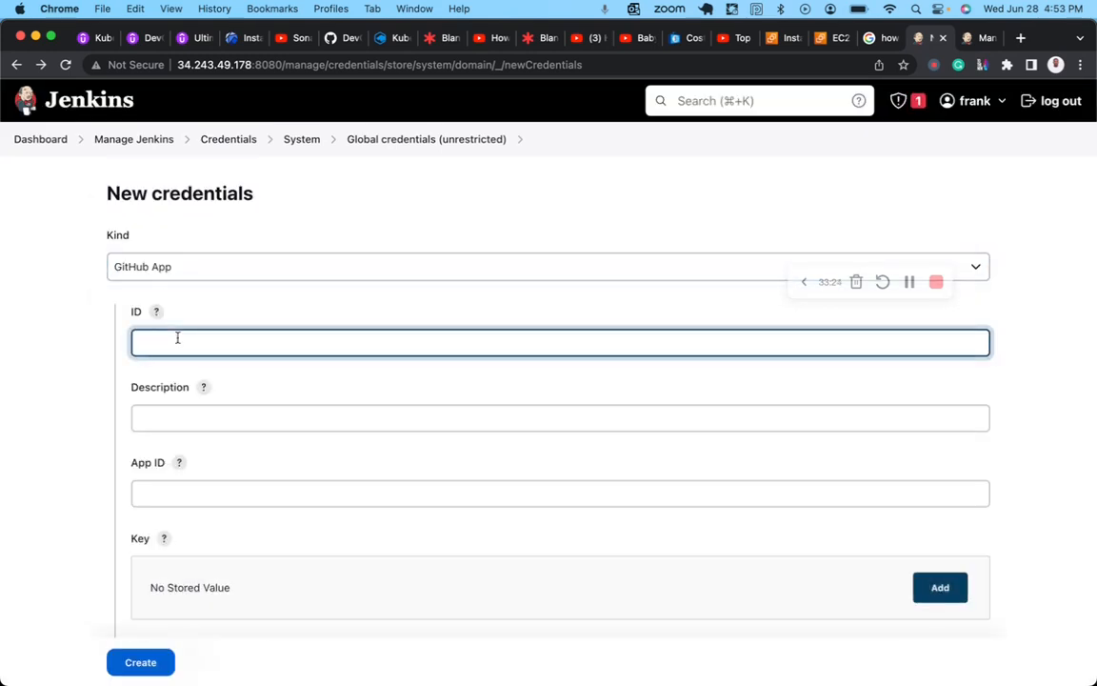
pyautogui.scroll(-1, 177, 340)
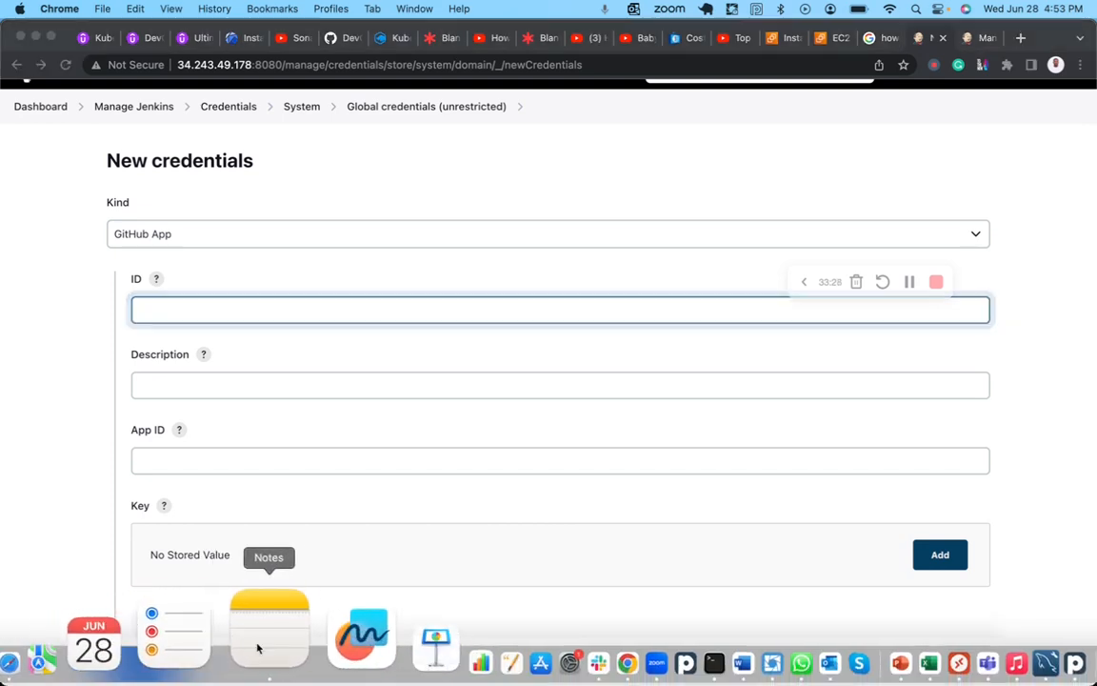
pyautogui.click(270, 608)
pyautogui.click(248, 176)
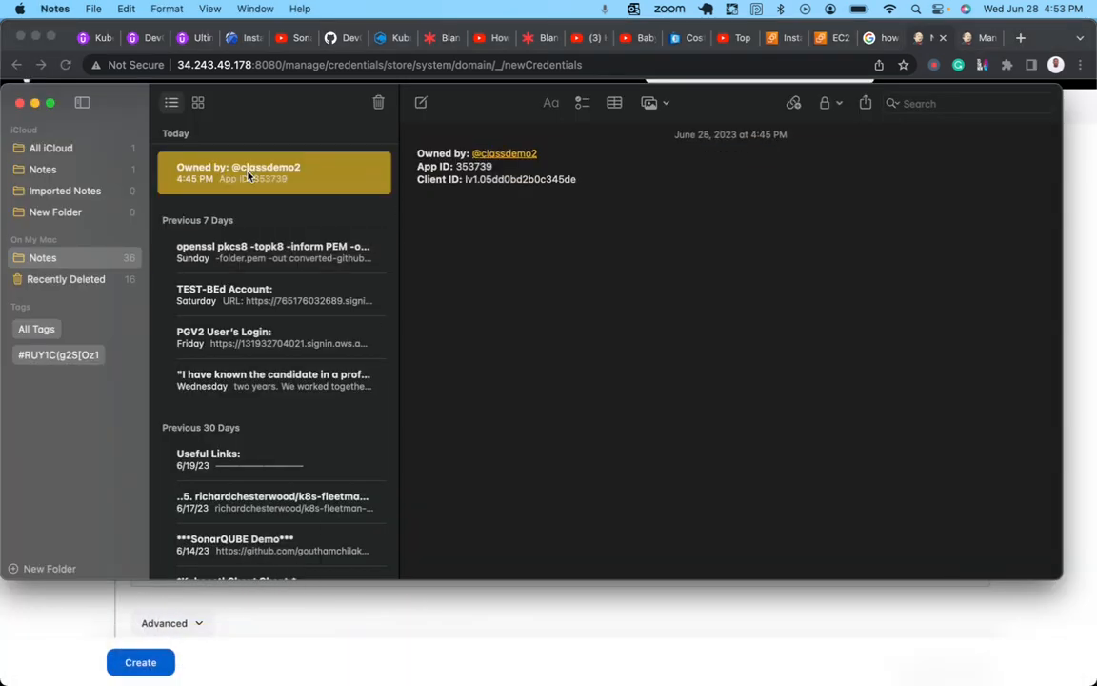
pyautogui.doubleClick(461, 165)
pyautogui.press('super+c')
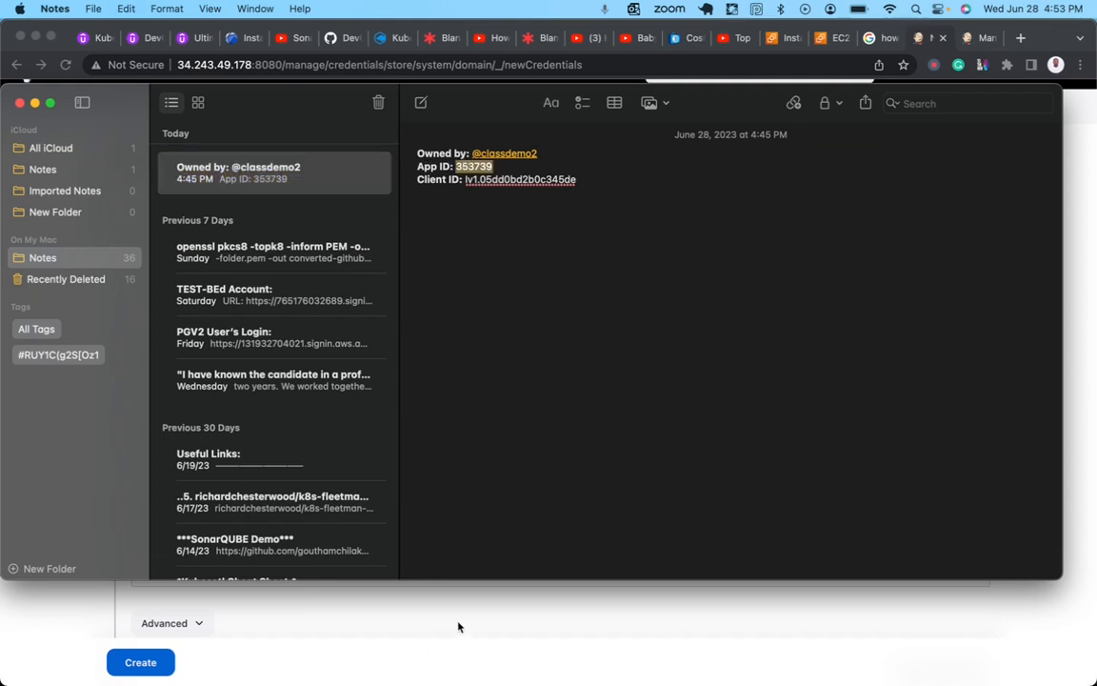
pyautogui.click(496, 620)
pyautogui.press('super+v')
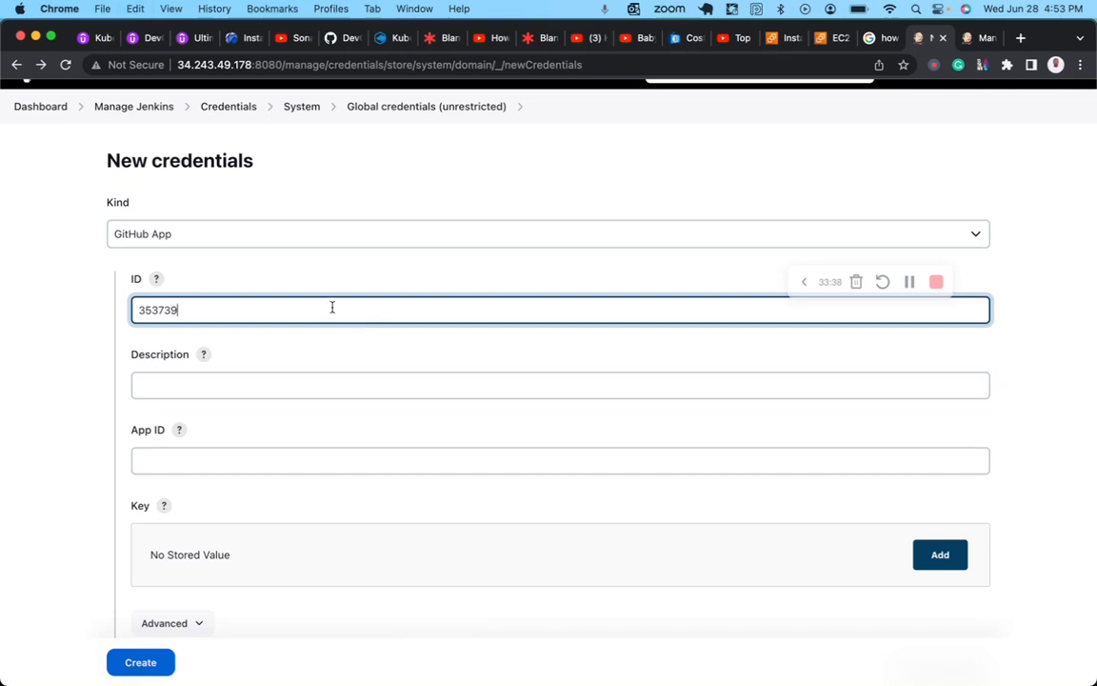
# Enter "Jenkins to GitHub Authentication" as the credential's description
pyautogui.click(274, 380)
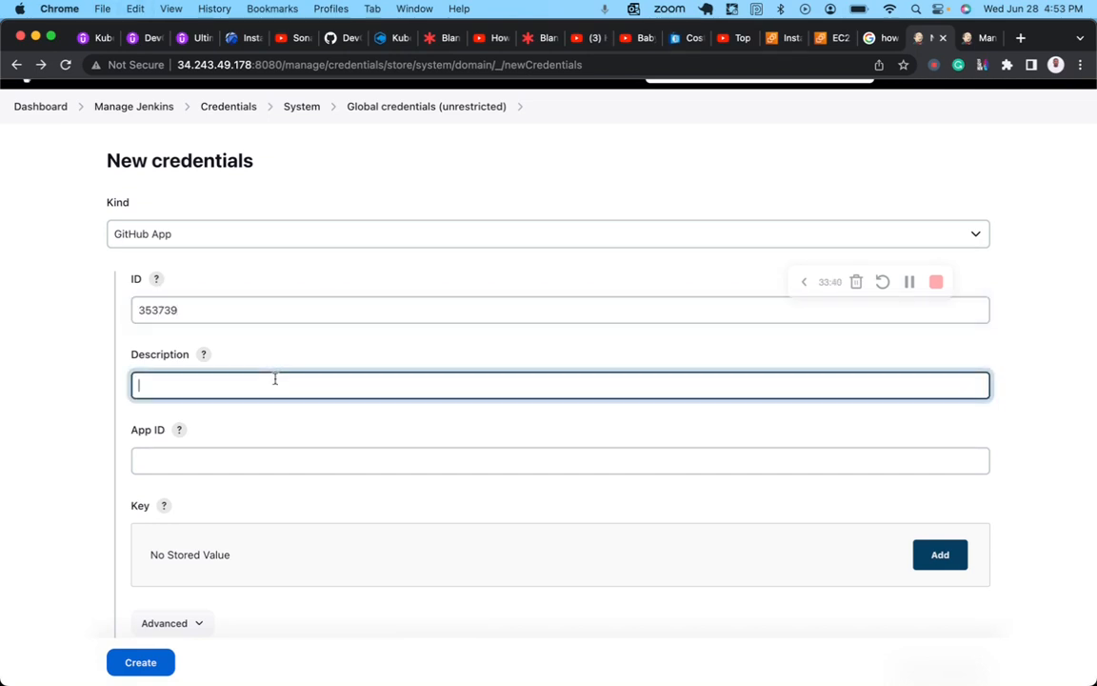
pyautogui.write('Jenkins to GitHub Authenticat')
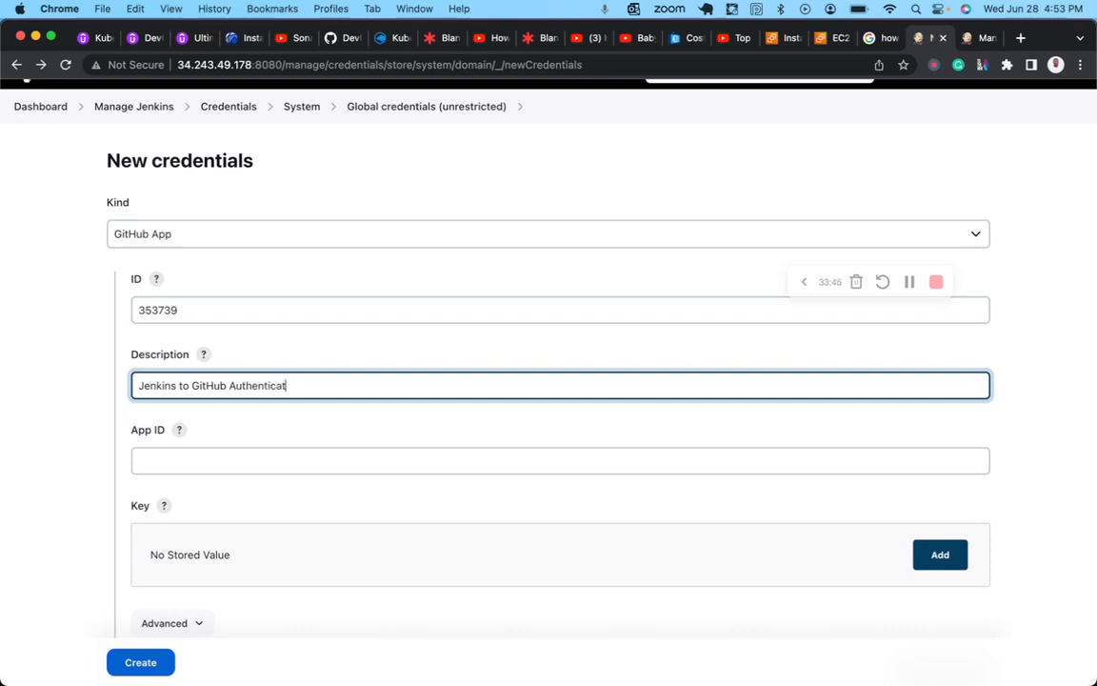
pyautogui.write('on')
pyautogui.scroll(-2, 285, 450)
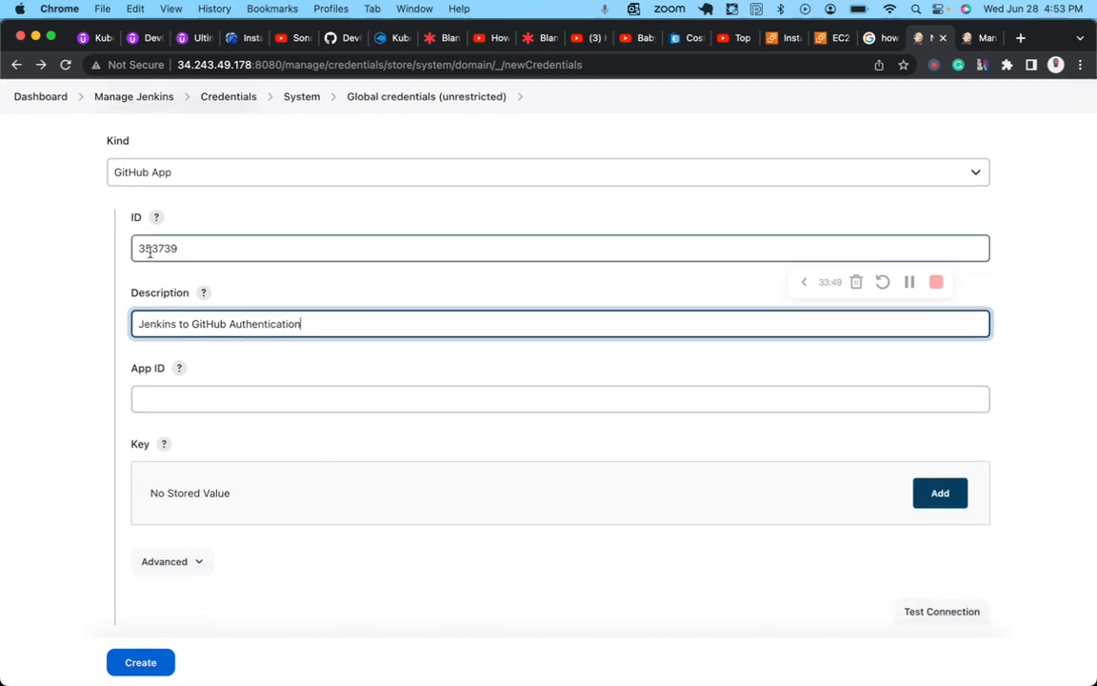
# Fill in 353739 as the App ID and replace the credential's ID with classdemo2
pyautogui.hotkey('shift', 'Tab')
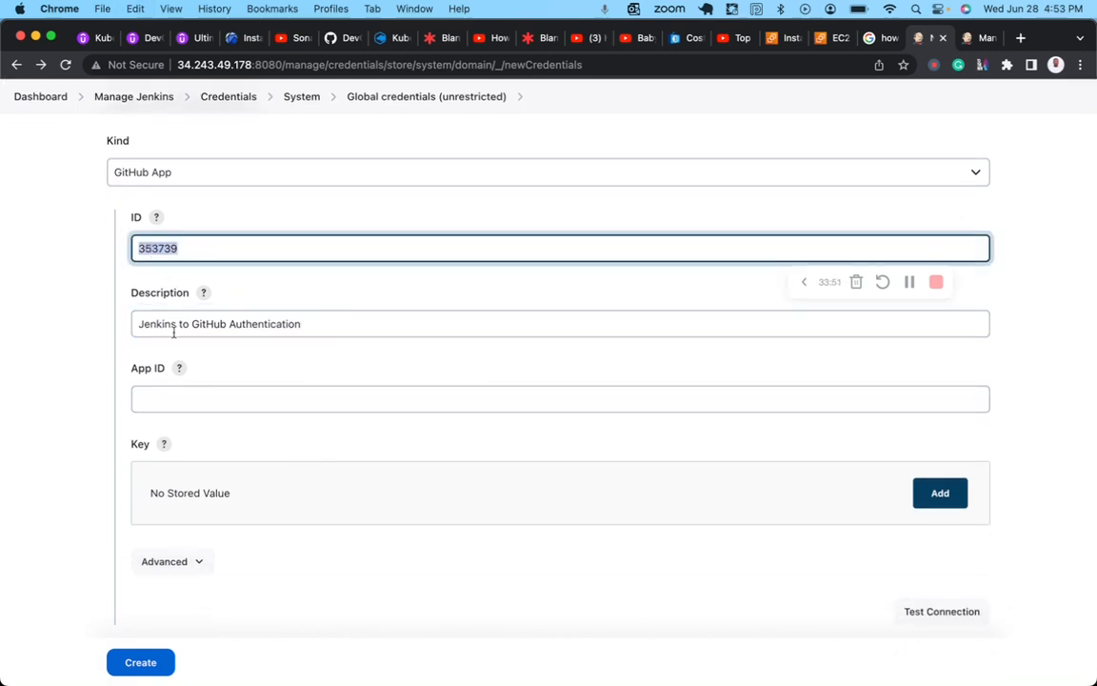
pyautogui.click(164, 401)
pyautogui.press('super+v')
pyautogui.doubleClick(157, 247)
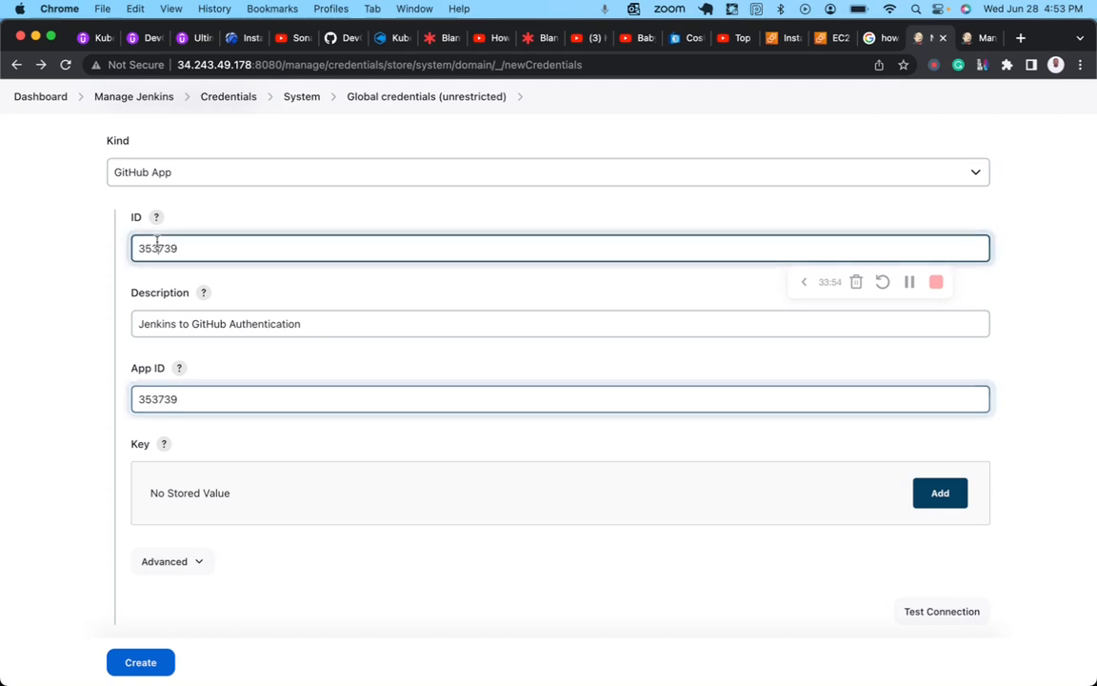
pyautogui.write('classdemo')
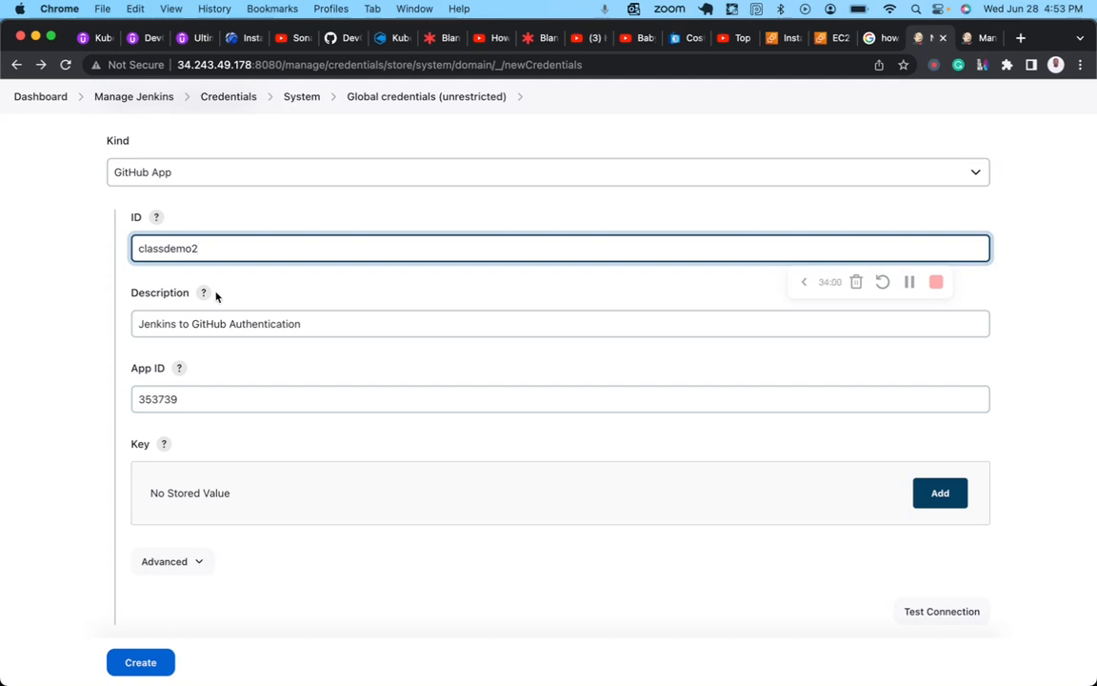
pyautogui.write('2')
# Add a new secret entry for the credential's Key and place the cursor in its empty text area
pyautogui.scroll(-2, 191, 265)
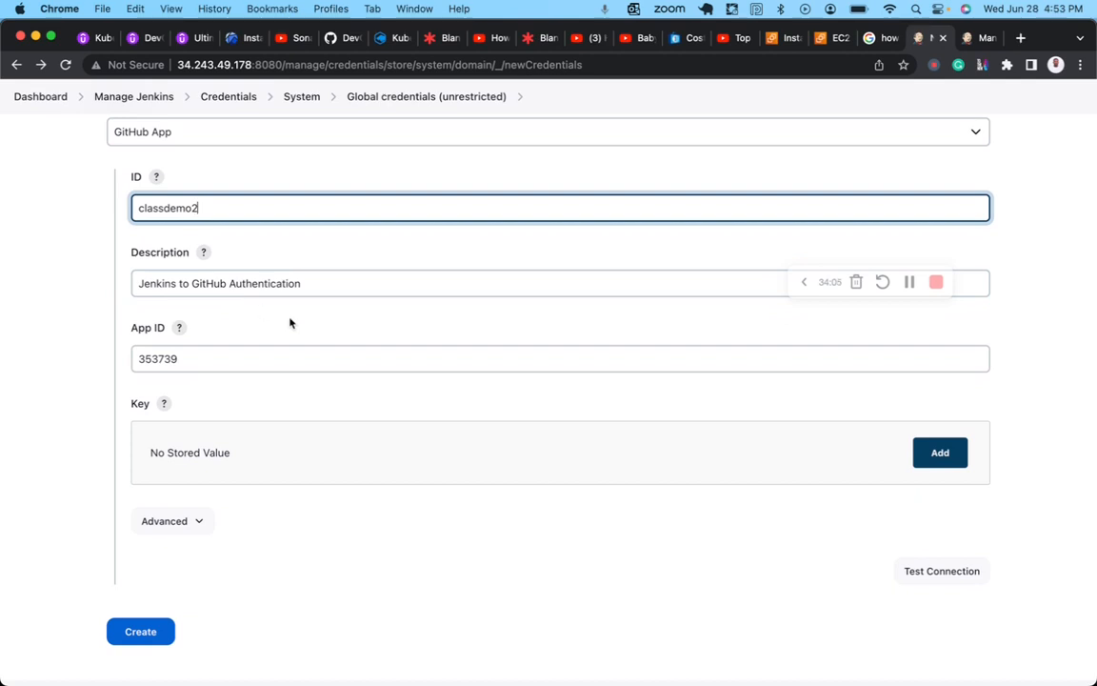
pyautogui.scroll(-2, 219, 410)
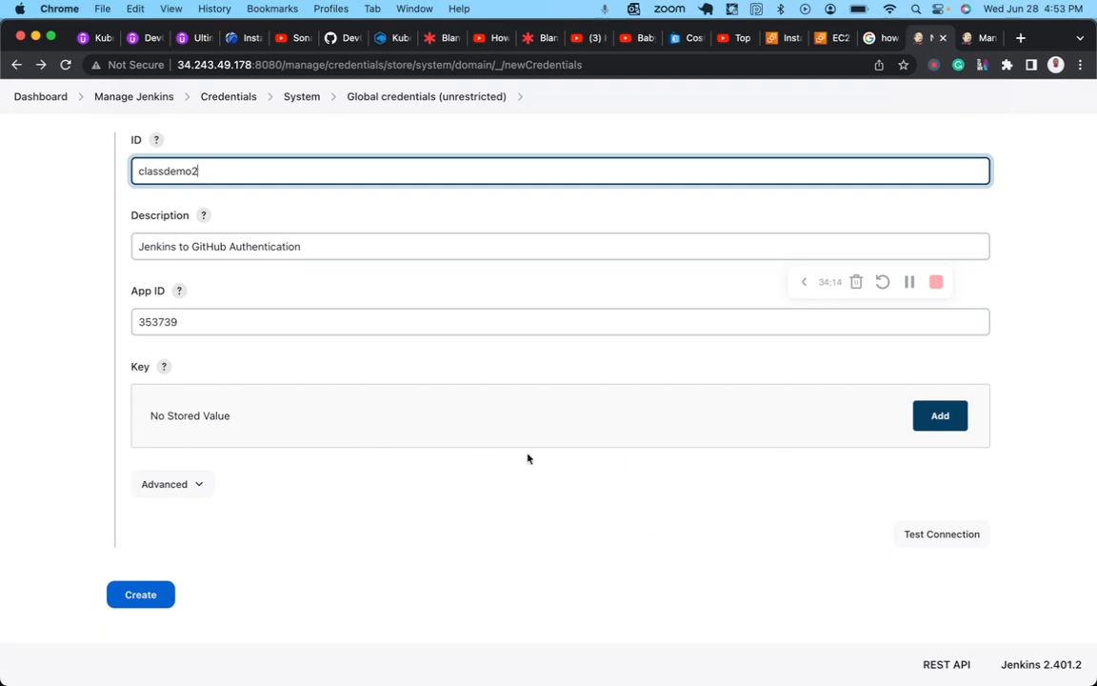
pyautogui.click(941, 416)
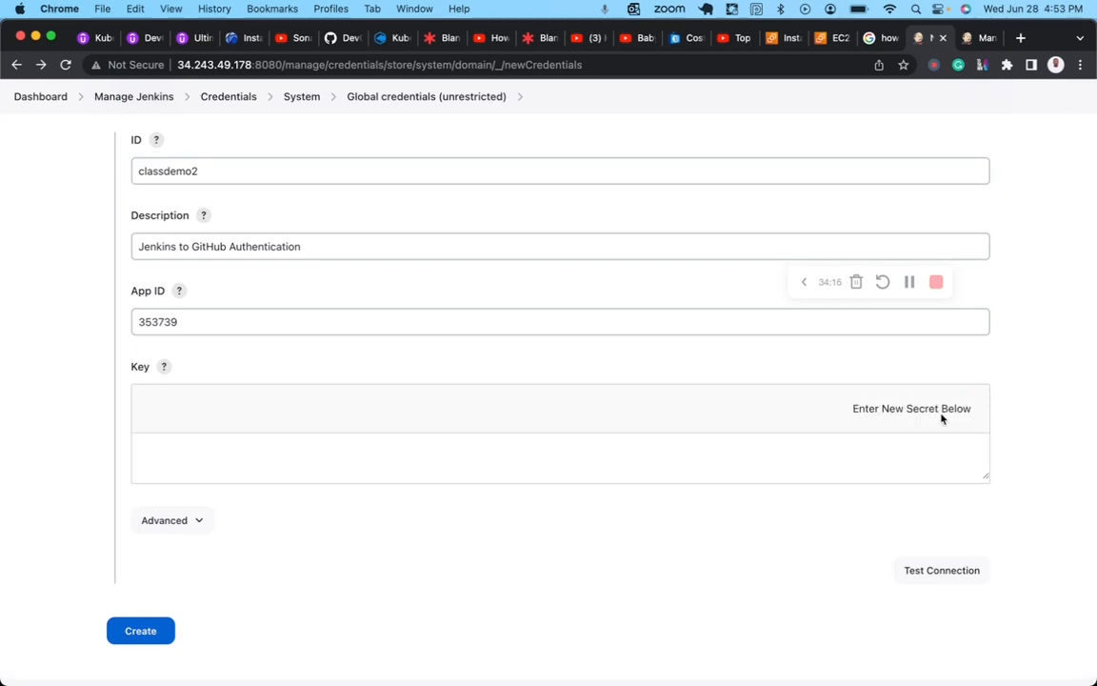
pyautogui.click(722, 457)
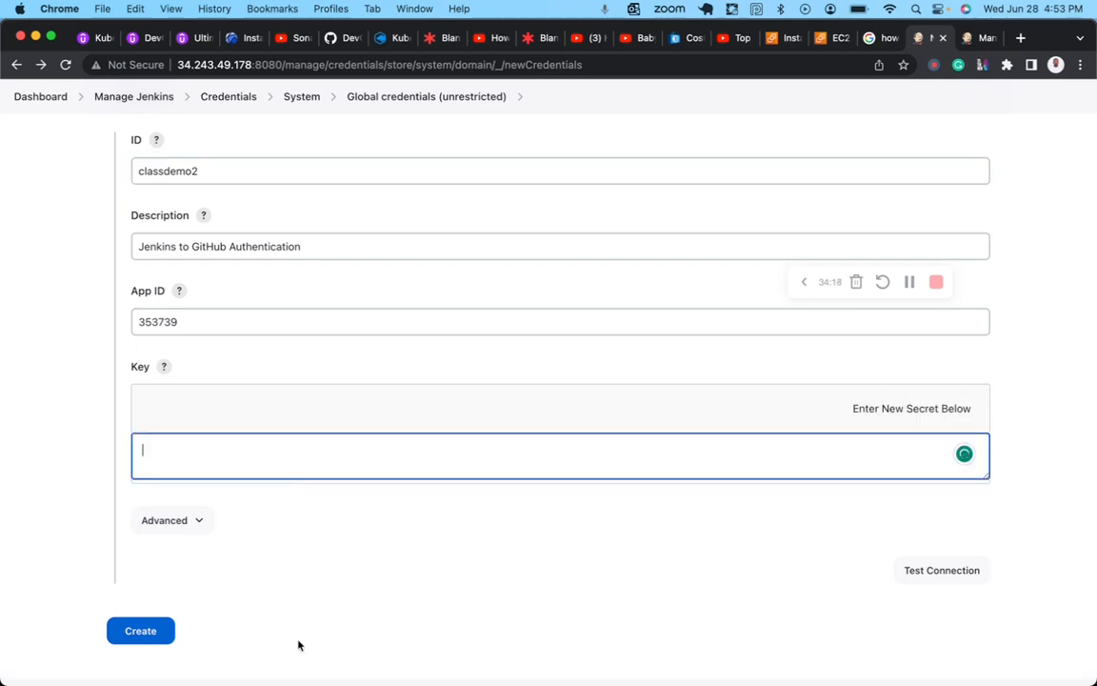
# Switch to Terminal and open converted-github-app.pem from the Downloads folder in vim
pyautogui.moveTo(392, 638)
pyautogui.click(569, 628)
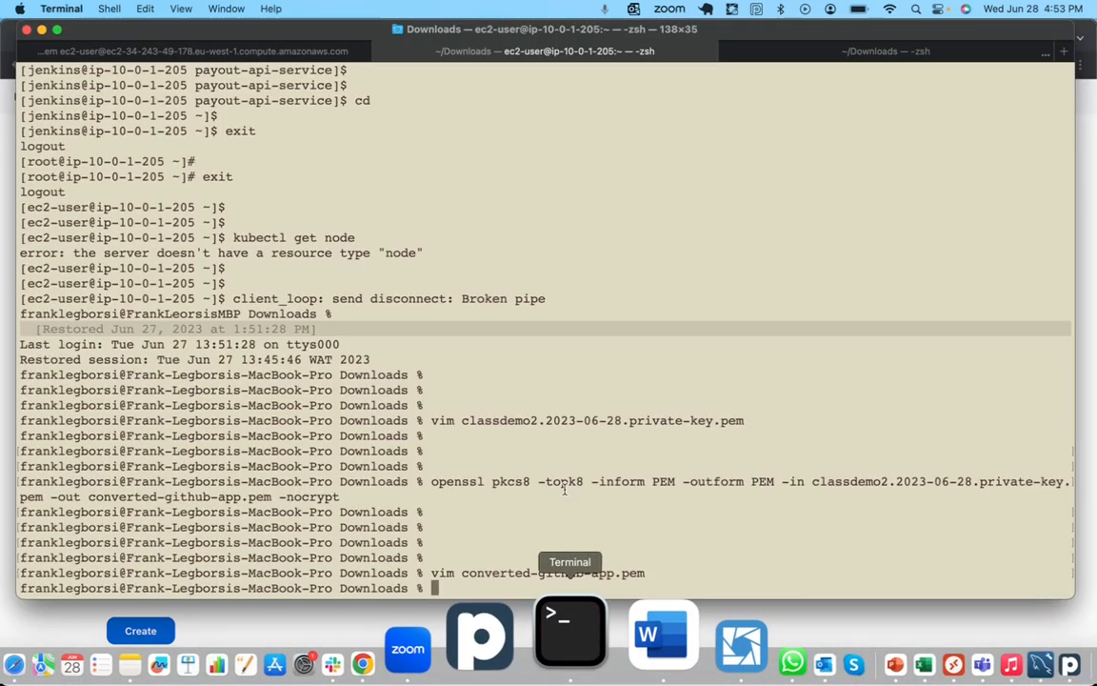
pyautogui.press('Return')
pyautogui.press('Return')
pyautogui.press('Return')
pyautogui.press('Return')
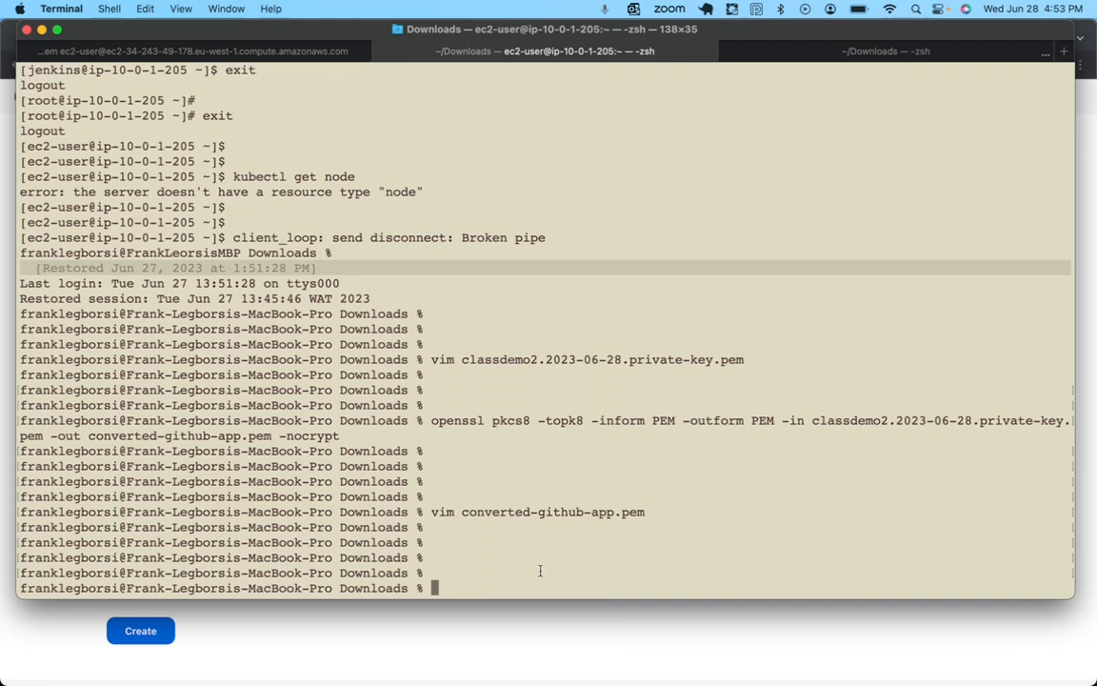
pyautogui.moveTo(506, 599); pyautogui.dragTo(511, 655)
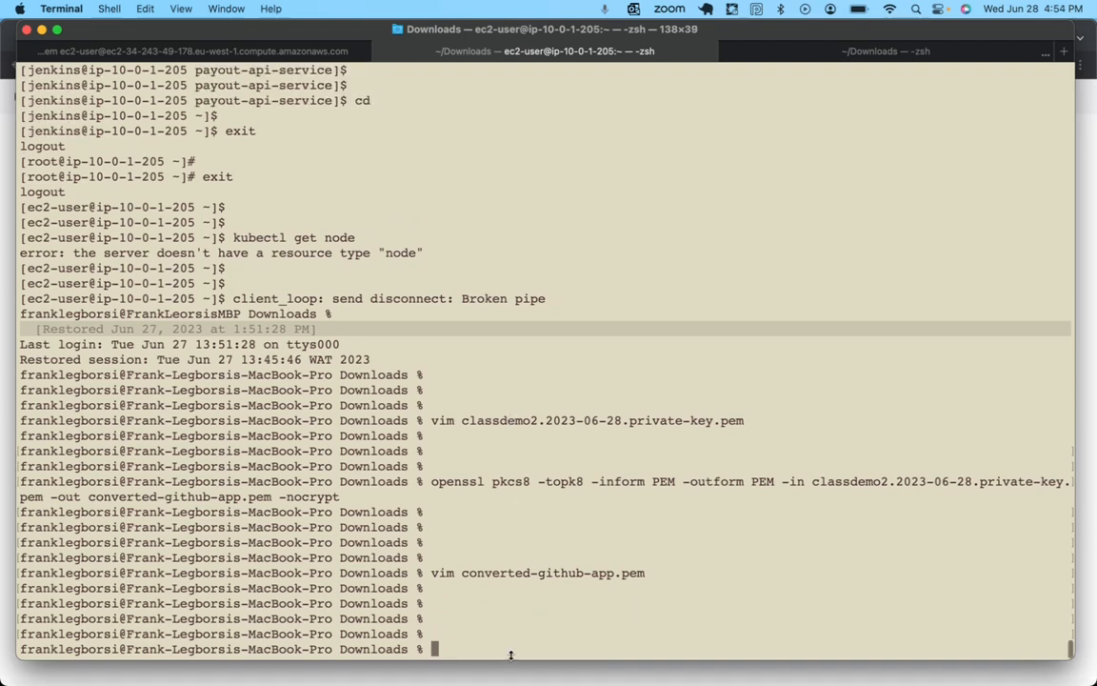
pyautogui.write('vim conv')
pyautogui.press('Tab')
pyautogui.press('Return')
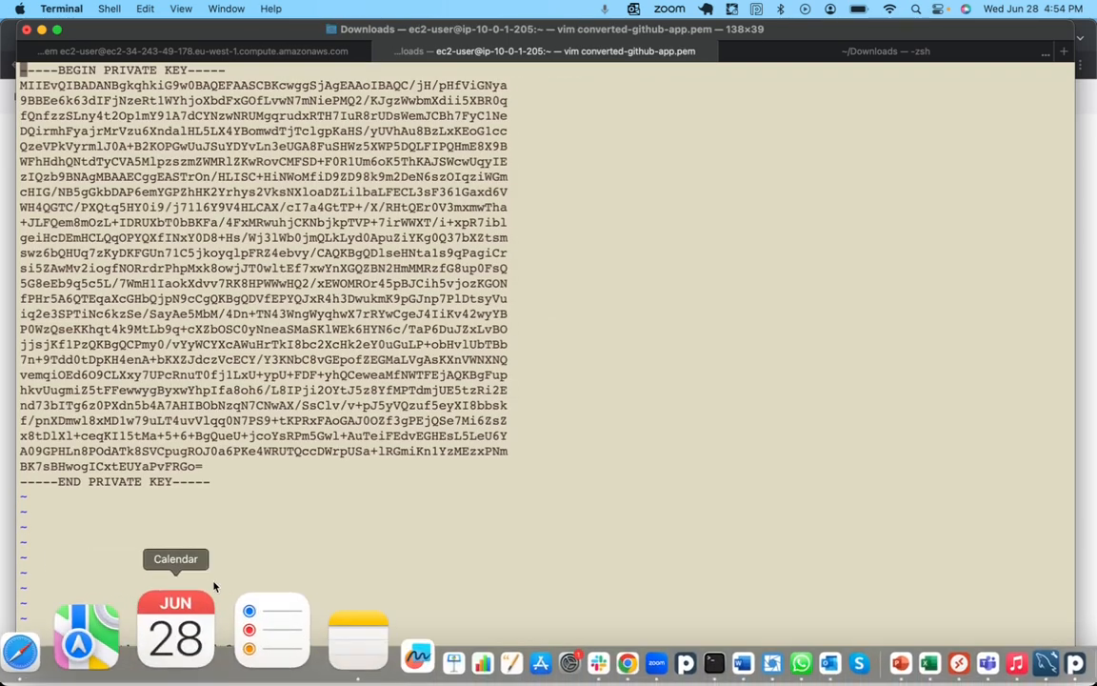
# Copy the whole private key from the file, including its BEGIN and END lines
pyautogui.moveTo(214, 481); pyautogui.dragTo(17, 68)
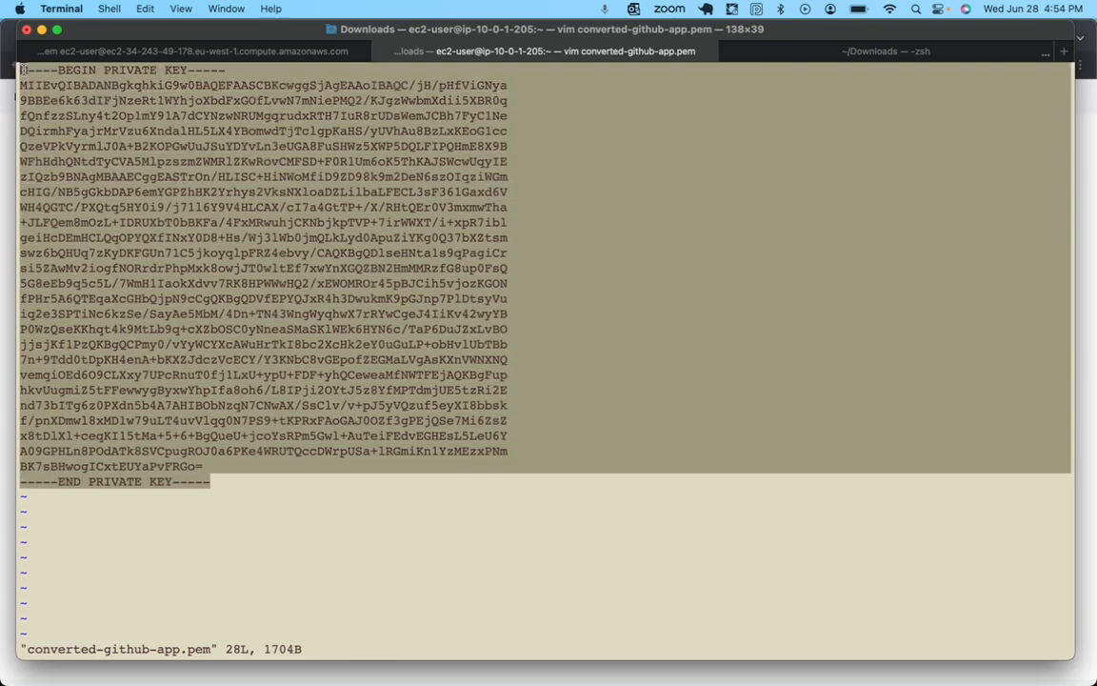
pyautogui.rightClick(61, 107)
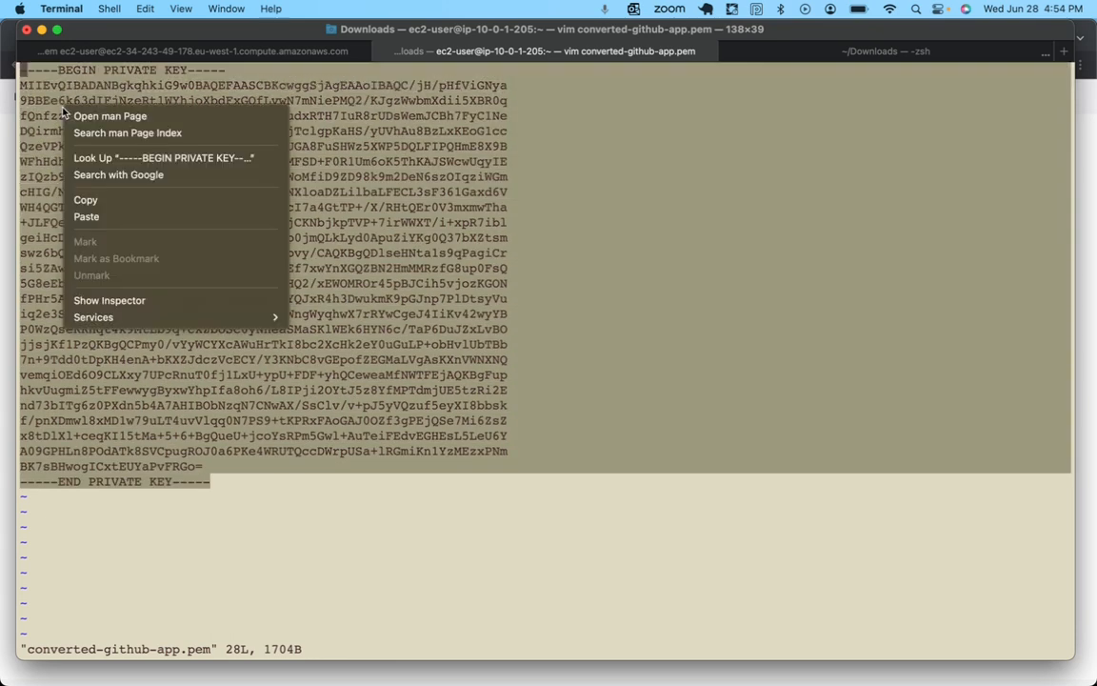
pyautogui.click(110, 202)
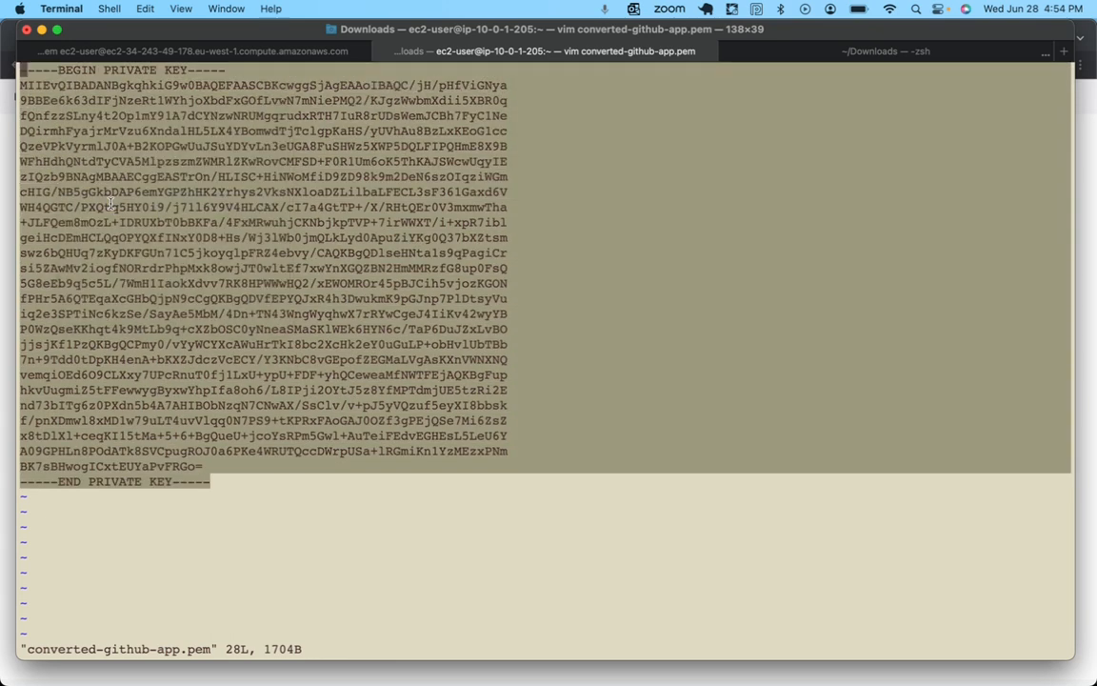
# Paste the private key into the credential's Key field in Jenkins and test the connection
pyautogui.click(9, 557)
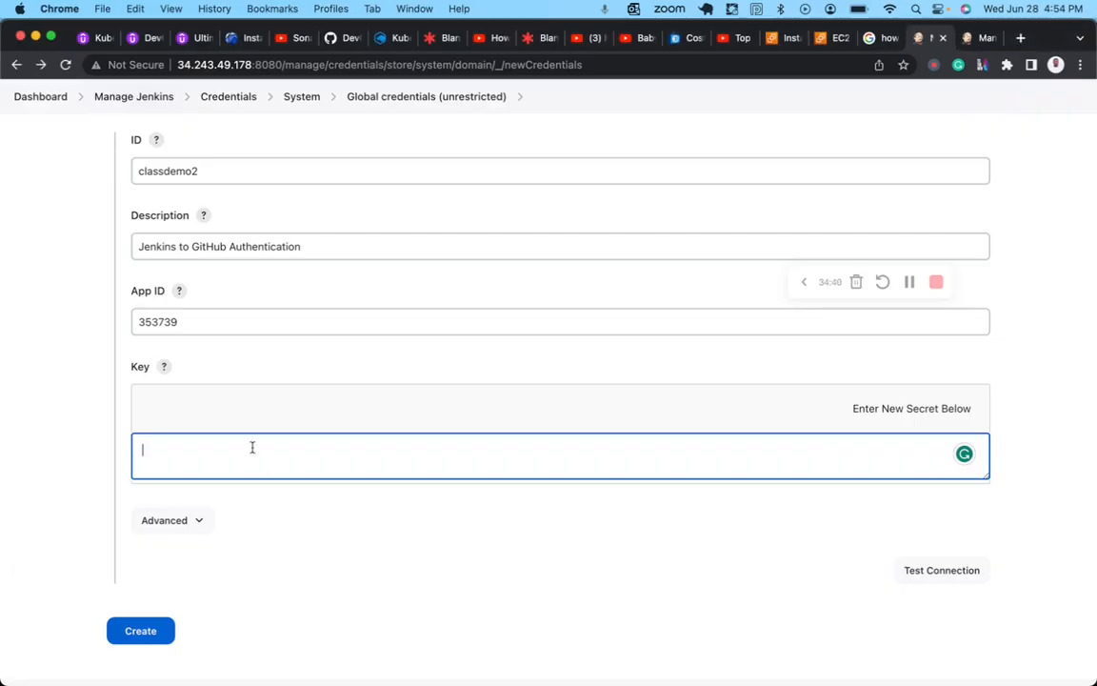
pyautogui.press('super+v')
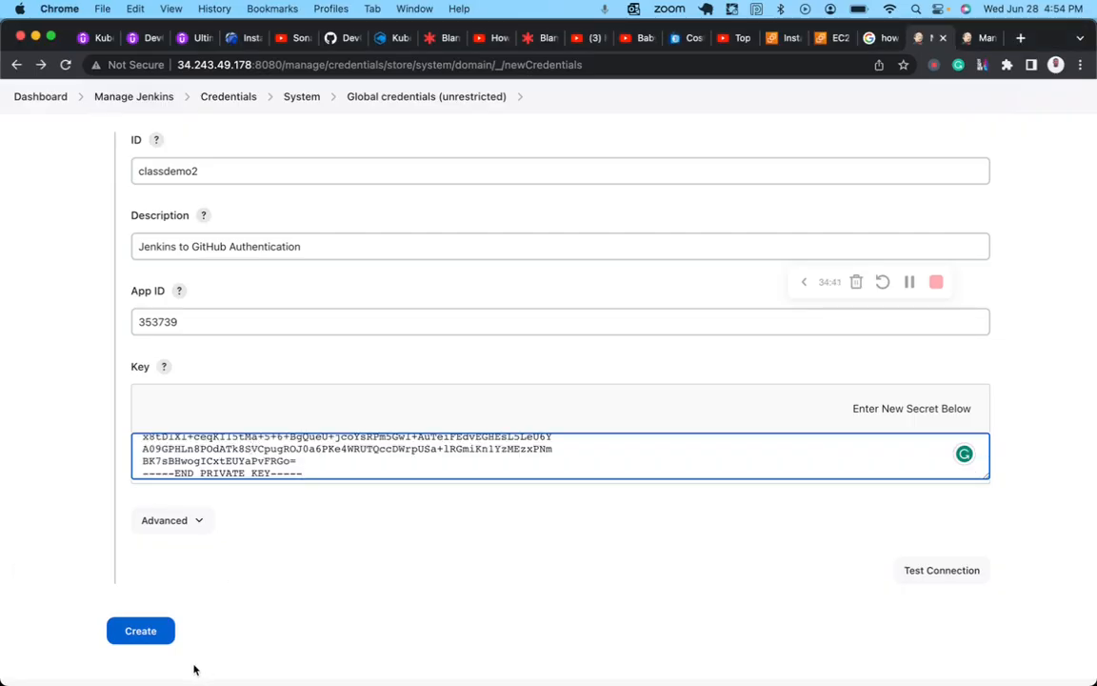
pyautogui.click(945, 579)
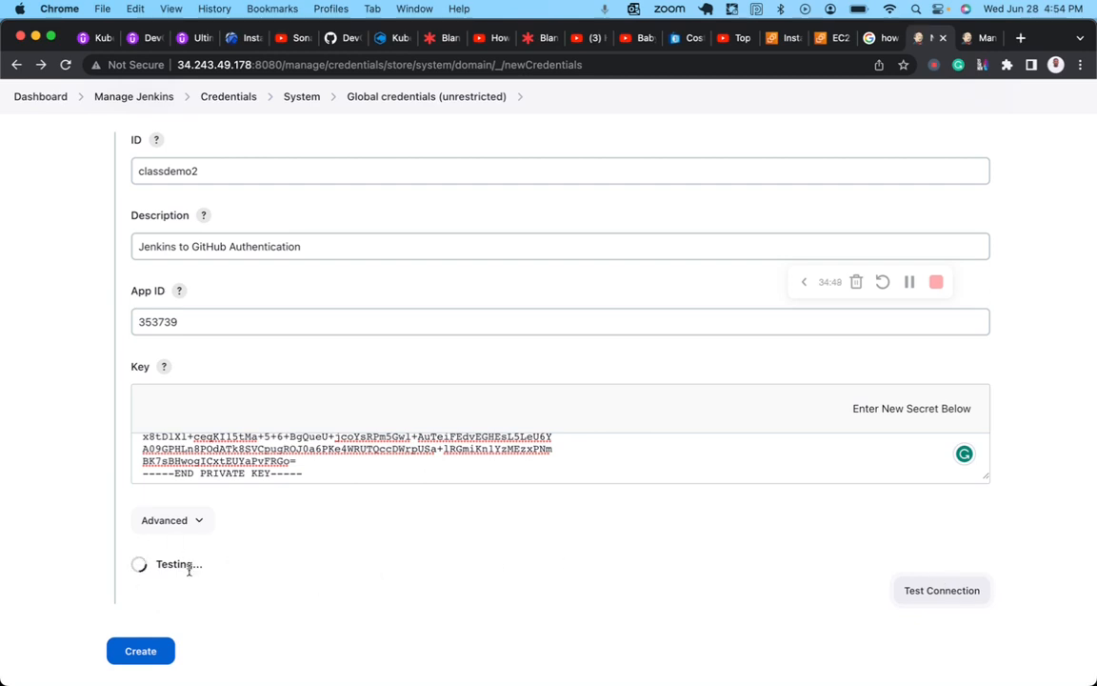
pyautogui.doubleClick(149, 564)
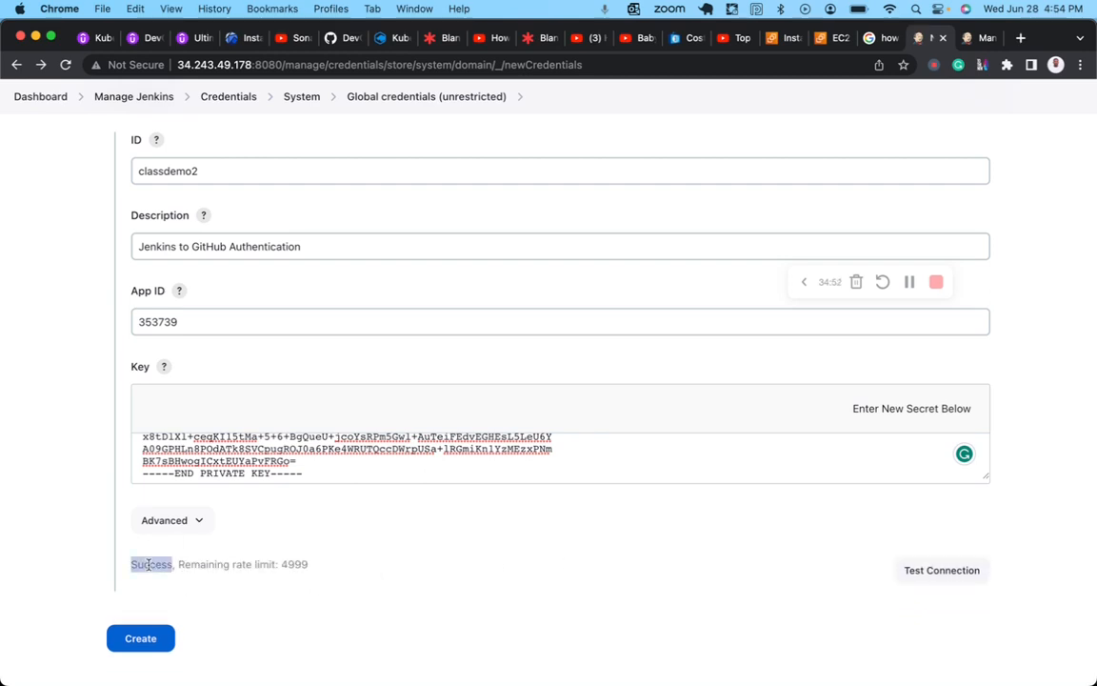
# Create the GitHub App credential with the details entered in the form
pyautogui.click(233, 578)
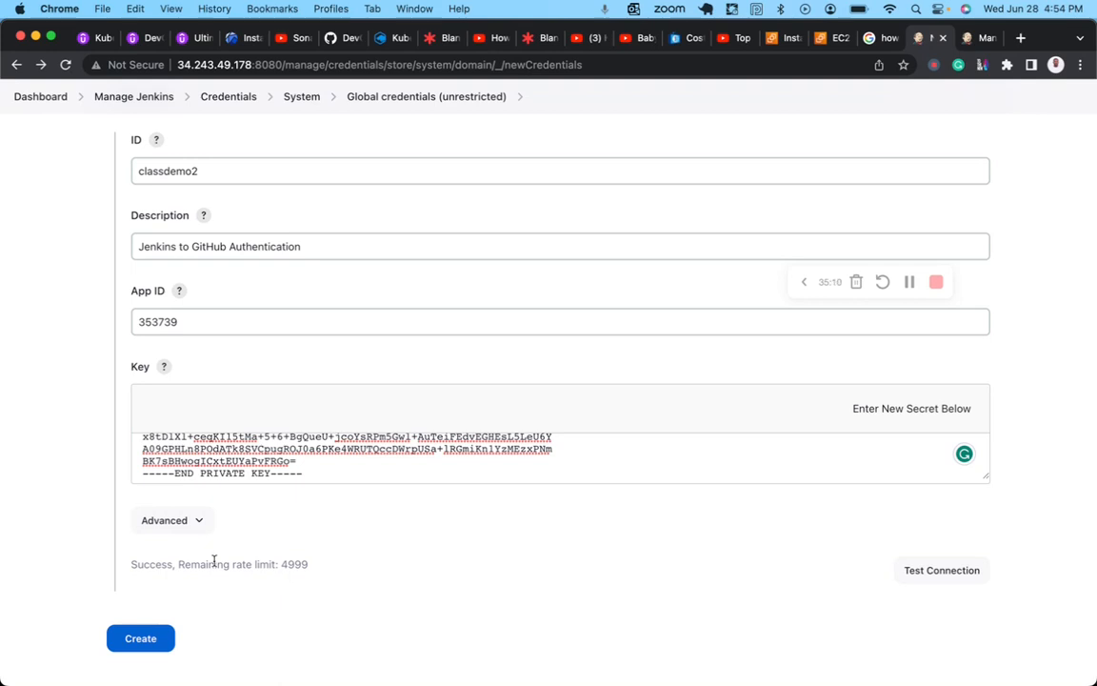
pyautogui.scroll(-1, 214, 563)
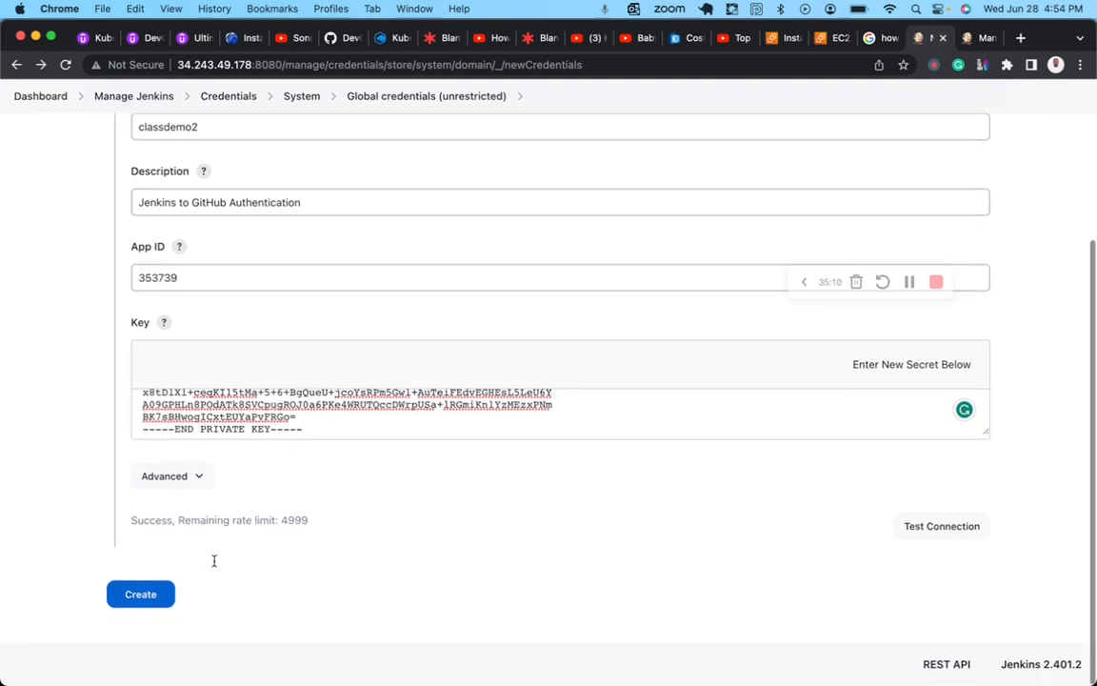
pyautogui.click(141, 595)
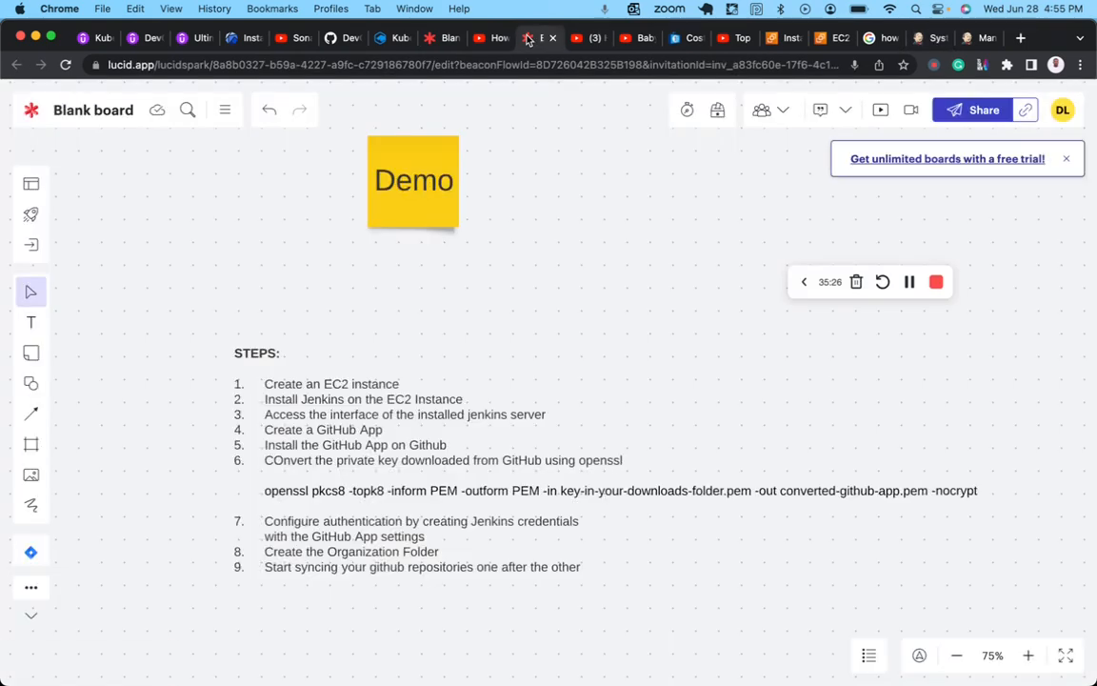
# Check the remaining setup steps on the Lucidspark board and return to Jenkins
pyautogui.click(530, 38)
pyautogui.scroll(-3, 560, 525)
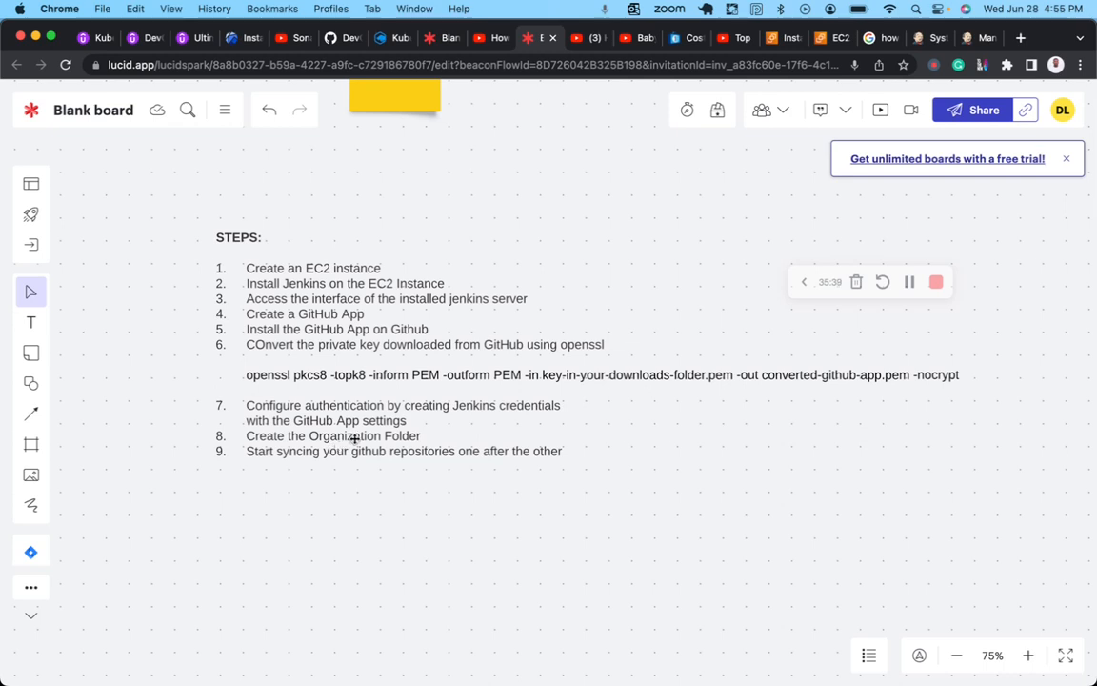
pyautogui.click(973, 42)
pyautogui.click(993, 39)
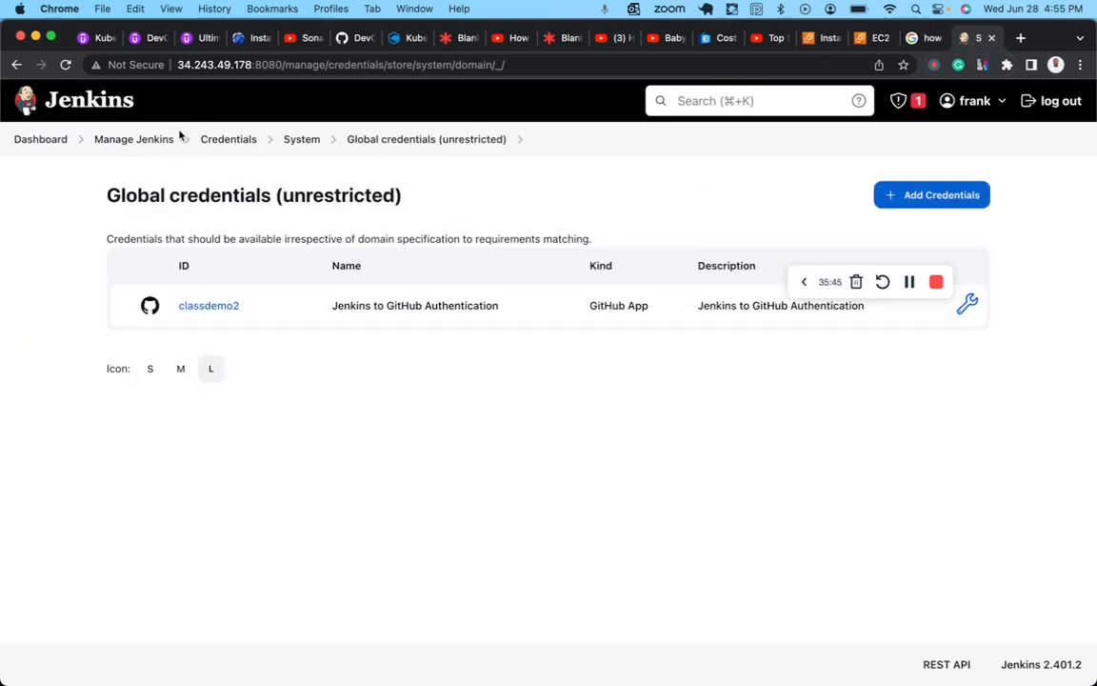
# Create a new Jenkins item named classdemo2 of type Organization Folder
pyautogui.click(44, 141)
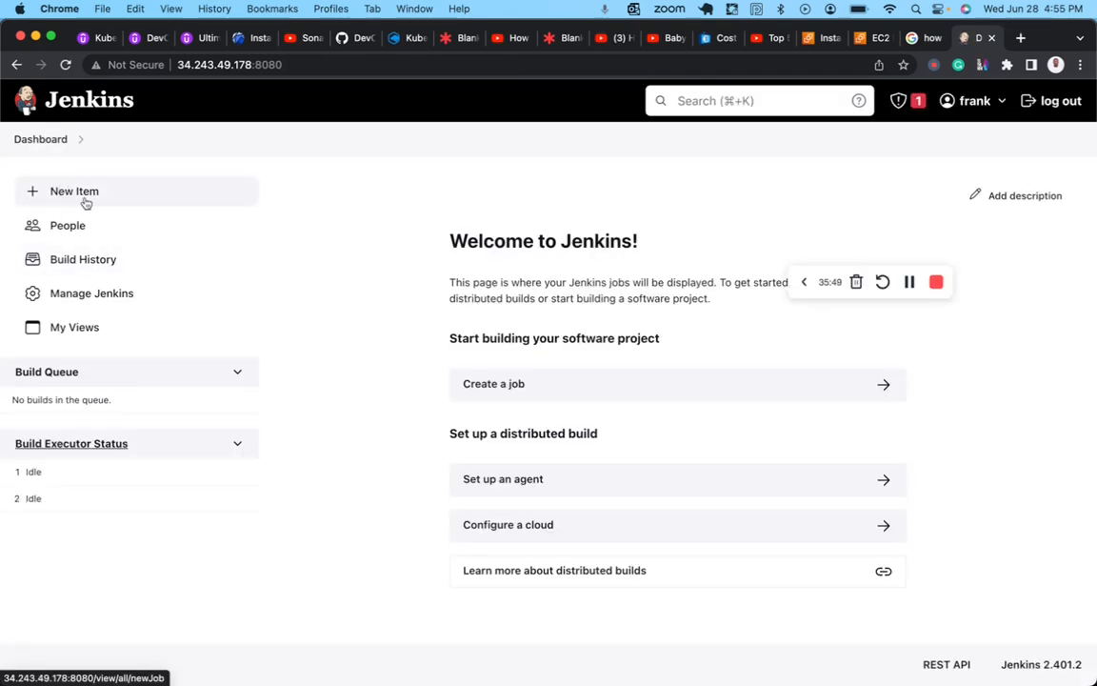
pyautogui.click(86, 200)
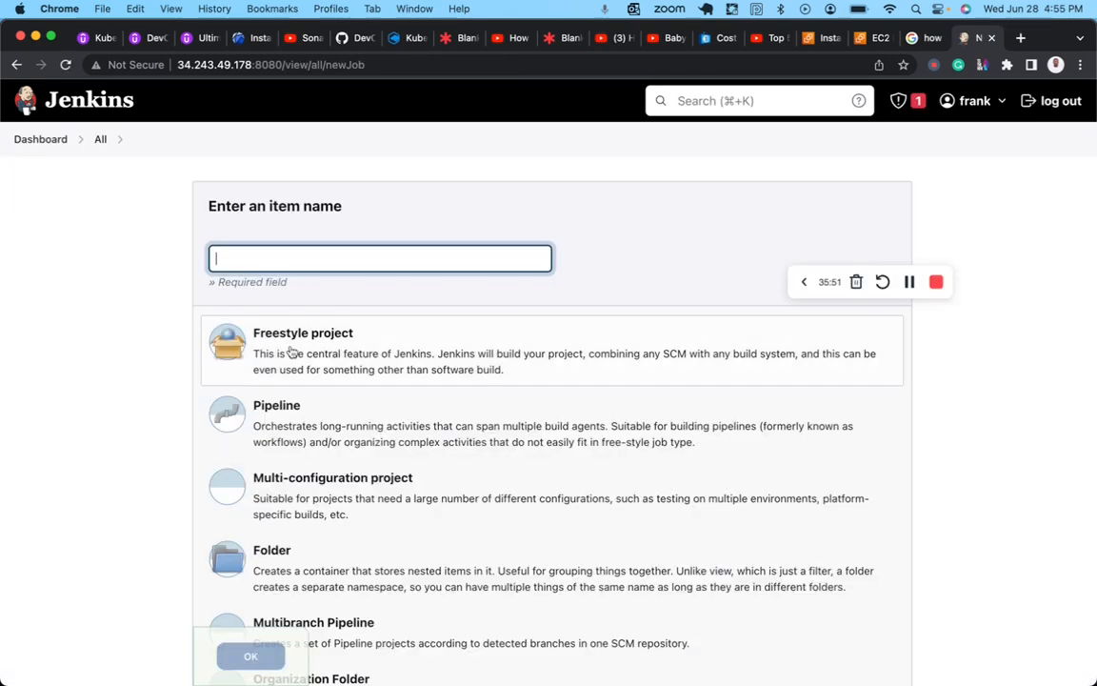
pyautogui.scroll(-5, 291, 353)
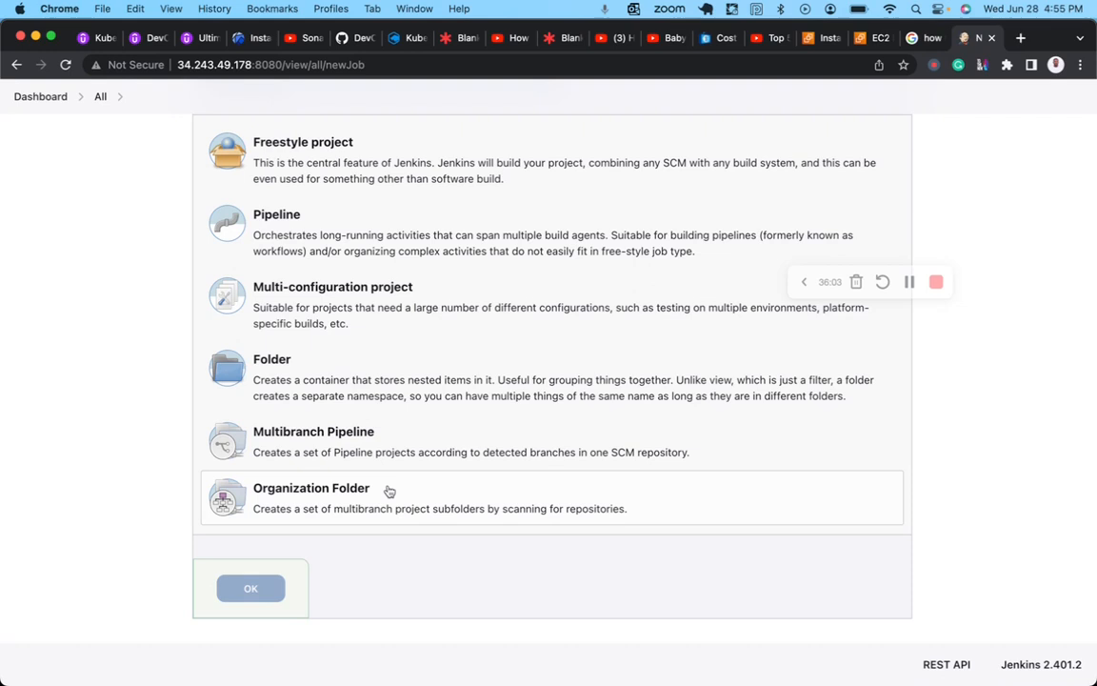
pyautogui.scroll(5, 385, 490)
pyautogui.click(352, 250)
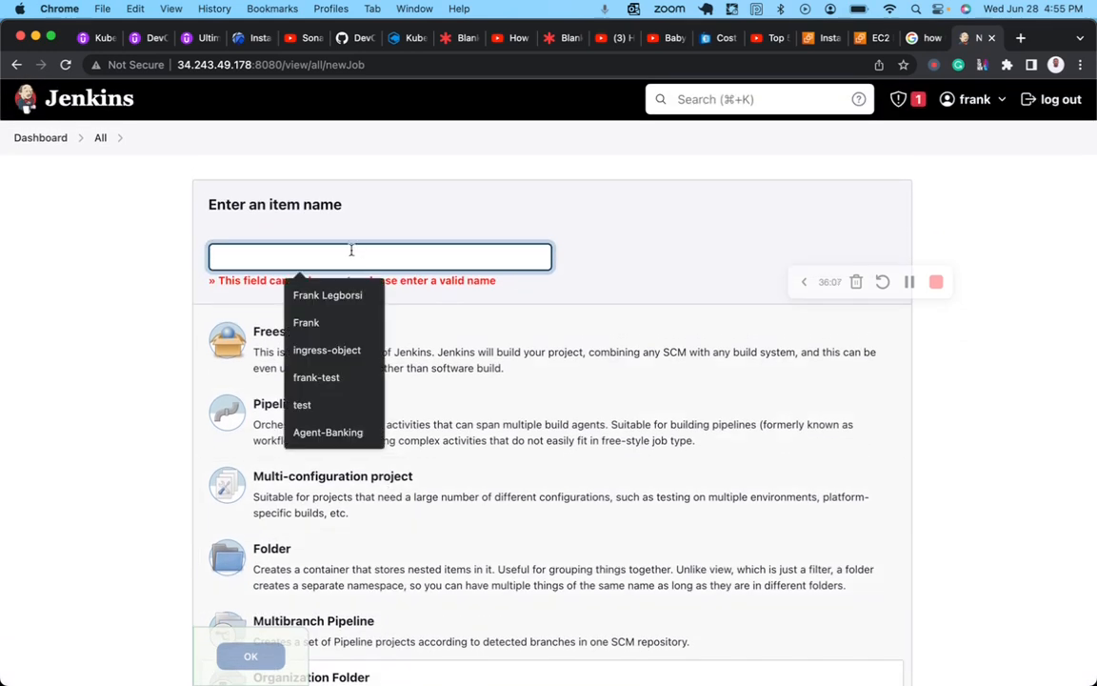
pyautogui.write('cl')
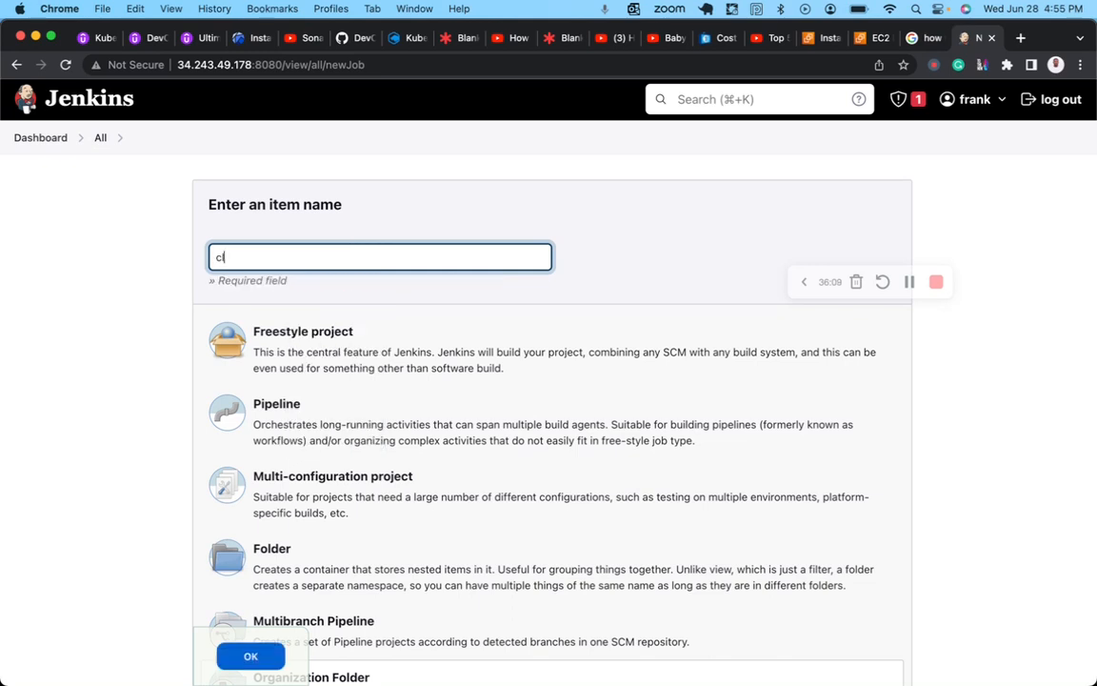
pyautogui.write('assdemo2')
pyautogui.scroll(-2, 233, 410)
pyautogui.scroll(-2, 241, 426)
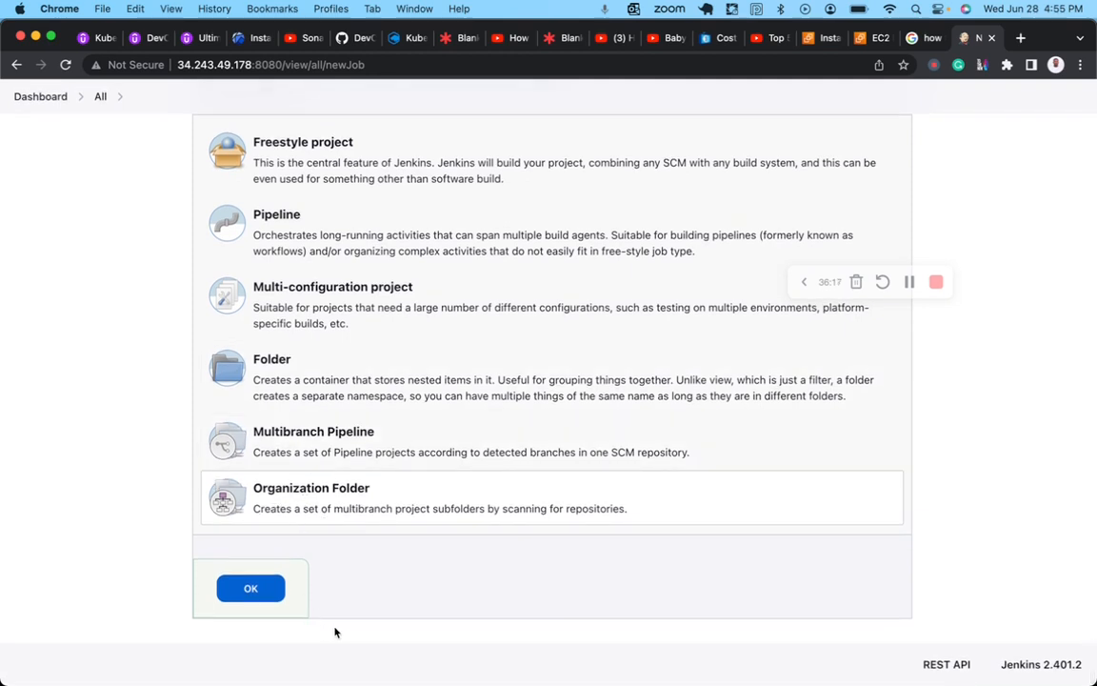
pyautogui.click(251, 591)
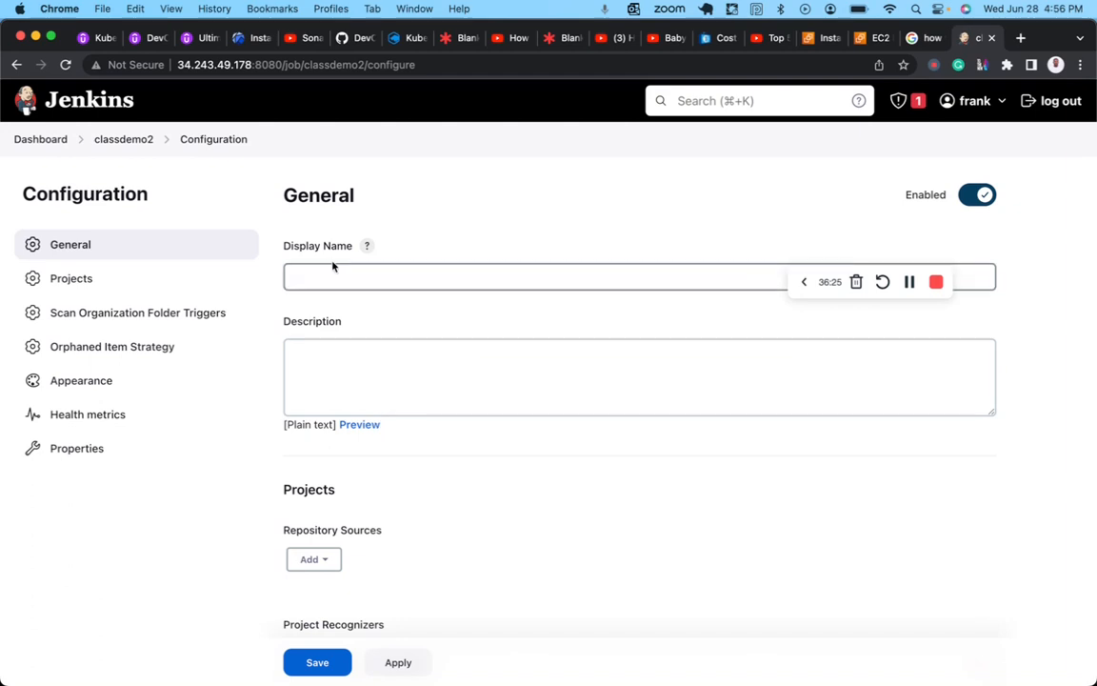
# Add a GitHub Organization repository source to the organization folder's Projects configuration
pyautogui.scroll(-4, 397, 343)
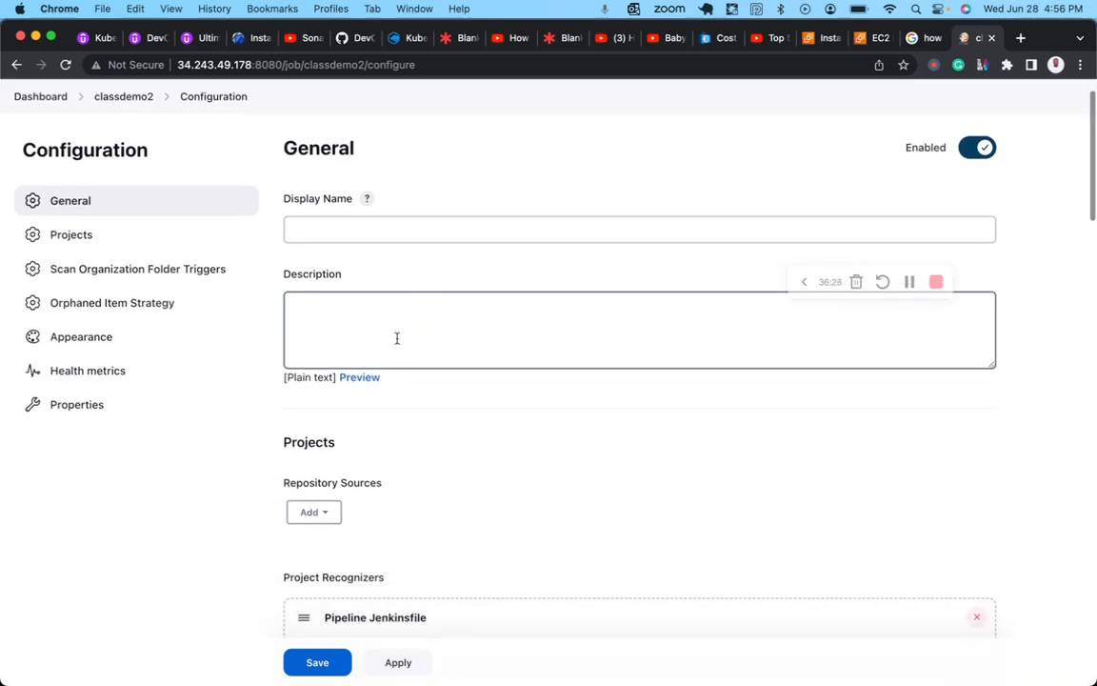
pyautogui.scroll(-1, 397, 343)
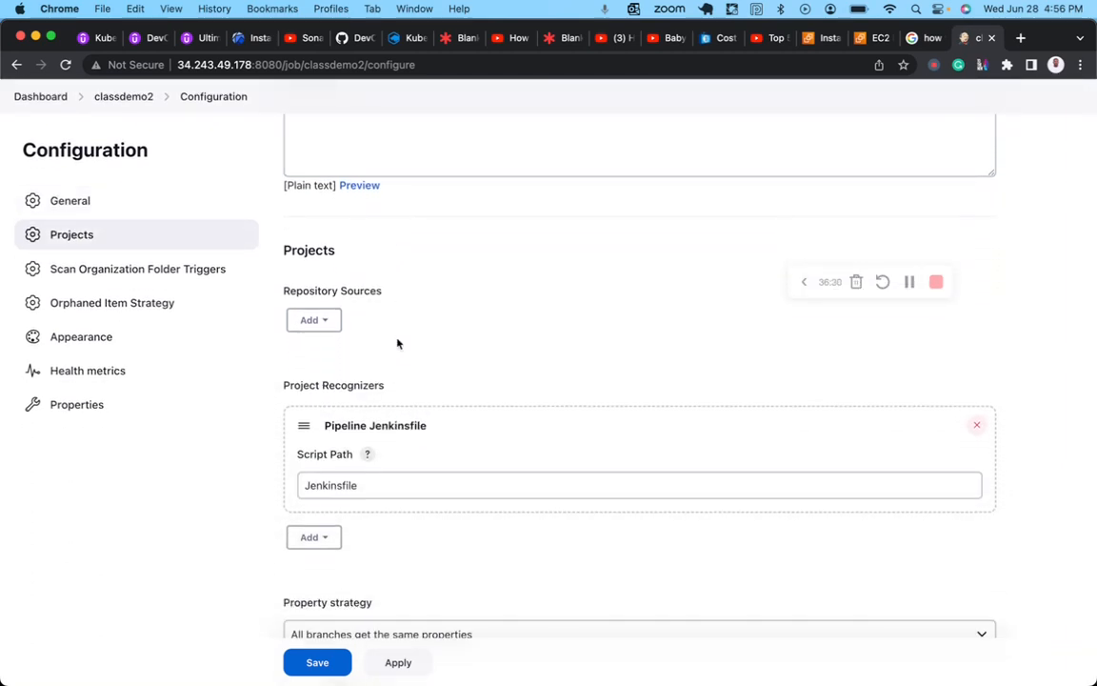
pyautogui.click(325, 322)
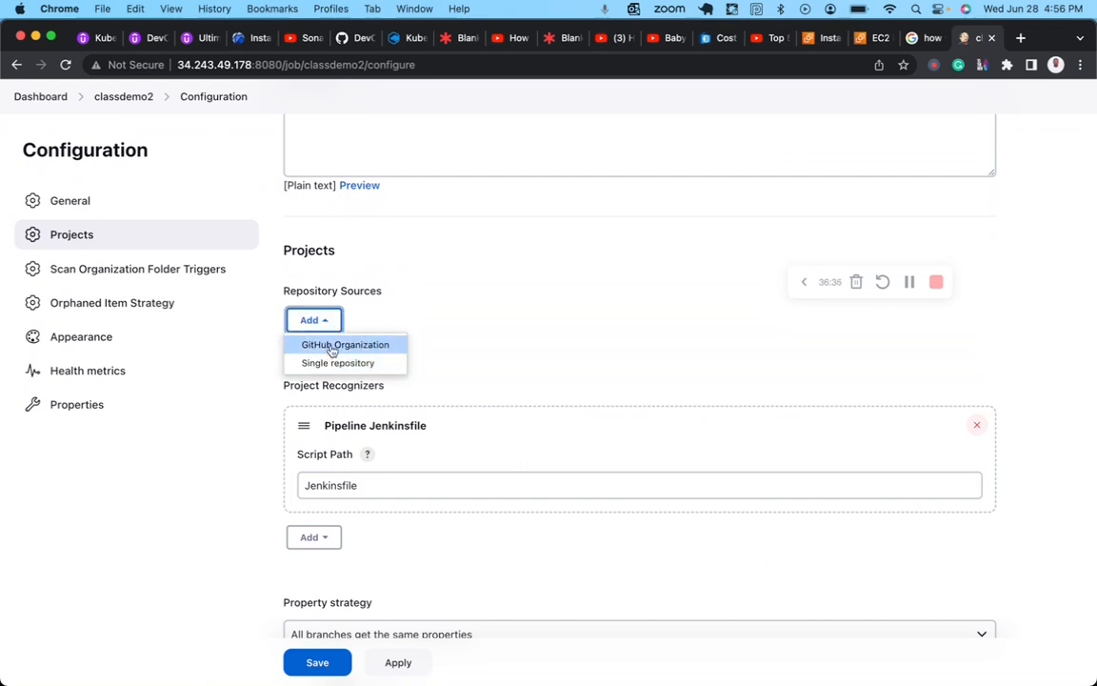
pyautogui.click(366, 352)
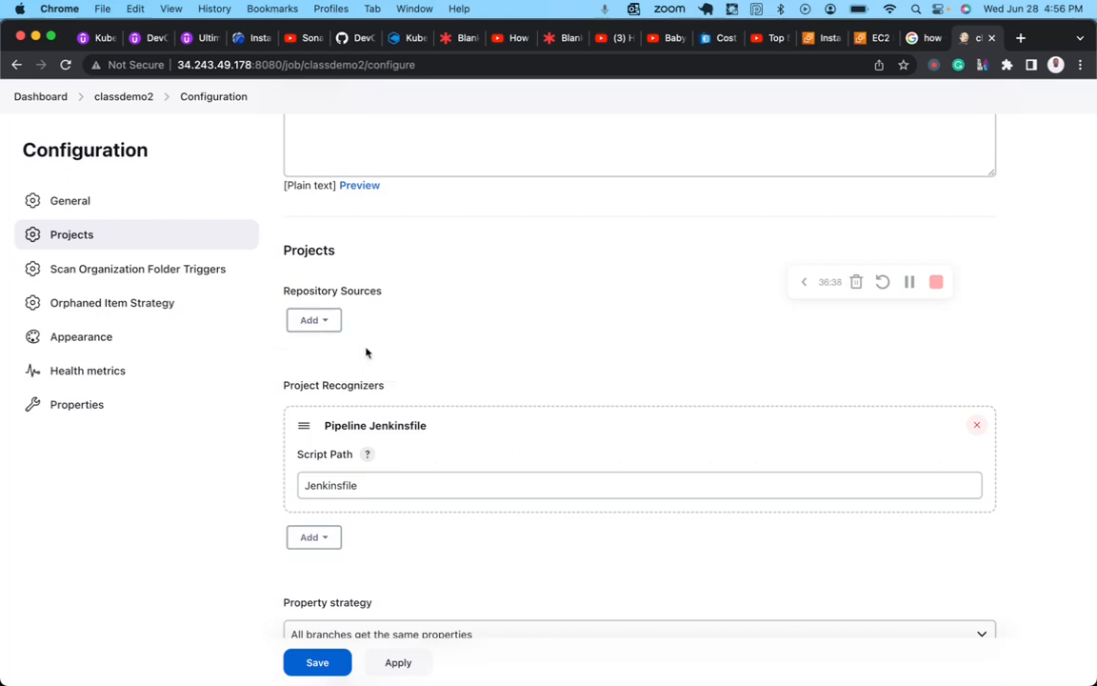
pyautogui.click(340, 401)
pyautogui.scroll(-2, 324, 458)
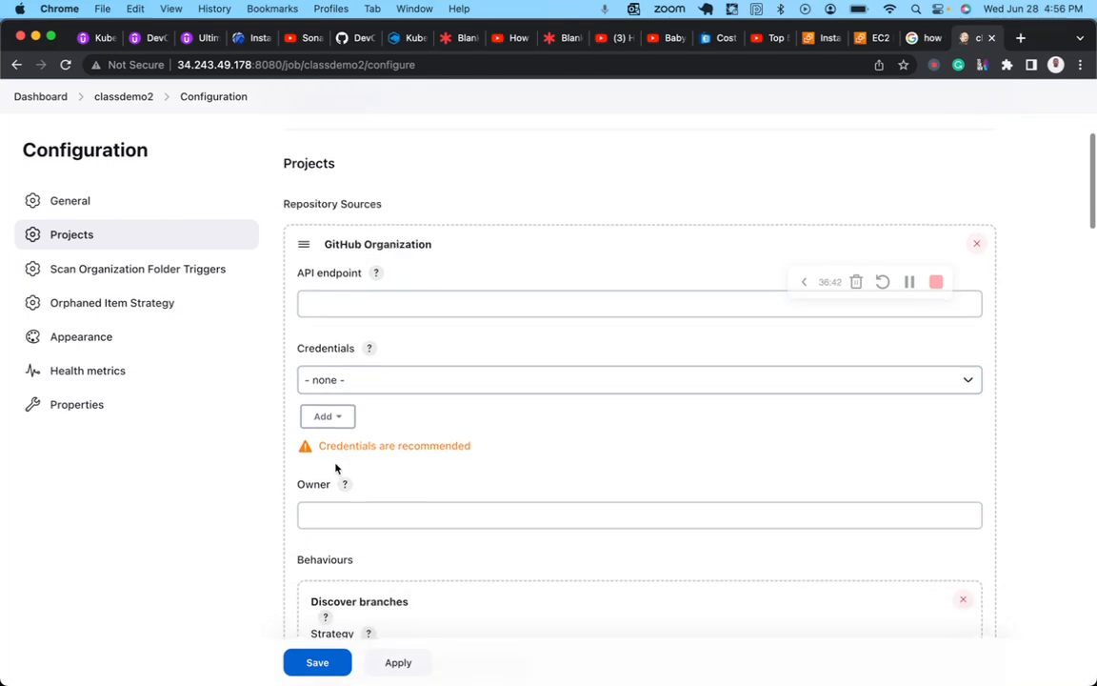
# Set the GitHub Organization's credentials to Jenkins to GitHub Authentication and its owner to classdemo2, checking the owner against the saved note in Notes
pyautogui.click(363, 387)
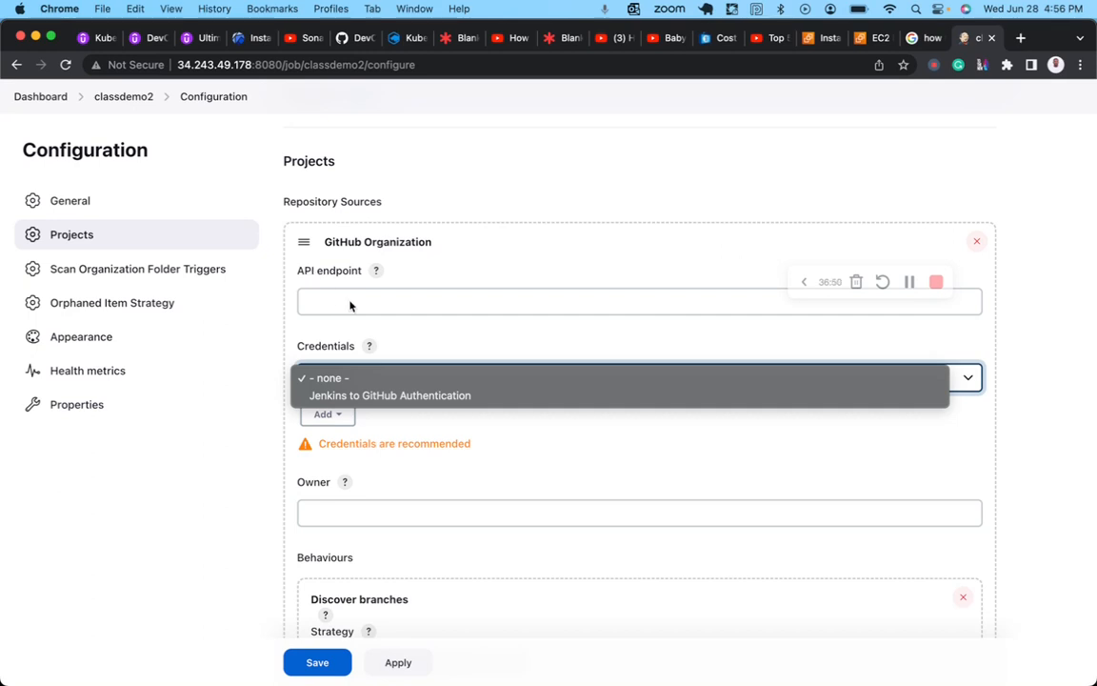
pyautogui.click(378, 396)
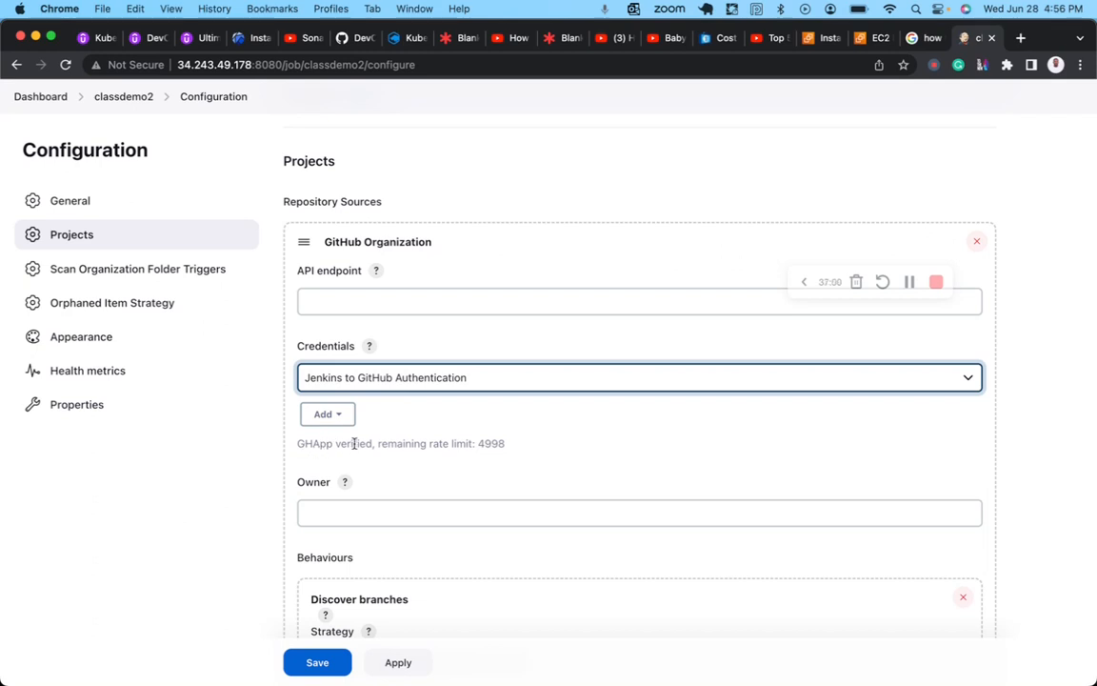
pyautogui.scroll(-2, 354, 467)
pyautogui.click(352, 439)
pyautogui.write('classdemo2')
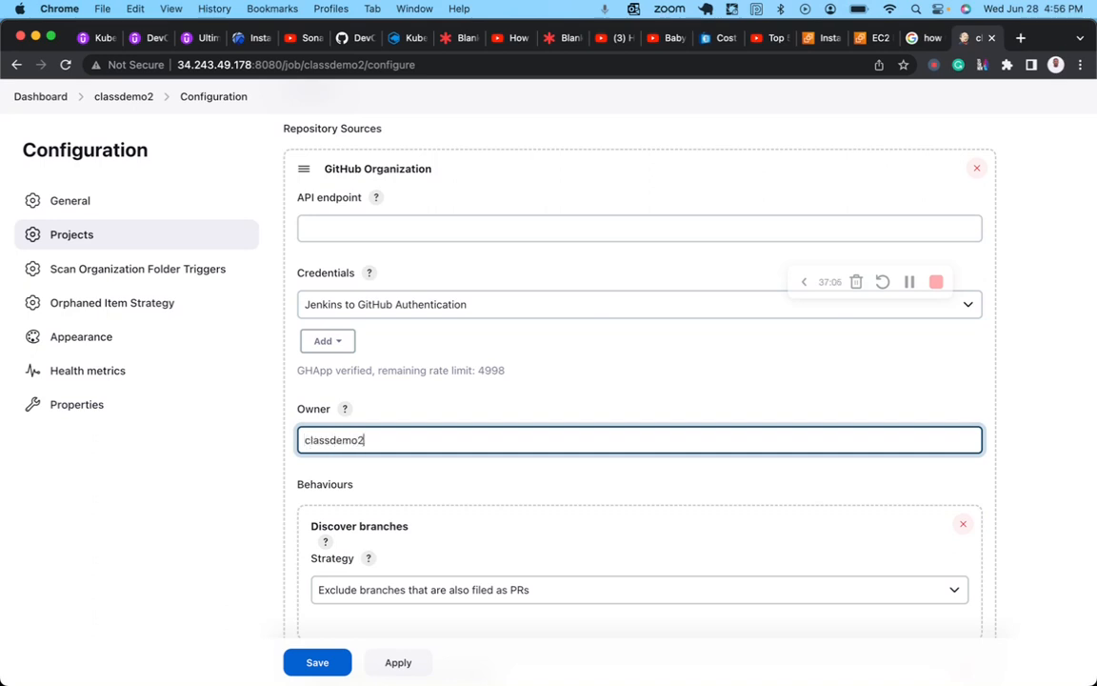
pyautogui.click(256, 646)
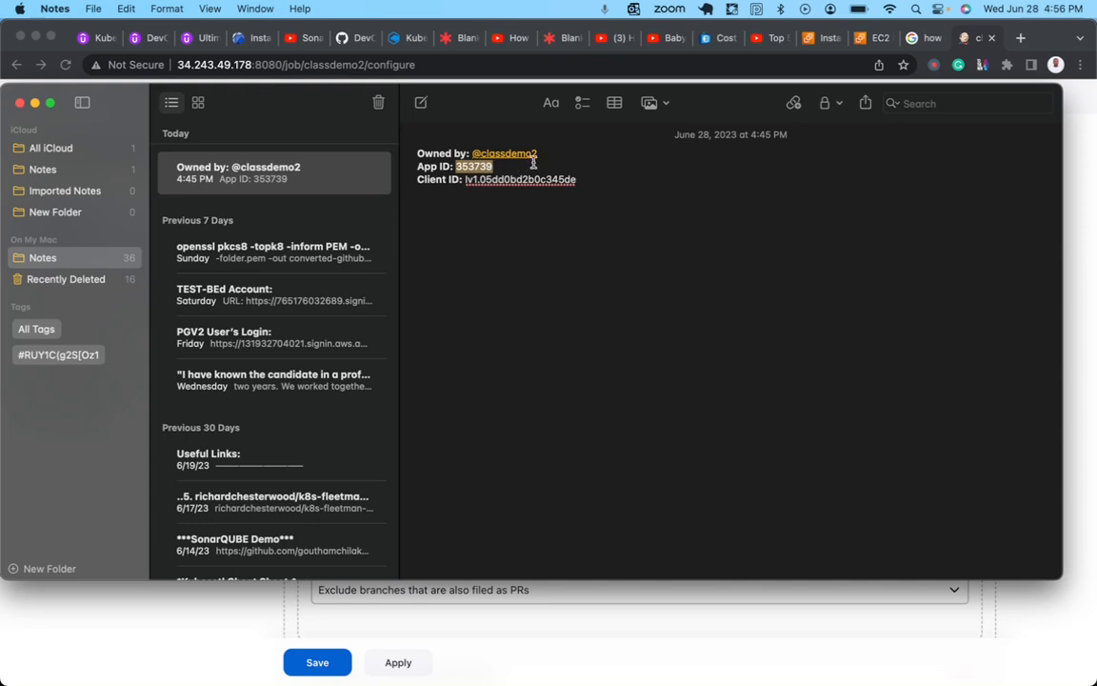
pyautogui.click(190, 617)
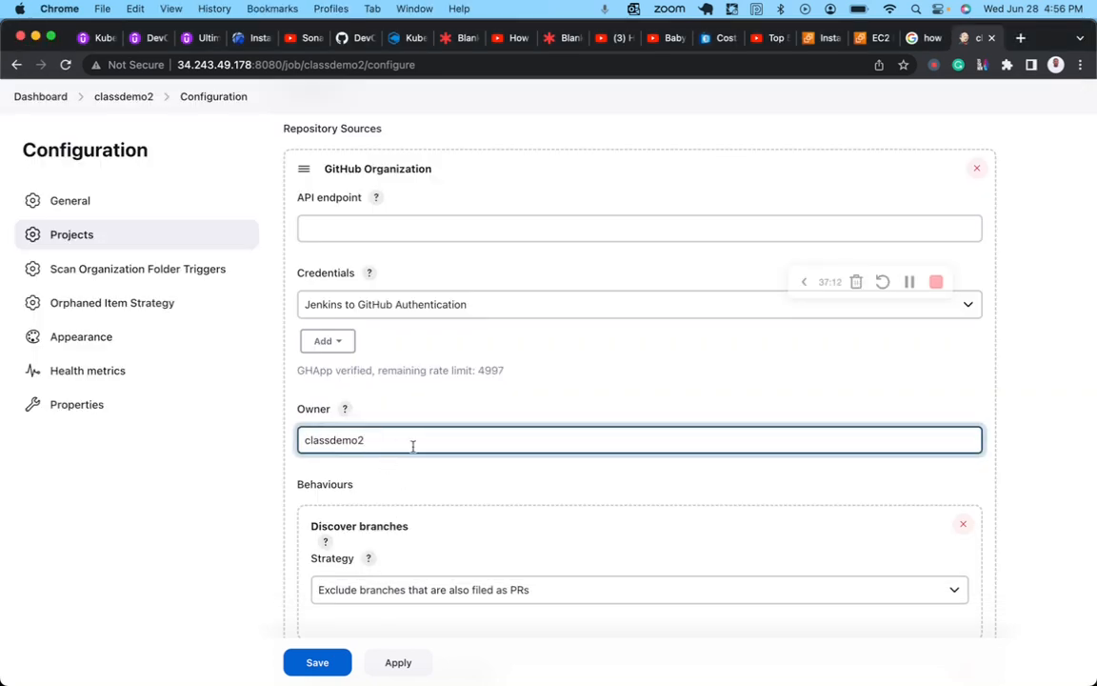
# Add the repository-level behaviour Filter by name (with wildcards) to the GitHub Organization source
pyautogui.scroll(-3, 411, 448)
pyautogui.scroll(-2, 414, 452)
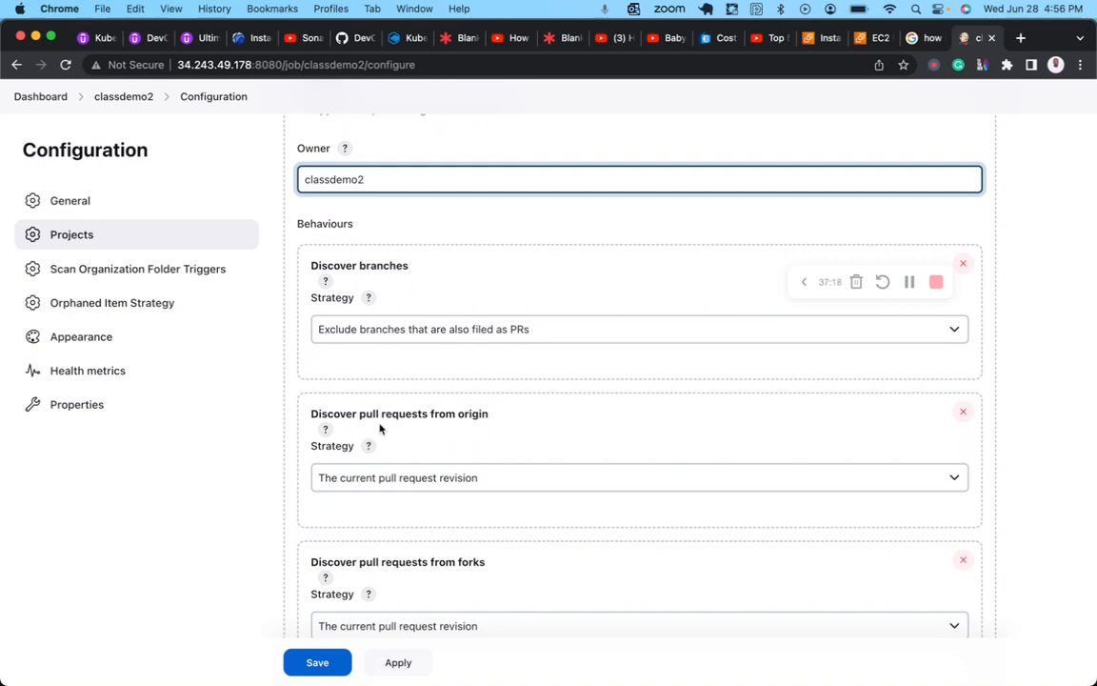
pyautogui.scroll(-6, 379, 429)
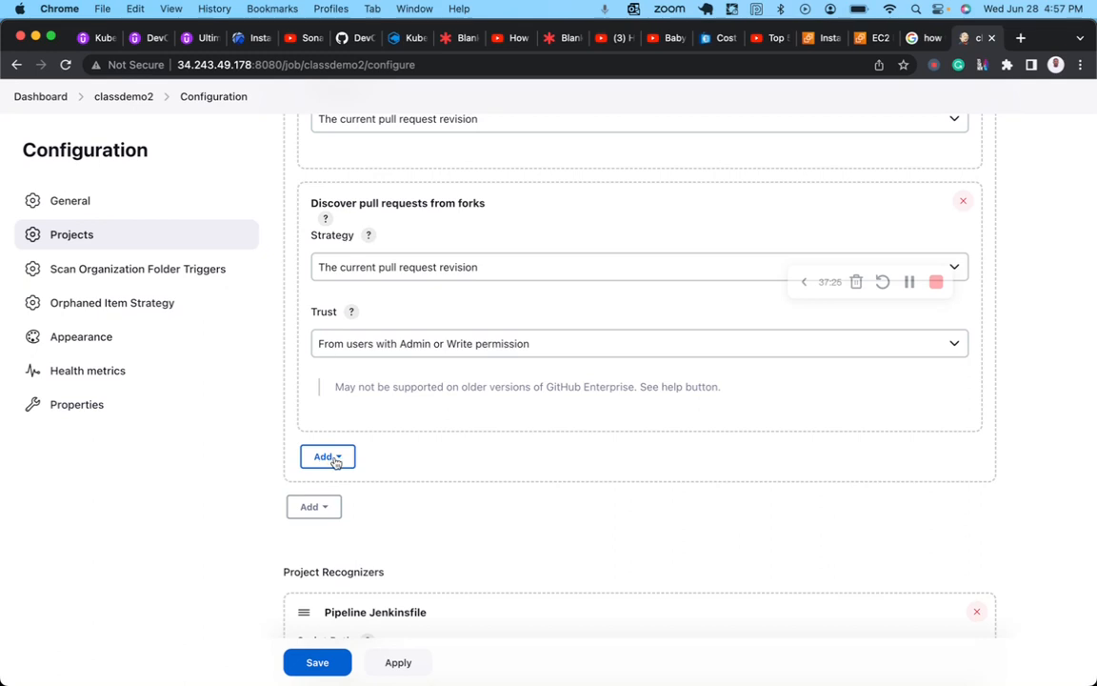
pyautogui.click(329, 457)
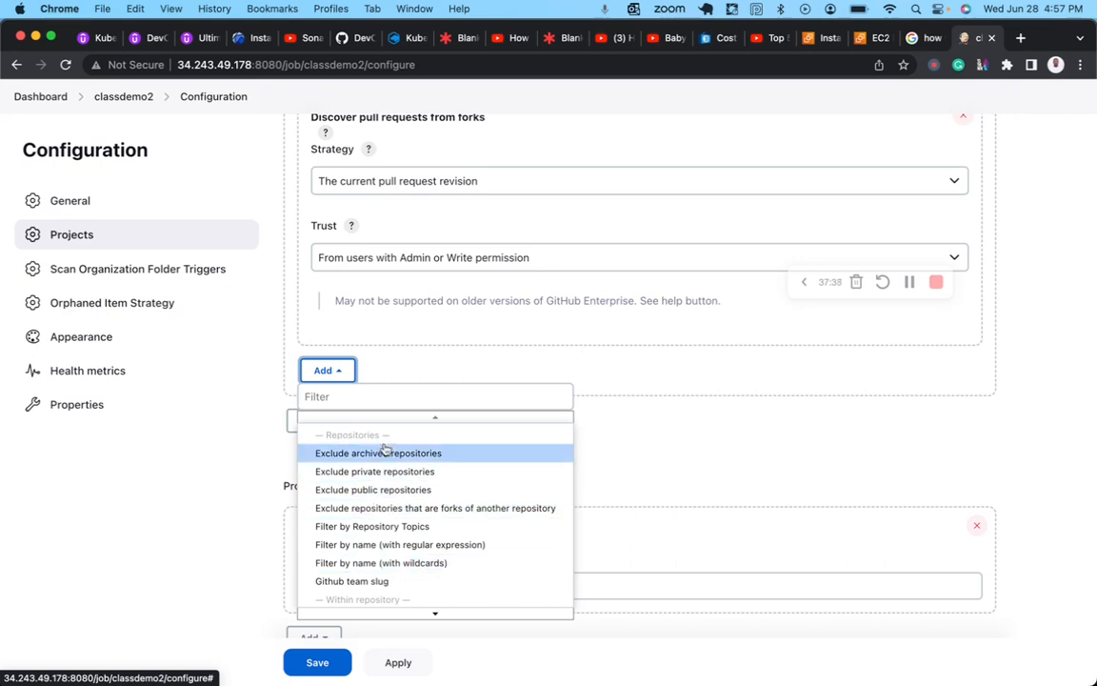
pyautogui.scroll(-3, 385, 457)
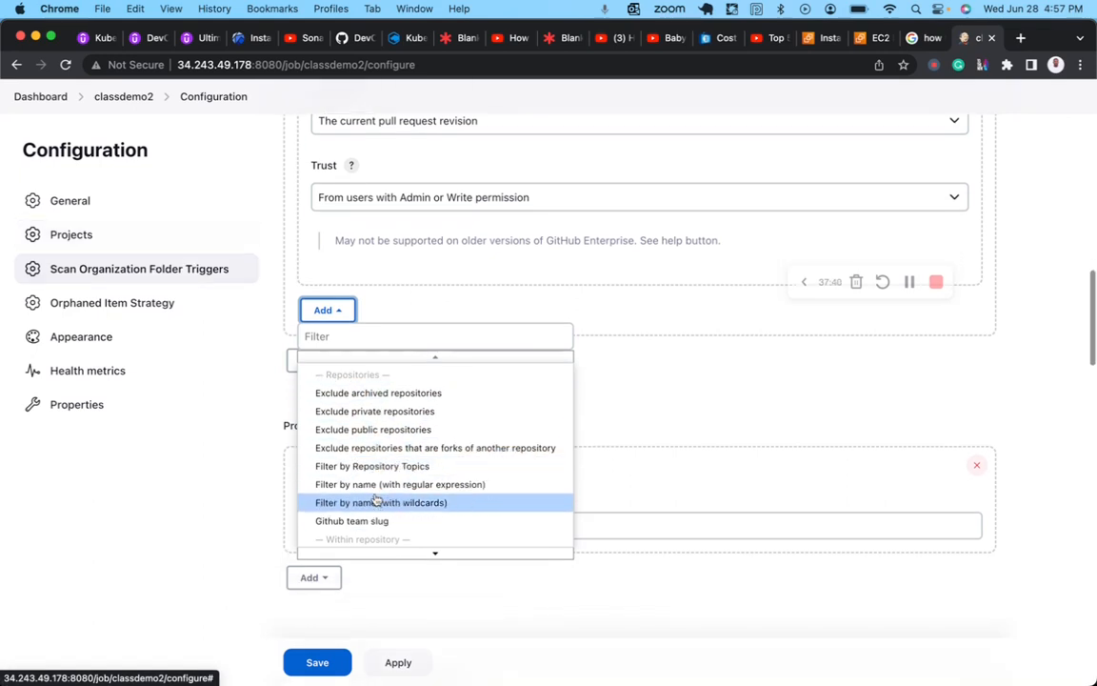
pyautogui.scroll(-1, 417, 526)
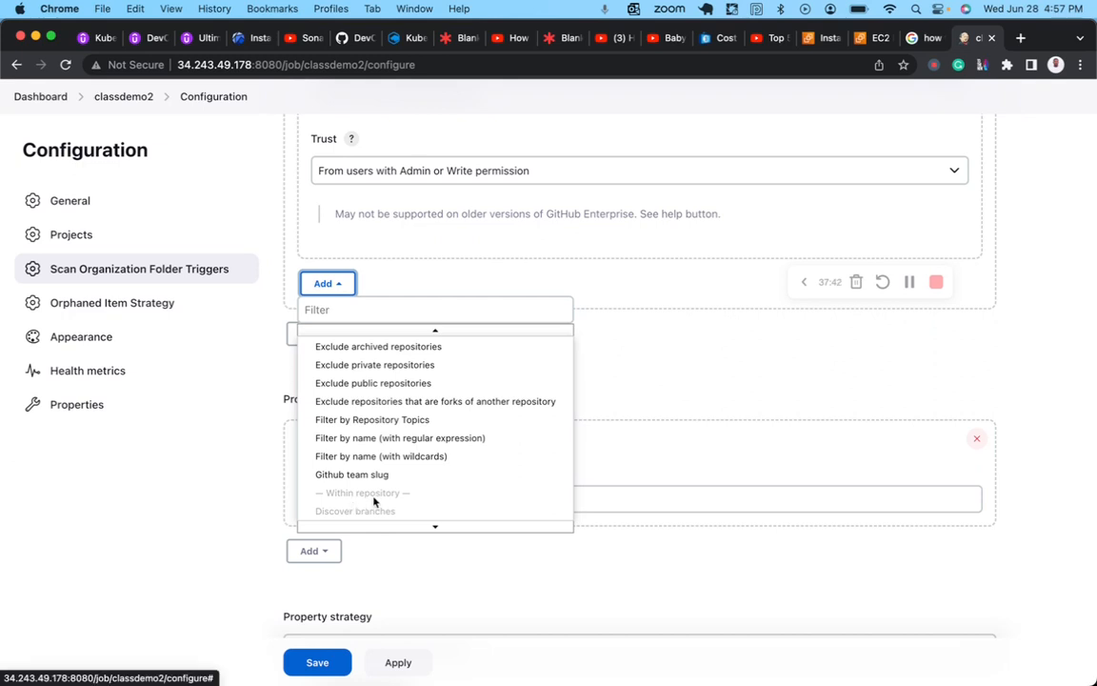
pyautogui.scroll(-5, 429, 525)
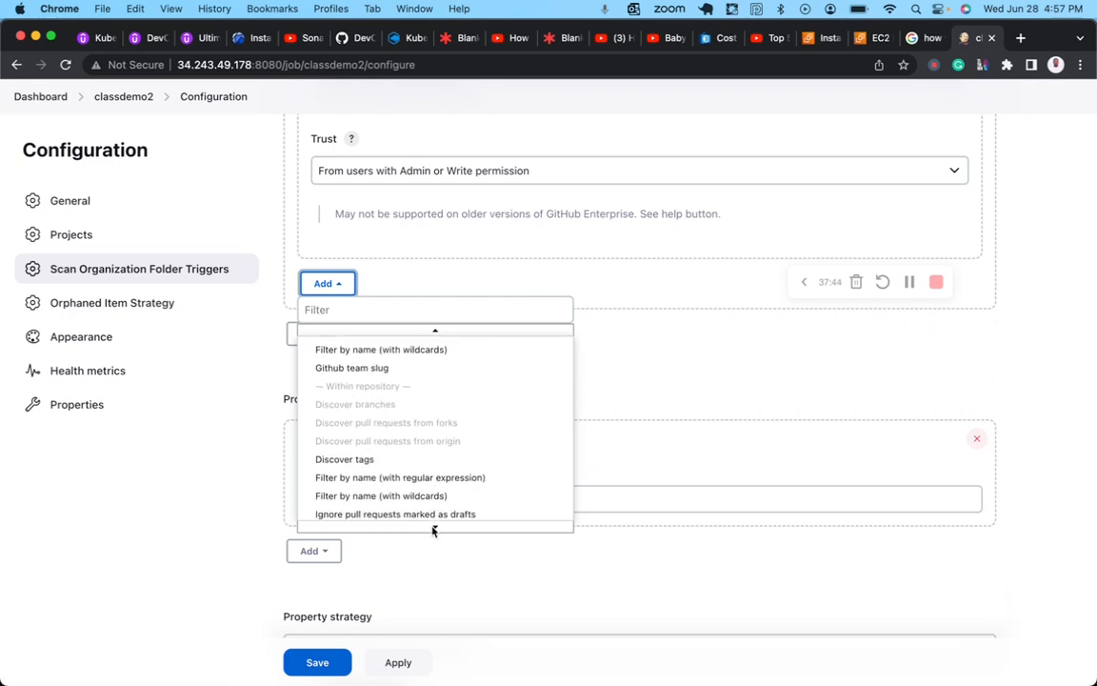
pyautogui.scroll(-3, 433, 529)
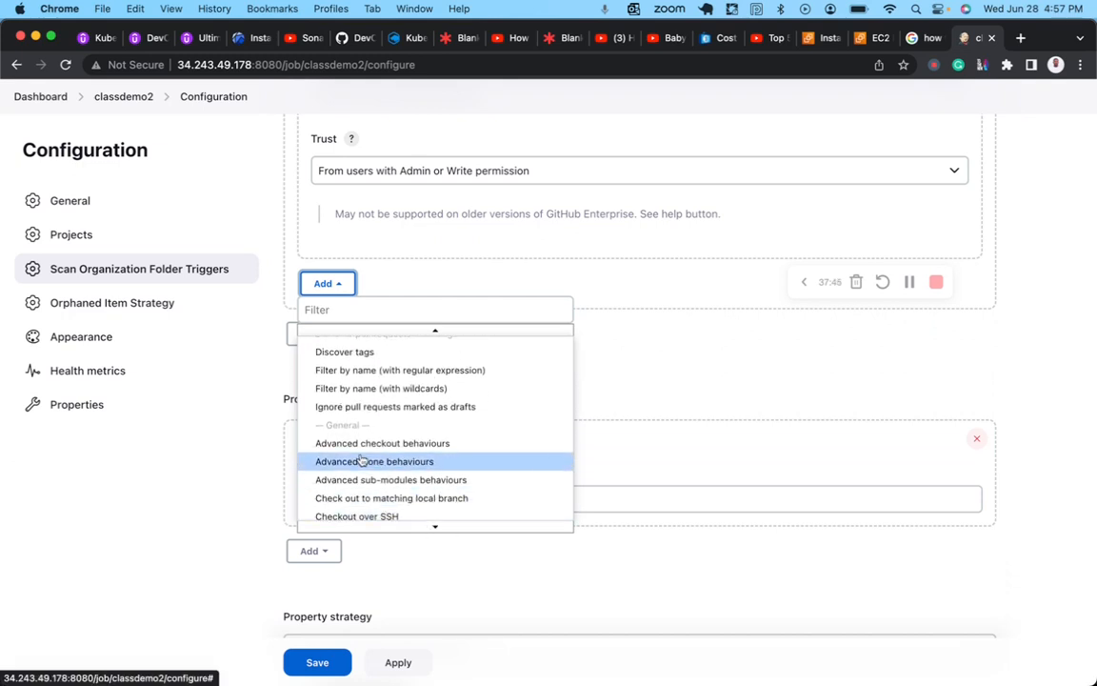
pyautogui.scroll(-3, 439, 527)
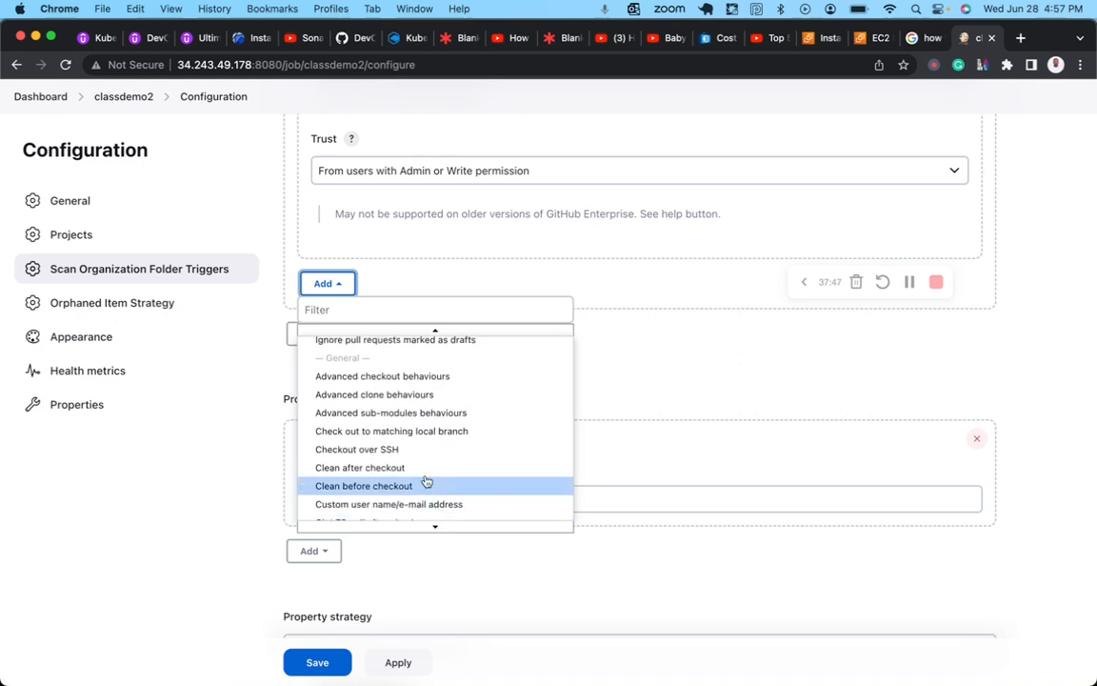
pyautogui.scroll(1, 405, 450)
pyautogui.scroll(-1, 405, 449)
pyautogui.moveTo(436, 353)
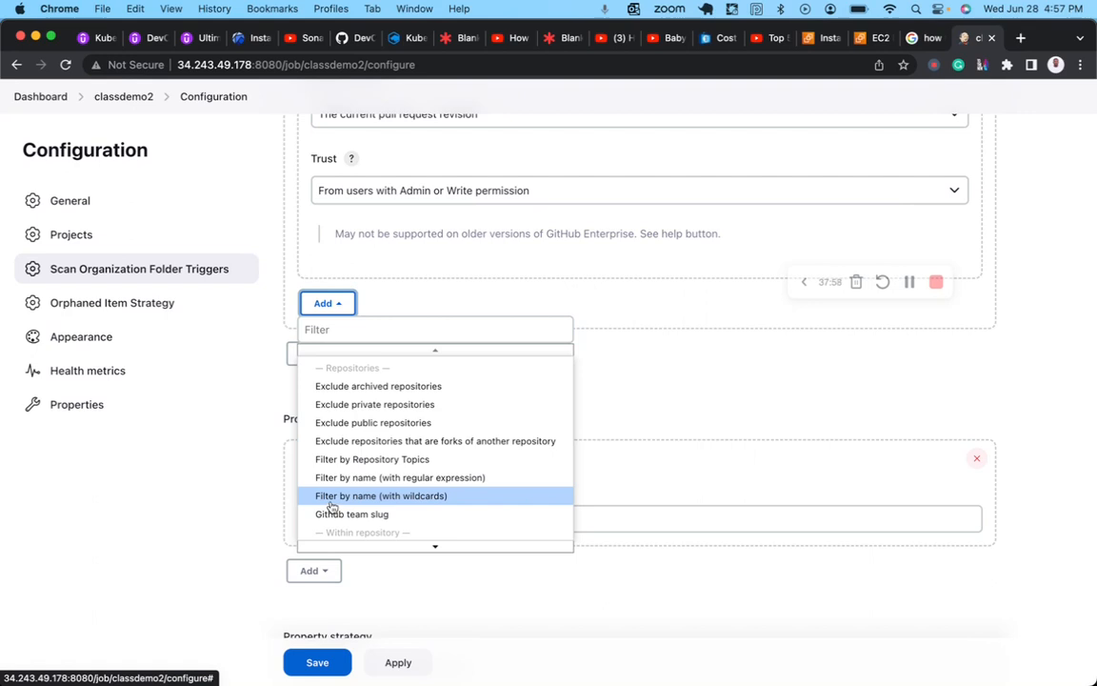
pyautogui.click(406, 497)
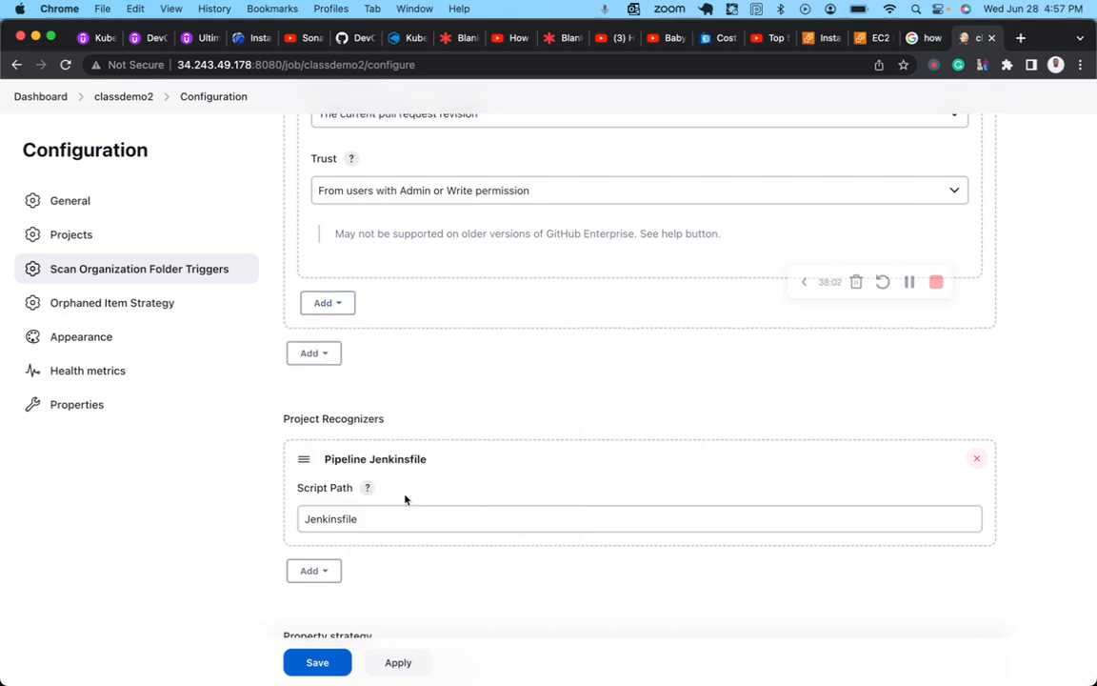
# Review the new wildcard name filter and place the cursor in its Include field
pyautogui.scroll(5, 382, 348)
pyautogui.scroll(5, 382, 348)
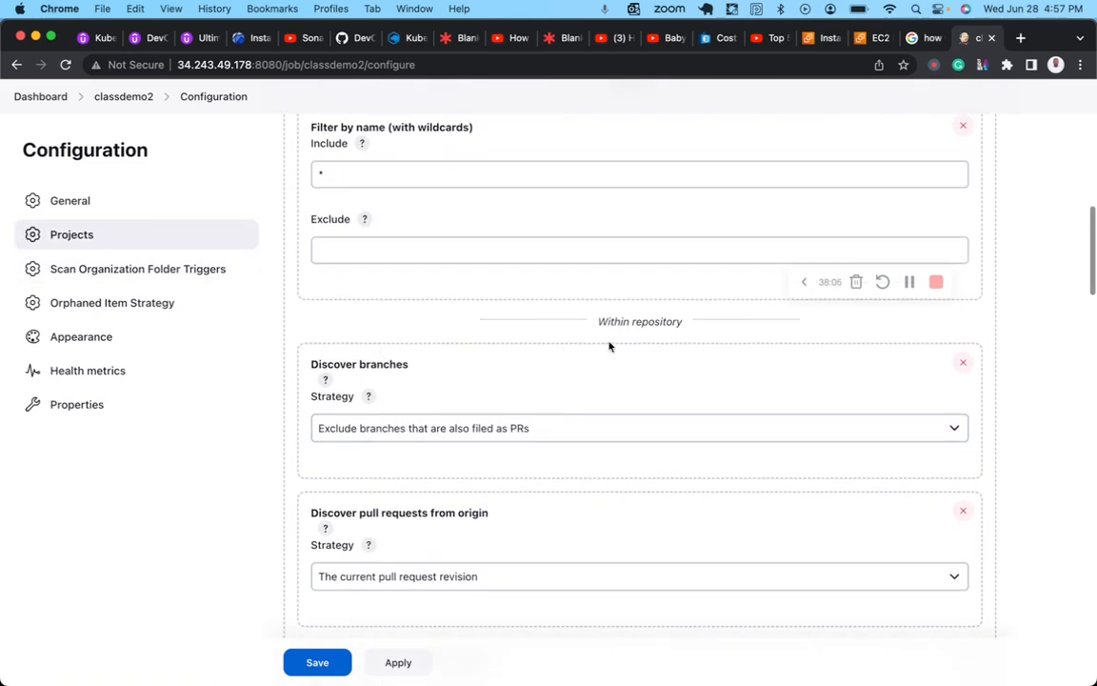
pyautogui.scroll(3, 527, 330)
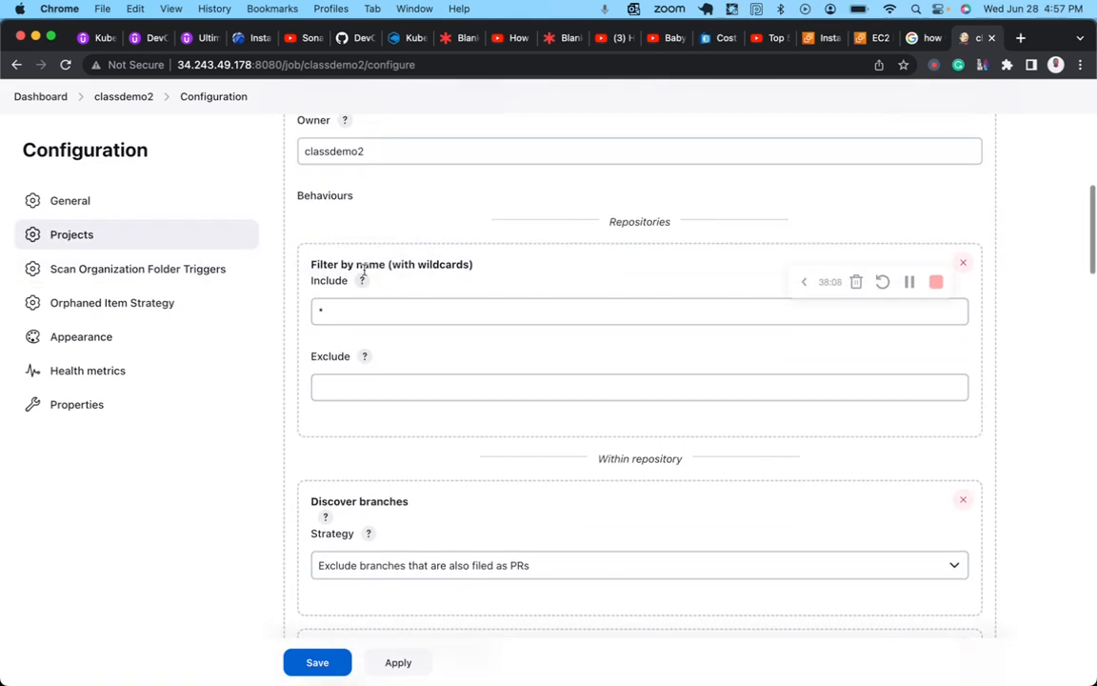
pyautogui.click(332, 315)
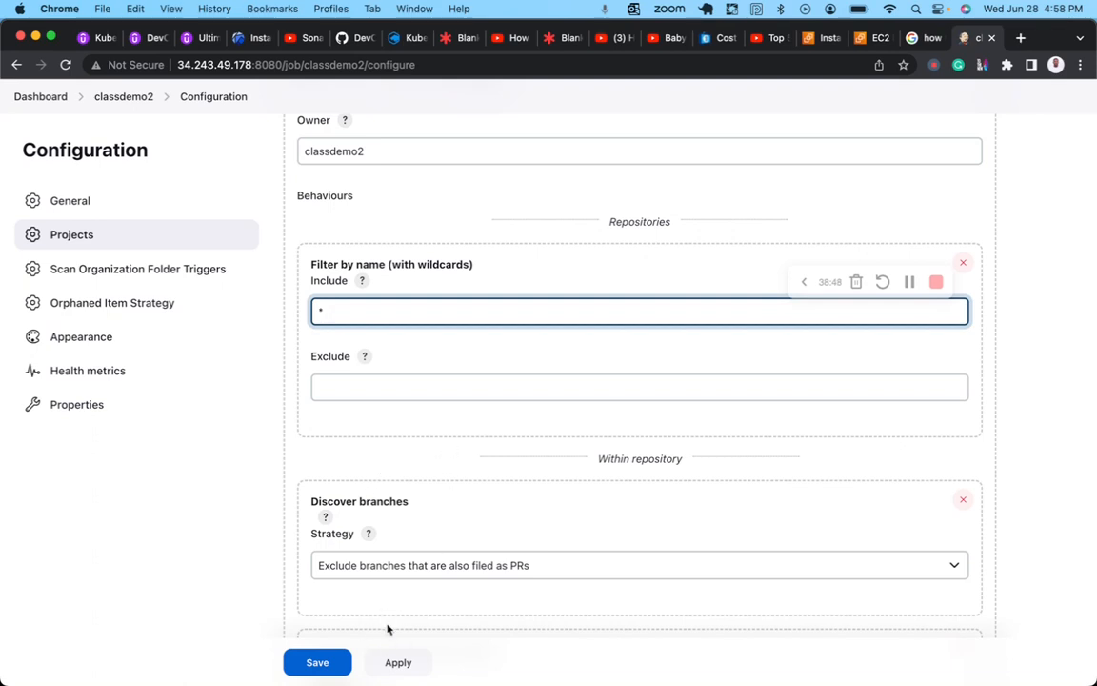
# Apply the organization folder's project settings, review the GitHub Organization source, and save the configuration
pyautogui.click(394, 665)
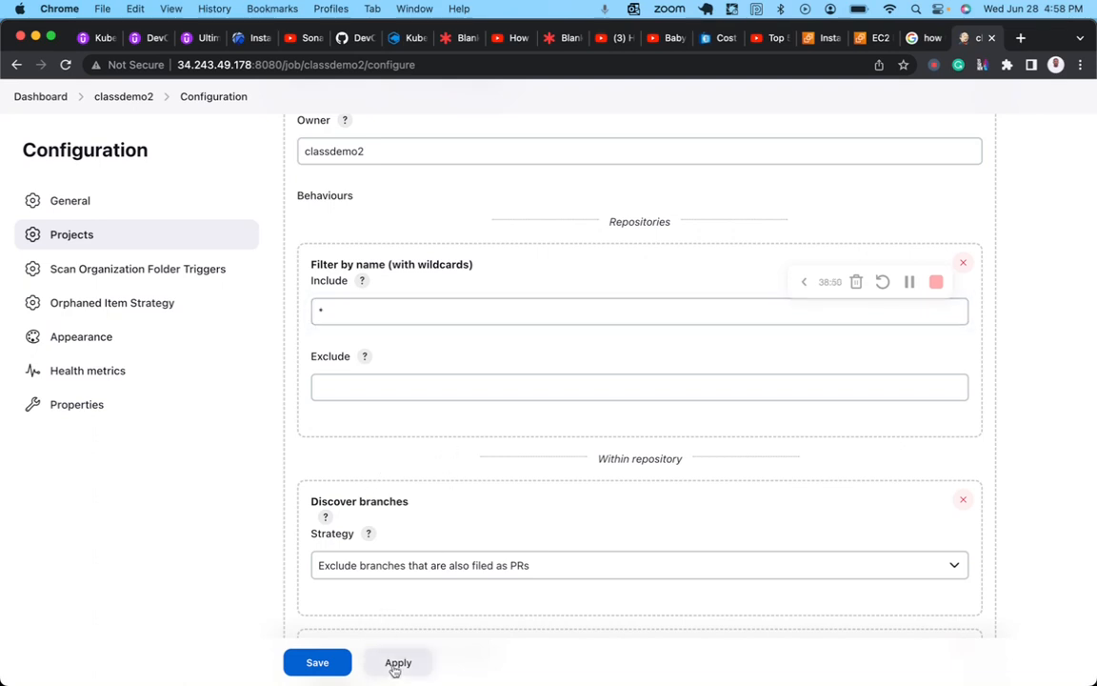
pyautogui.scroll(5, 431, 364)
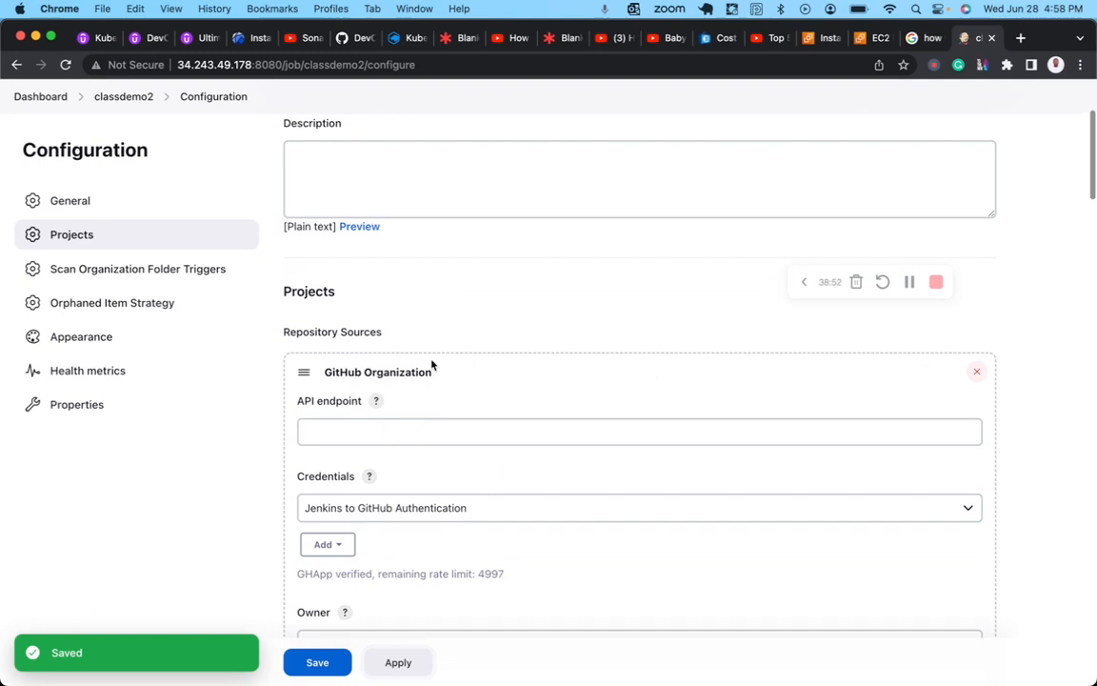
pyautogui.scroll(2, 431, 360)
pyautogui.scroll(-3, 431, 360)
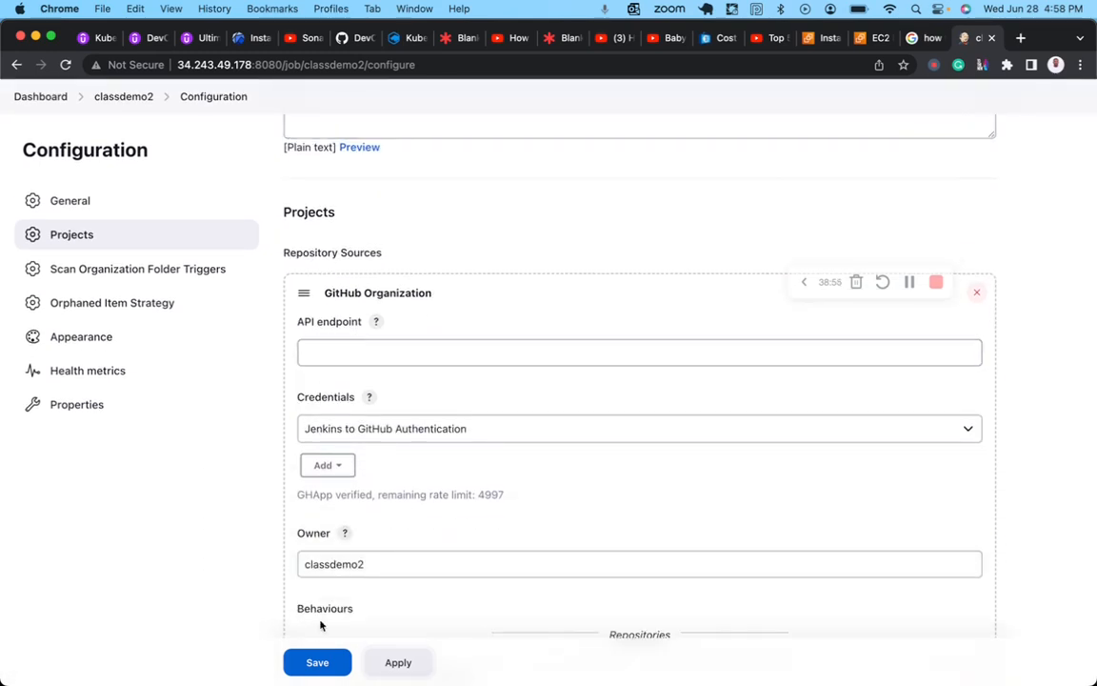
pyautogui.click(320, 664)
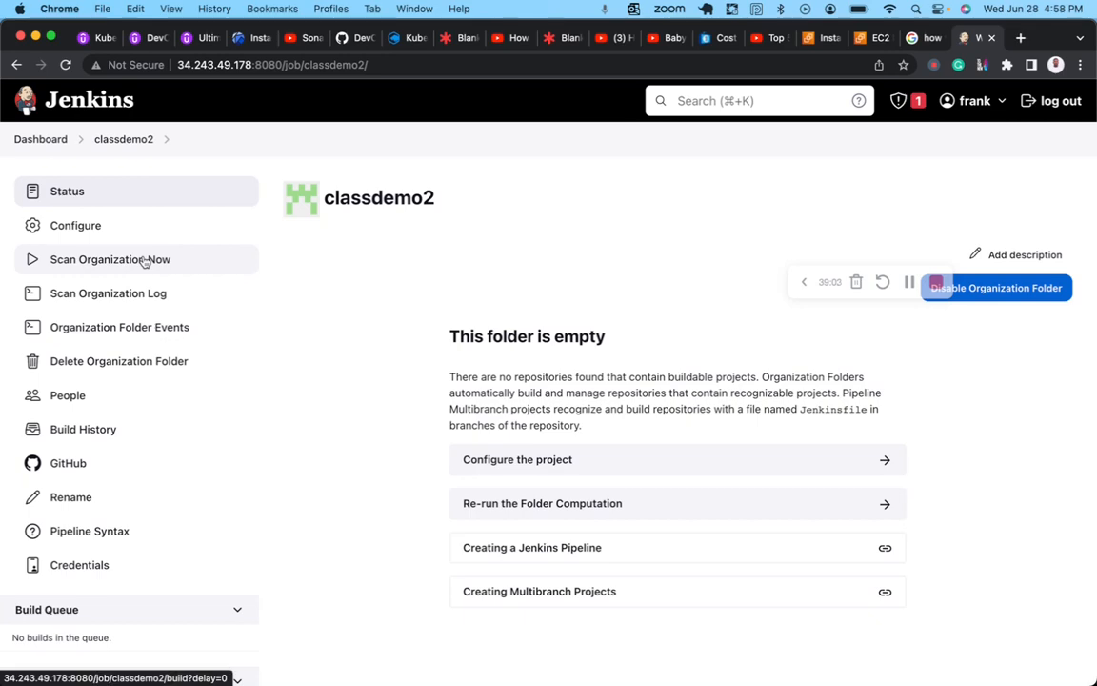
# Start a scan of the classdemo2 organization folder from its status page
pyautogui.click(33, 261)
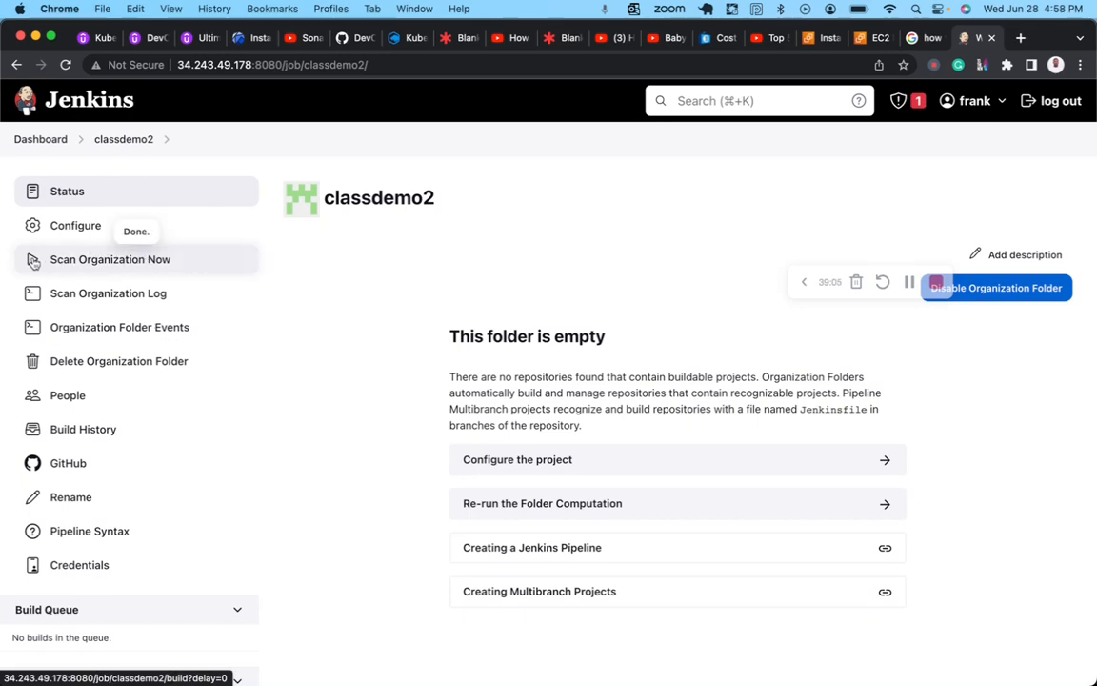
pyautogui.scroll(-2, 142, 289)
pyautogui.scroll(2, 144, 291)
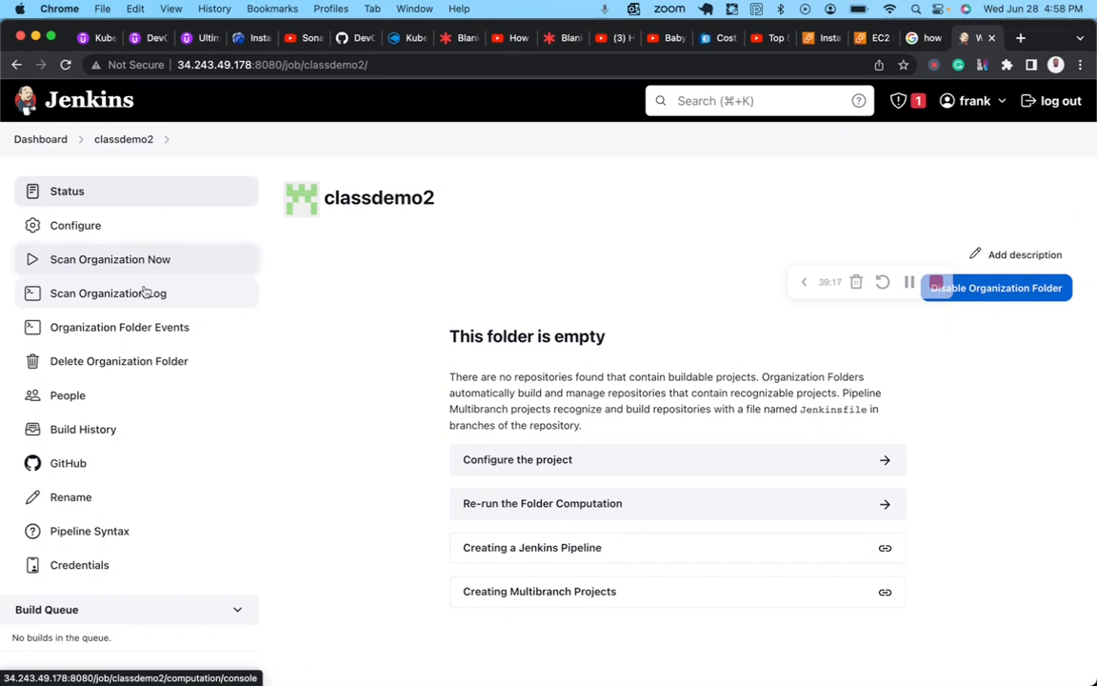
# Reopen the classdemo2 folder's configuration, check the GitHub Organization's API endpoint, and save it again
pyautogui.click(76, 228)
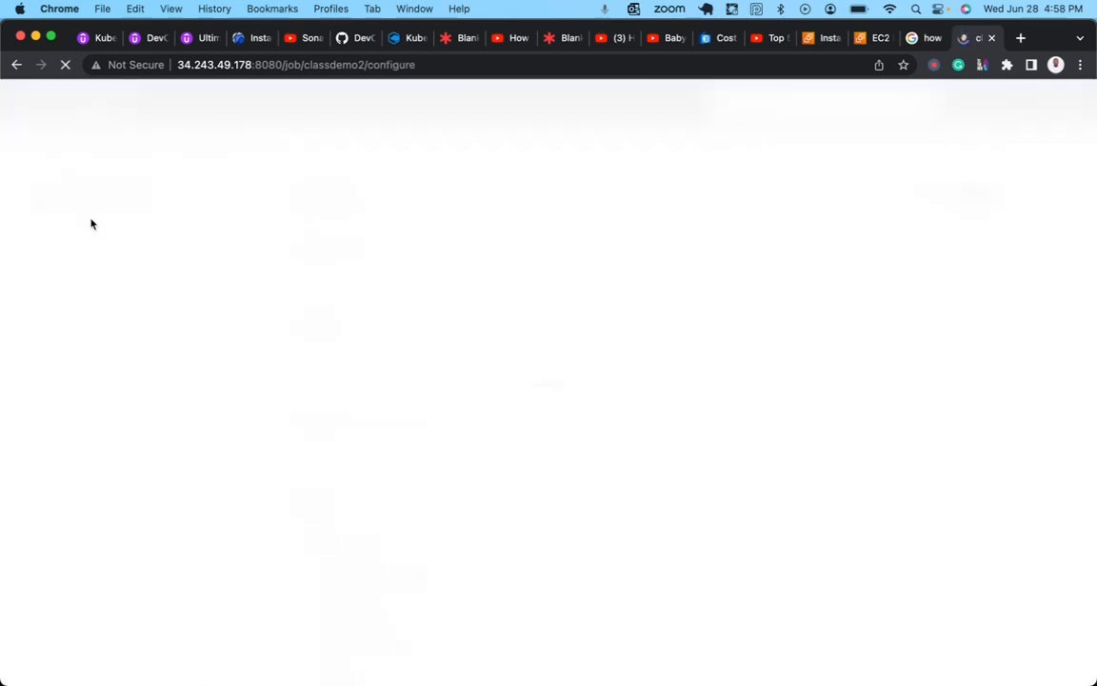
pyautogui.scroll(-3, 413, 439)
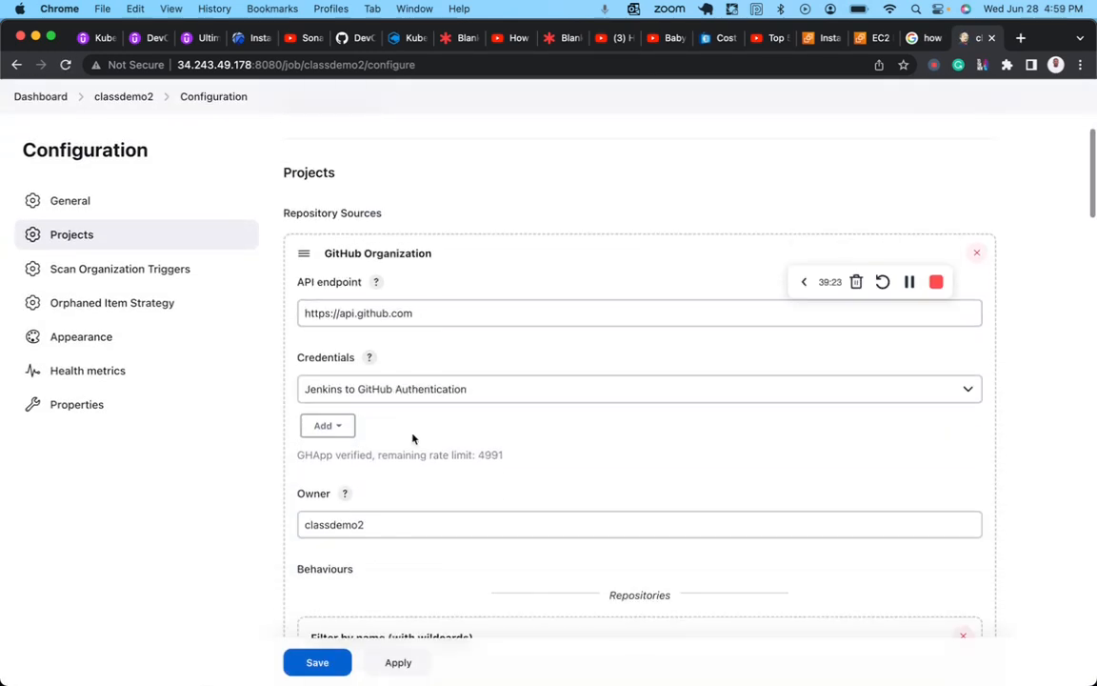
pyautogui.tripleClick(360, 313)
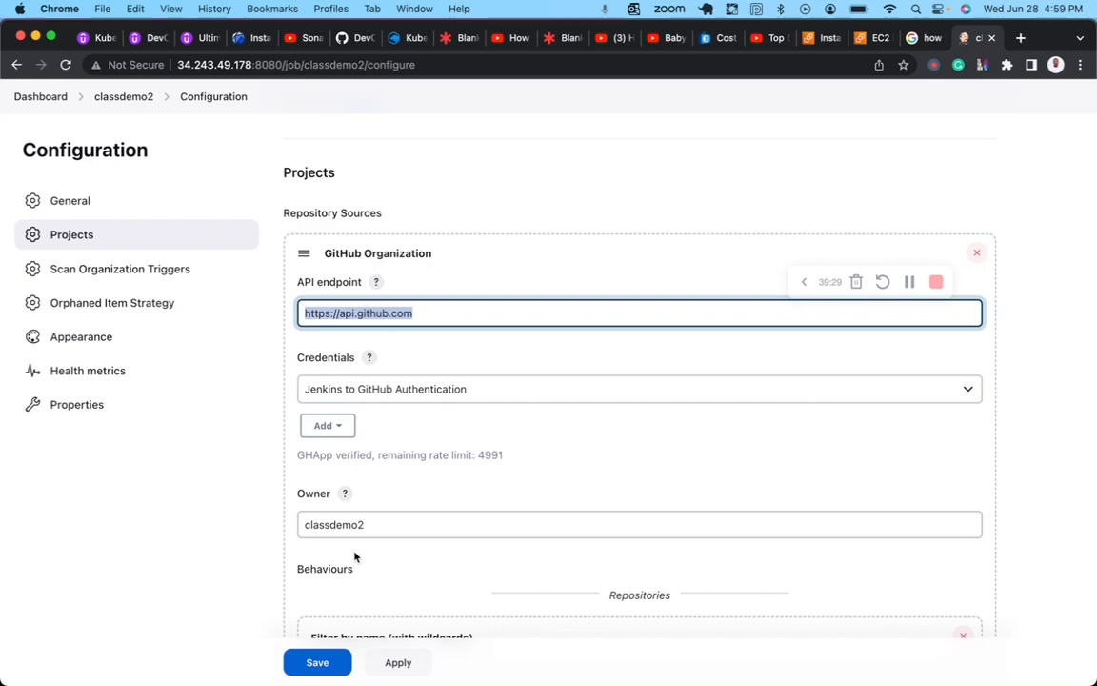
pyautogui.click(327, 663)
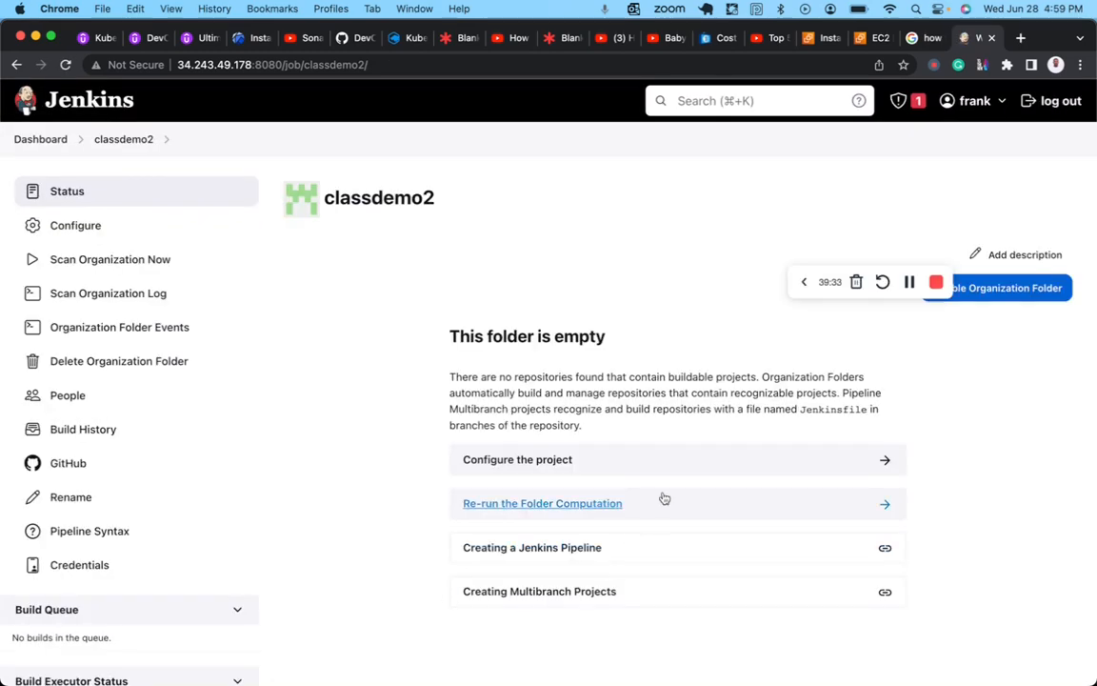
# Switch to the GitHub window and open the classdemo2 account's list of repositories
pyautogui.hotkey('ctrl', 'Up')
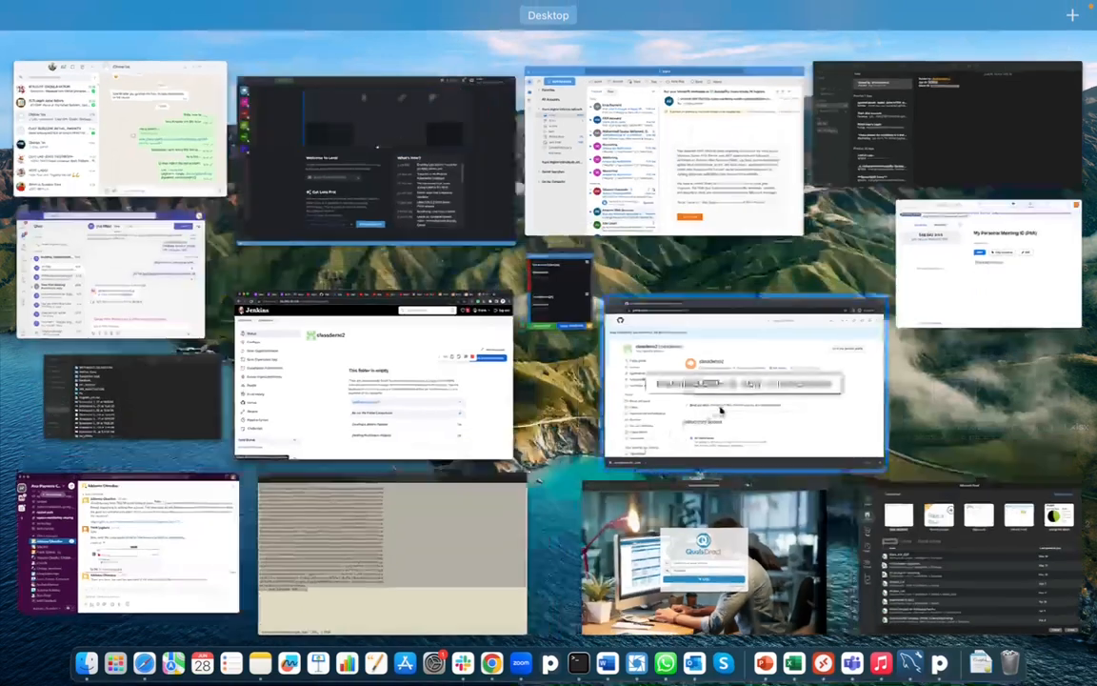
pyautogui.click(733, 408)
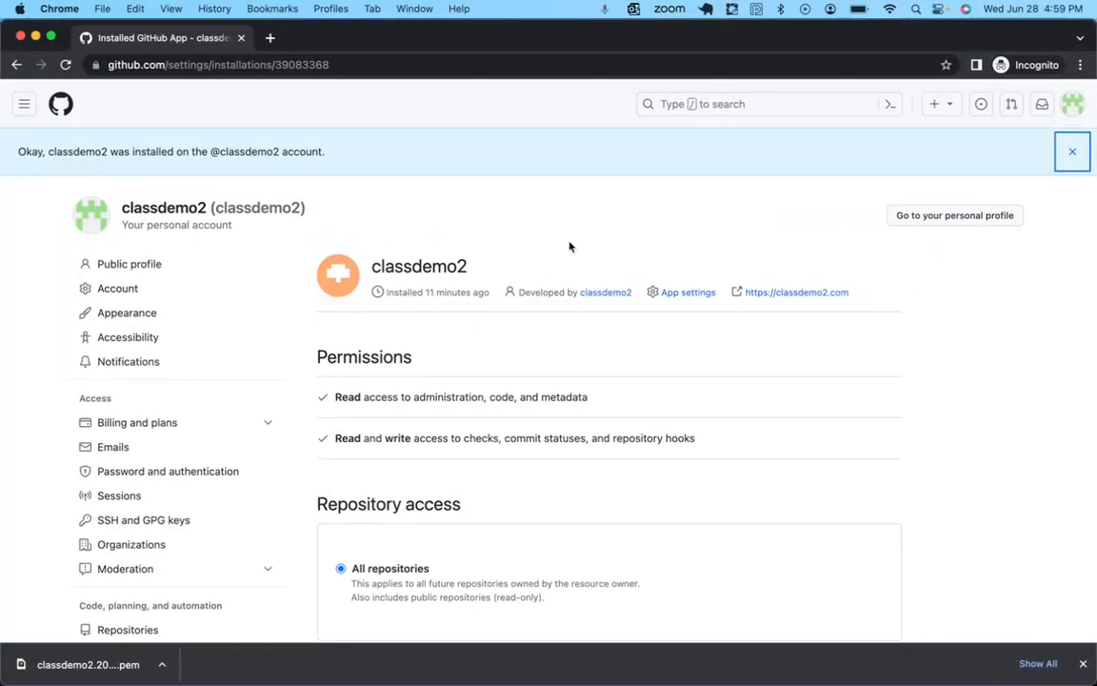
pyautogui.click(172, 211)
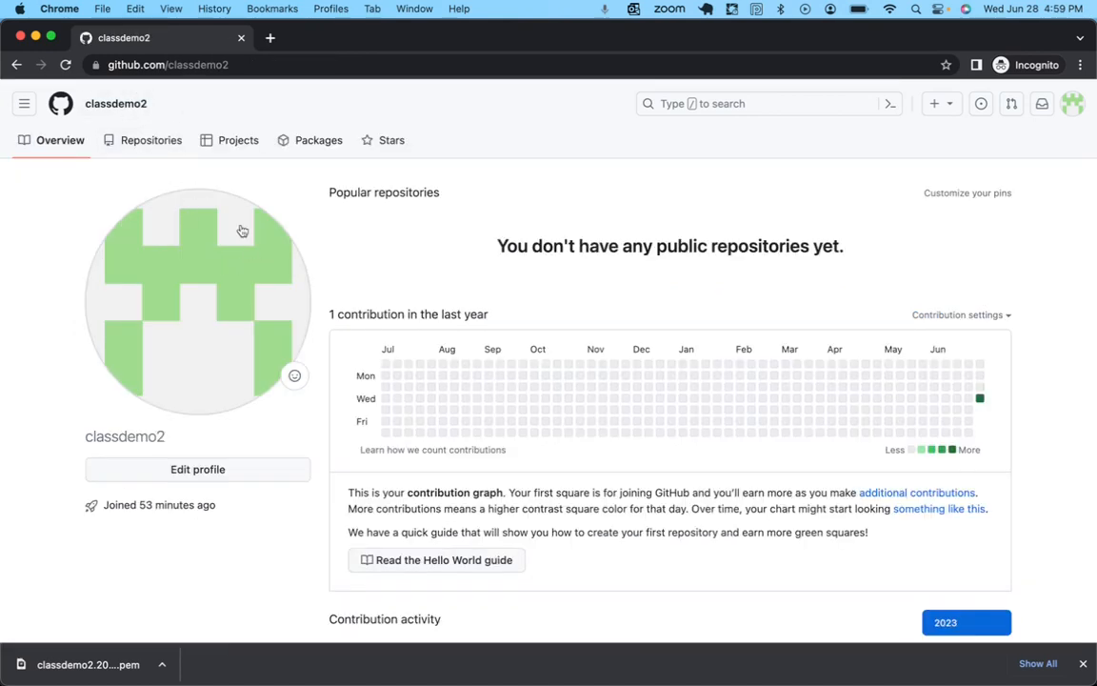
pyautogui.click(140, 143)
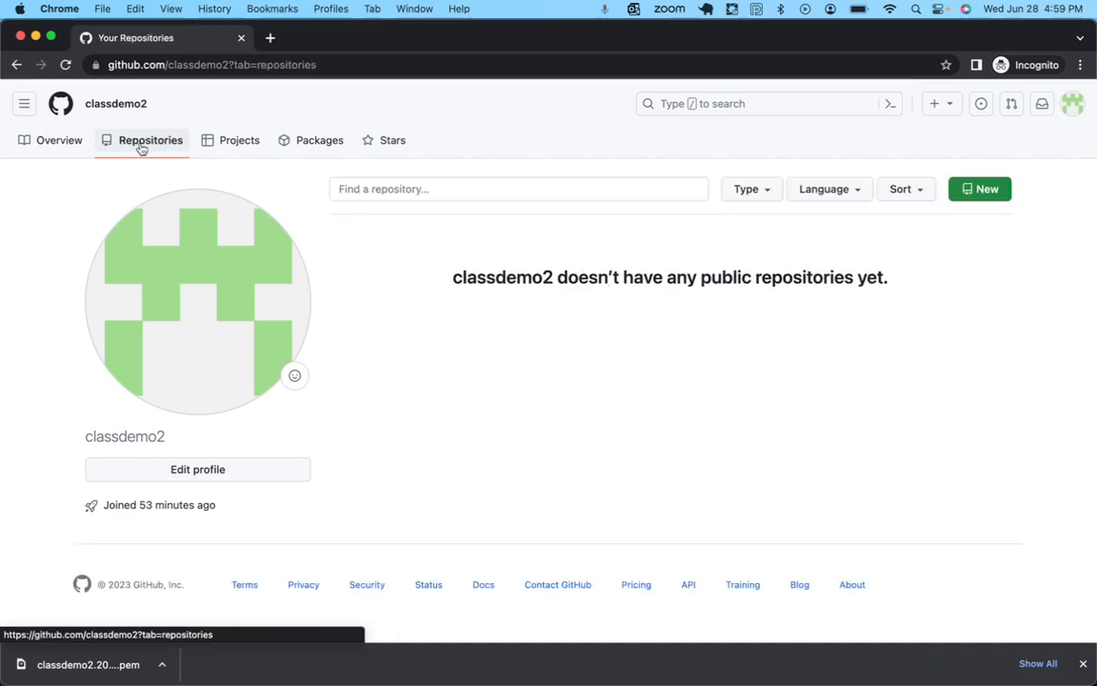
# Create a public repository named angular-app-v2 under classdemo2, initialized with a README file
pyautogui.click(985, 191)
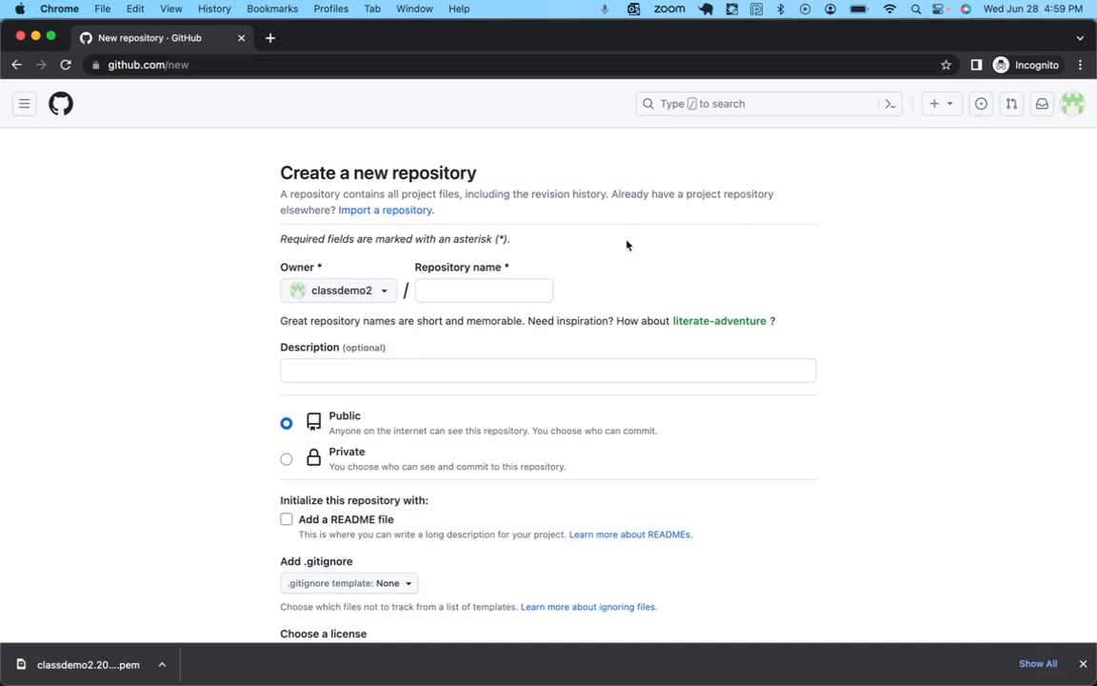
pyautogui.click(508, 296)
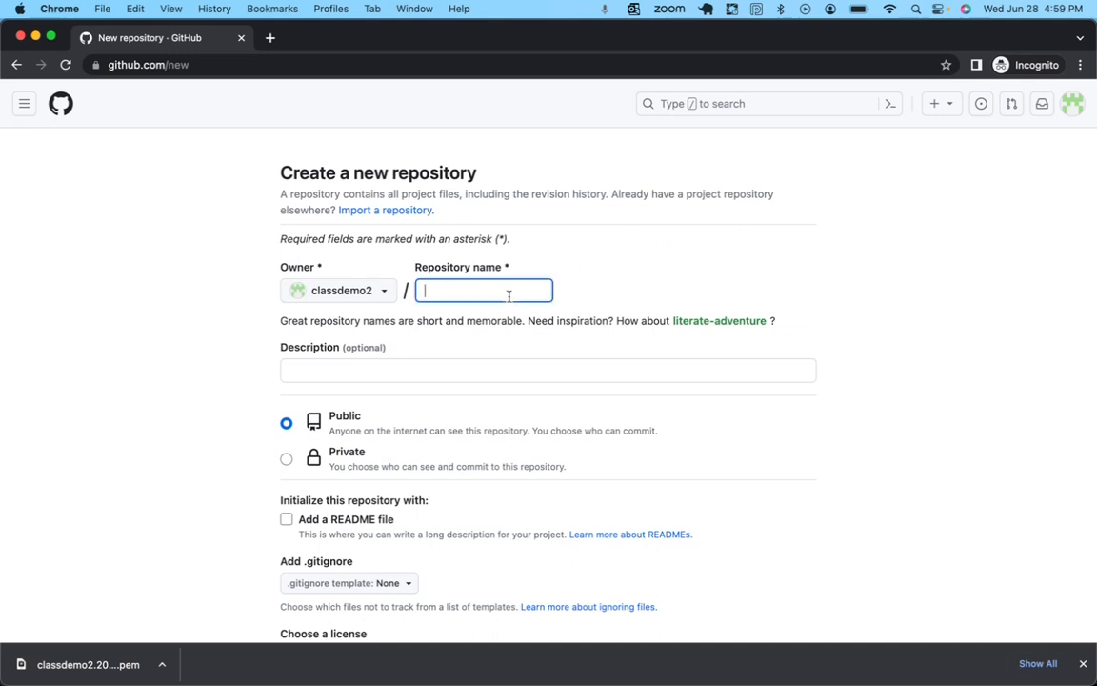
pyautogui.write('angu')
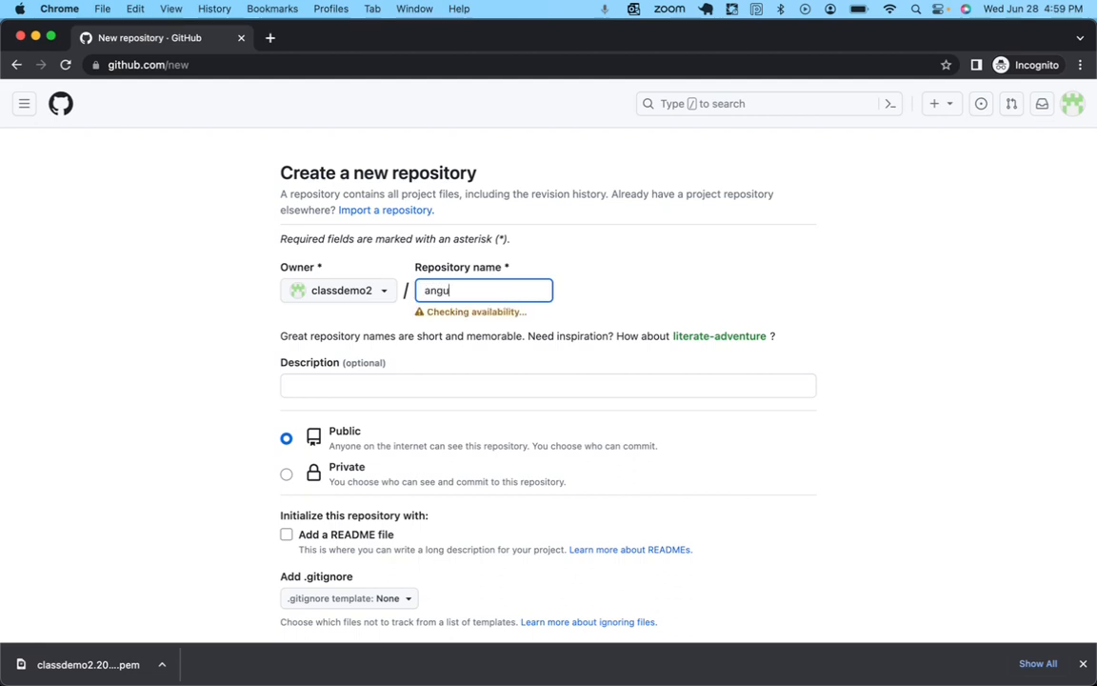
pyautogui.write('lar-app-v2')
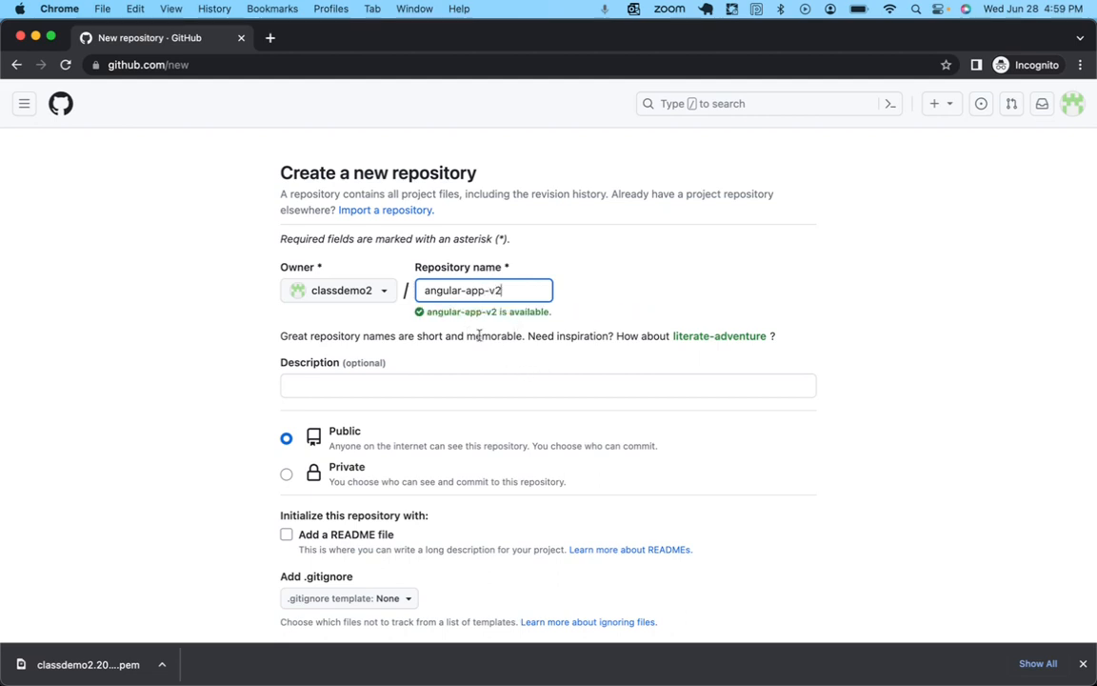
pyautogui.scroll(-2, 473, 354)
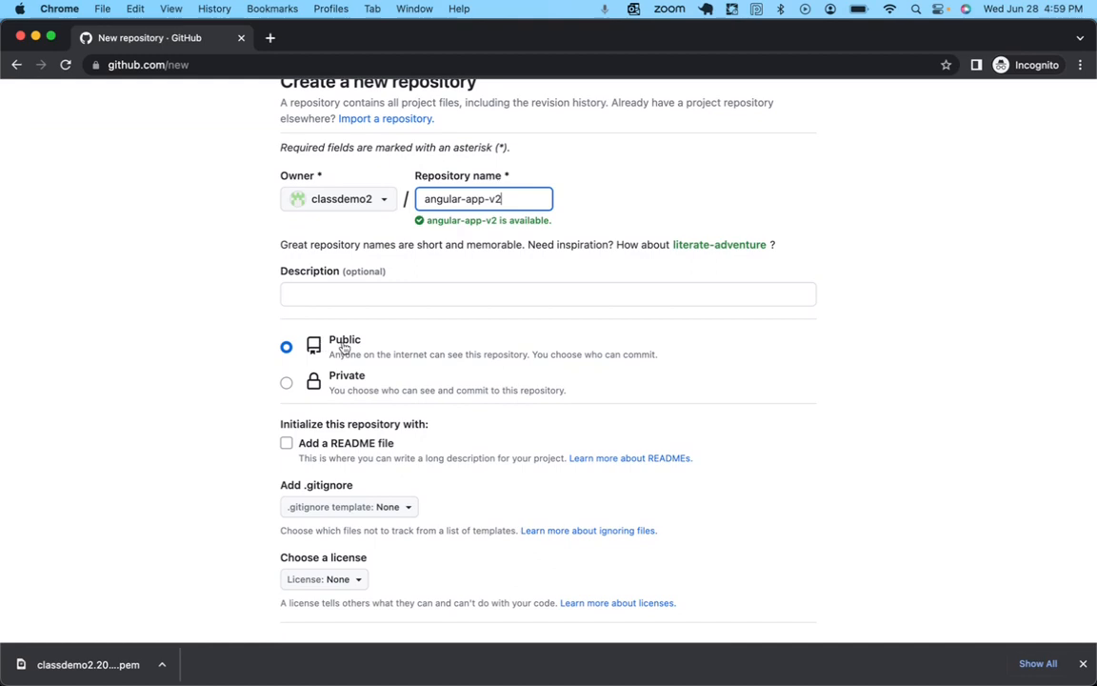
pyautogui.scroll(-4, 343, 345)
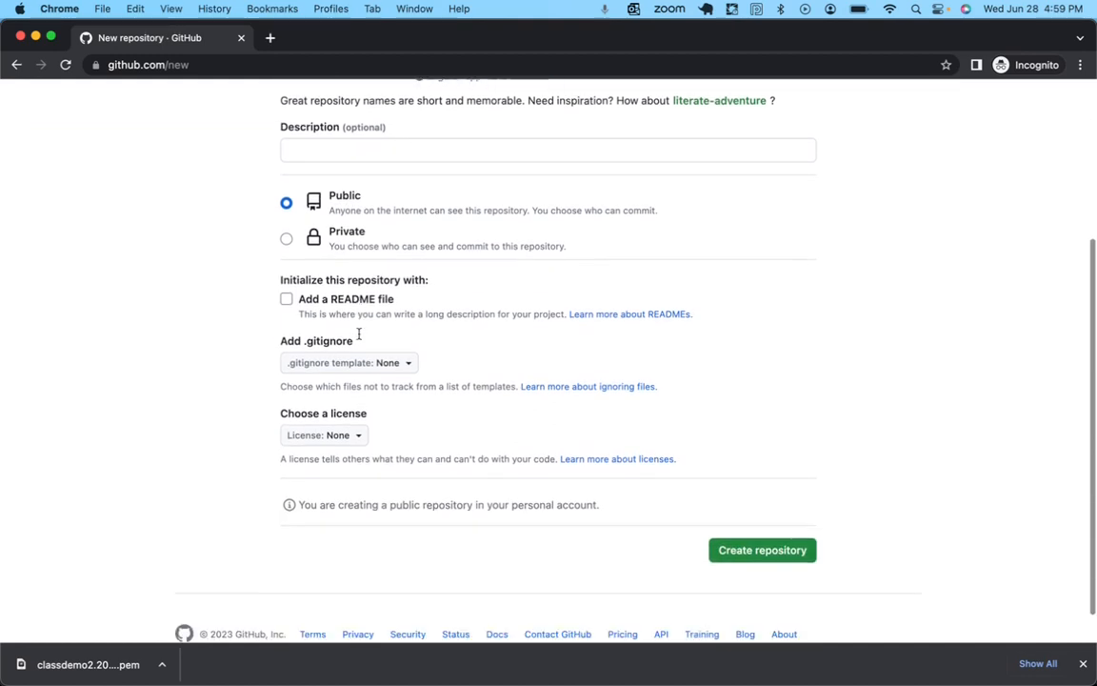
pyautogui.click(286, 267)
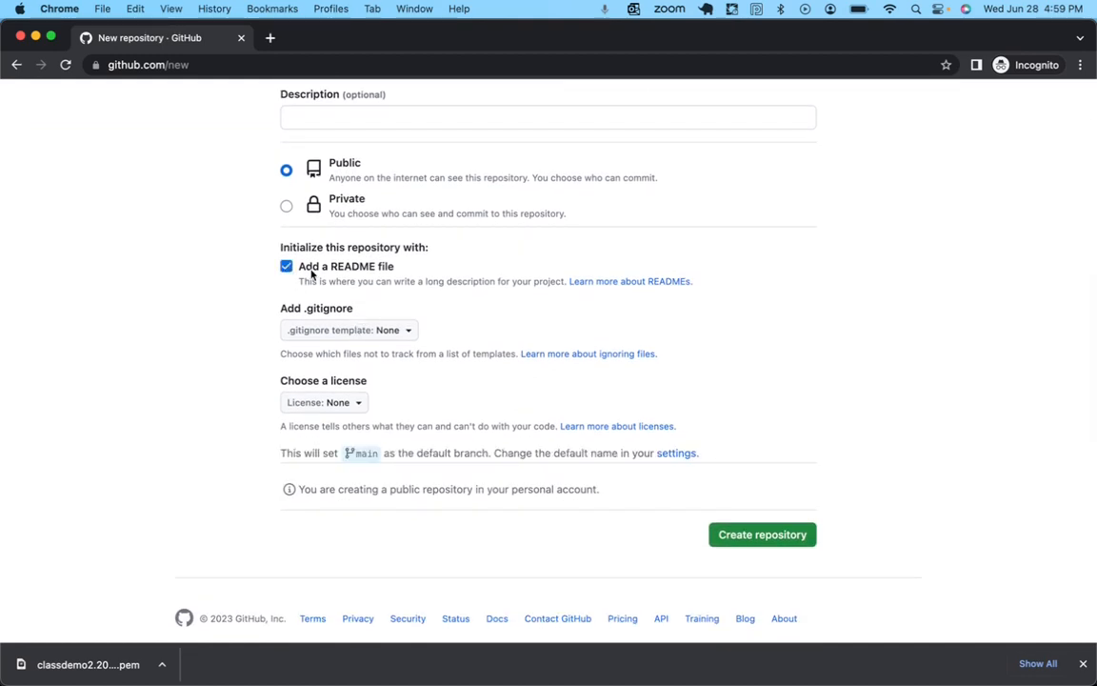
pyautogui.scroll(-1, 518, 428)
pyautogui.click(767, 515)
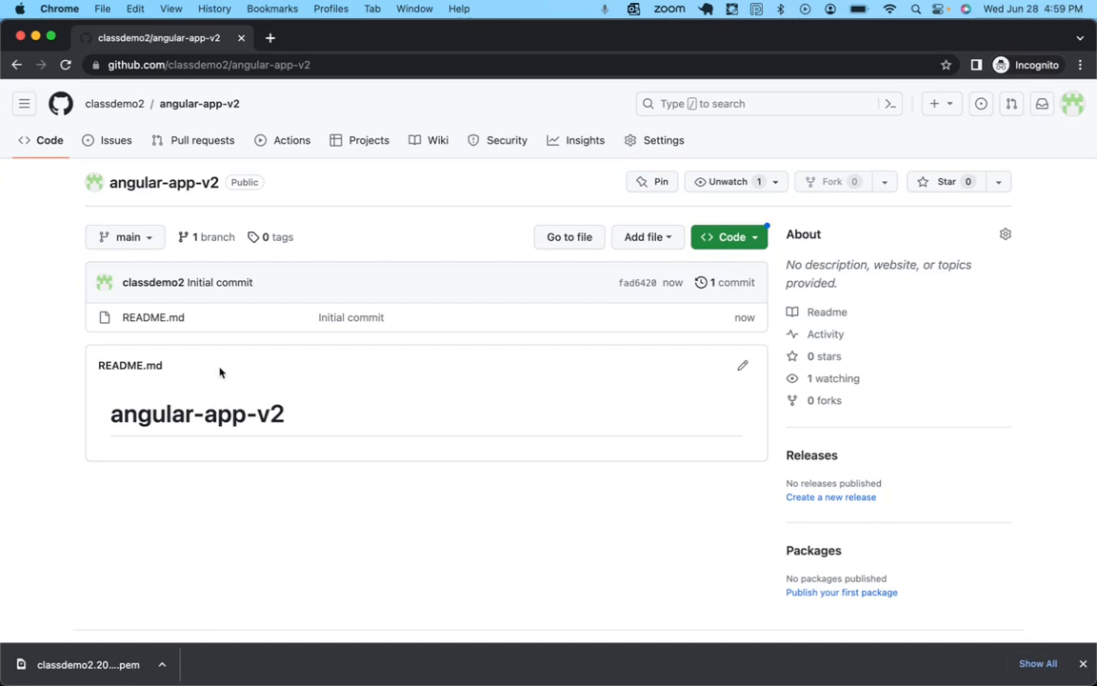
# Return to classdemo2's repository list and create a second public repository named nodejs-xpress-app, initialized with a README file
pyautogui.click(126, 112)
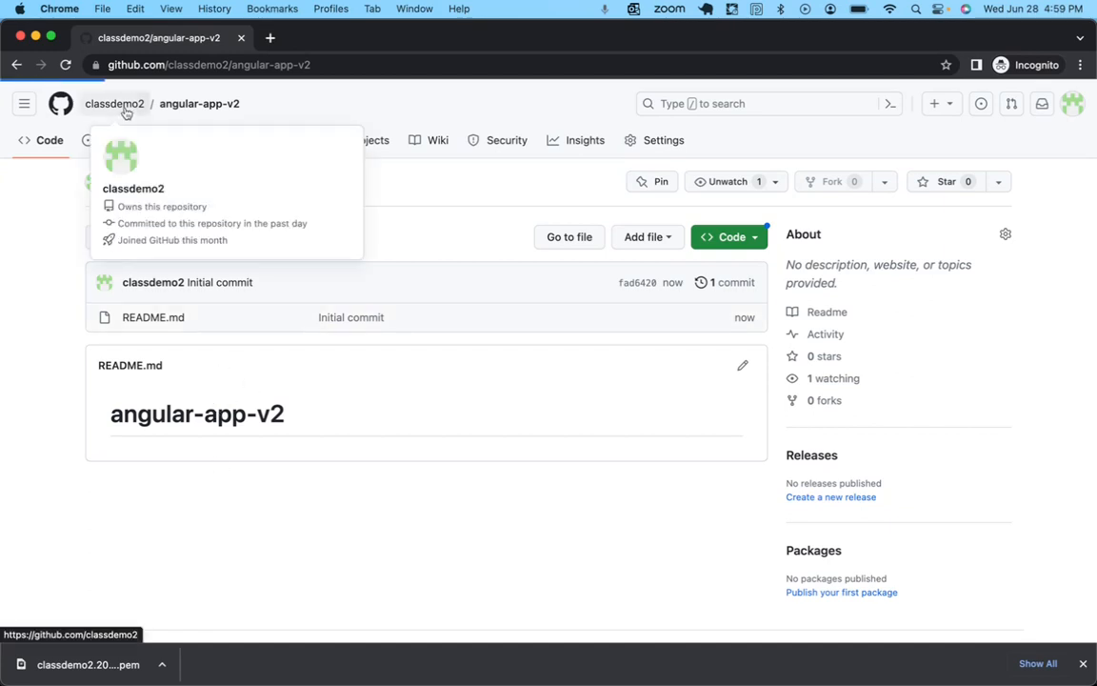
pyautogui.click(160, 140)
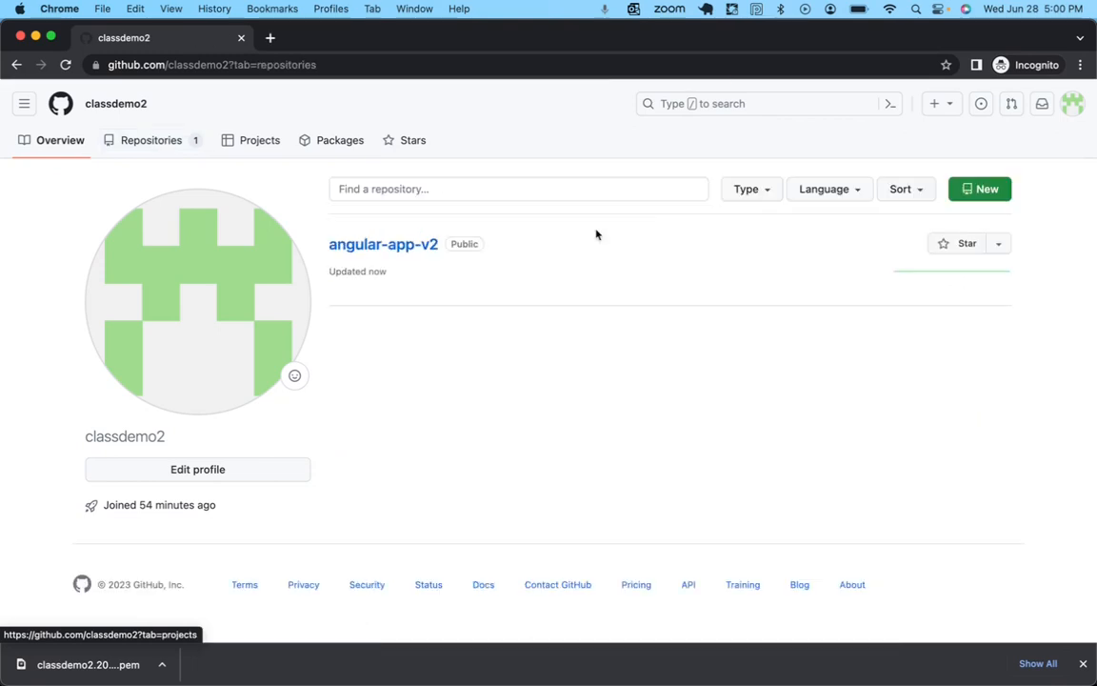
pyautogui.click(982, 194)
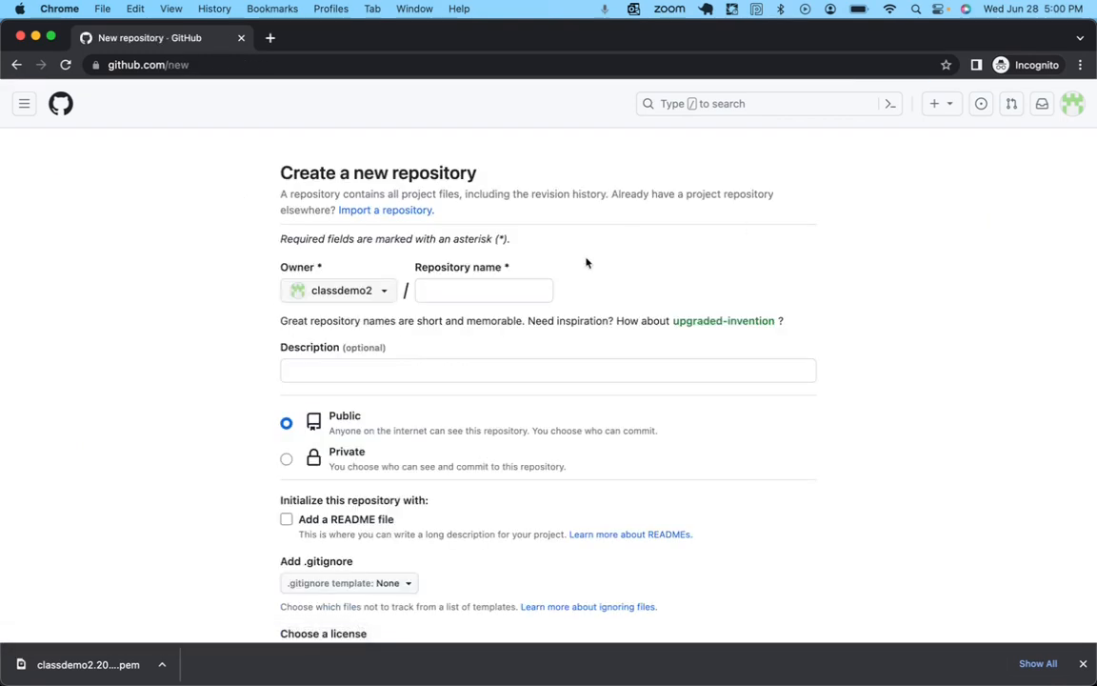
pyautogui.click(525, 293)
pyautogui.write('no')
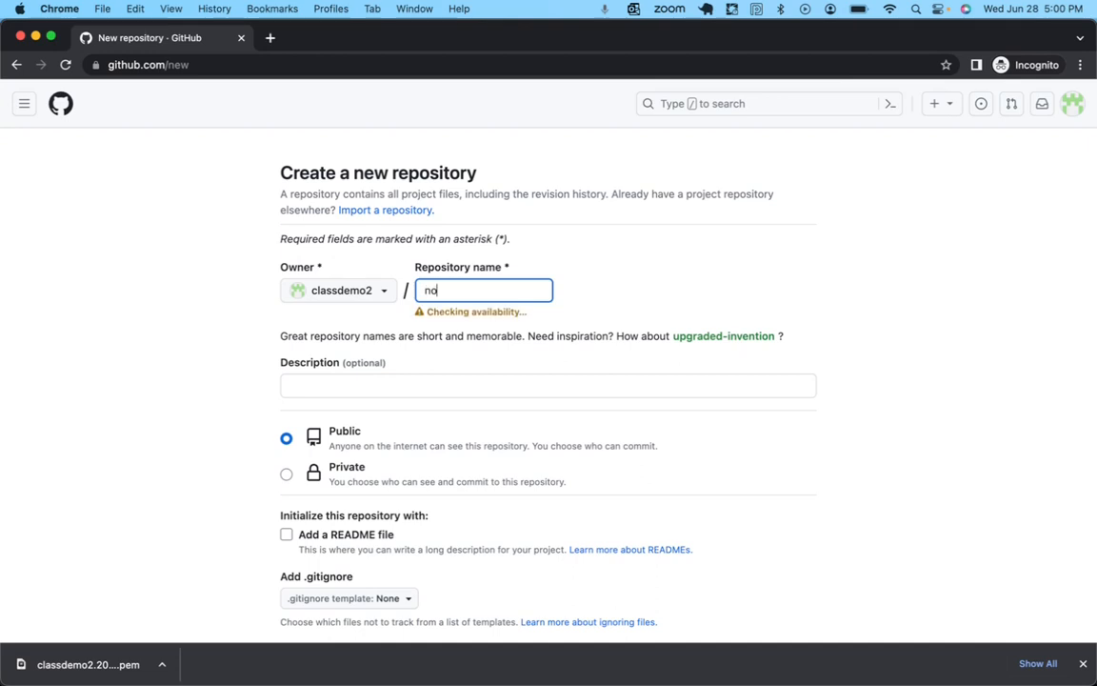
pyautogui.write('dejs-')
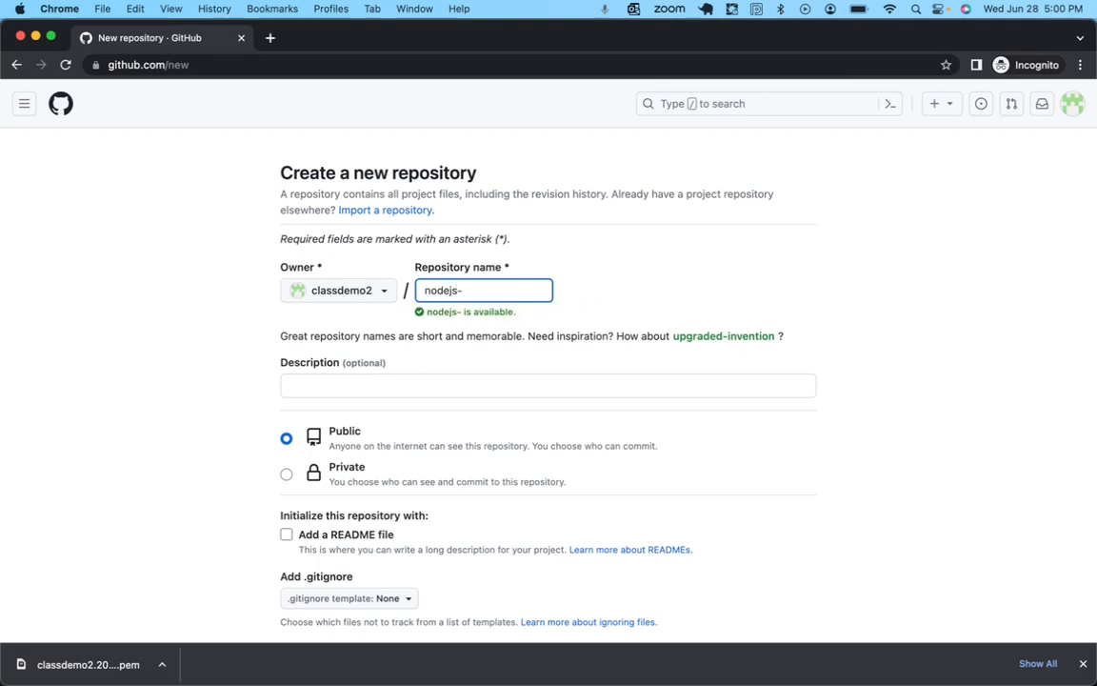
pyautogui.write('x')
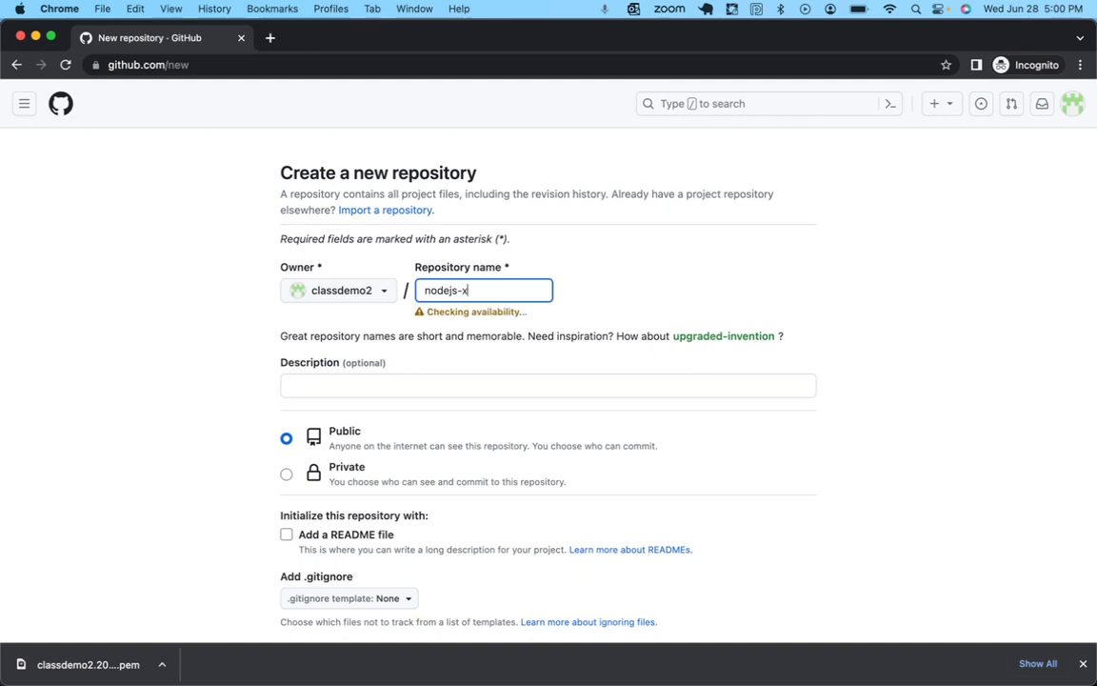
pyautogui.write('press-app')
pyautogui.scroll(-5, 489, 385)
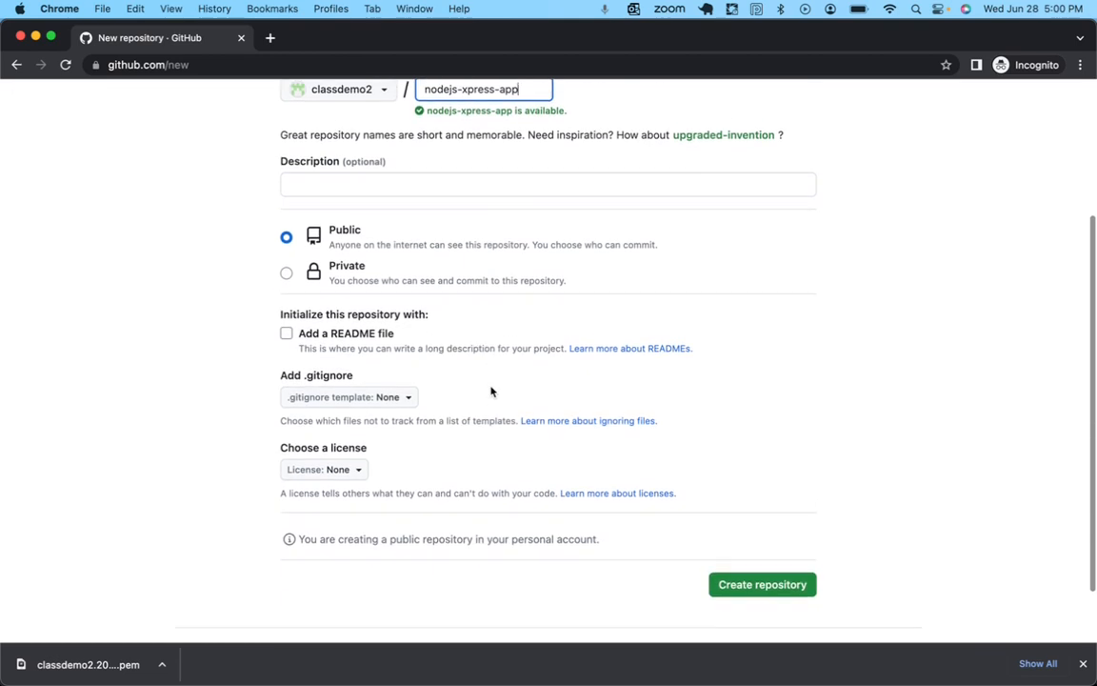
pyautogui.click(338, 309)
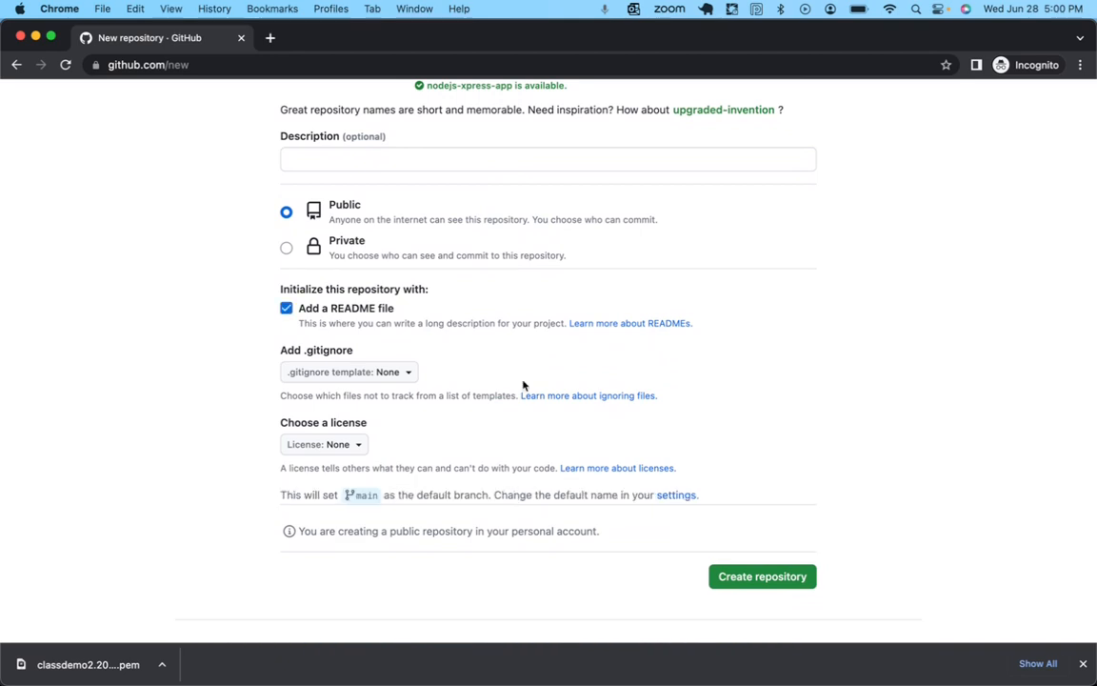
pyautogui.click(767, 578)
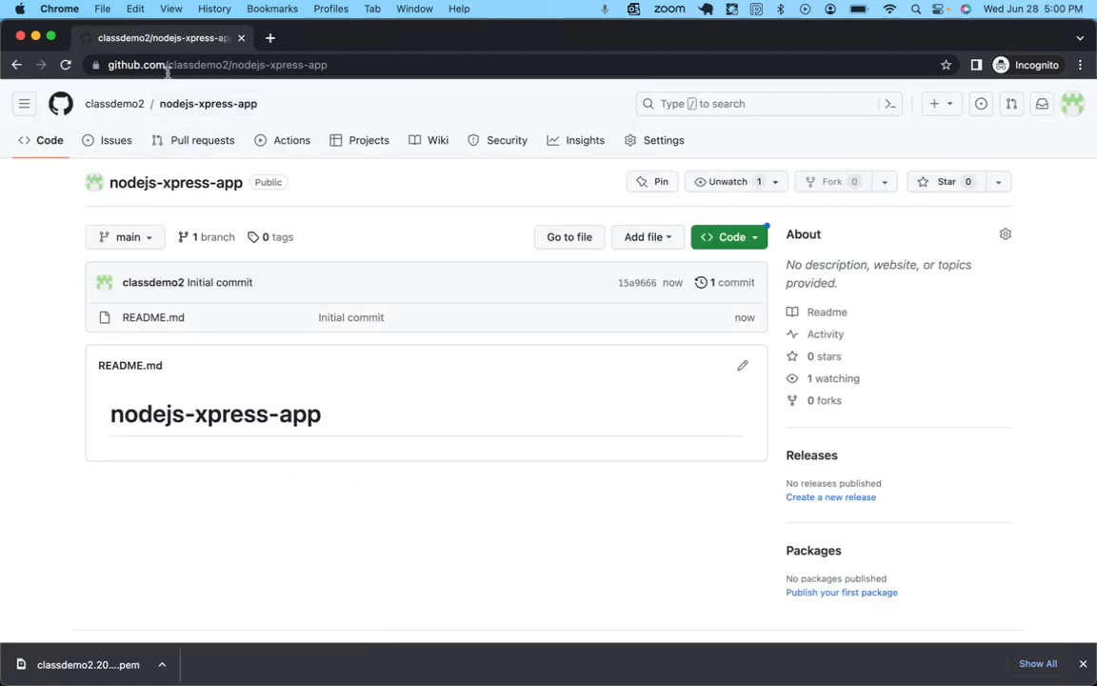
# Switch back to Jenkins and rescan the classdemo2 organization folder, checking the build queue and executor status
pyautogui.hotkey('ctrl', 'Up')
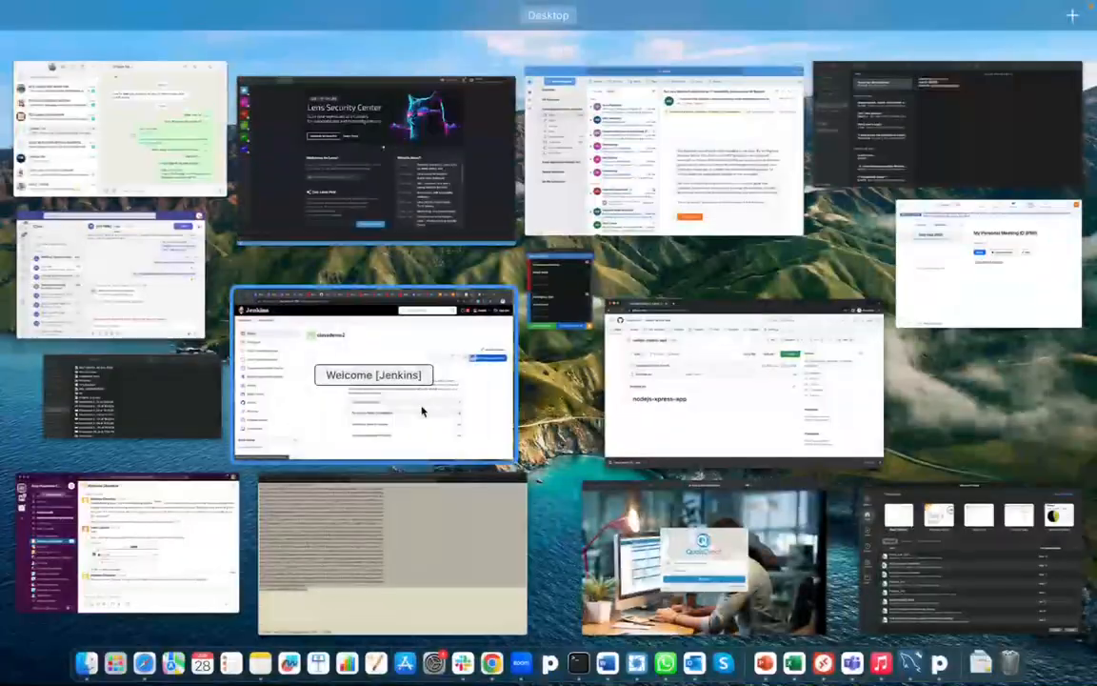
pyautogui.click(422, 411)
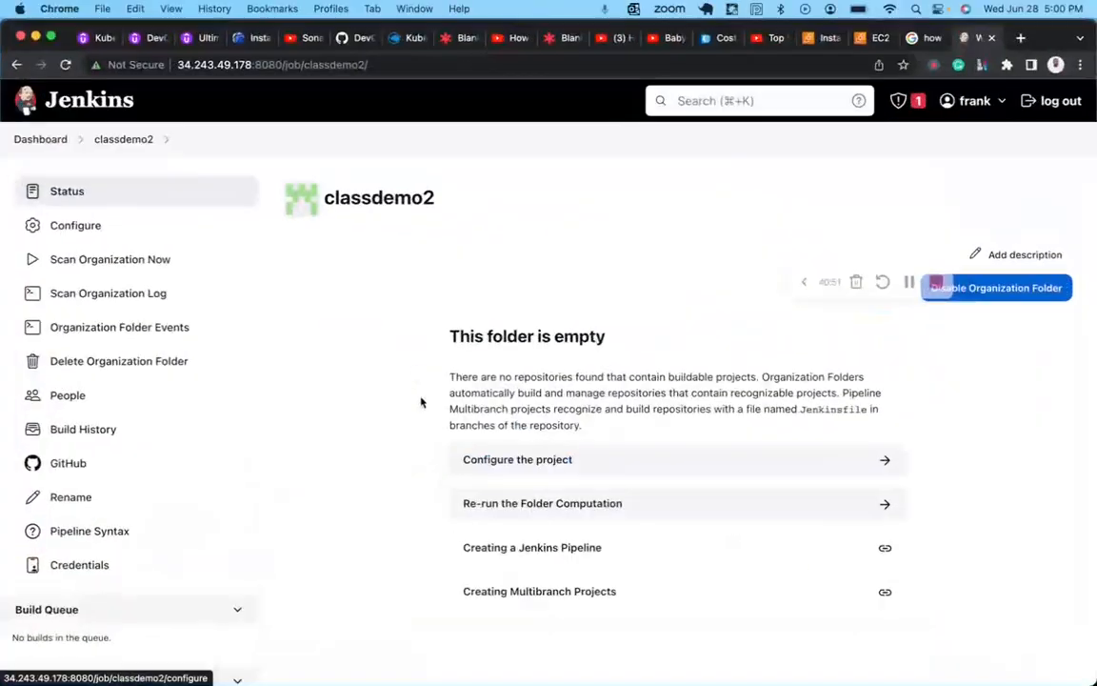
pyautogui.click(31, 264)
pyautogui.scroll(-3, 123, 323)
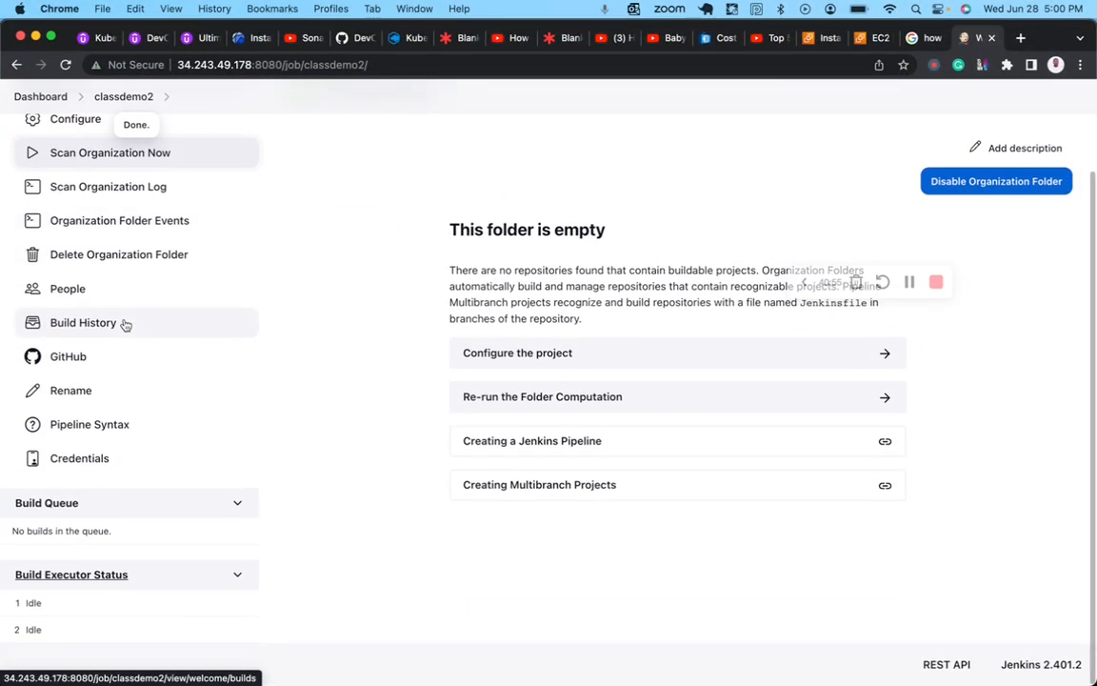
pyautogui.click(103, 159)
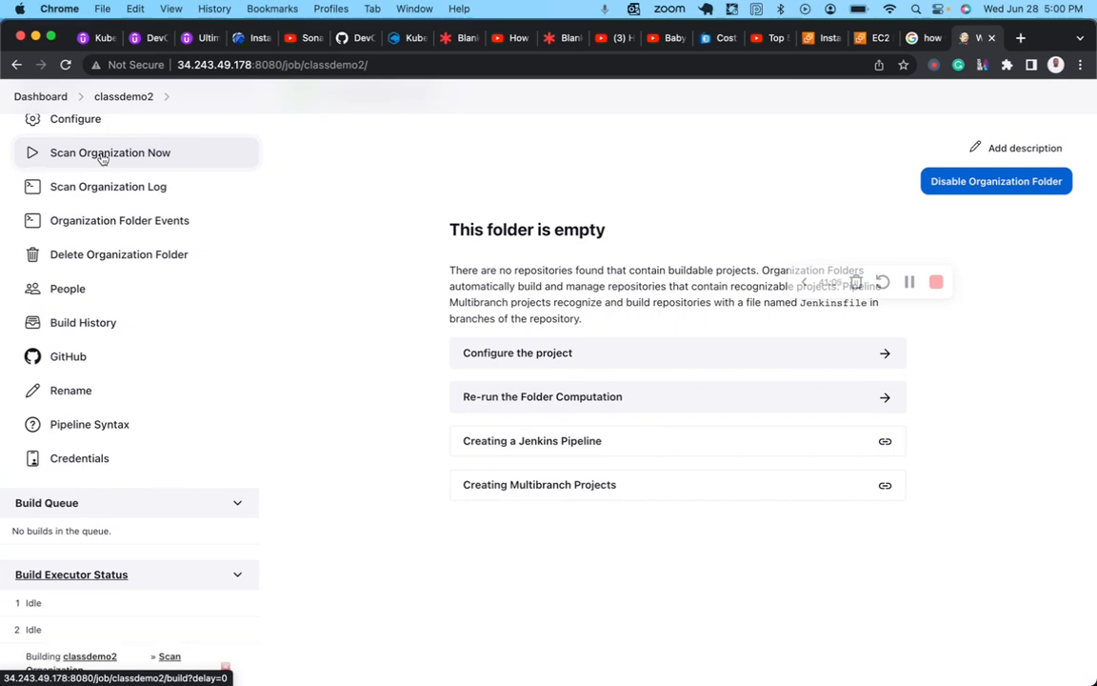
# Switch to the GitHub window and start a new file named Jenkinsfile in the nodejs-xpress-app repository's main branch
pyautogui.hotkey('ctrl', 'Up')
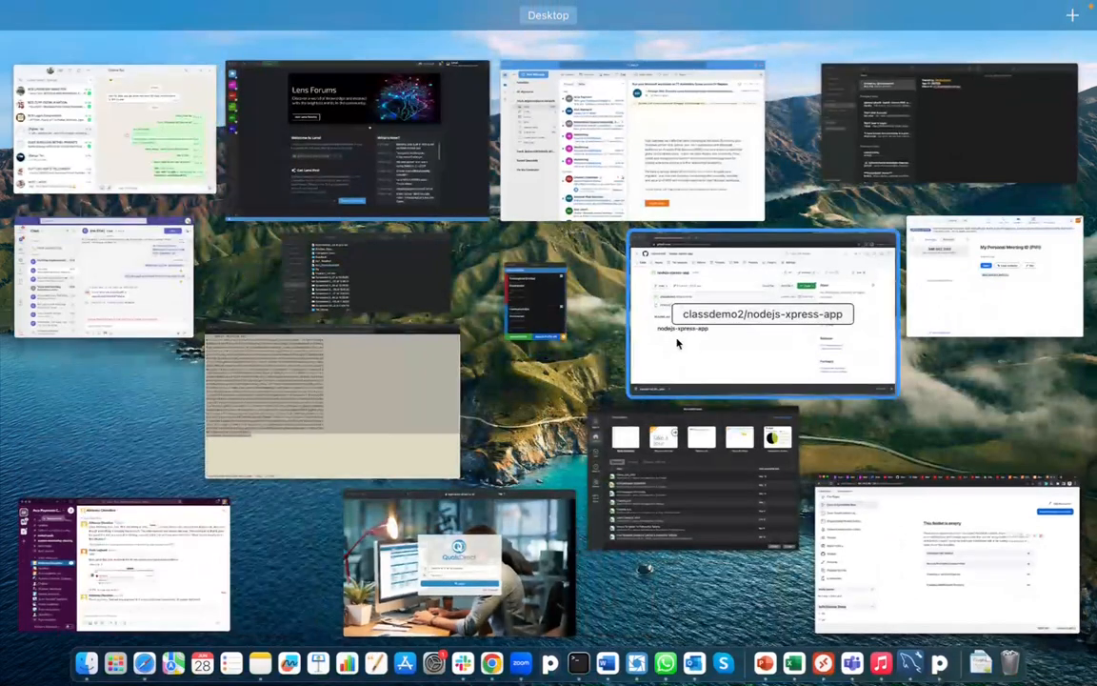
pyautogui.click(677, 343)
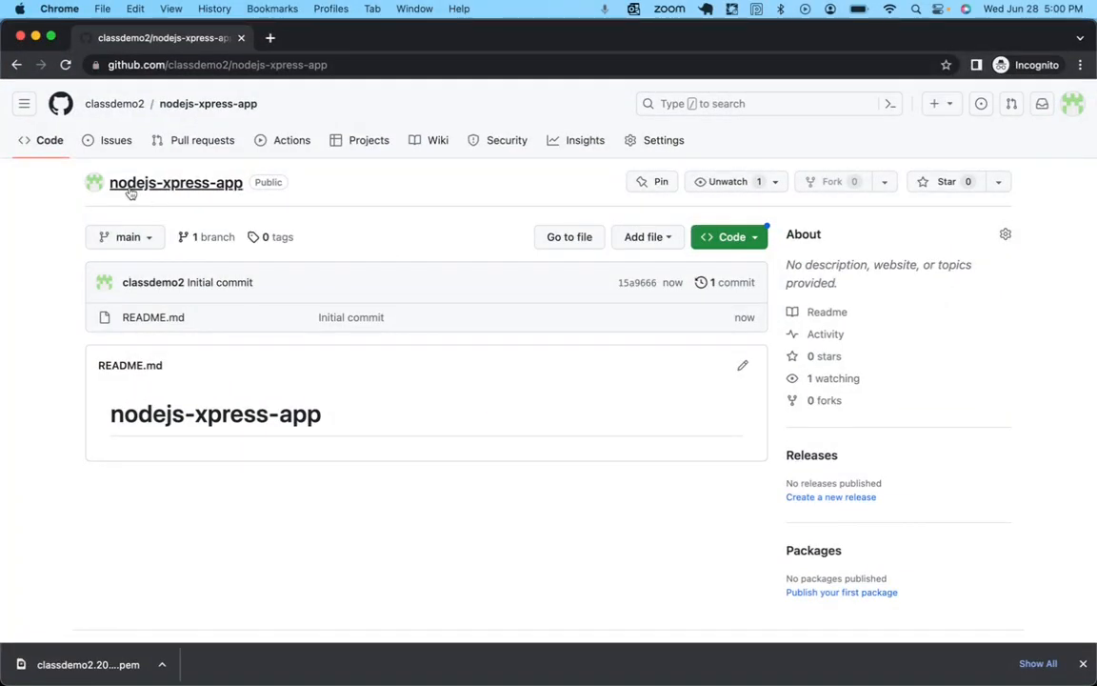
pyautogui.click(648, 244)
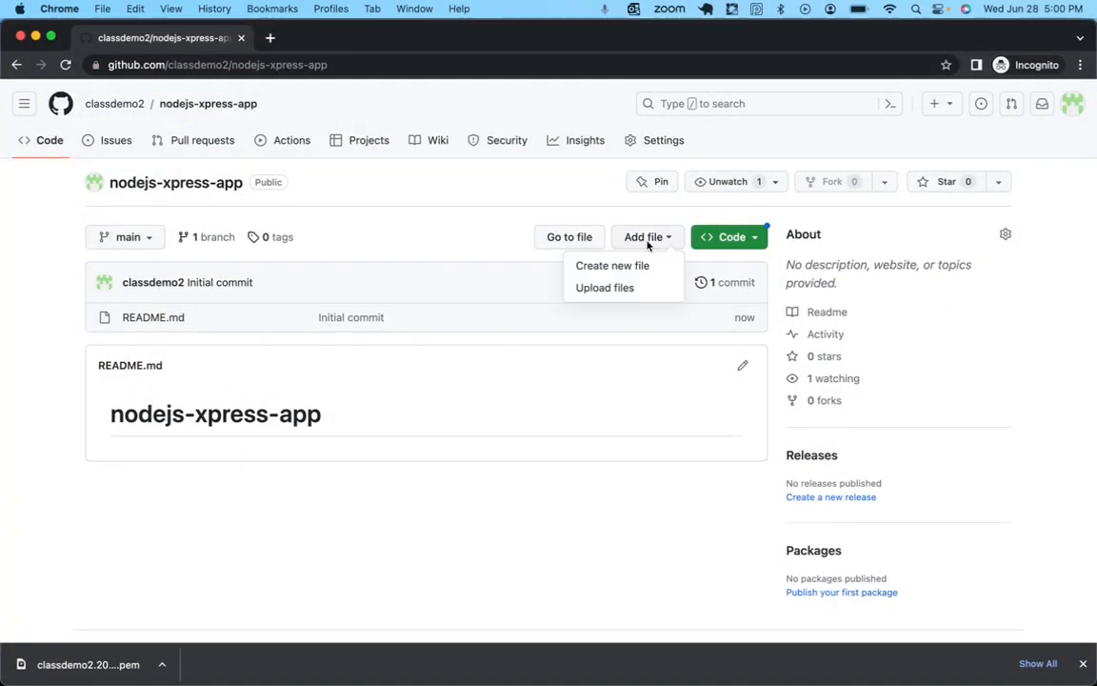
pyautogui.click(615, 268)
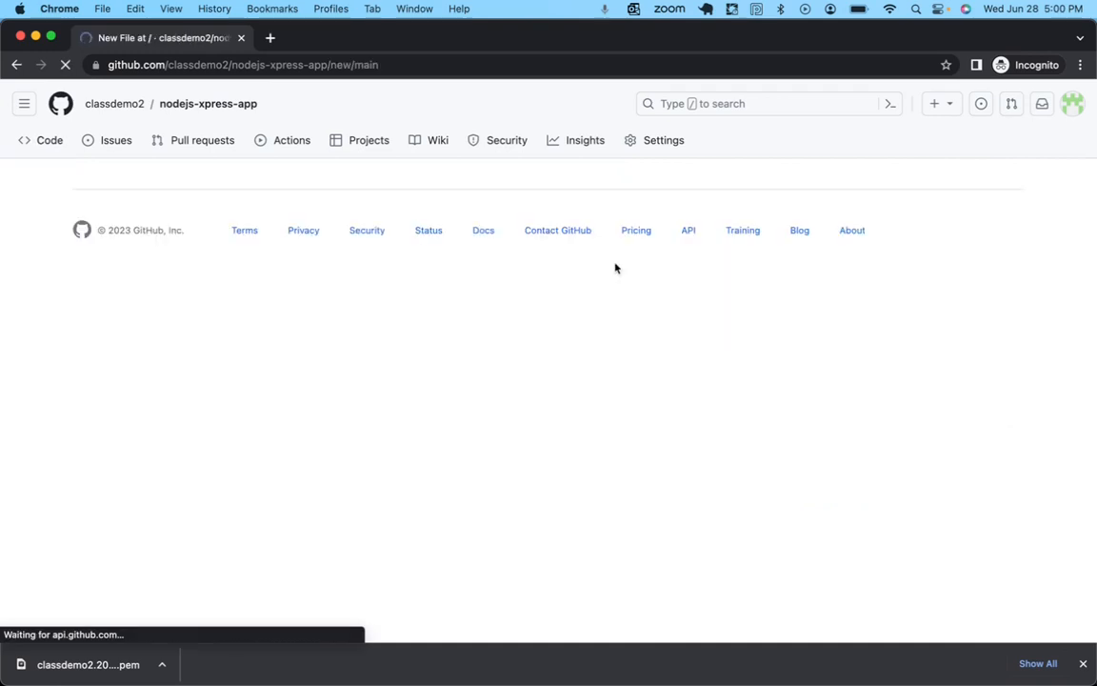
pyautogui.click(437, 189)
pyautogui.write('Jenkinsfile')
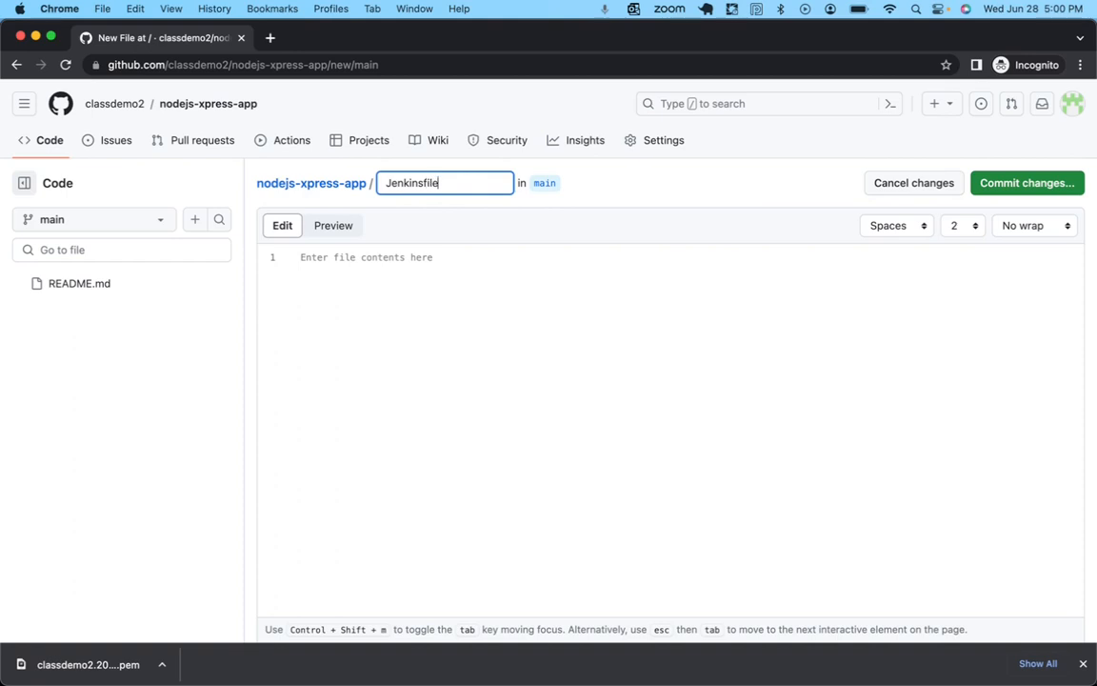
# Start writing a pipeline block by hand in the Jenkinsfile, with an agent line set to any
pyautogui.click(365, 260)
pyautogui.write('pipeline')
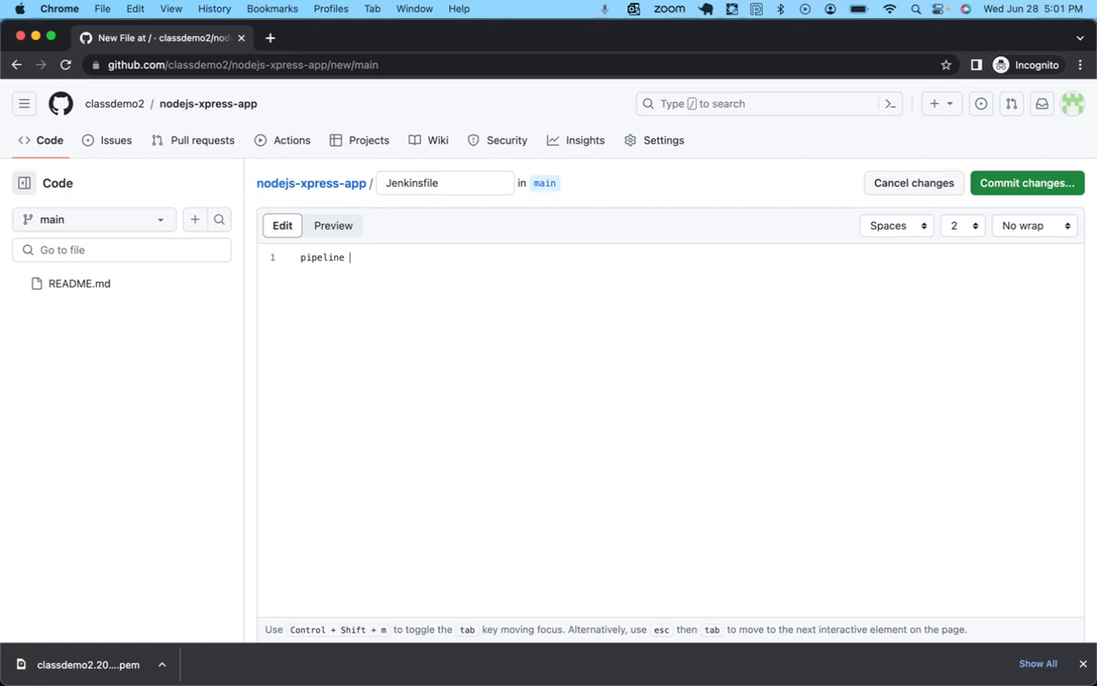
pyautogui.write(' {')
pyautogui.press('Return')
pyautogui.write('ageny any')
pyautogui.press('Return')
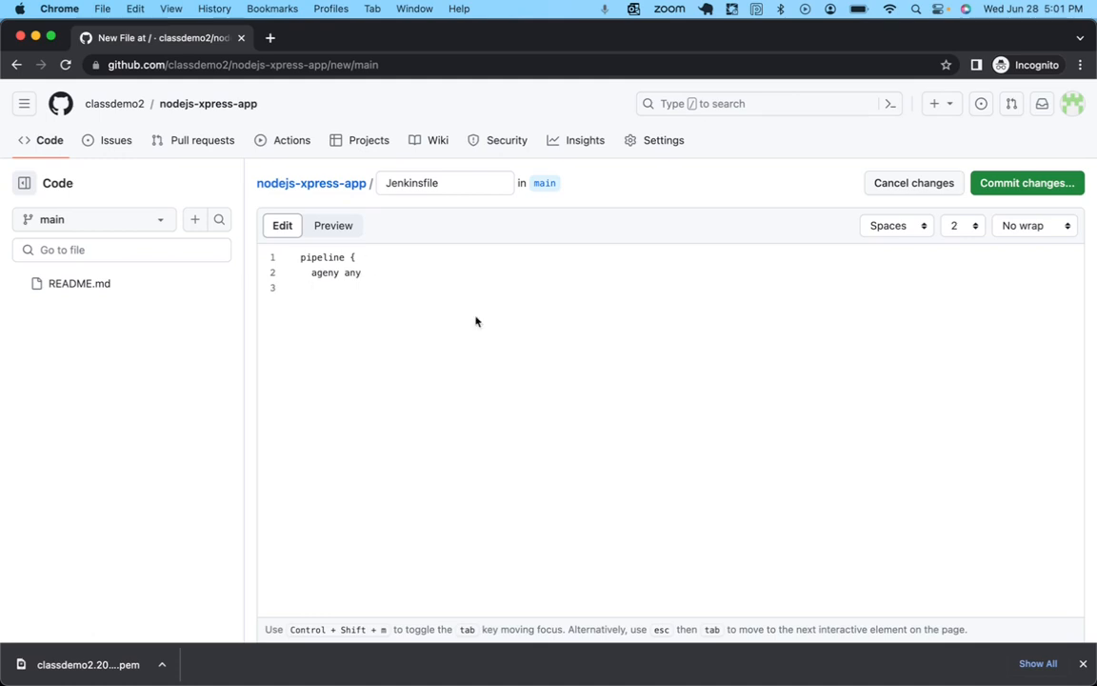
# Search Google in a new tab for "sample jenkins declarative pipeline"
pyautogui.click(269, 38)
pyautogui.write('sampple')
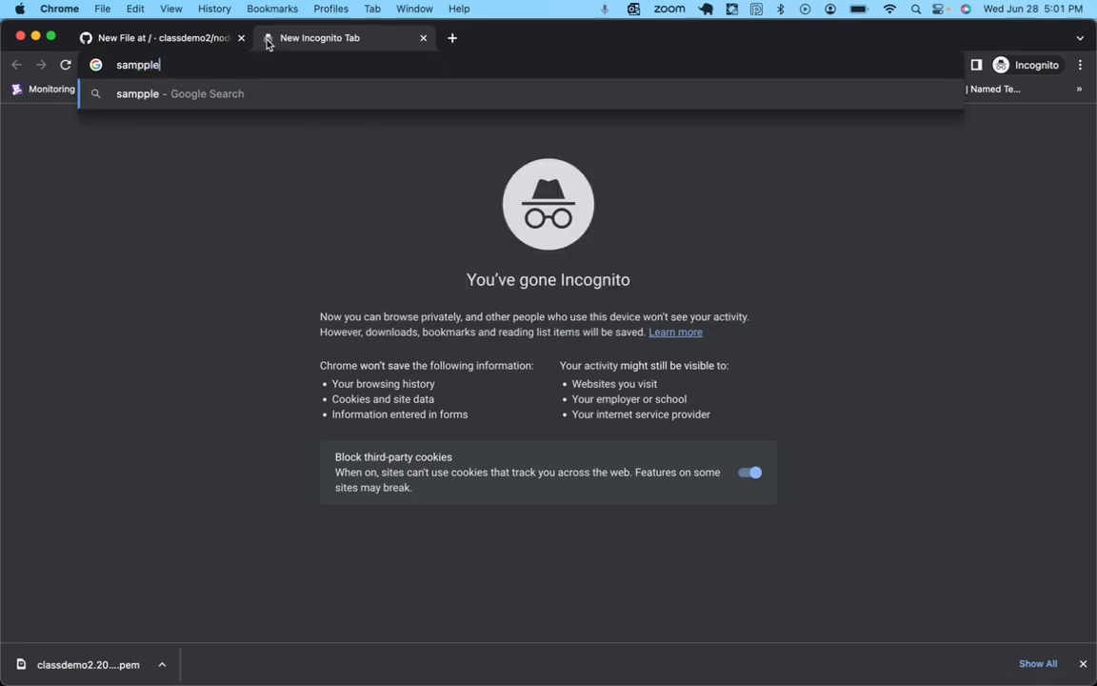
pyautogui.press('BackSpace')
pyautogui.press('BackSpace')
pyautogui.press('BackSpace')
pyautogui.write('le jenkins decla')
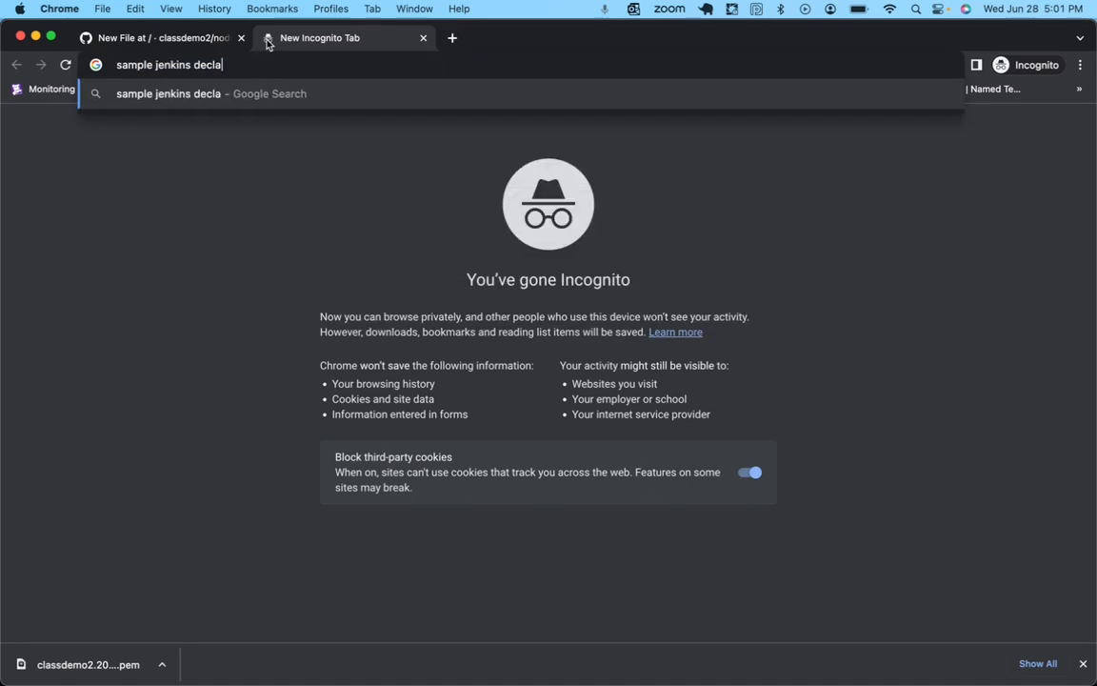
pyautogui.write('rative pipe')
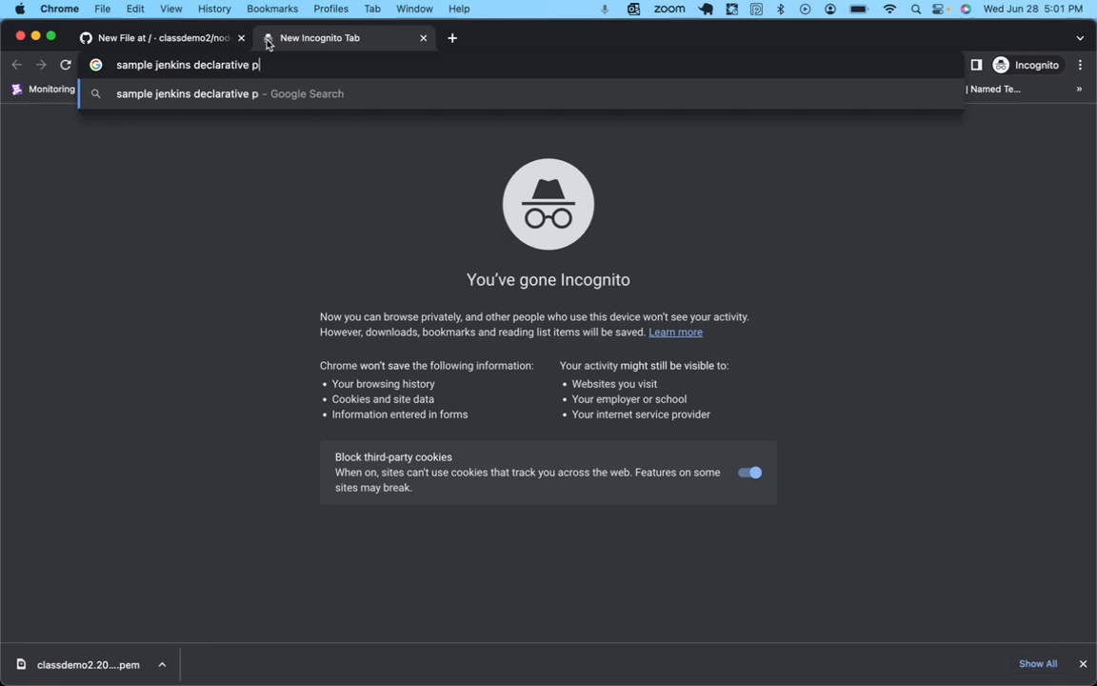
pyautogui.write('e')
pyautogui.press('Return')
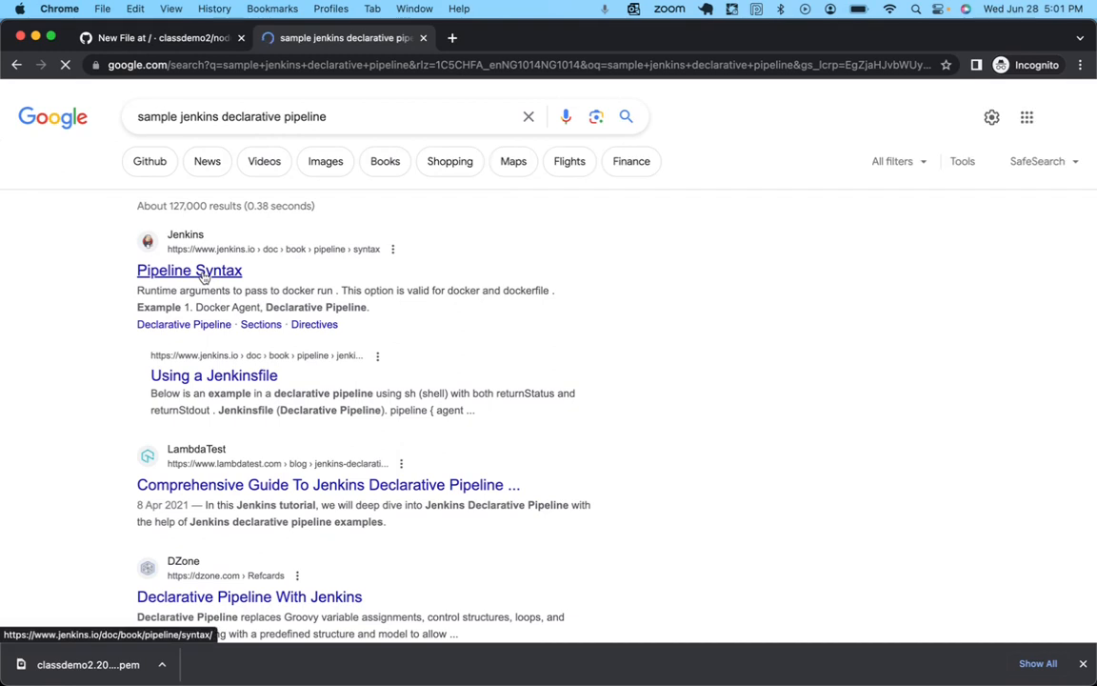
# Open the Jenkins "Pipeline Syntax" and DZone "Declarative Pipeline With Jenkins" search results in separate new tabs
pyautogui.rightClick(207, 273)
pyautogui.click(239, 282)
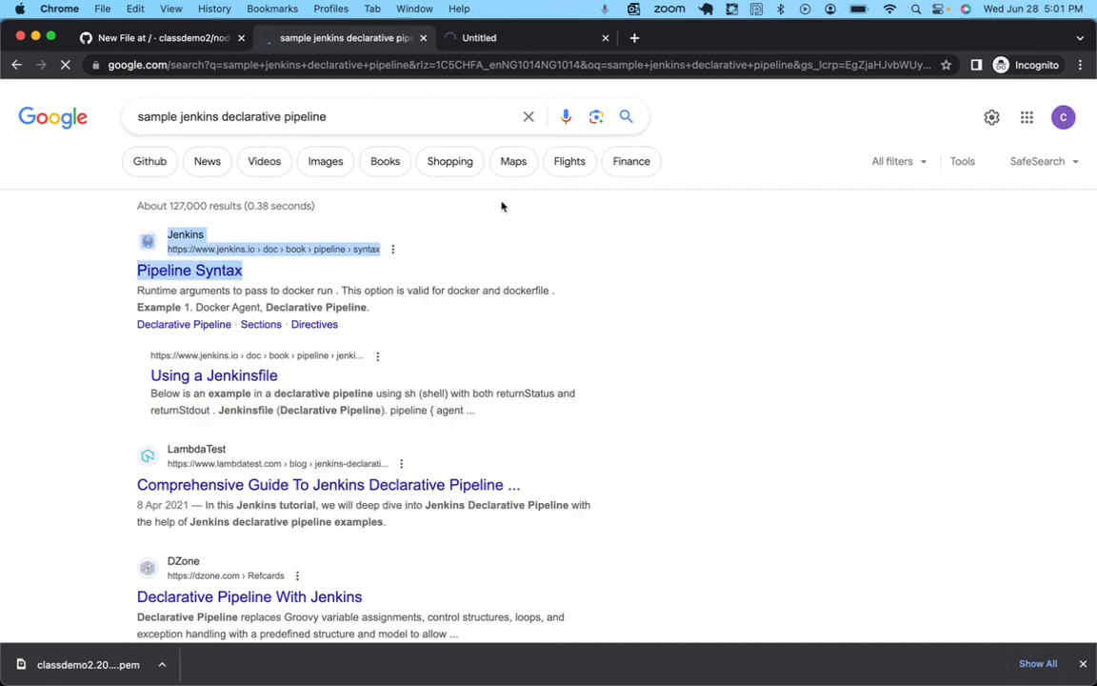
pyautogui.scroll(-3, 355, 376)
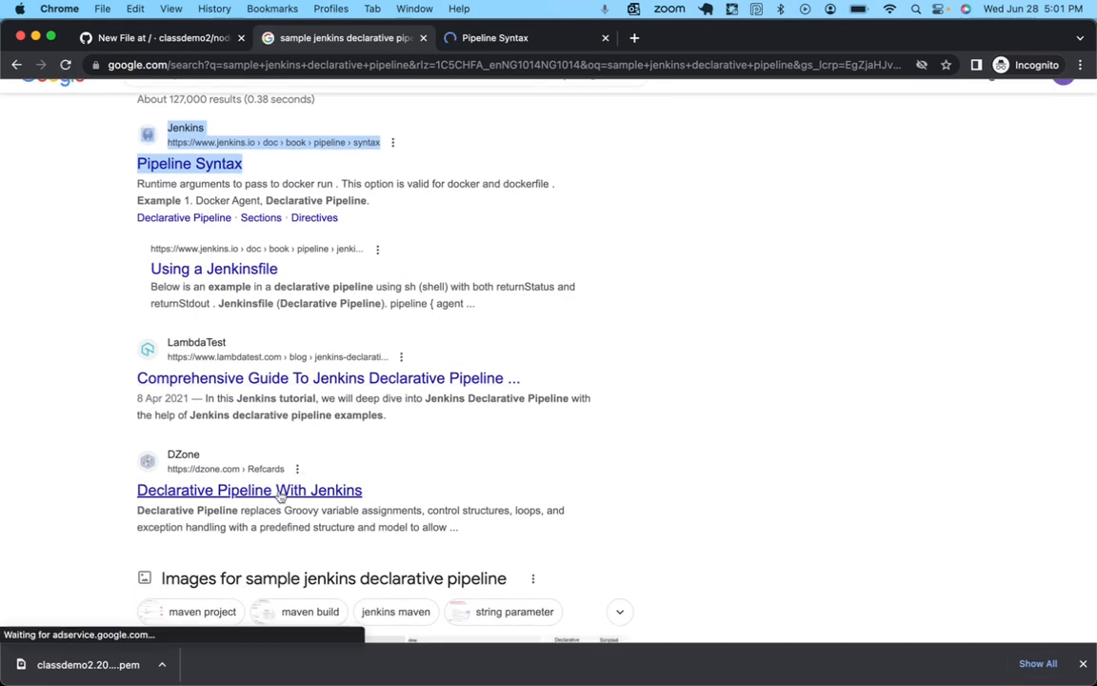
pyautogui.rightClick(284, 489)
pyautogui.click(340, 436)
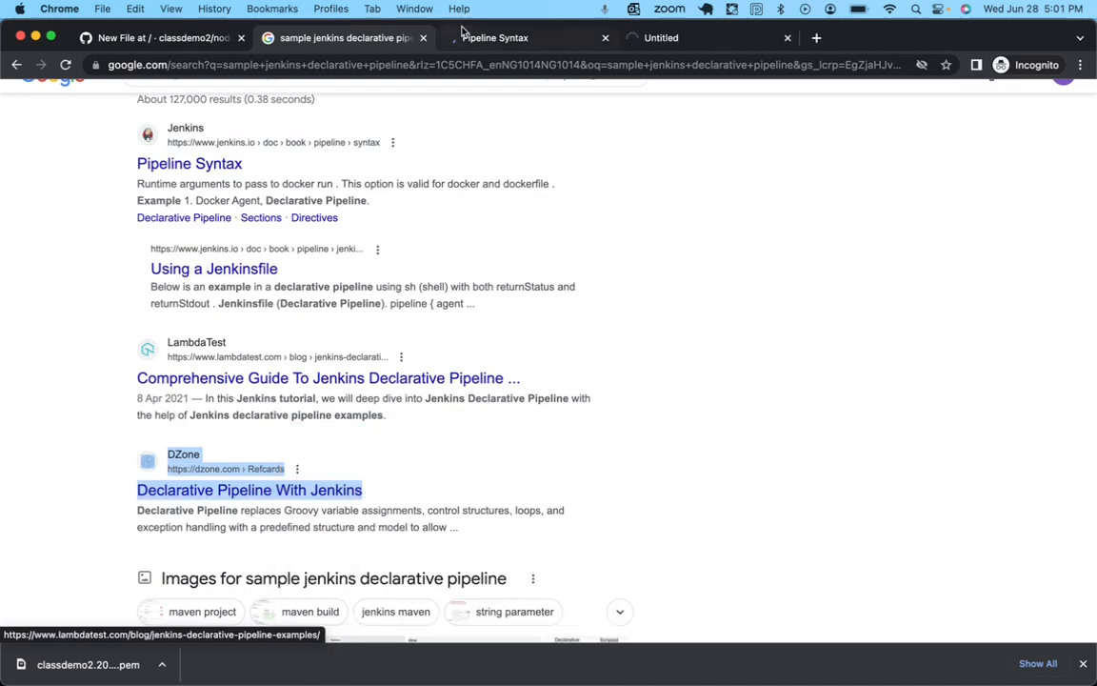
# Replace the Jenkinsfile's content with the Top Level Agents example pipeline copied from the Jenkins Pipeline Syntax page
pyautogui.click(483, 43)
pyautogui.scroll(-10, 432, 339)
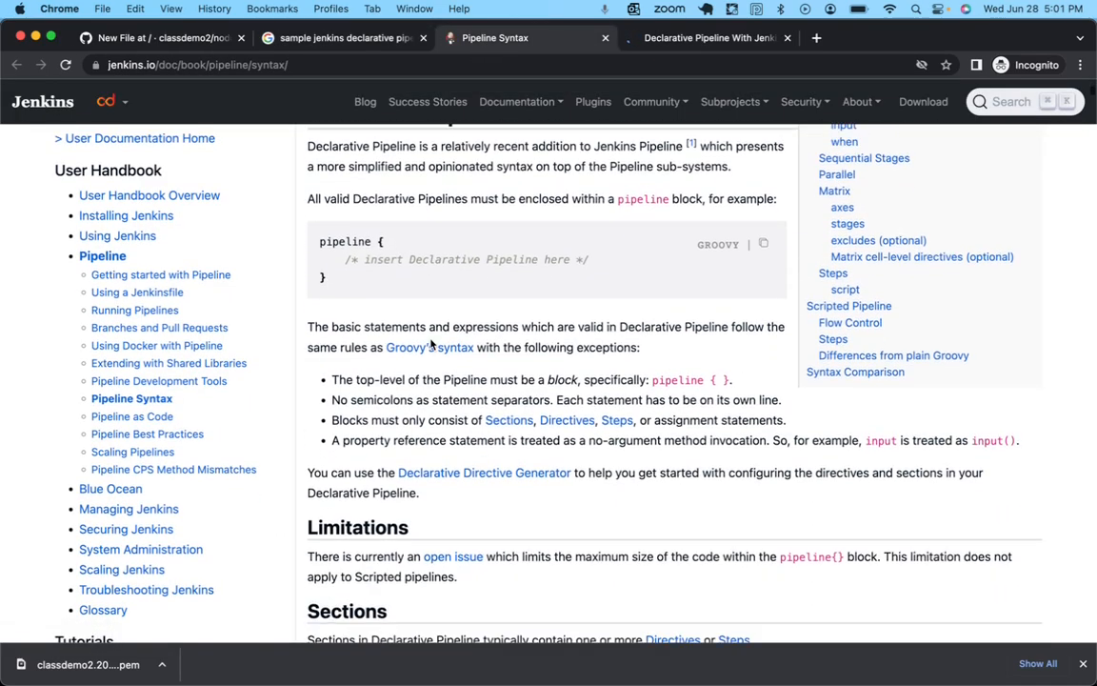
pyautogui.scroll(-5, 431, 339)
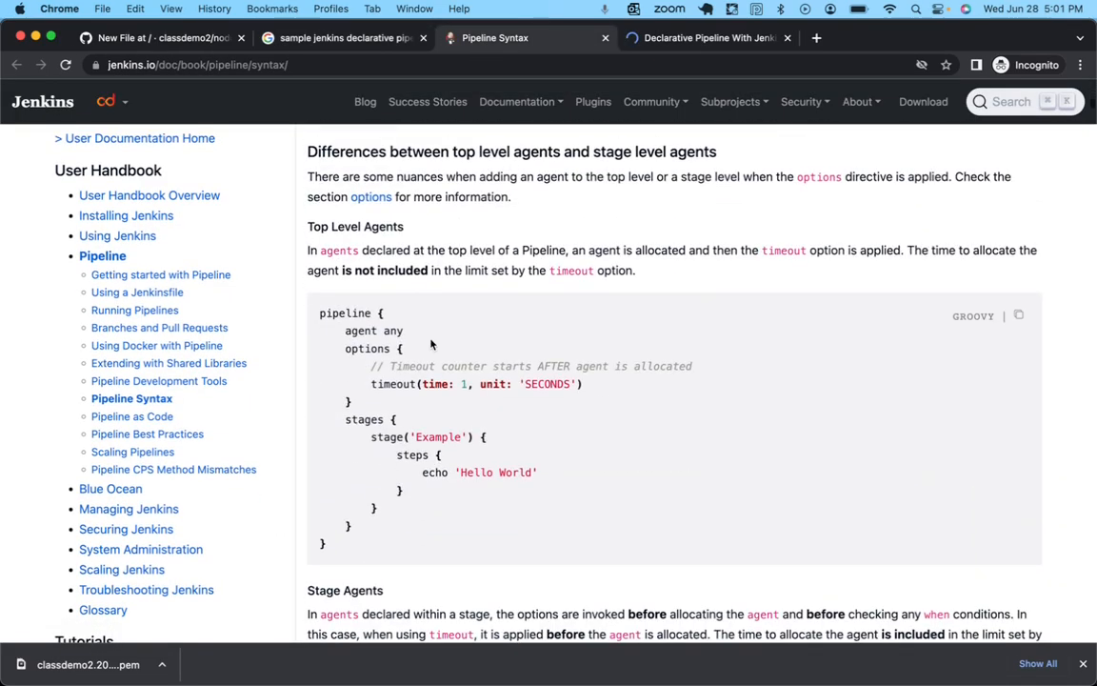
pyautogui.moveTo(305, 490); pyautogui.dragTo(308, 257)
pyautogui.press('super+c')
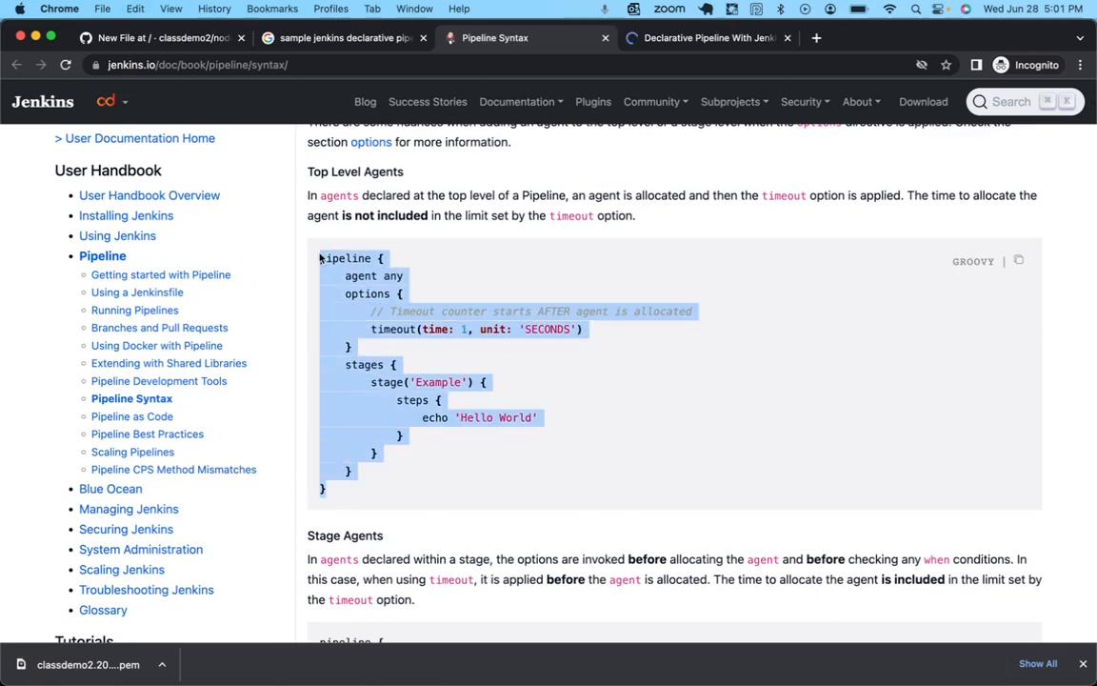
pyautogui.click(170, 42)
pyautogui.press('super+a')
pyautogui.press('super+v')
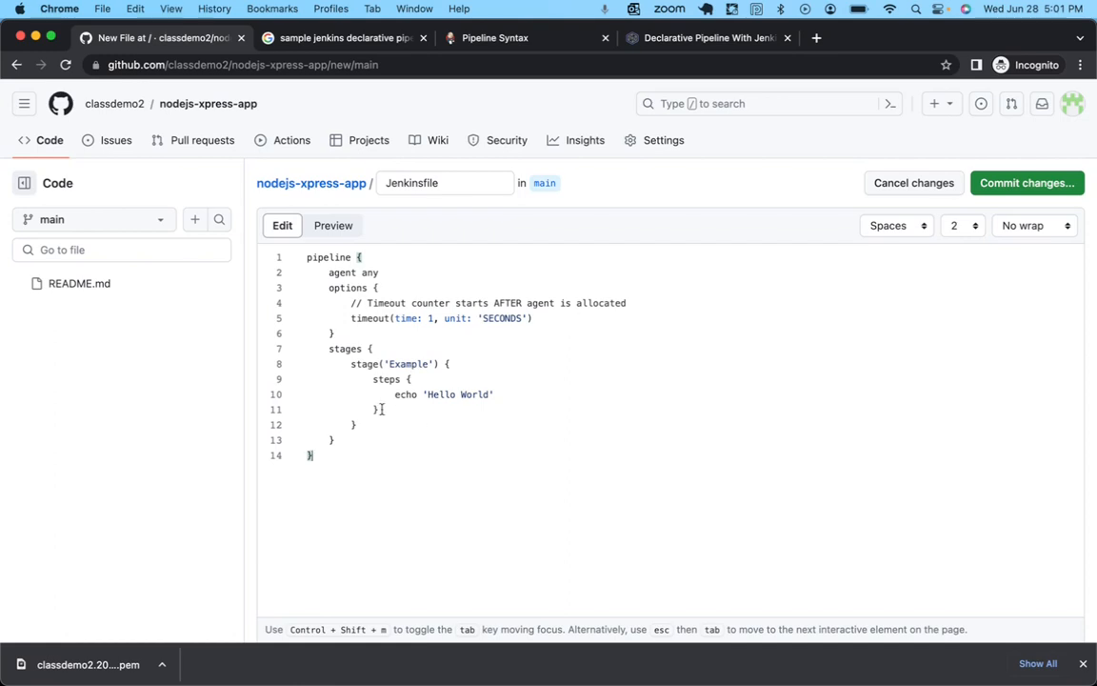
# Copy the 'Example' stage up to the closing brace of its steps and paste it below the first stage
pyautogui.moveTo(385, 411); pyautogui.dragTo(352, 365)
pyautogui.press('super+c')
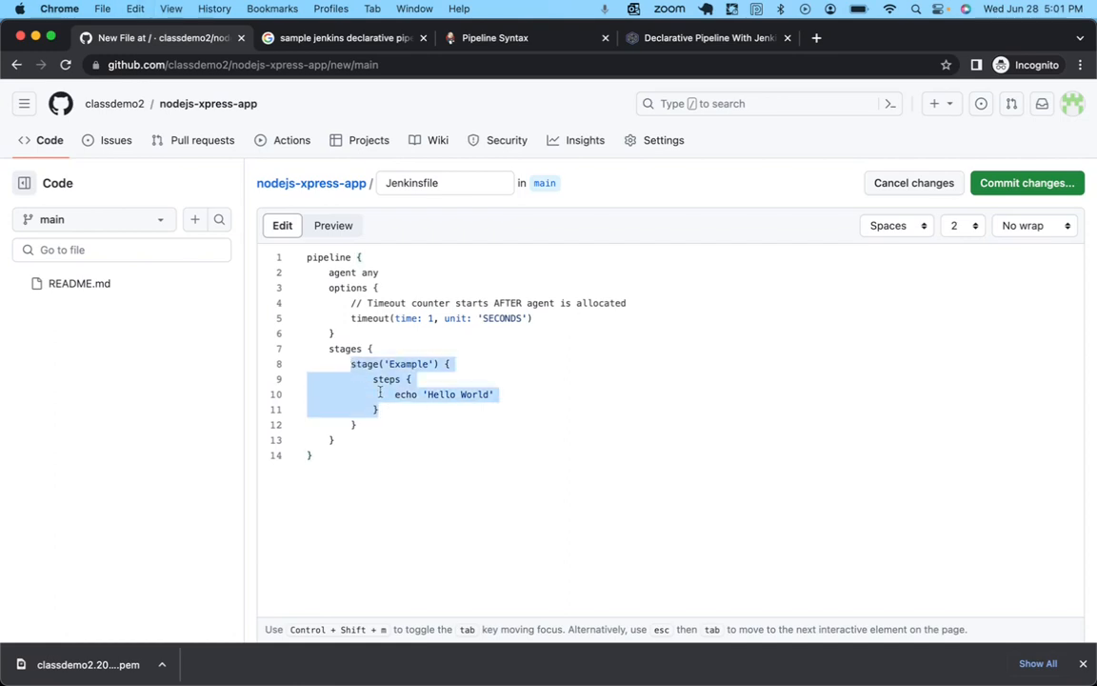
pyautogui.click(425, 405)
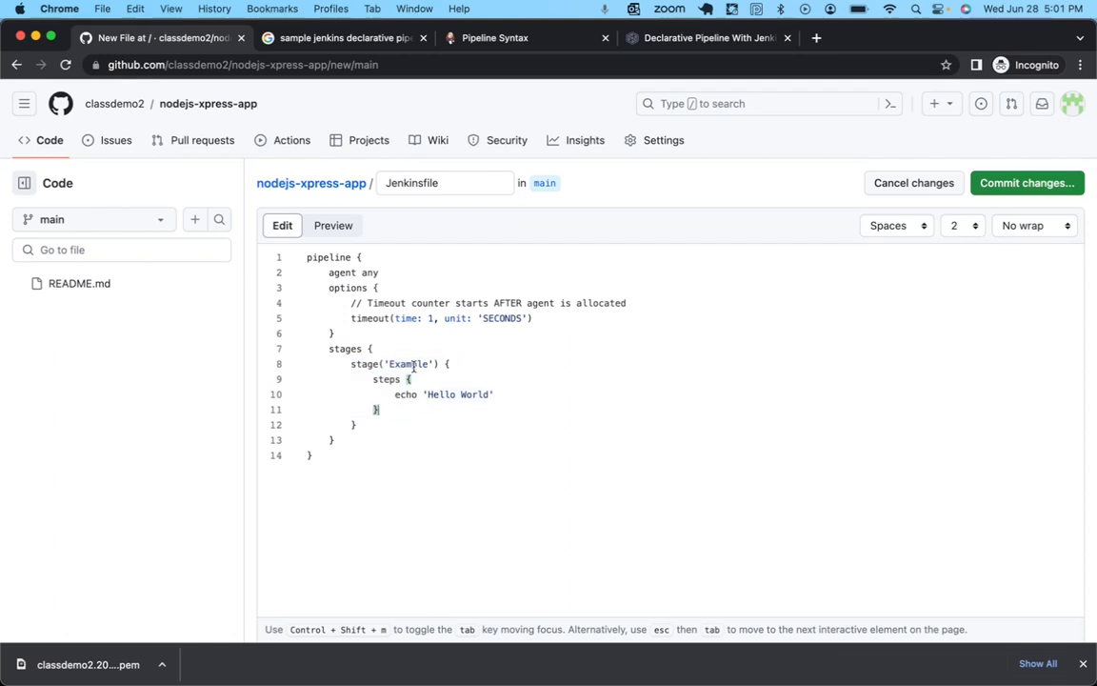
pyautogui.click(362, 425)
pyautogui.press('Return')
pyautogui.press('super+v')
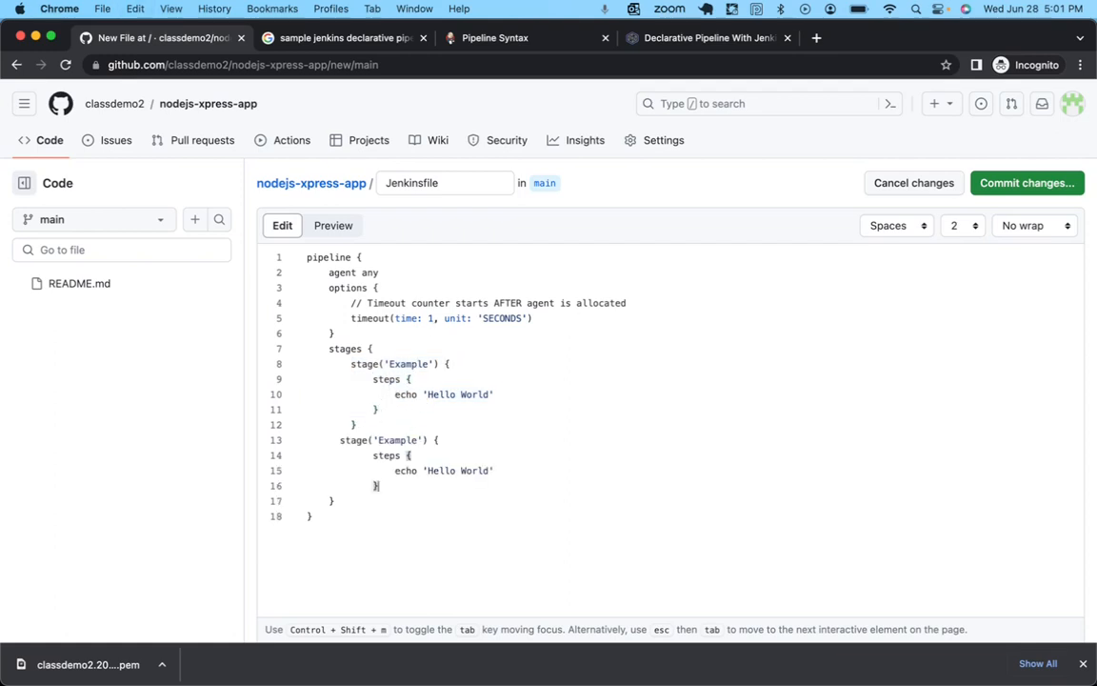
# Align the second stage with the first one and paste a third copy of the 'Example' stage below it
pyautogui.click(339, 440)
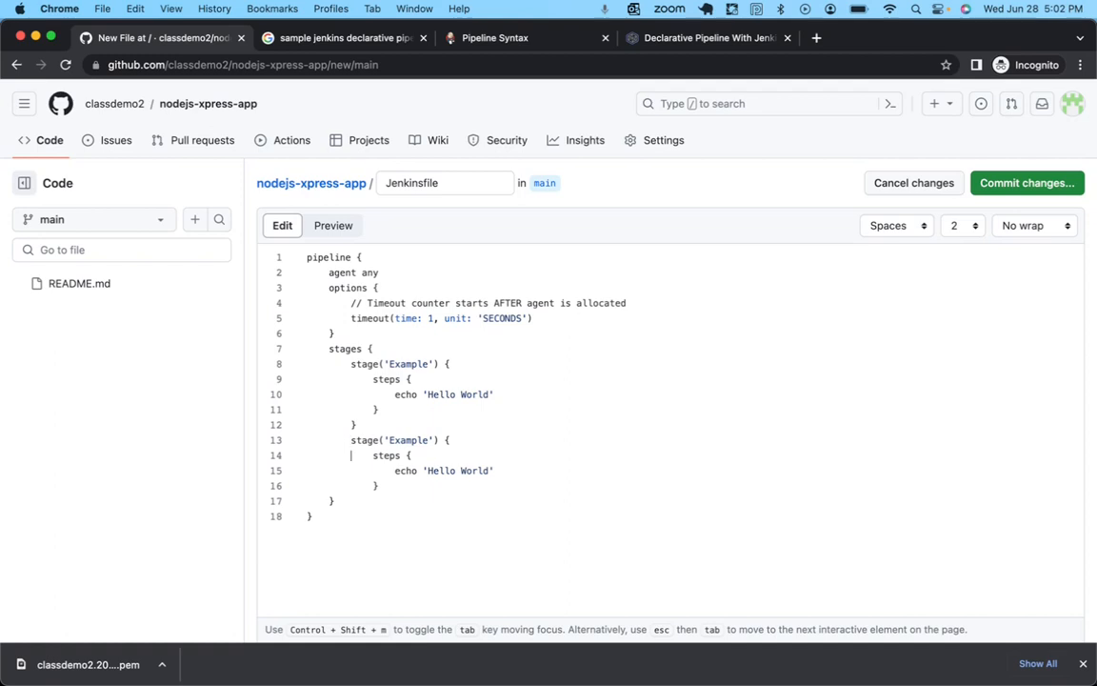
pyautogui.press('Right')
pyautogui.press('Right')
pyautogui.press('Right')
pyautogui.press('Right')
pyautogui.press('Right')
pyautogui.press('Return')
pyautogui.press('super+v')
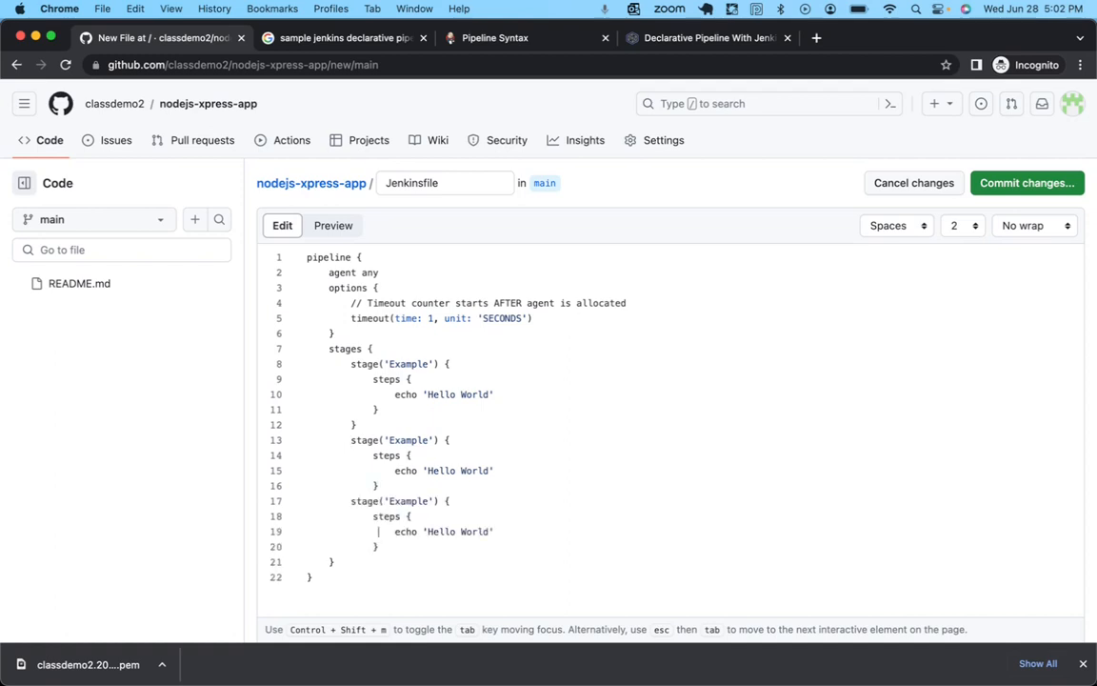
# Rename the first stage in the Jenkinsfile as 'Wolrd'
pyautogui.press('Up')
pyautogui.press('Up')
pyautogui.press('Up')
pyautogui.press('Up')
pyautogui.press('Up')
pyautogui.press('Up')
pyautogui.press('Up')
pyautogui.press('Up')
pyautogui.press('Right')
pyautogui.press('Right')
pyautogui.write('Wolrd')
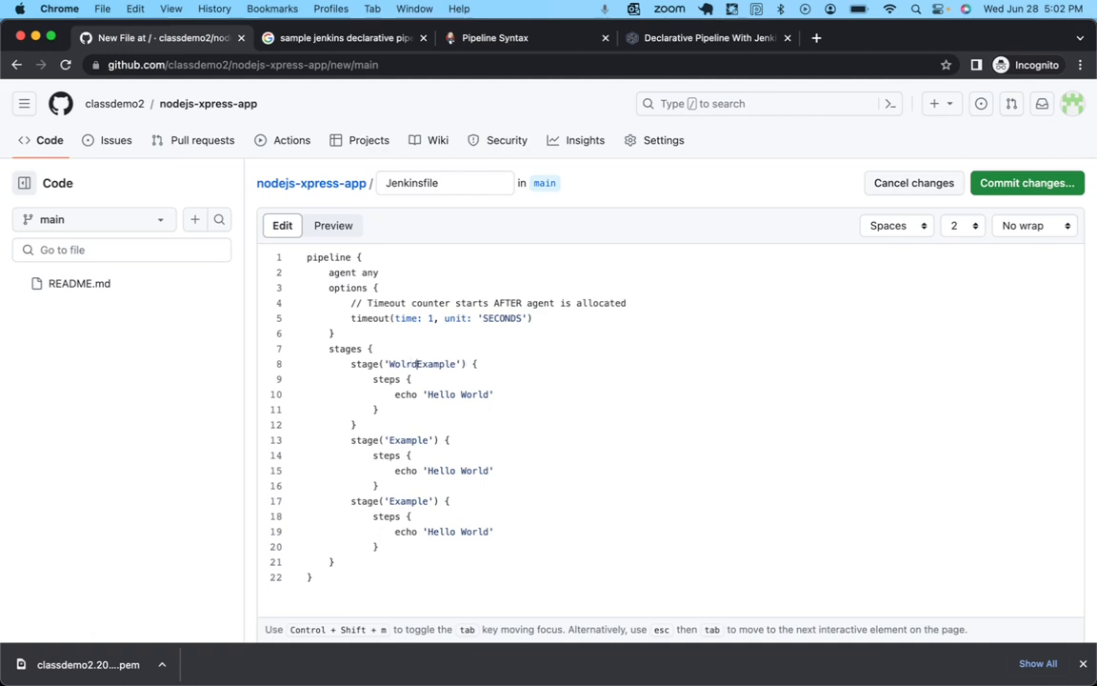
pyautogui.hotkey('shift', 'End')
pyautogui.press('BackSpace')
# Rename the second stage in the Jenkinsfile as 'Africa'
pyautogui.press('Down')
pyautogui.press('Down')
pyautogui.press('Down')
pyautogui.press('BackSpace')
pyautogui.press('BackSpace')
pyautogui.press('BackSpace')
pyautogui.press('BackSpace')
pyautogui.press('BackSpace')
pyautogui.press('BackSpace')
pyautogui.press('BackSpace')
pyautogui.write('Africa')
# Change the Africa stage's echo message to 'Welcome to Africa!'
pyautogui.press('Down')
pyautogui.press('Down')
pyautogui.write('Welcome to ')
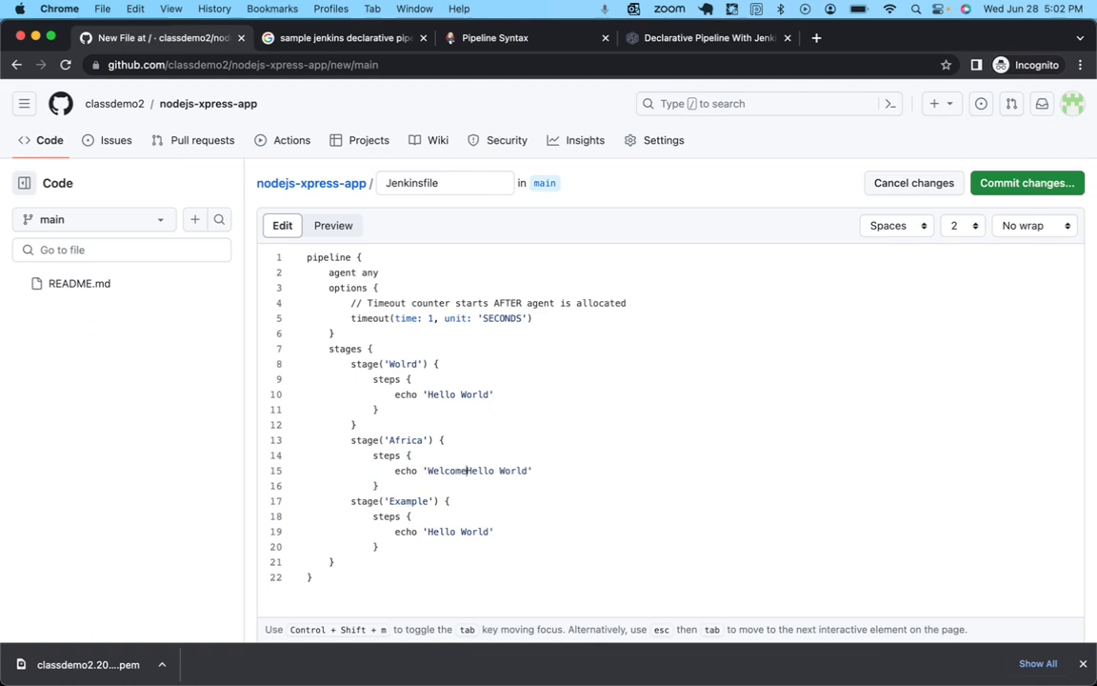
pyautogui.write('Africa')
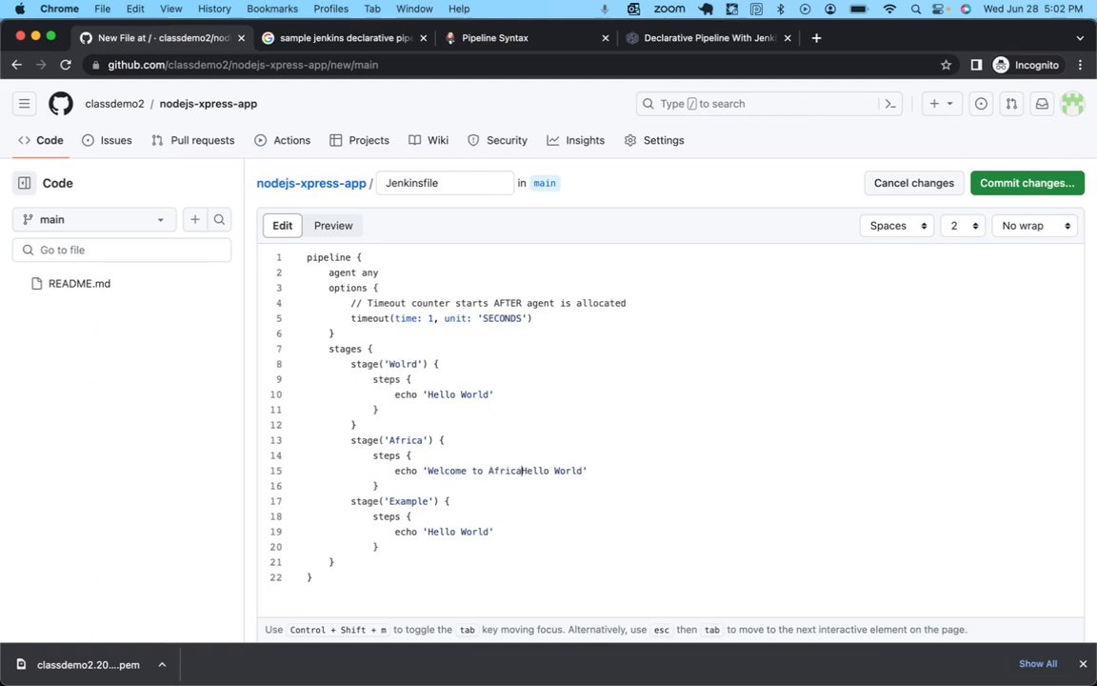
pyautogui.hotkey('shift', 'End')
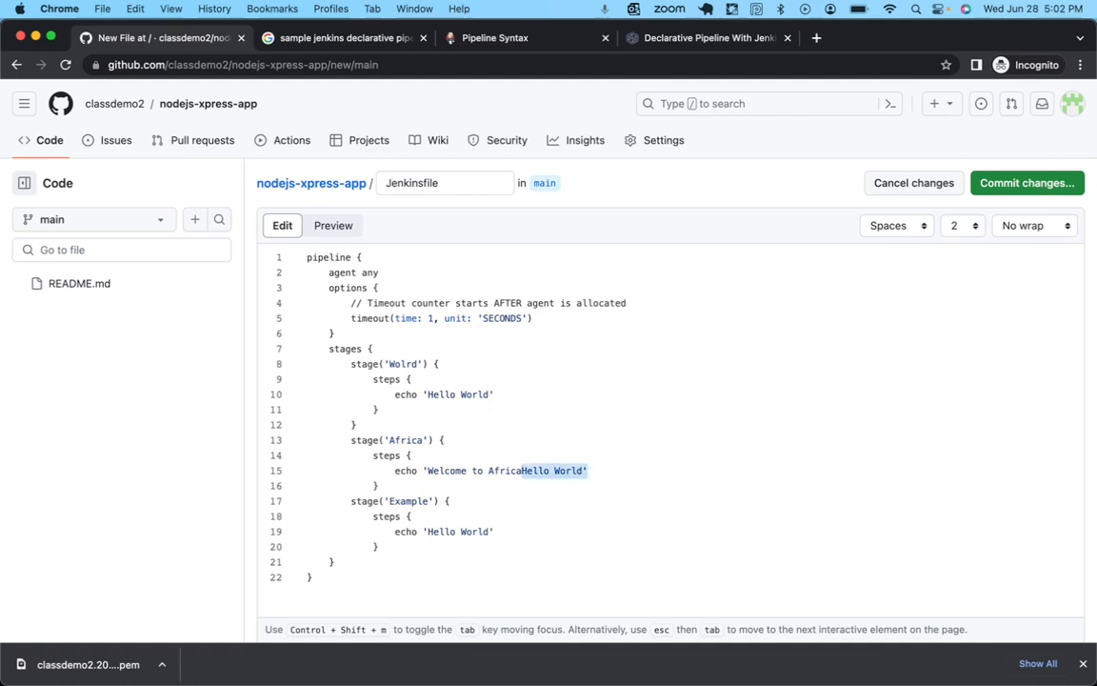
pyautogui.press('BackSpace')
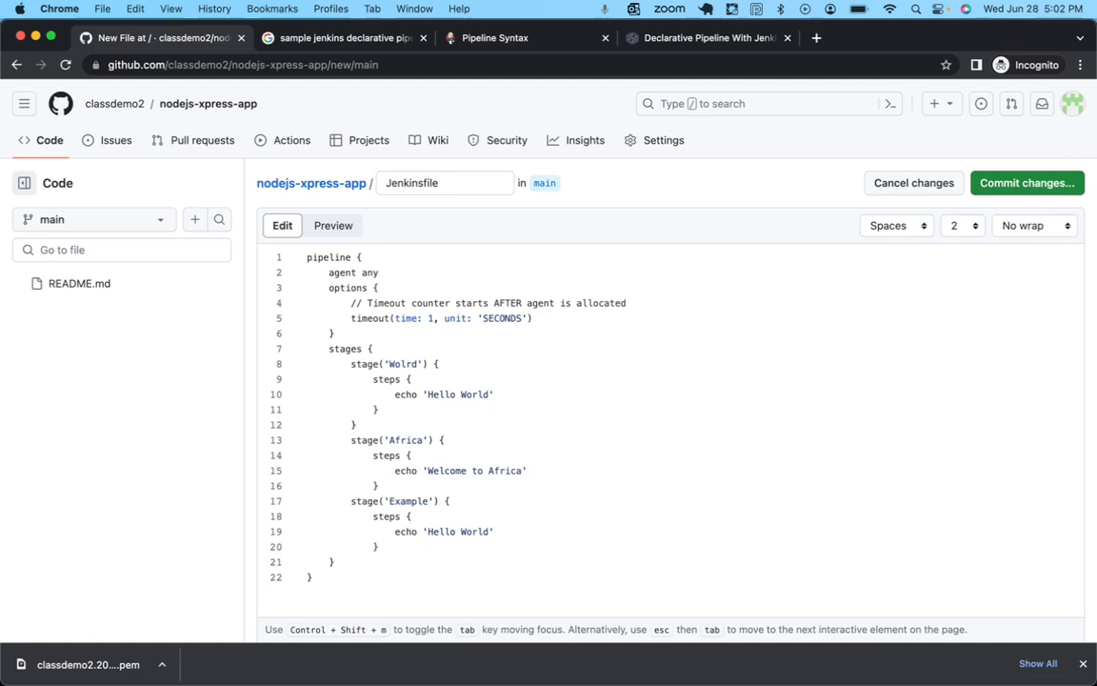
# Rename the third stage in the Jenkinsfile as 'WestAfrica'
pyautogui.press('Down')
pyautogui.press('Down')
pyautogui.press('Left')
pyautogui.press('Left')
pyautogui.press('Left')
pyautogui.press('Left')
pyautogui.hotkey('shift', 'Left')
pyautogui.hotkey('shift', 'Left')
pyautogui.hotkey('shift', 'Left')
pyautogui.hotkey('shift', 'Left')
pyautogui.hotkey('shift', 'Left')
pyautogui.hotkey('shift', 'Left')
pyautogui.hotkey('shift', 'Left')
pyautogui.write('WestAfrica')
# Change the WestAfrica stage's echo message to 'Welcome to West Africa!'
pyautogui.press('Down')
pyautogui.press('Down')
pyautogui.press('Left')
pyautogui.write('Welcome to ')
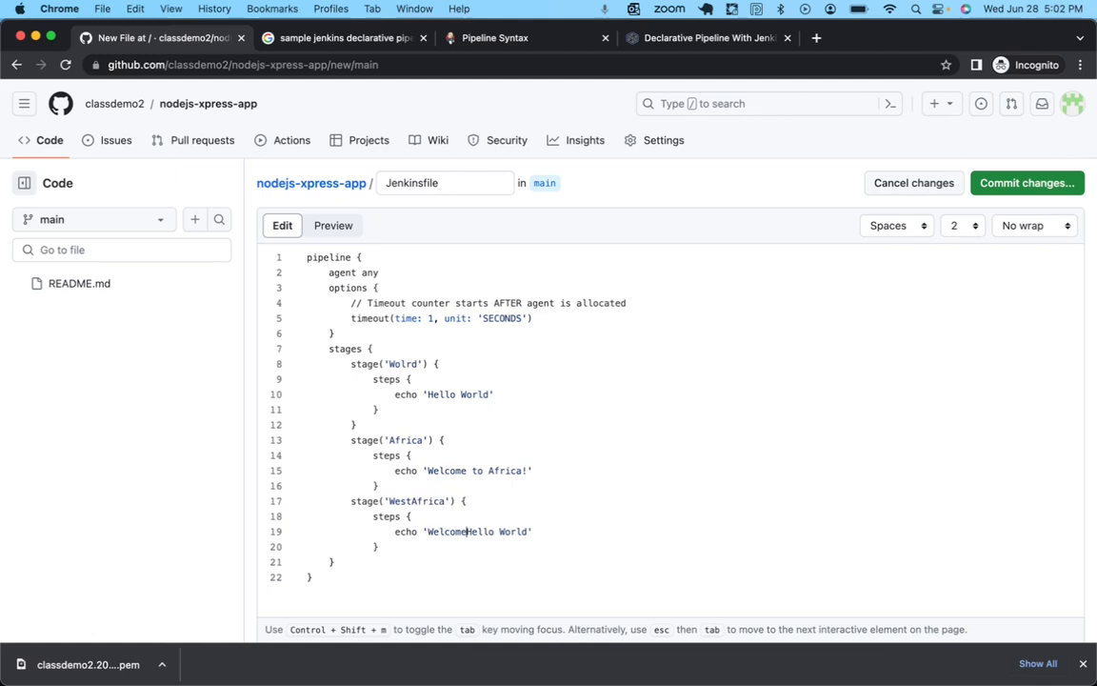
pyautogui.write('West Africa')
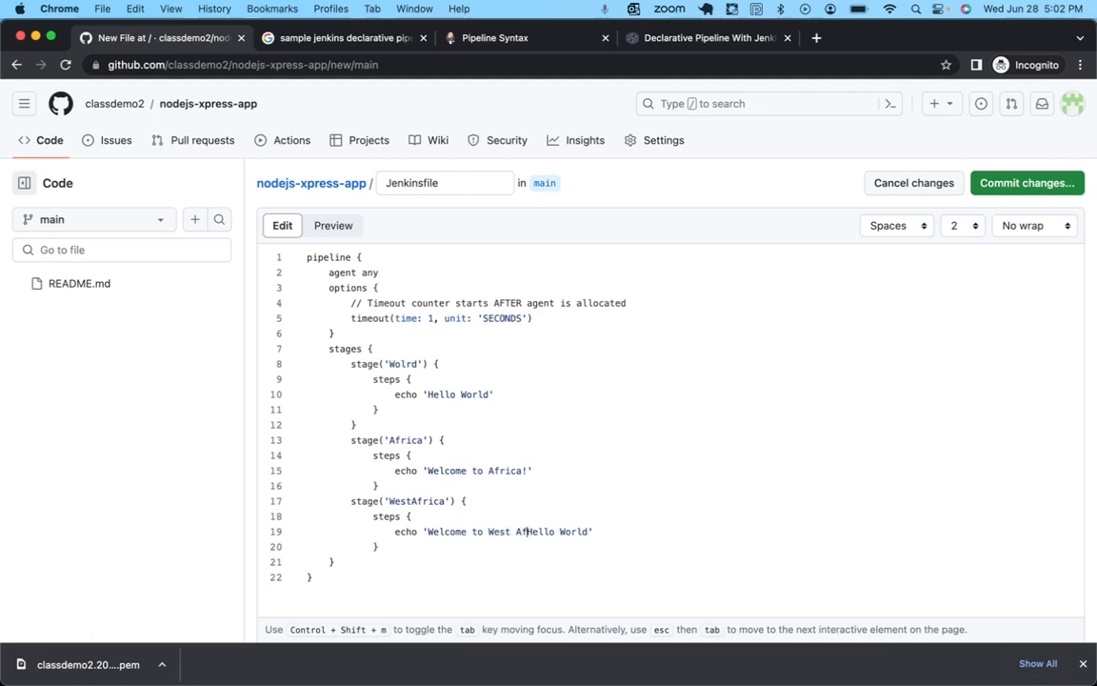
pyautogui.hotkey('shift', 'End')
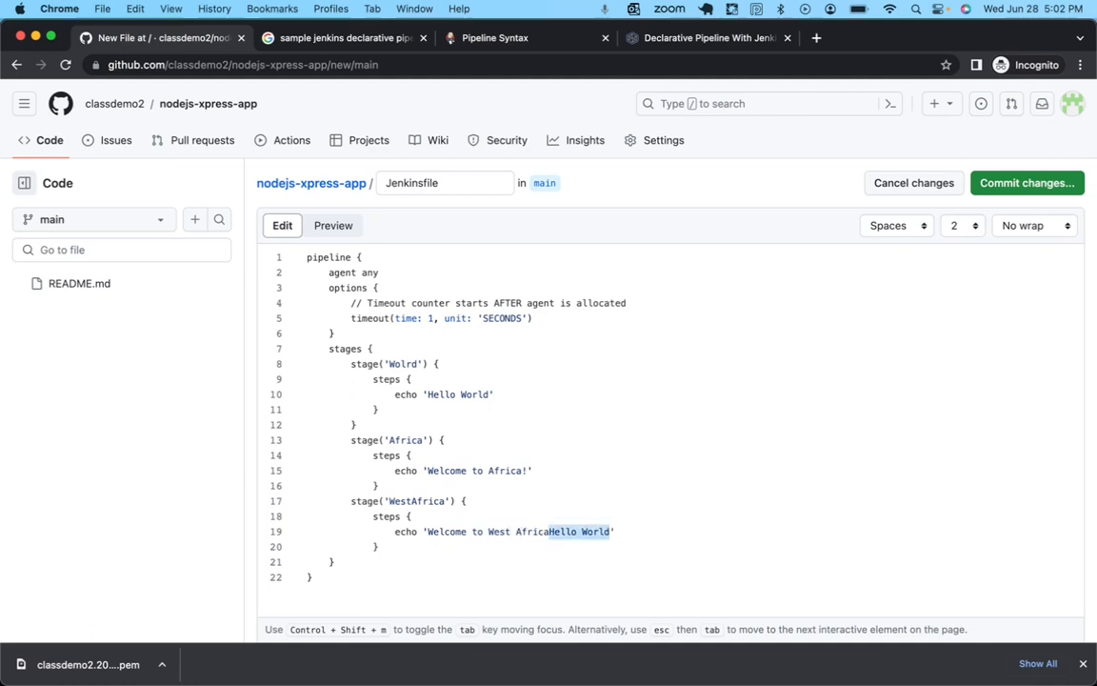
pyautogui.write('!')
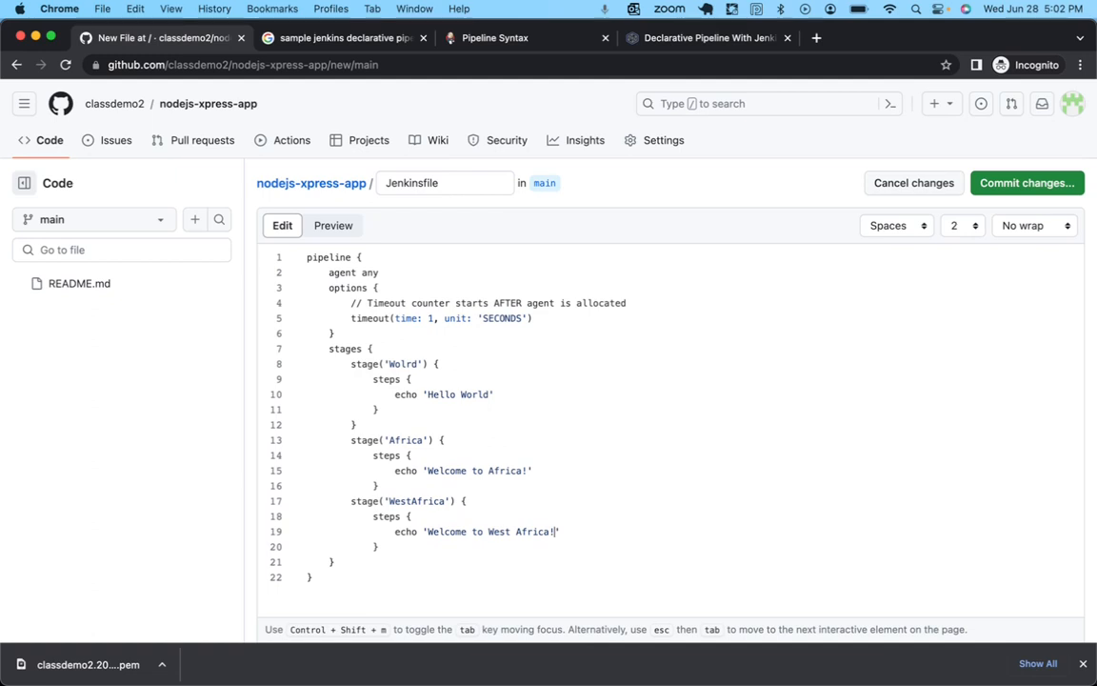
# Paste a fourth copy of the 'Example' stage on a new line below the WestAfrica stage's steps
pyautogui.click(379, 547)
pyautogui.press('Return')
pyautogui.press('super+v')
pyautogui.scroll(-2, 390, 394)
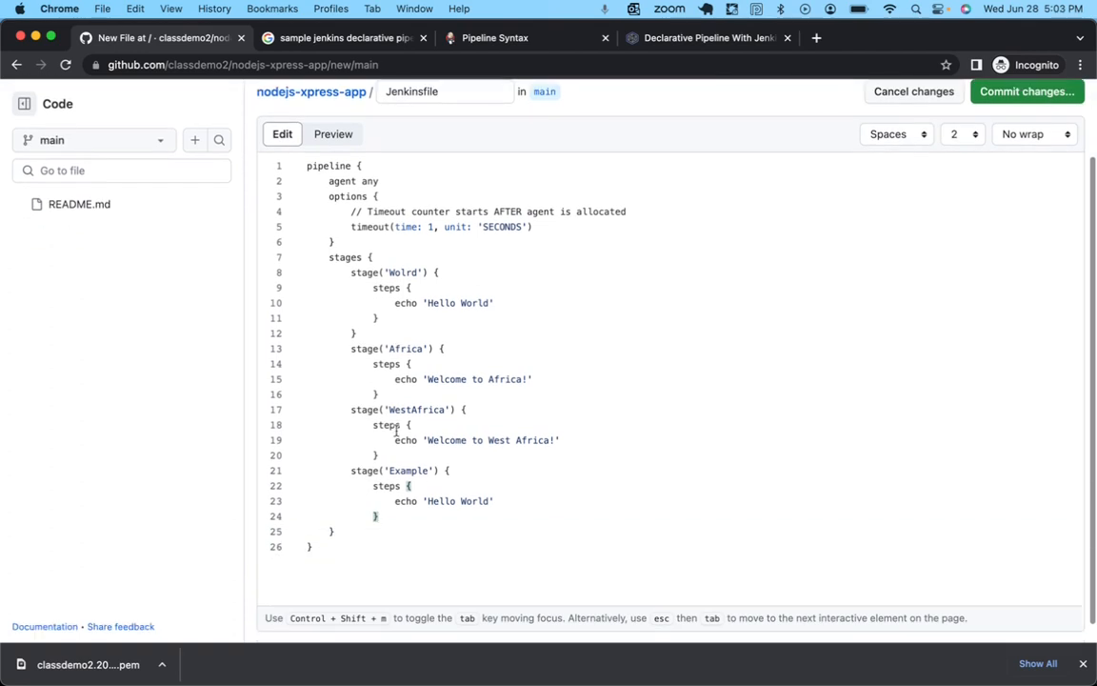
# Rename the fourth stage in the Jenkinsfile as 'Nigeria'
pyautogui.click(381, 471)
pyautogui.press('Up')
pyautogui.press('Down')
pyautogui.press('Right')
pyautogui.press('Right')
pyautogui.hotkey('shift', 'Right')
pyautogui.hotkey('shift', 'Right')
pyautogui.hotkey('shift', 'Right')
pyautogui.hotkey('shift', 'Right')
pyautogui.hotkey('shift', 'Right')
pyautogui.hotkey('shift', 'Right')
pyautogui.hotkey('shift', 'Right')
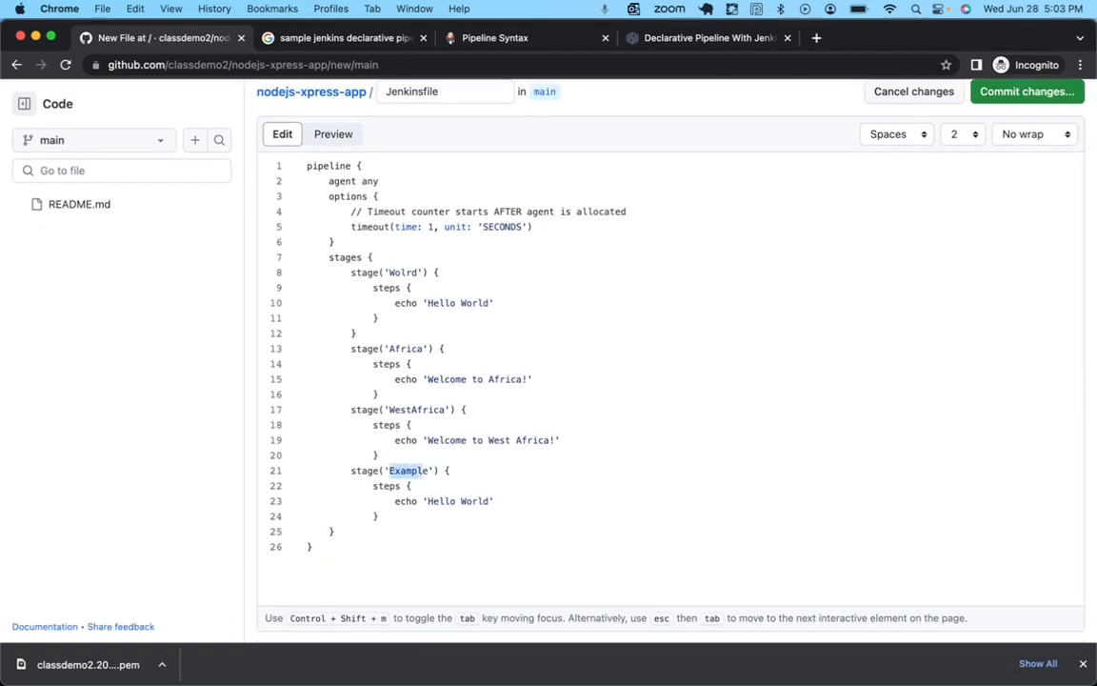
pyautogui.write('Nigeria')
# Change the Nigeria stage's echo message to 'Welcome to Nigeria!'
pyautogui.press('Down')
pyautogui.press('Down')
pyautogui.write('Welcome to Nigeria')
pyautogui.press('shift+super+Right')
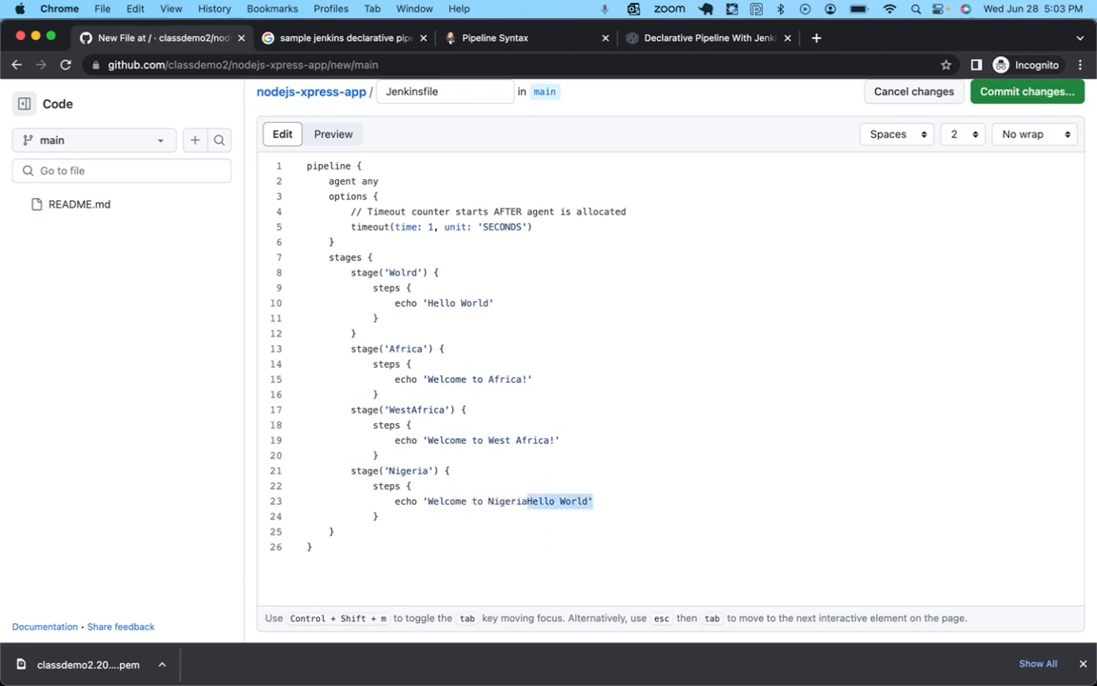
pyautogui.write('!')
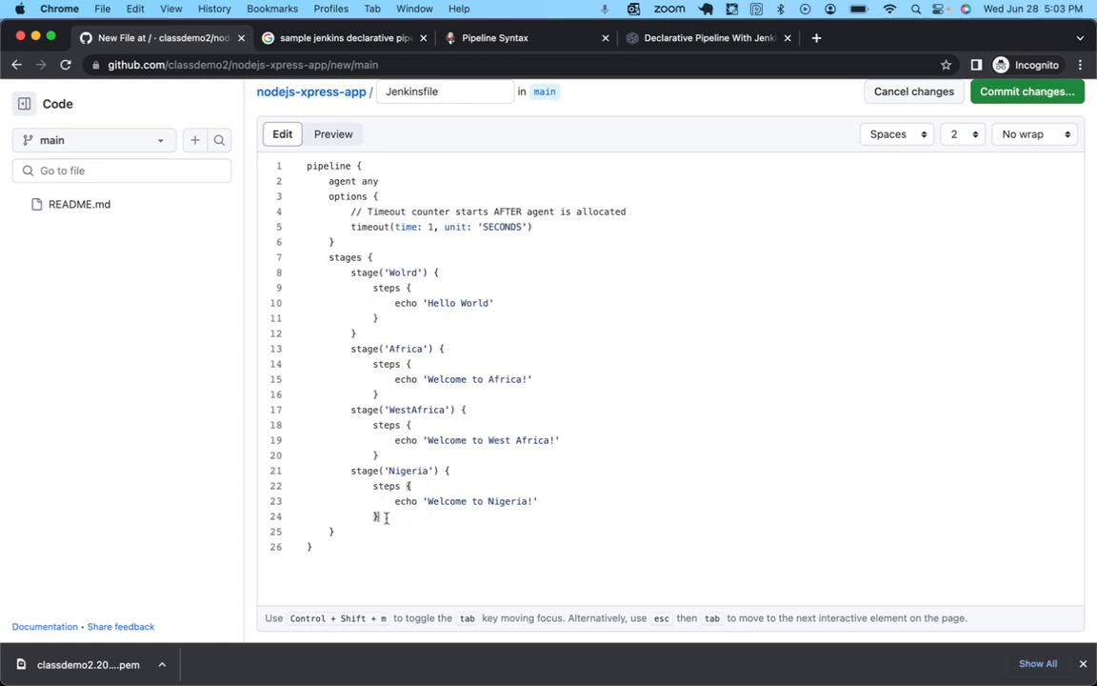
# Add the missing closing braces after the steps blocks of the WestAfrica and Africa stages
pyautogui.moveTo(385, 517); pyautogui.dragTo(387, 490)
pyautogui.moveTo(335, 532); pyautogui.dragTo(344, 469)
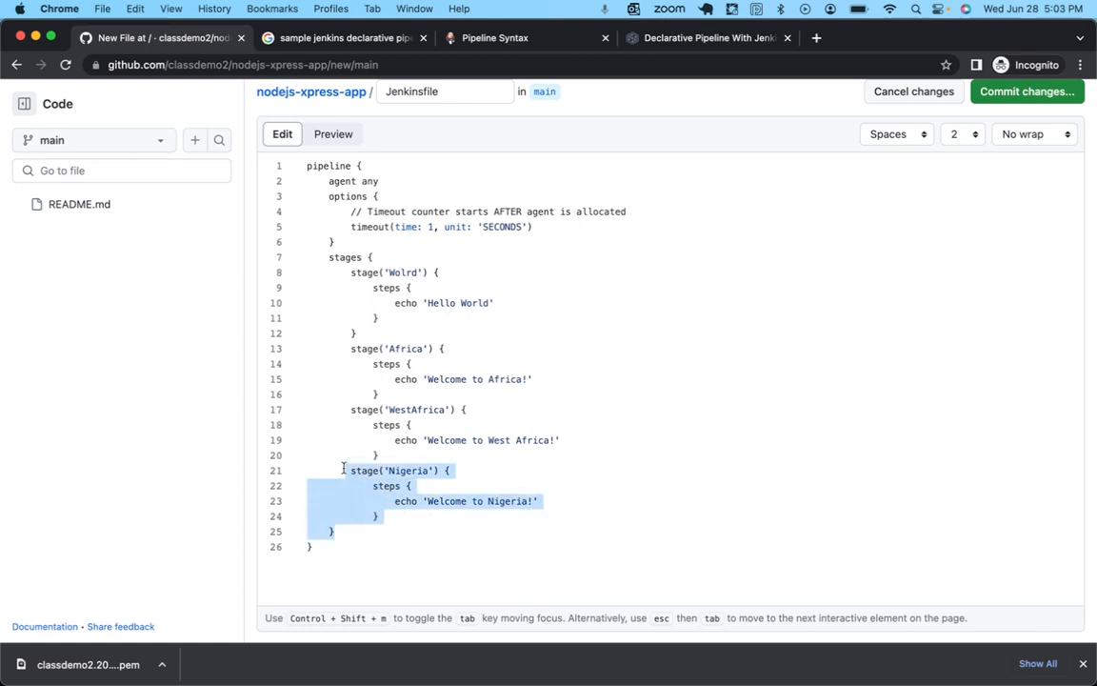
pyautogui.click(387, 425)
pyautogui.keyDown('shift'); pyautogui.click(381, 458); pyautogui.keyUp('shift')
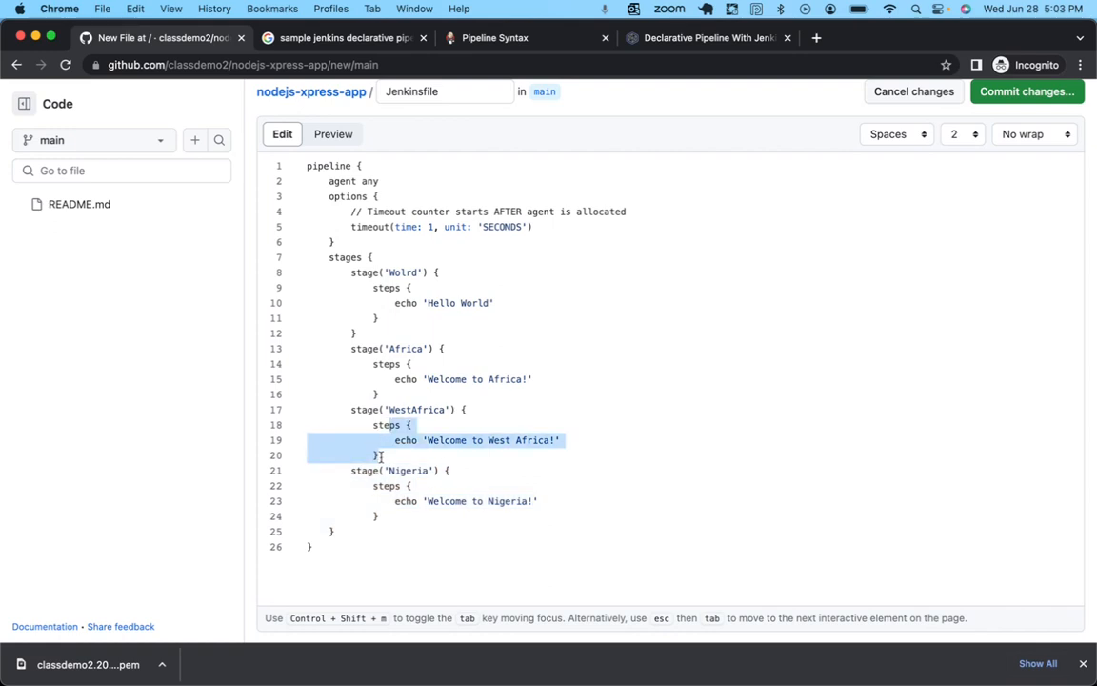
pyautogui.click(379, 456)
pyautogui.press('Return')
pyautogui.write('}')
pyautogui.click(376, 395)
pyautogui.keyDown('shift'); pyautogui.click(394, 379); pyautogui.keyUp('shift')
pyautogui.click(381, 395)
pyautogui.press('Return')
pyautogui.write('}')
# Delete the whole options block with its timeout setting from the Jenkinsfile, keeping the stages block
pyautogui.click(385, 320)
pyautogui.moveTo(384, 321); pyautogui.dragTo(357, 273)
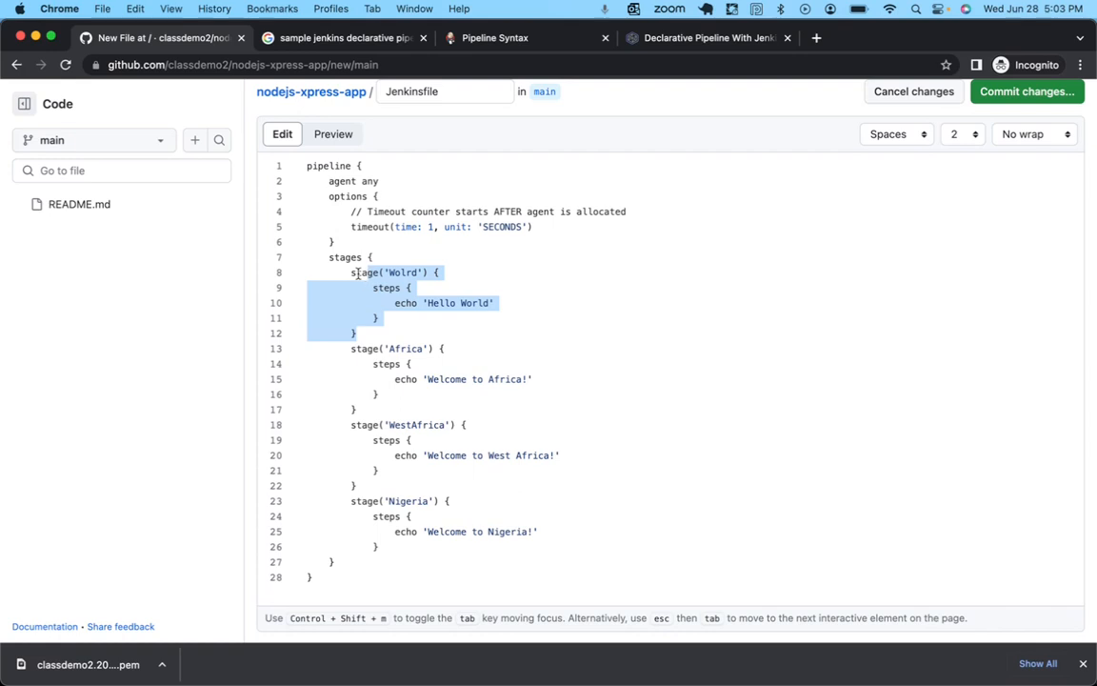
pyautogui.click(378, 260)
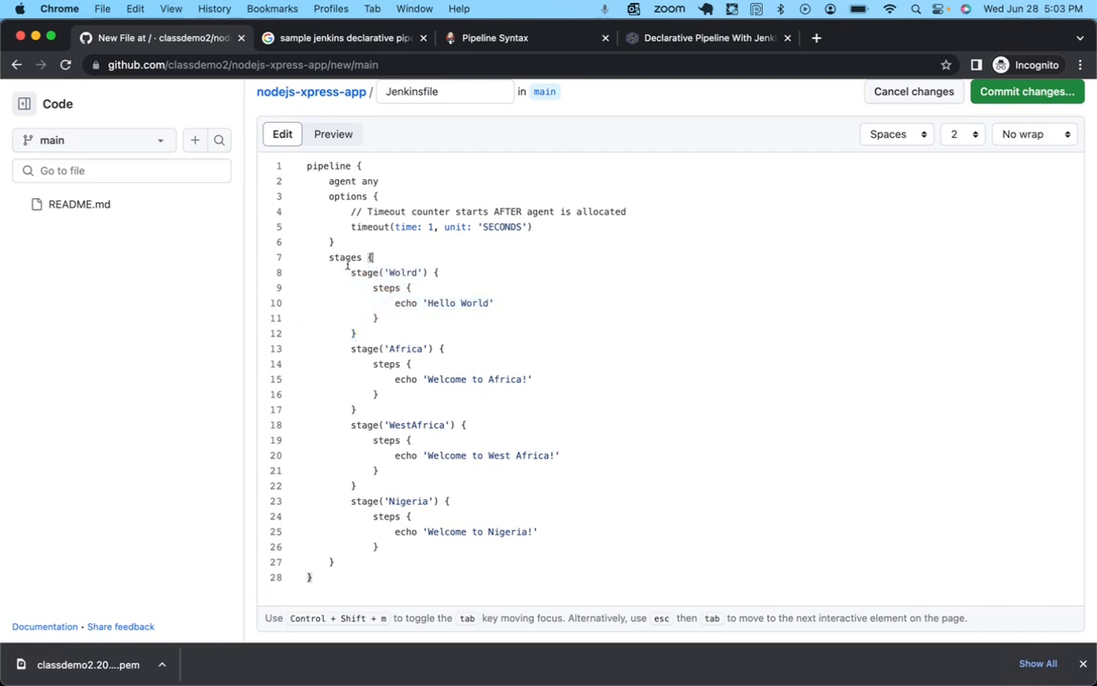
pyautogui.moveTo(337, 242); pyautogui.dragTo(318, 195)
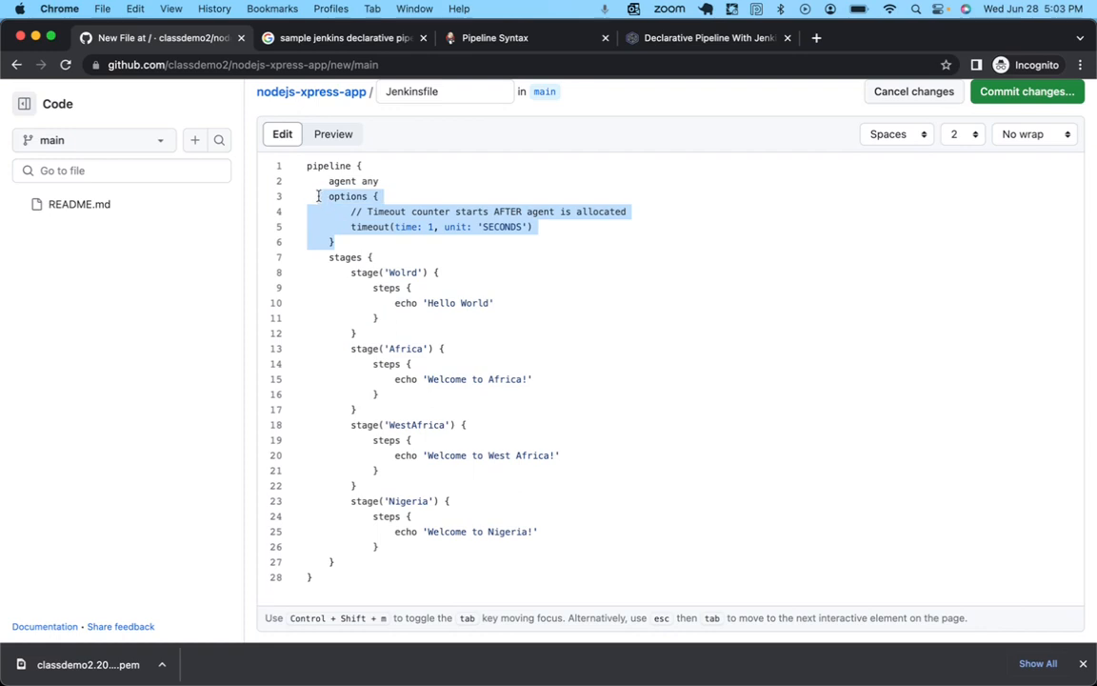
pyautogui.press('BackSpace')
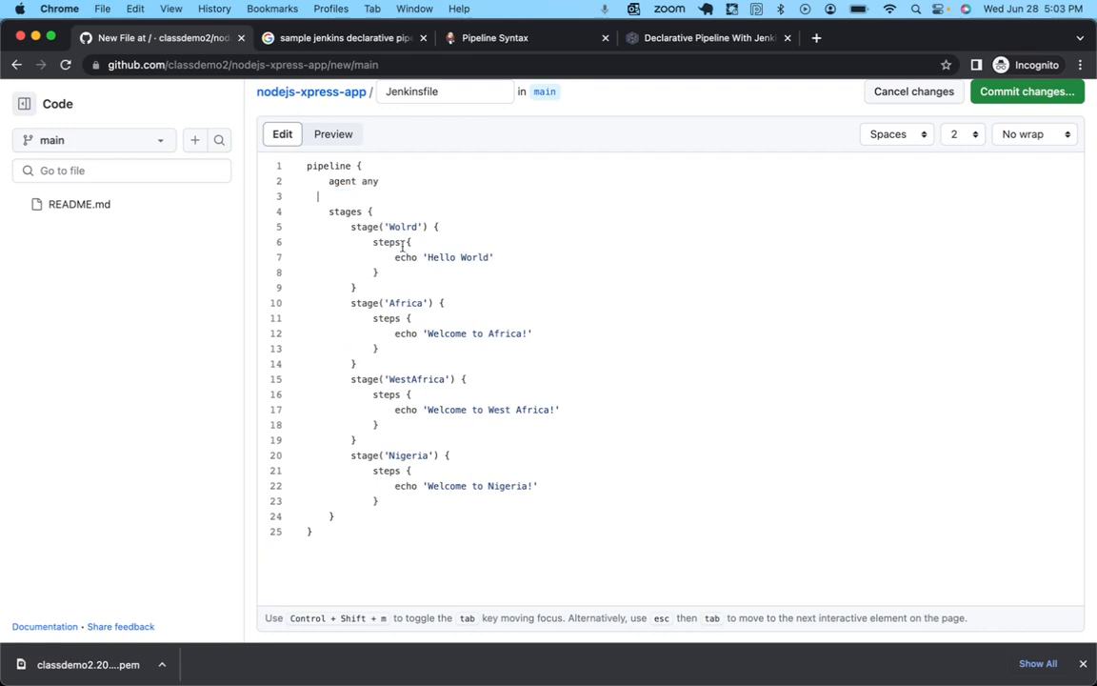
# Add the missing closing brace at the end of the Jenkinsfile and commit the file directly to the main branch
pyautogui.moveTo(378, 271); pyautogui.dragTo(385, 263)
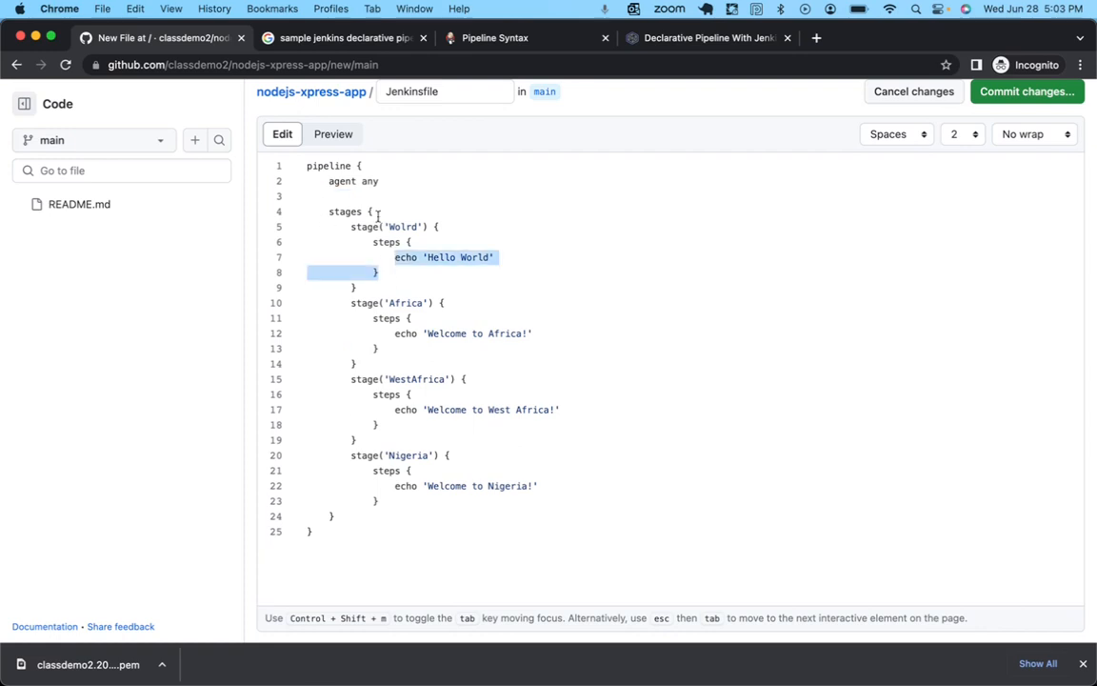
pyautogui.click(378, 213)
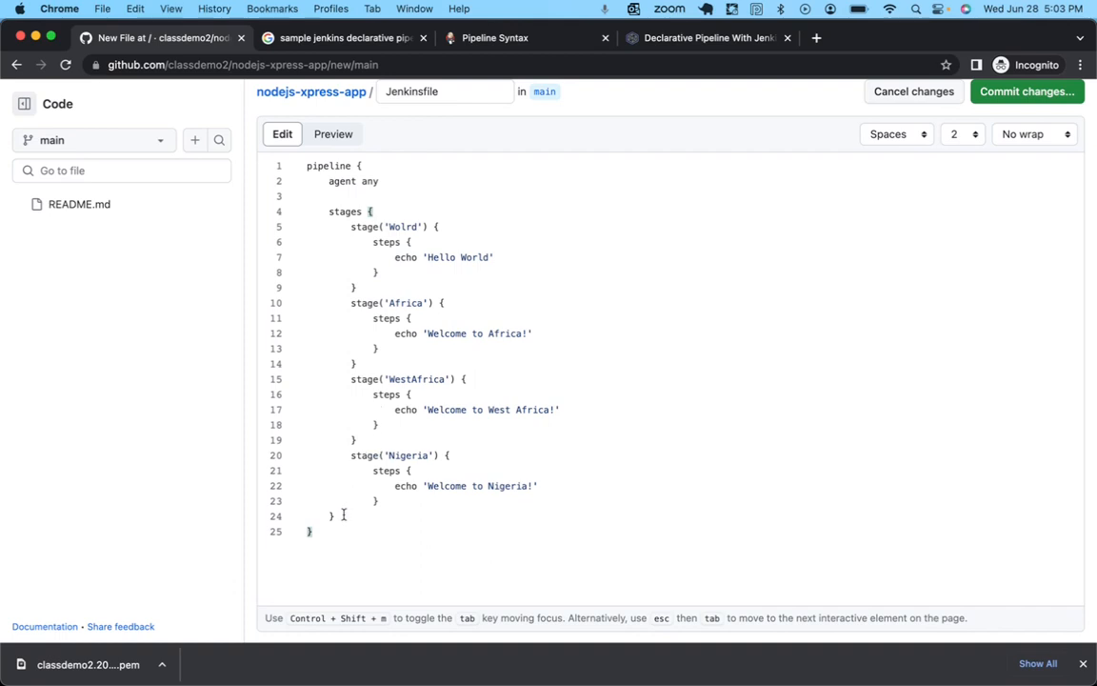
pyautogui.press('Return')
pyautogui.scroll(3, 381, 524)
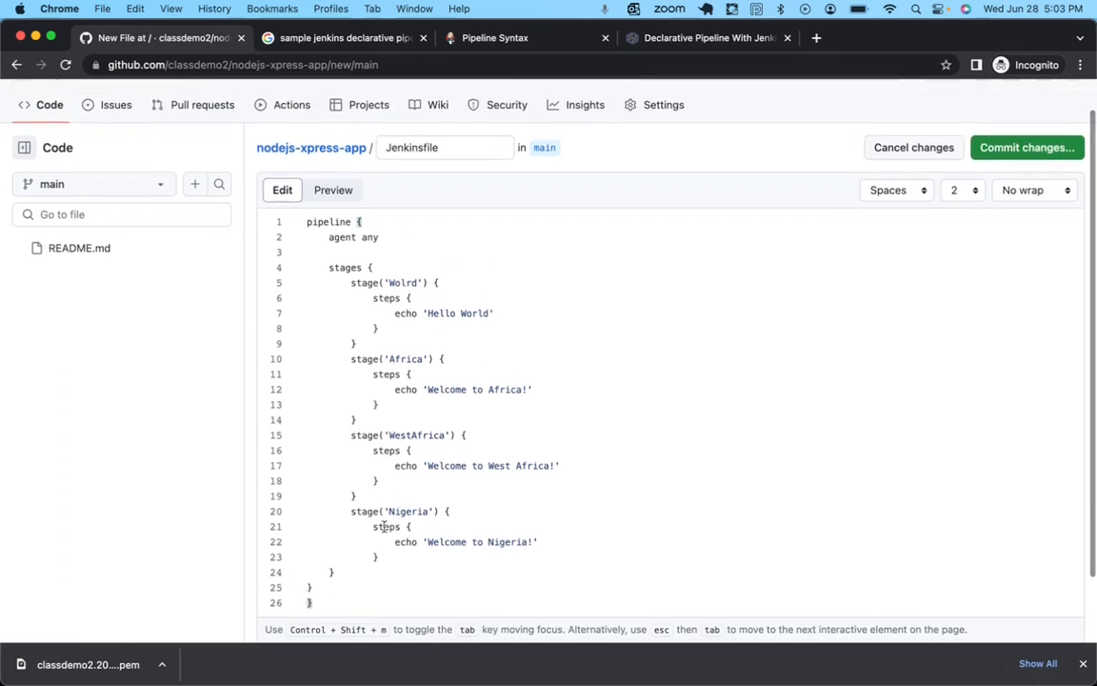
pyautogui.click(1043, 139)
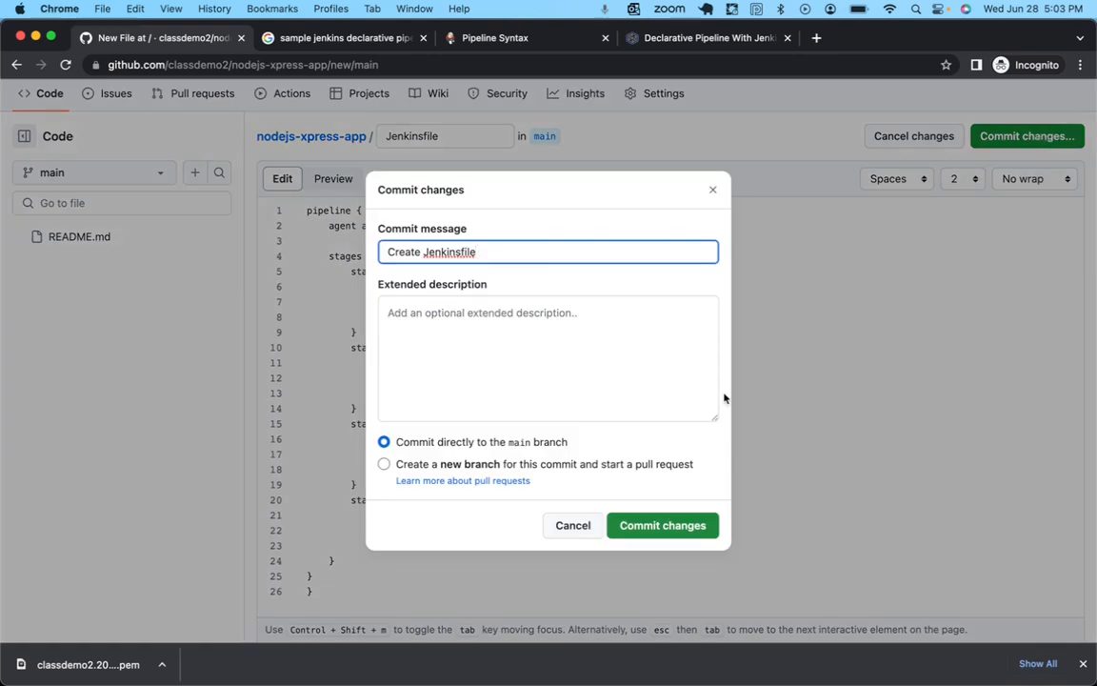
pyautogui.click(654, 523)
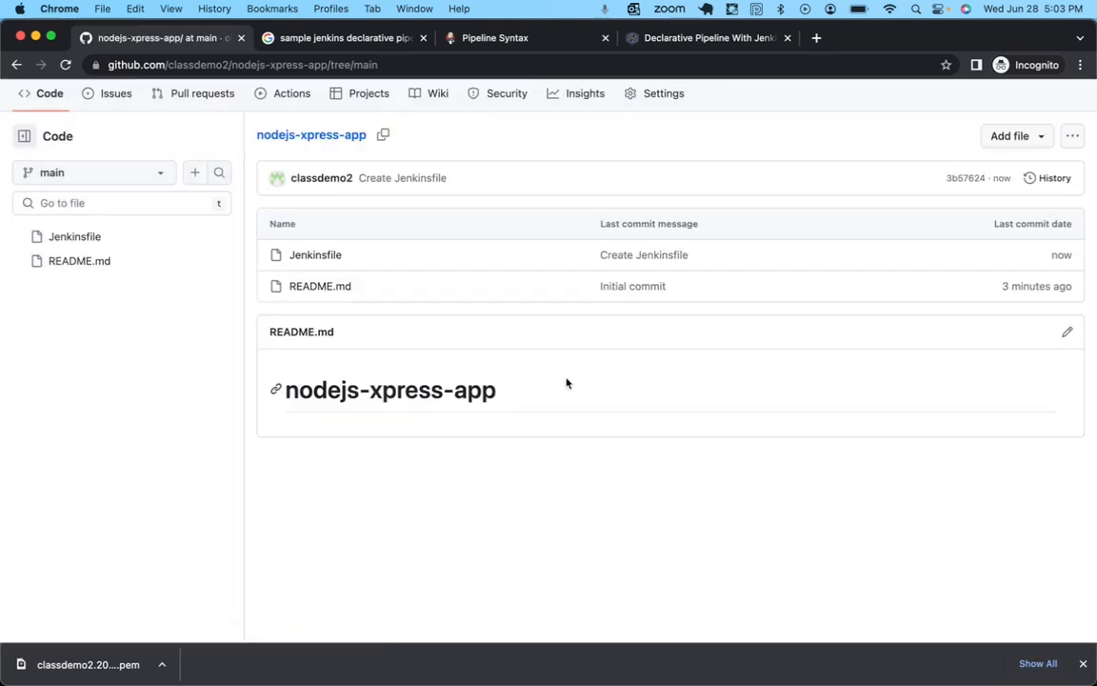
# Switch to the Jenkins browser window and reload the classdemo2 organization folder page to check for discovered repositories
pyautogui.hotkey('ctrl', 'Up')
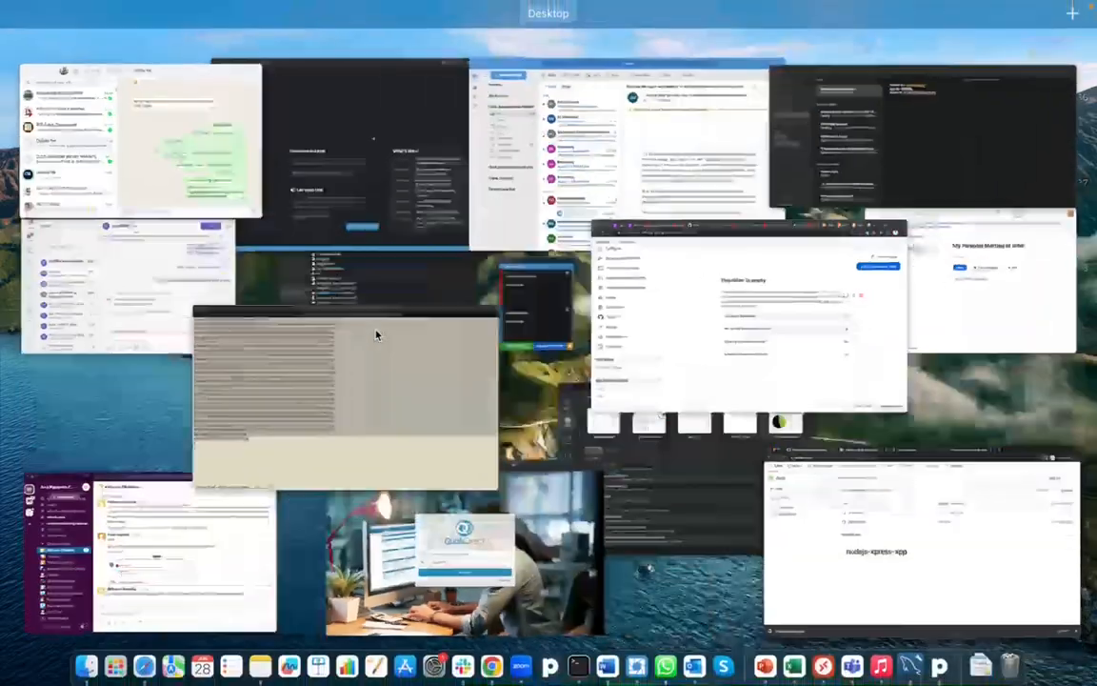
pyautogui.click(746, 336)
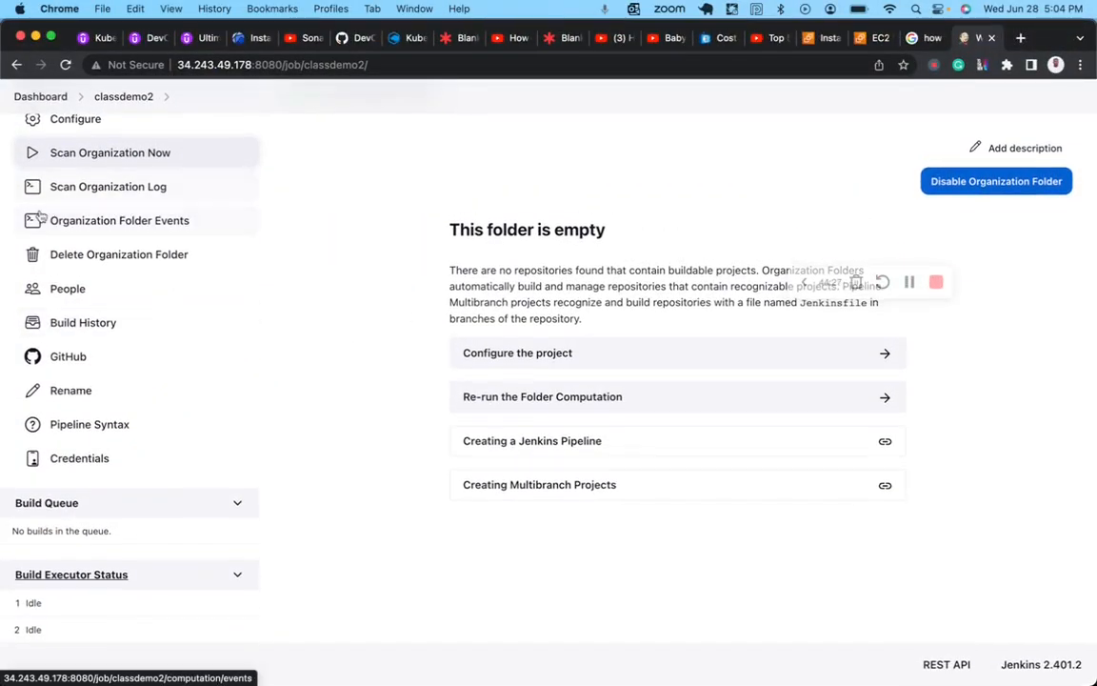
pyautogui.scroll(3, 41, 217)
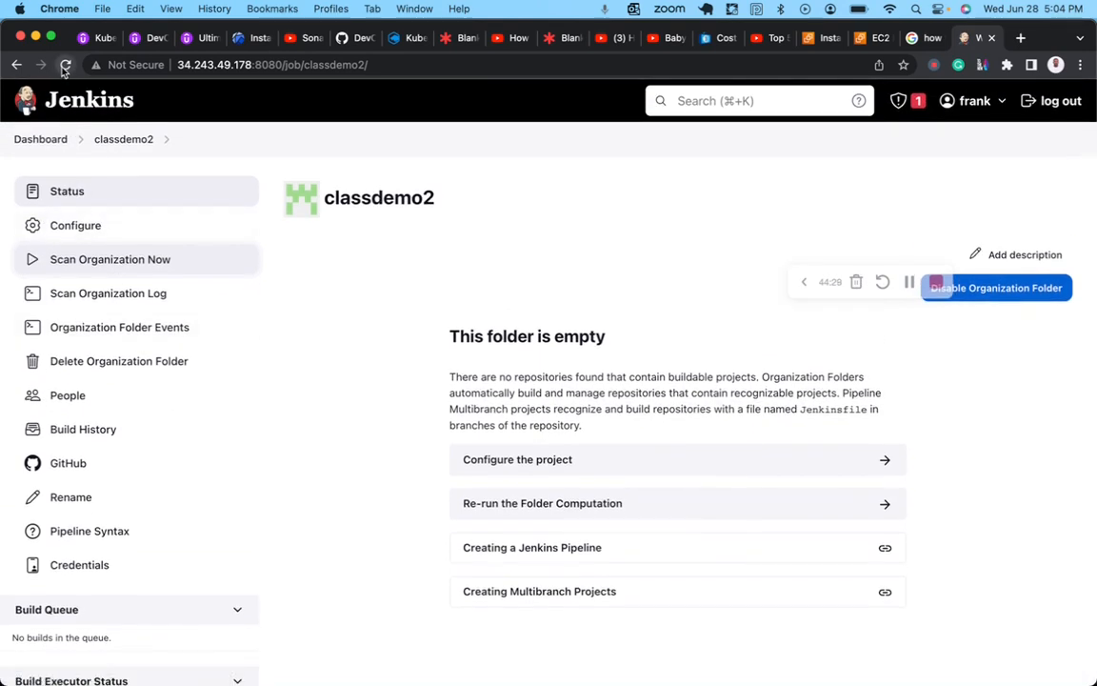
pyautogui.click(65, 67)
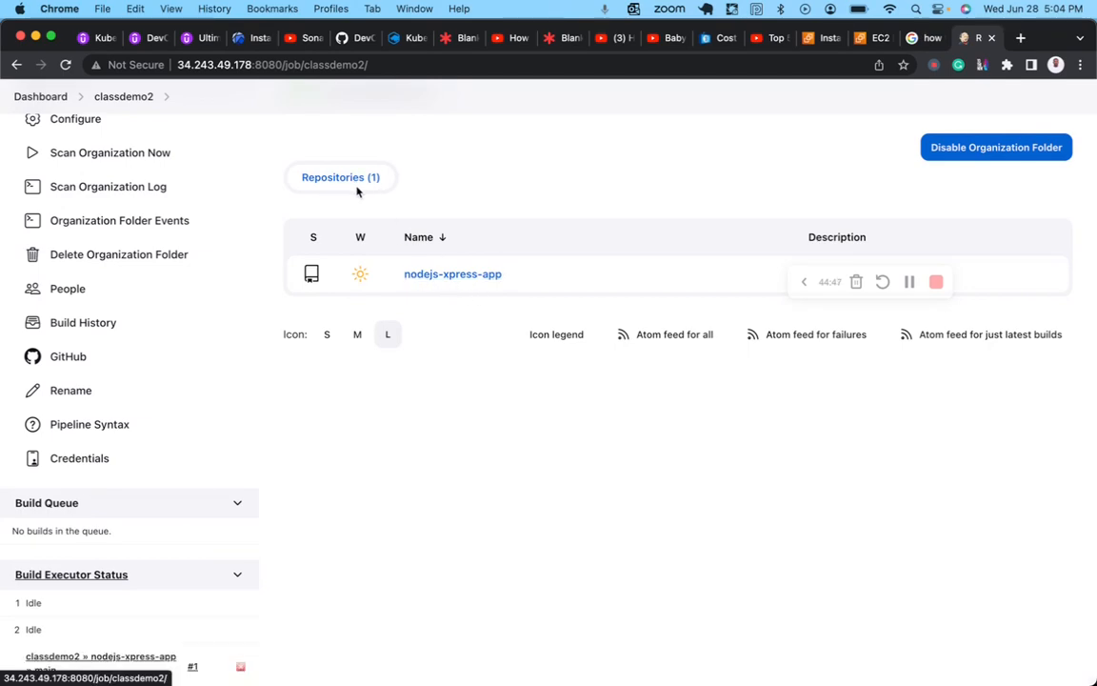
# Switch back to the GitHub window, open the Jenkinsfile in nodejs-xpress-app and copy its entire code
pyautogui.hotkey('ctrl', 'Up')
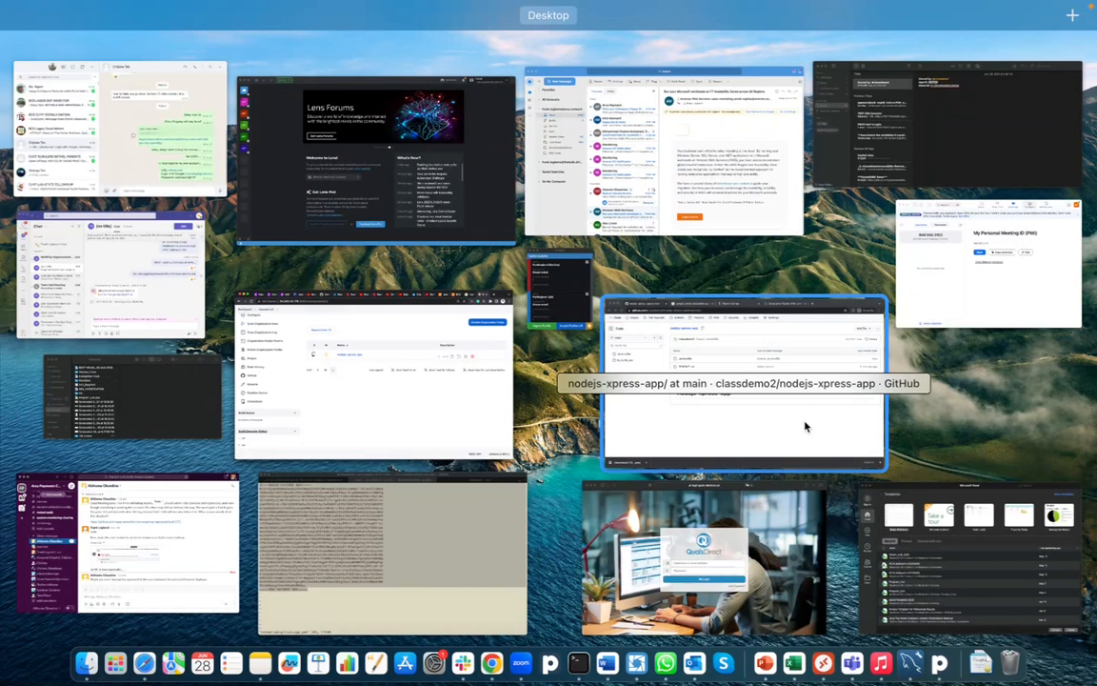
pyautogui.click(725, 383)
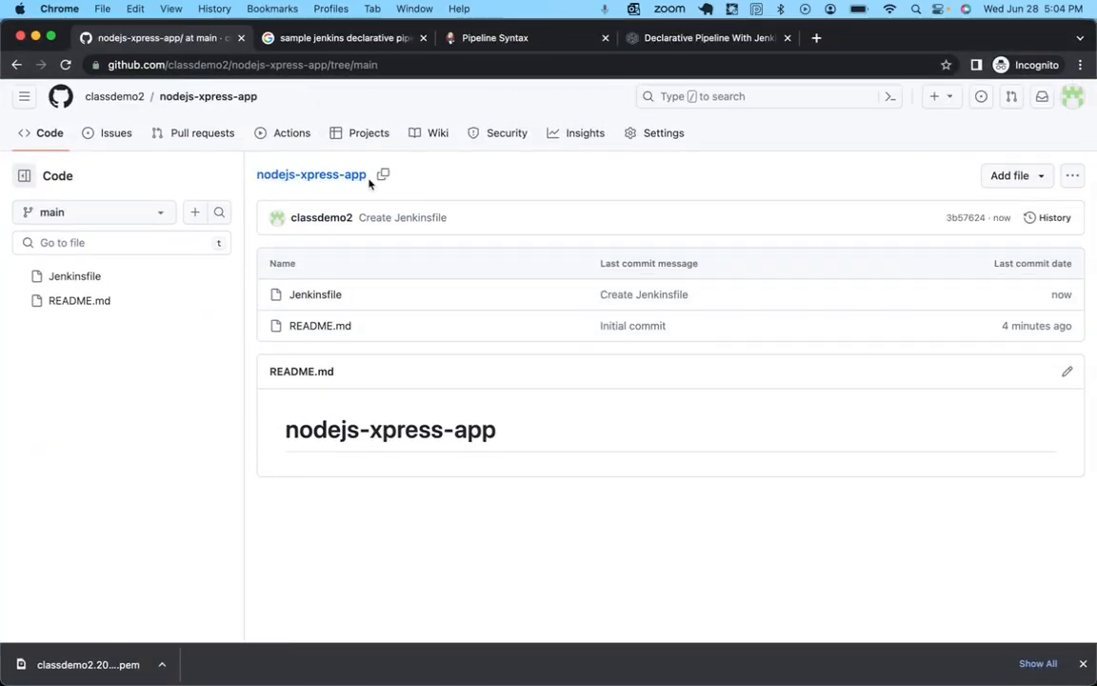
pyautogui.click(317, 297)
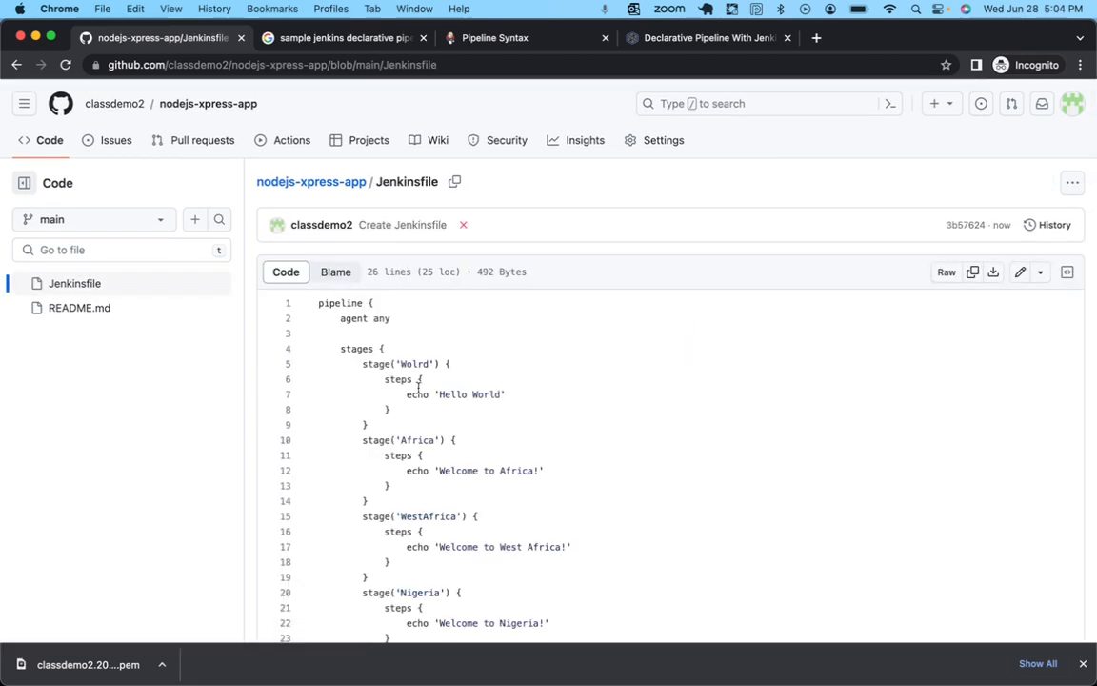
pyautogui.scroll(-2, 419, 386)
pyautogui.moveTo(335, 598); pyautogui.dragTo(318, 216)
pyautogui.press('super+c')
pyautogui.scroll(2, 307, 205)
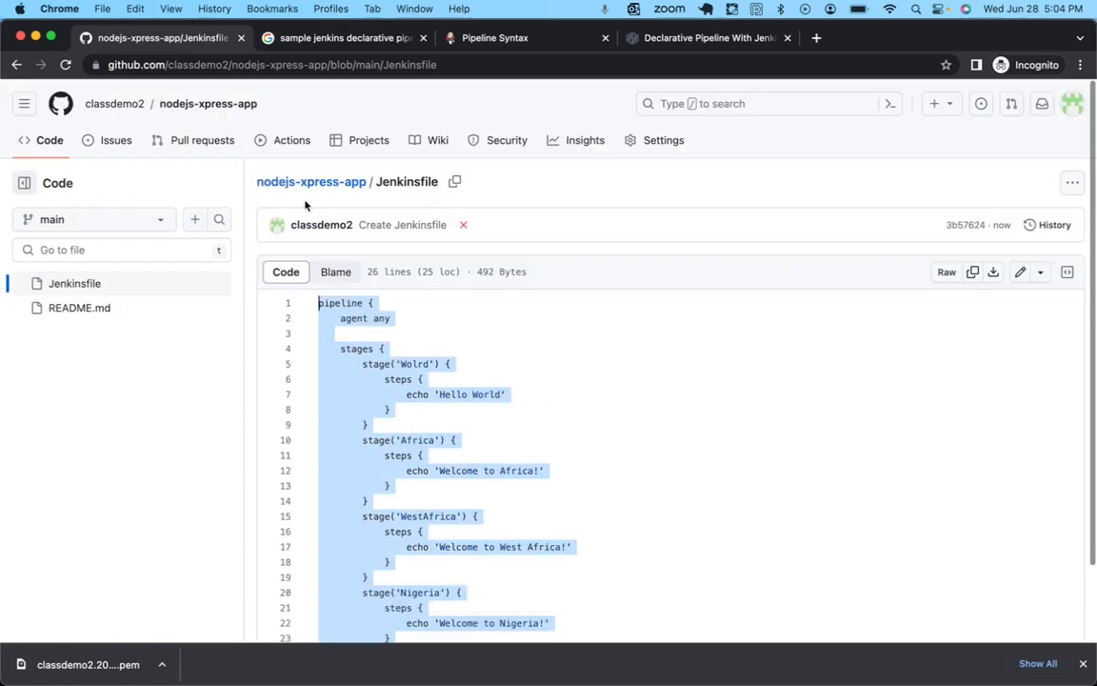
# Start a new file named 'Jenkinsfile' in classdemo2's angular-app-v2 repository
pyautogui.click(121, 107)
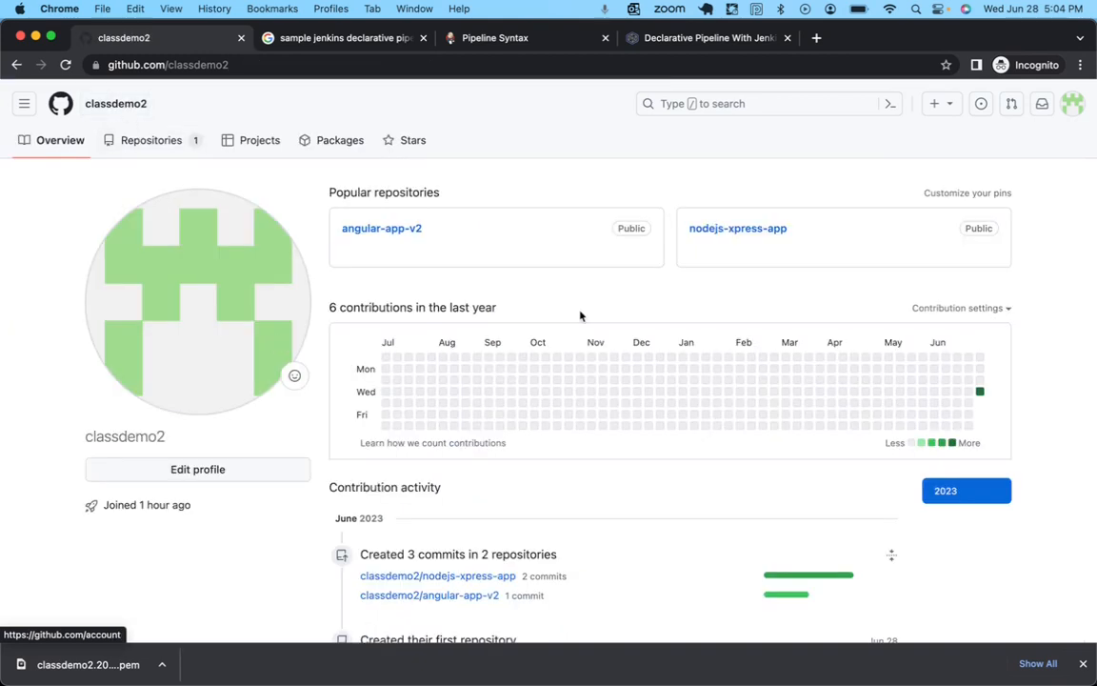
pyautogui.click(393, 235)
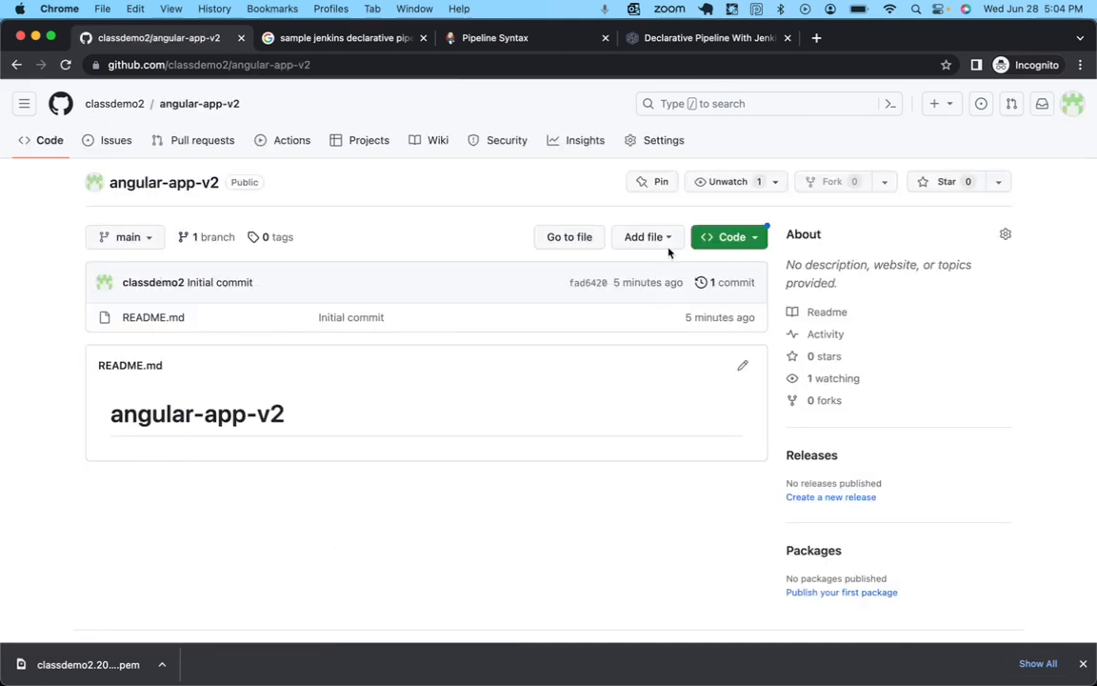
pyautogui.click(648, 237)
pyautogui.click(624, 265)
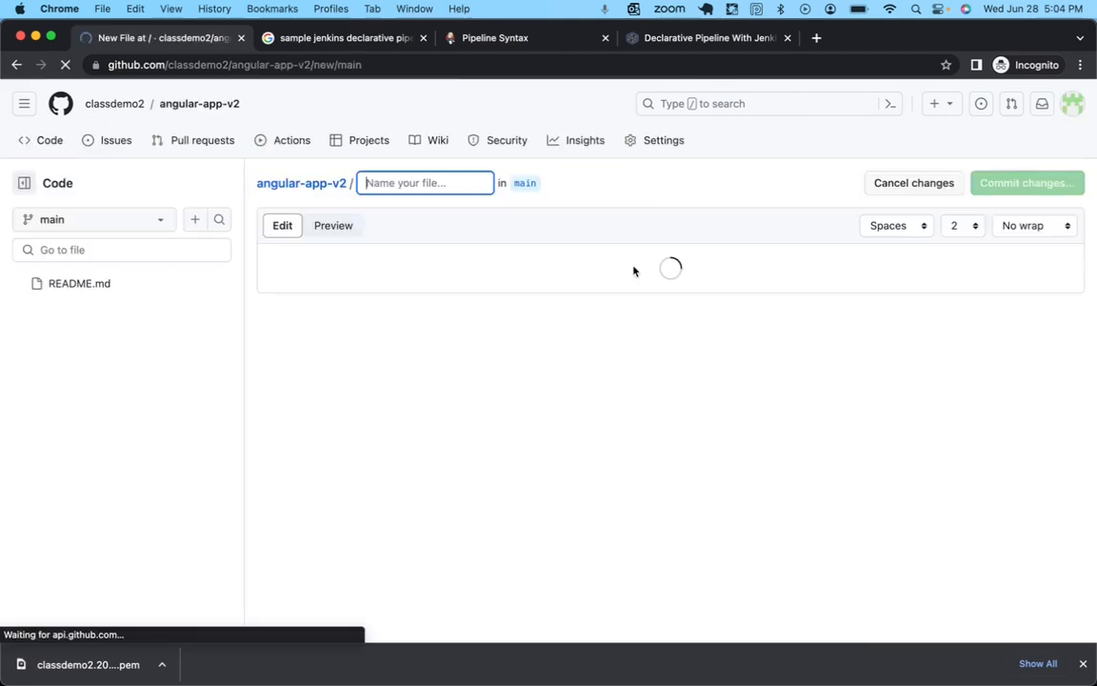
pyautogui.click(441, 183)
pyautogui.write('Jenkinsfile')
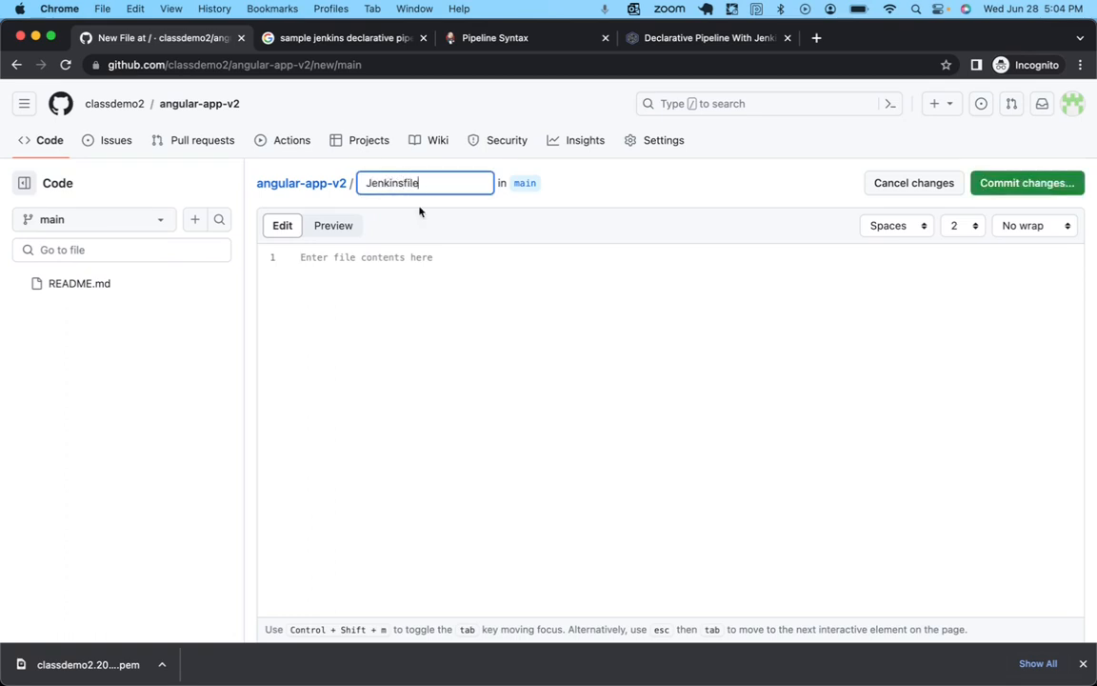
# Paste the copied pipeline code into the angular-app-v2 Jenkinsfile and commit it directly to the main branch
pyautogui.click(389, 251)
pyautogui.press('super+v')
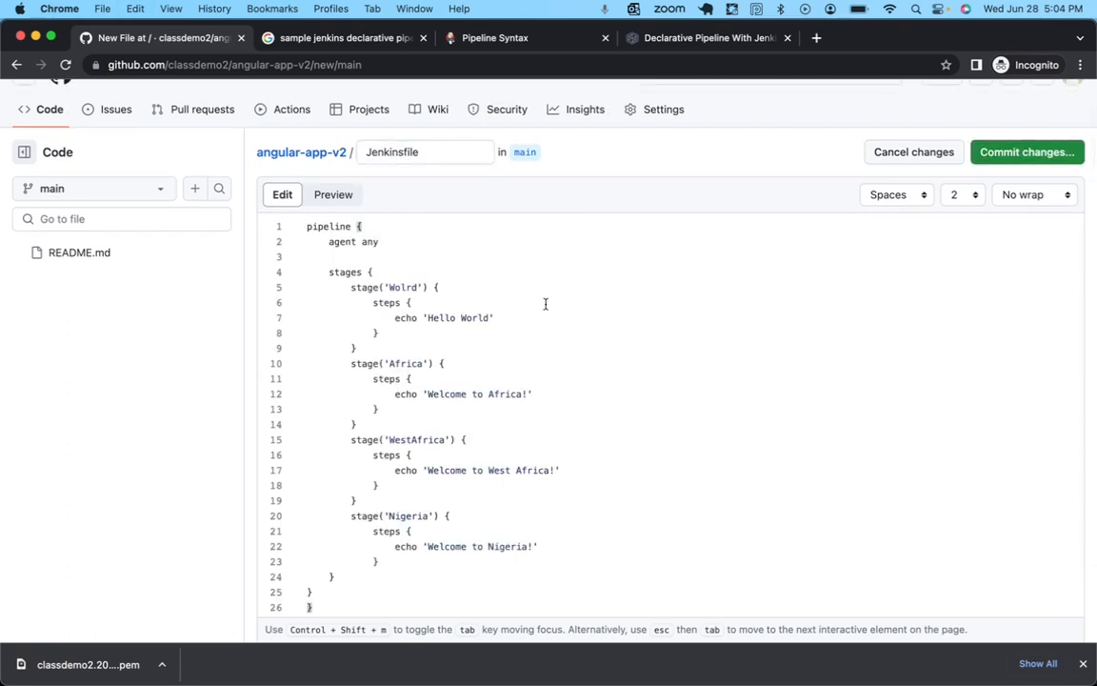
pyautogui.click(1007, 155)
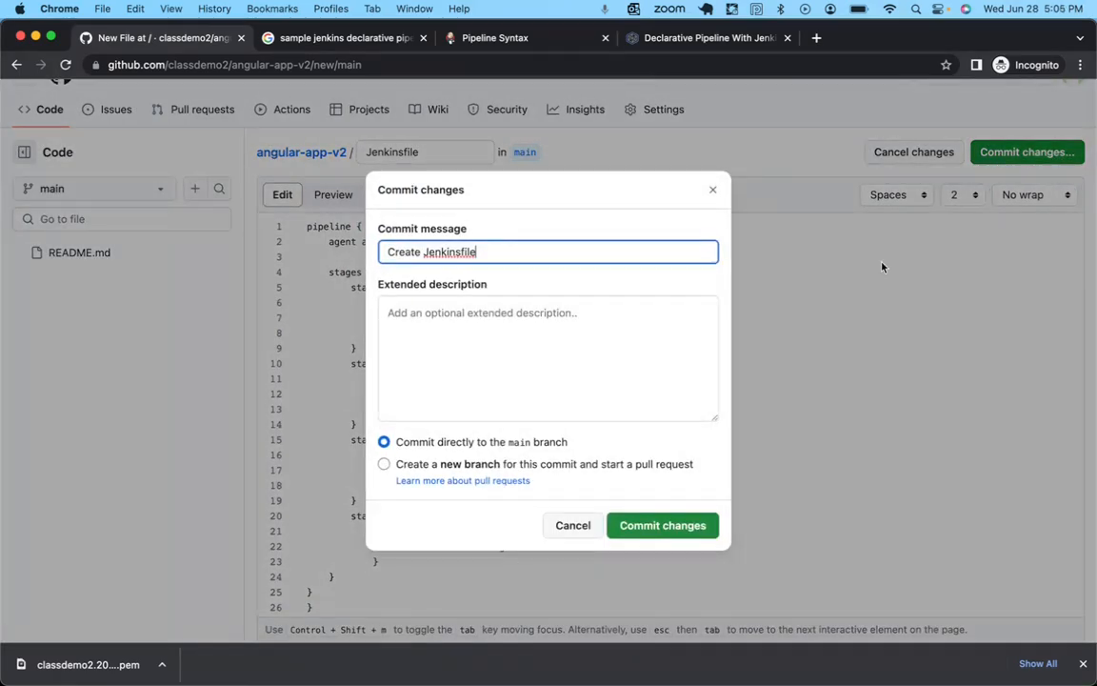
pyautogui.click(676, 529)
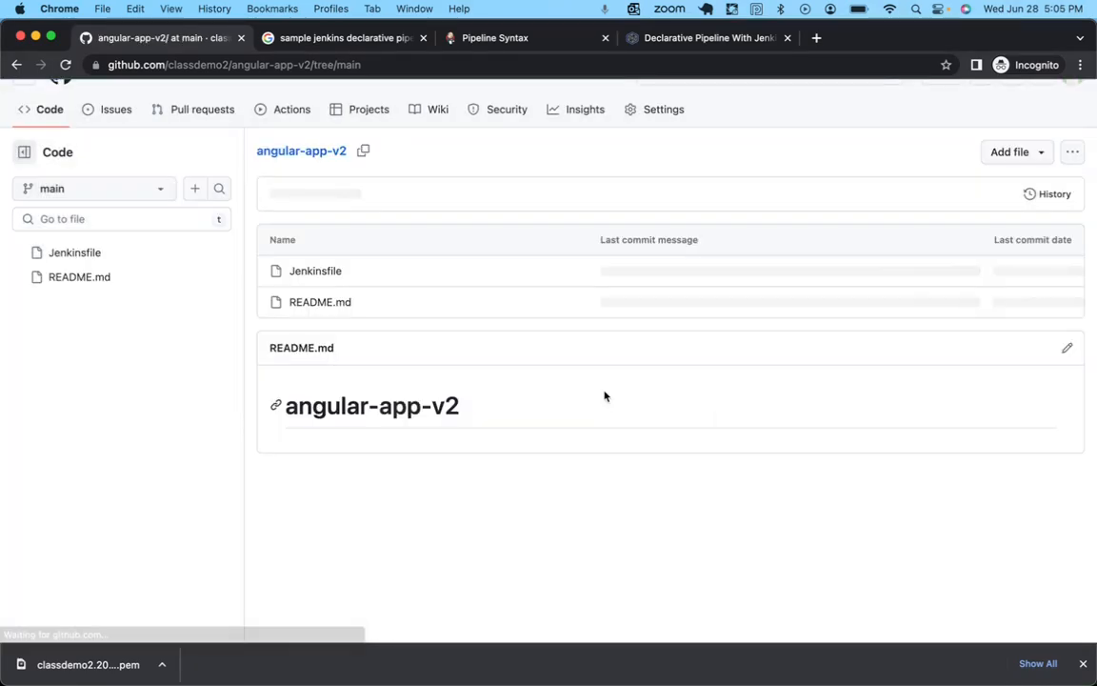
# Switch to the Jenkins window and open the queued main branch job of angular-app-v2
pyautogui.hotkey('ctrl', 'Up')
pyautogui.click(705, 340)
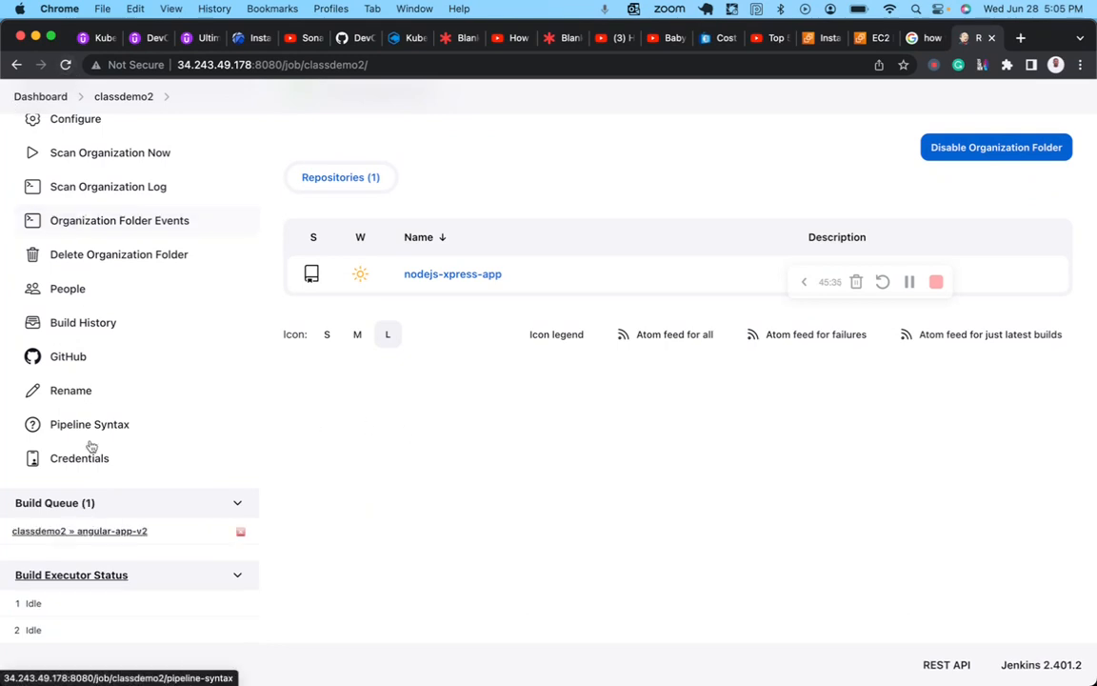
pyautogui.moveTo(102, 536)
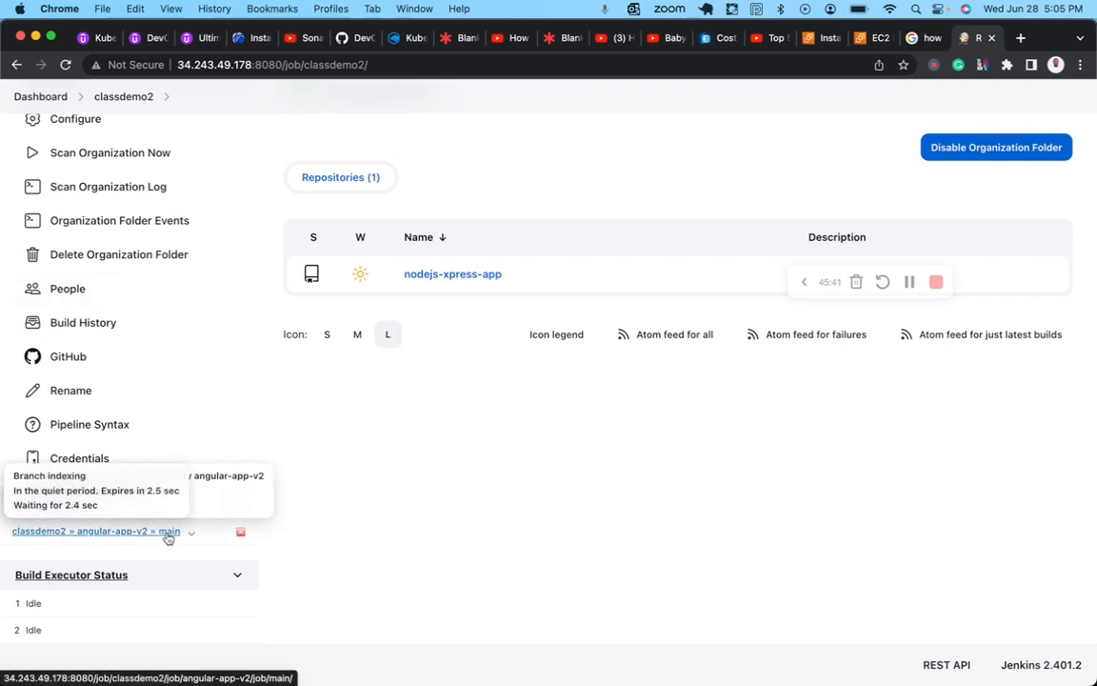
pyautogui.click(168, 534)
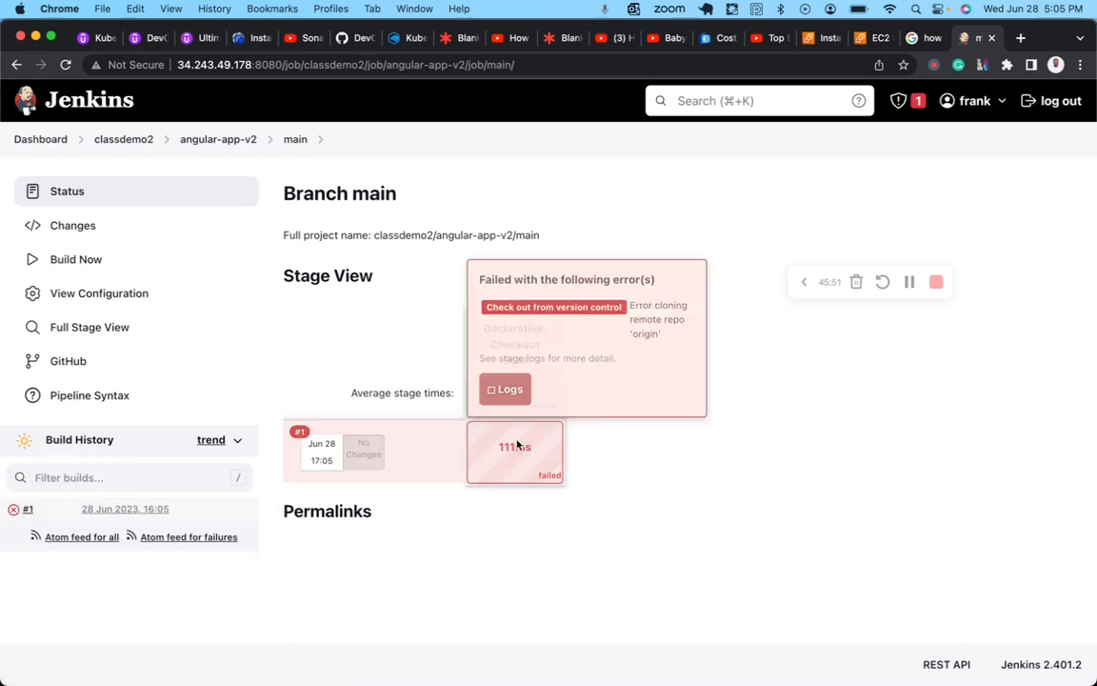
# Open the console output of build #1 for the main branch and examine the log down to its end
pyautogui.click(13, 512)
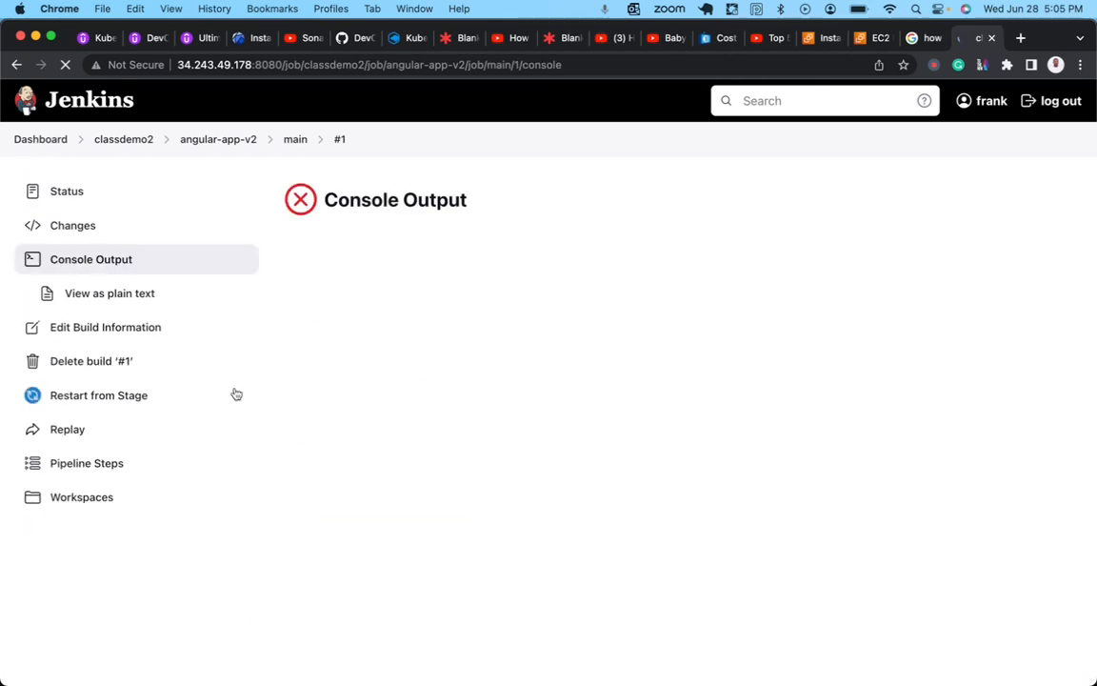
pyautogui.scroll(-1, 562, 381)
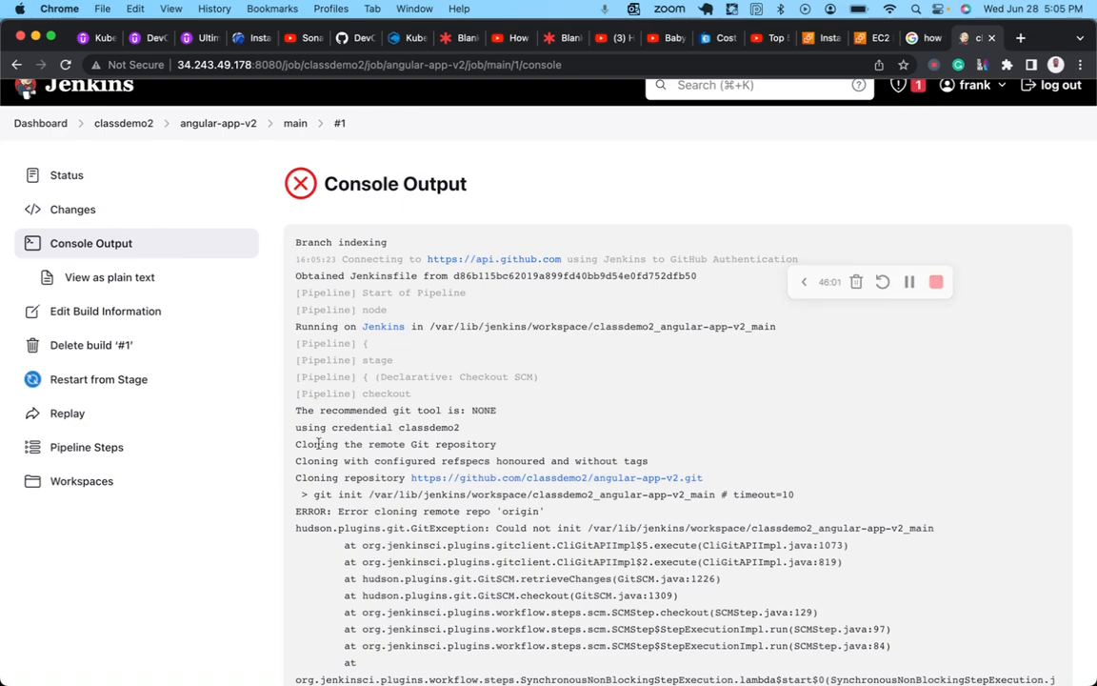
pyautogui.scroll(-3, 534, 457)
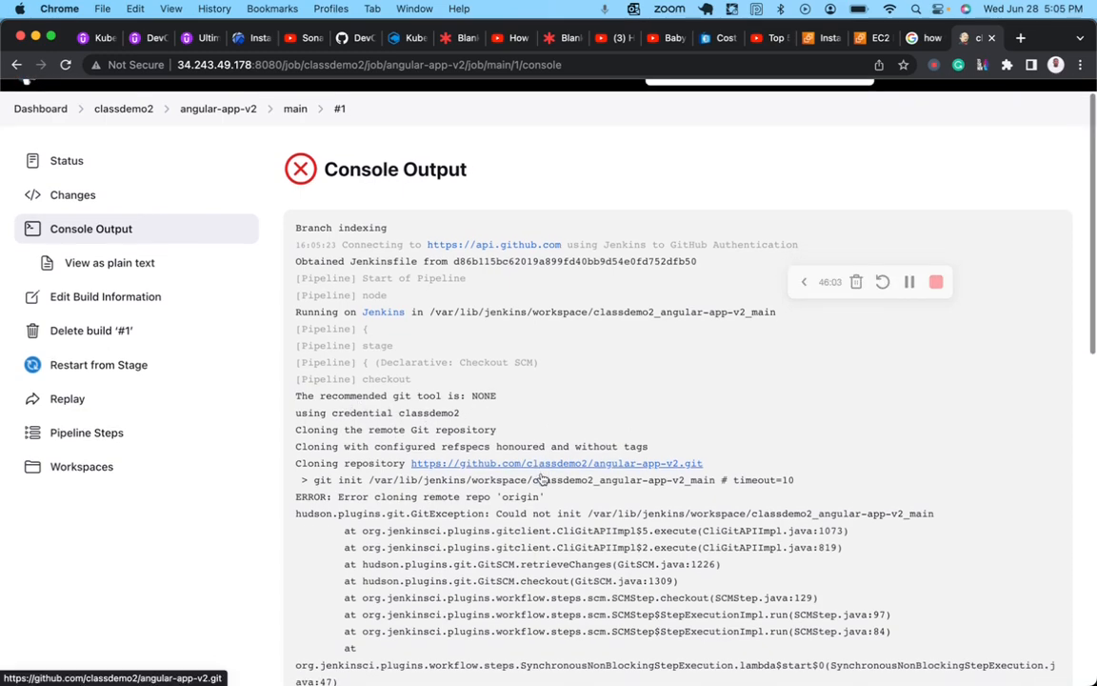
pyautogui.scroll(-10, 541, 473)
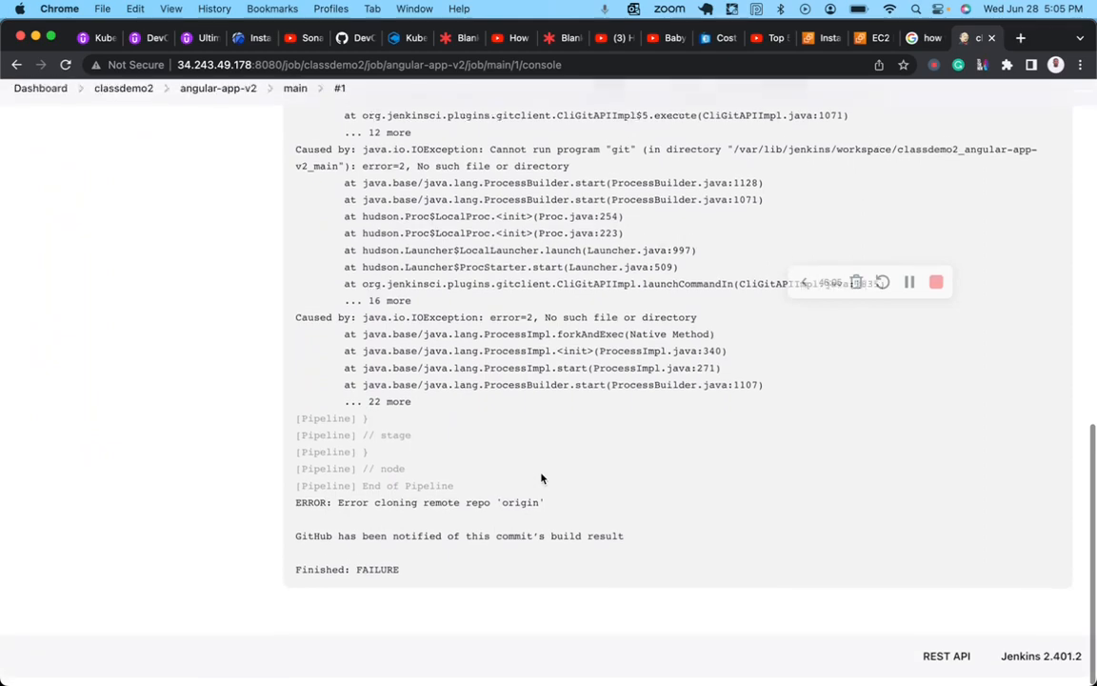
# Return from the build log to the classdemo2 organization folder and review its repositories, checking its entry on the Jenkins dashboard too
pyautogui.scroll(15, 514, 439)
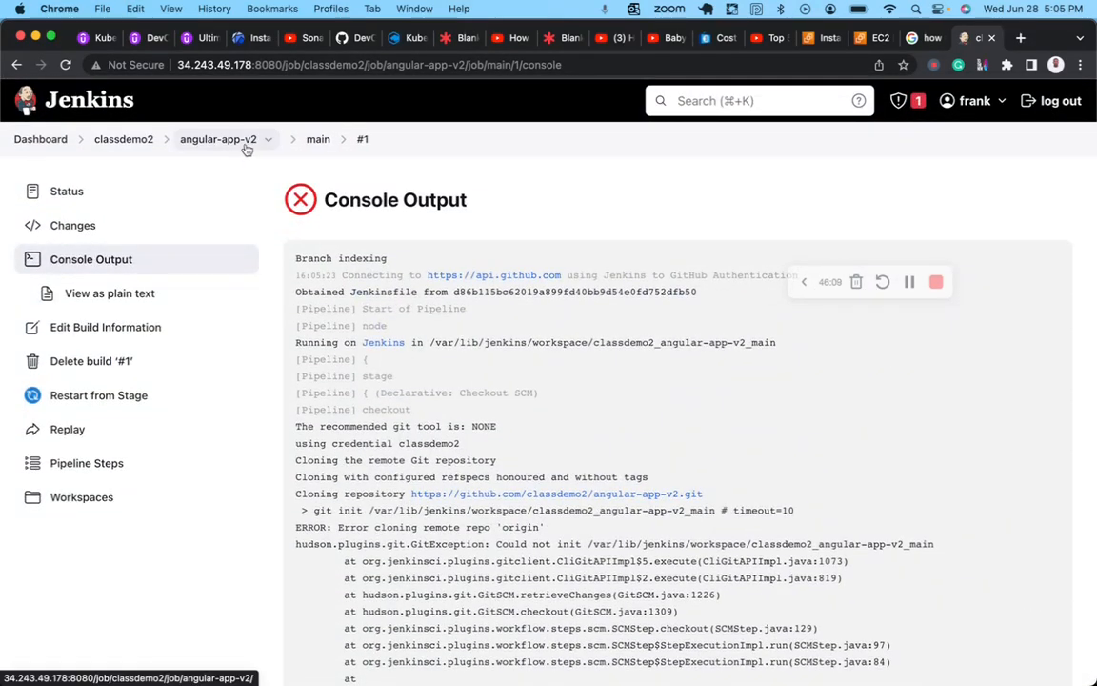
pyautogui.click(245, 149)
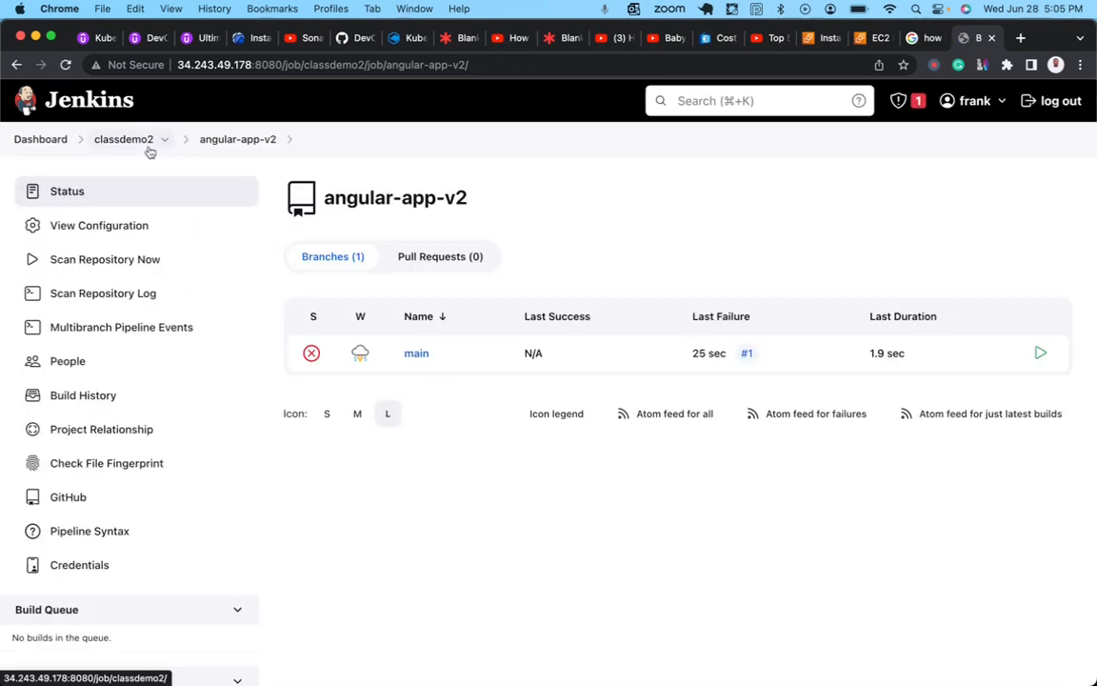
pyautogui.click(124, 139)
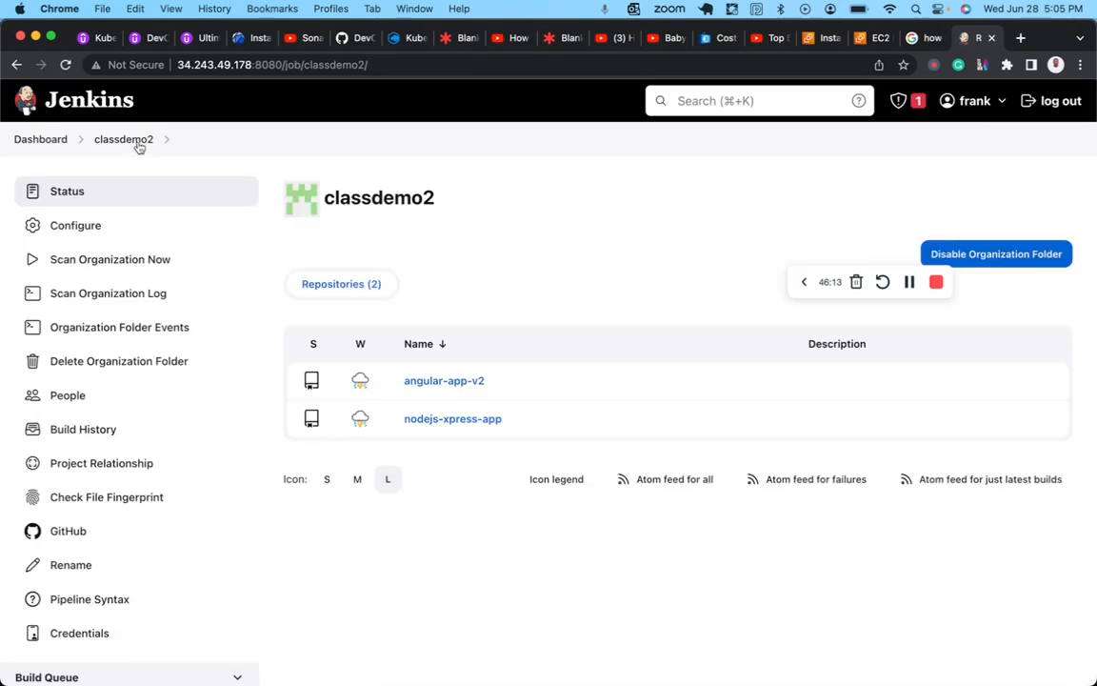
pyautogui.moveTo(338, 408)
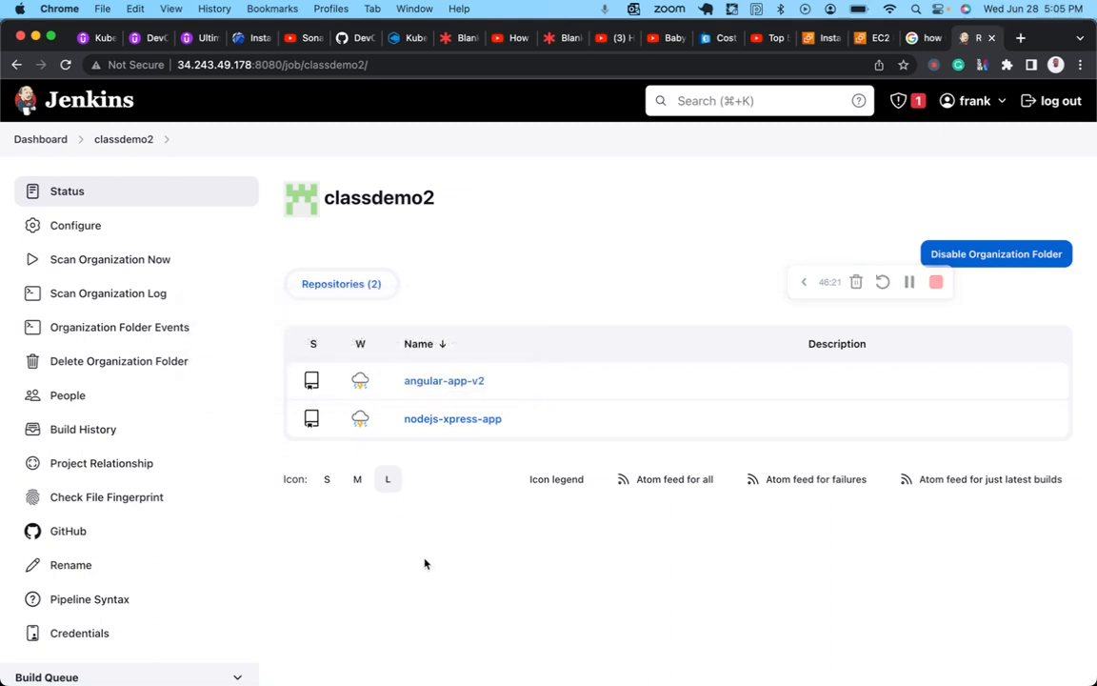
pyautogui.click(49, 143)
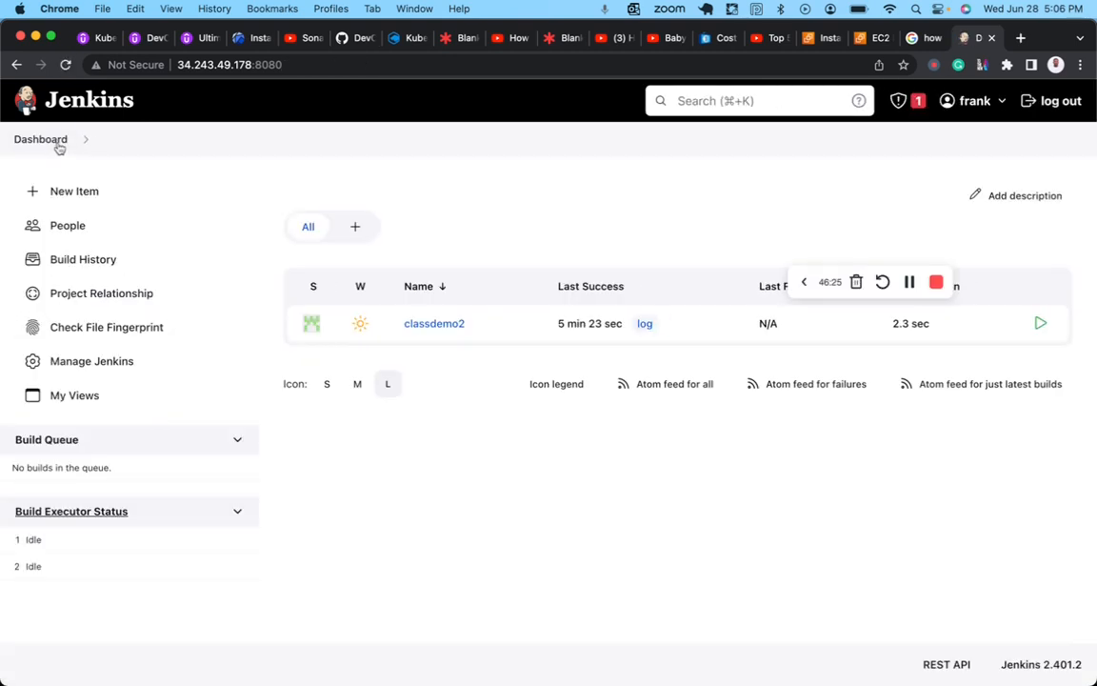
pyautogui.click(423, 322)
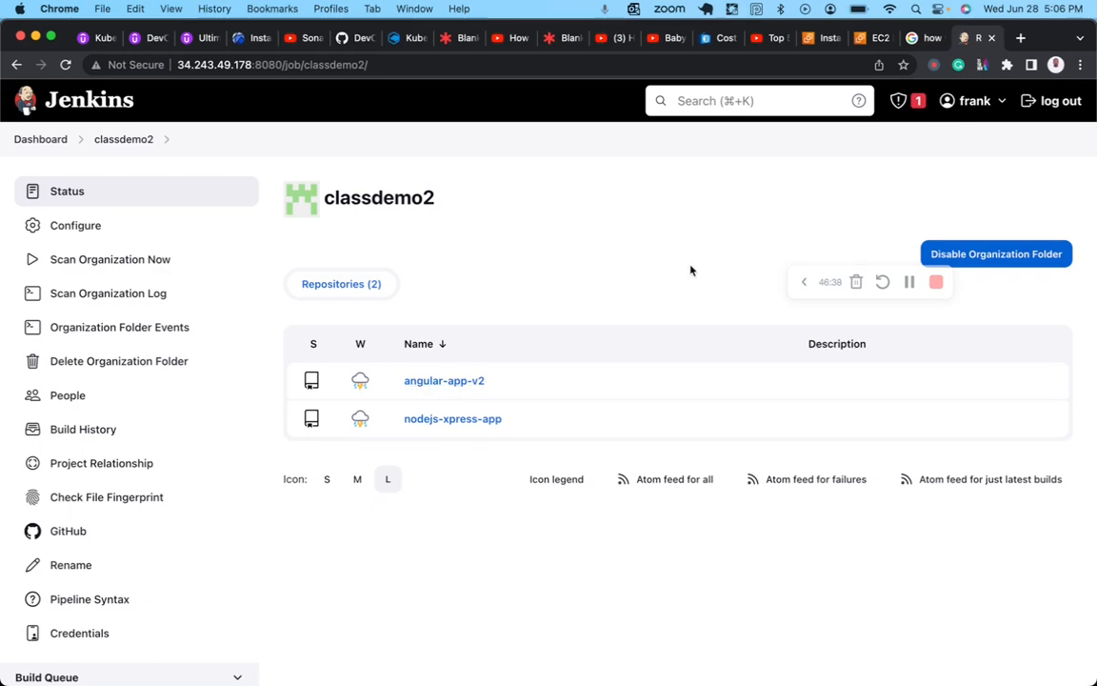
# Switch to the GitHub window and open classdemo2's list of repositories
pyautogui.hotkey('ctrl', 'Up')
pyautogui.click(757, 357)
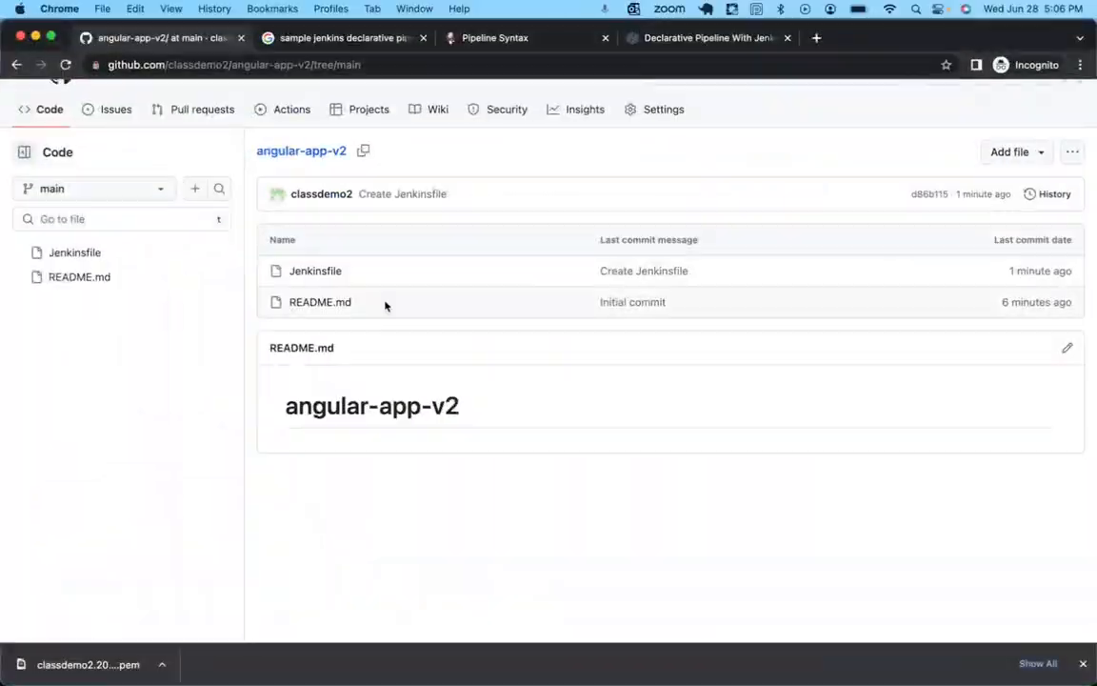
pyautogui.scroll(2, 108, 154)
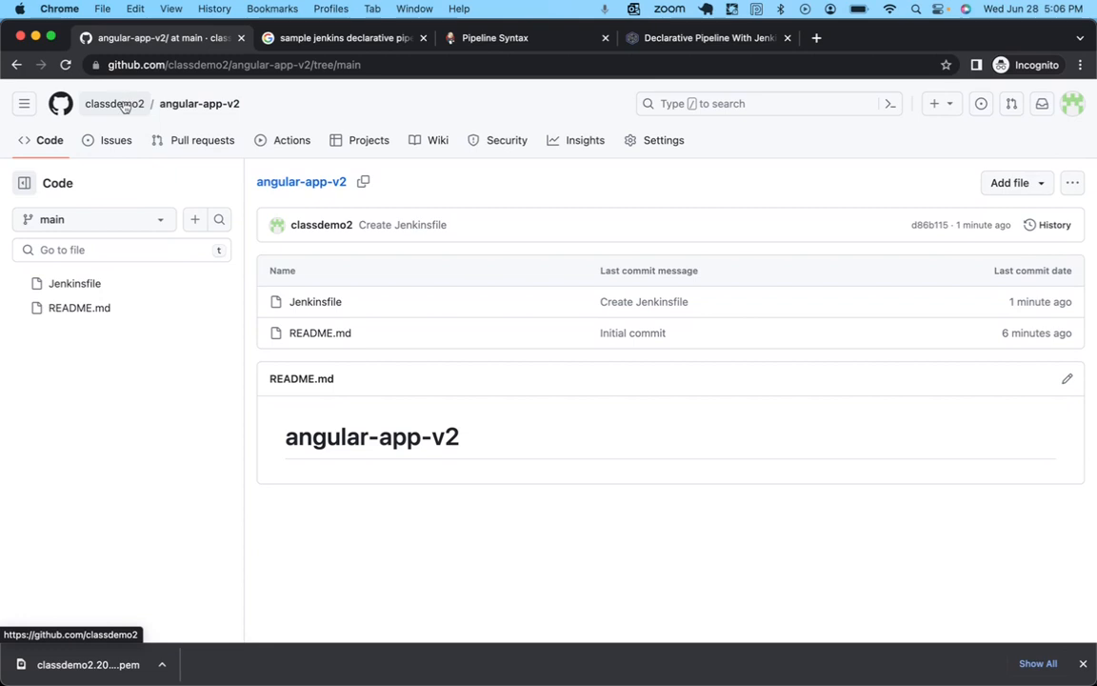
pyautogui.click(123, 105)
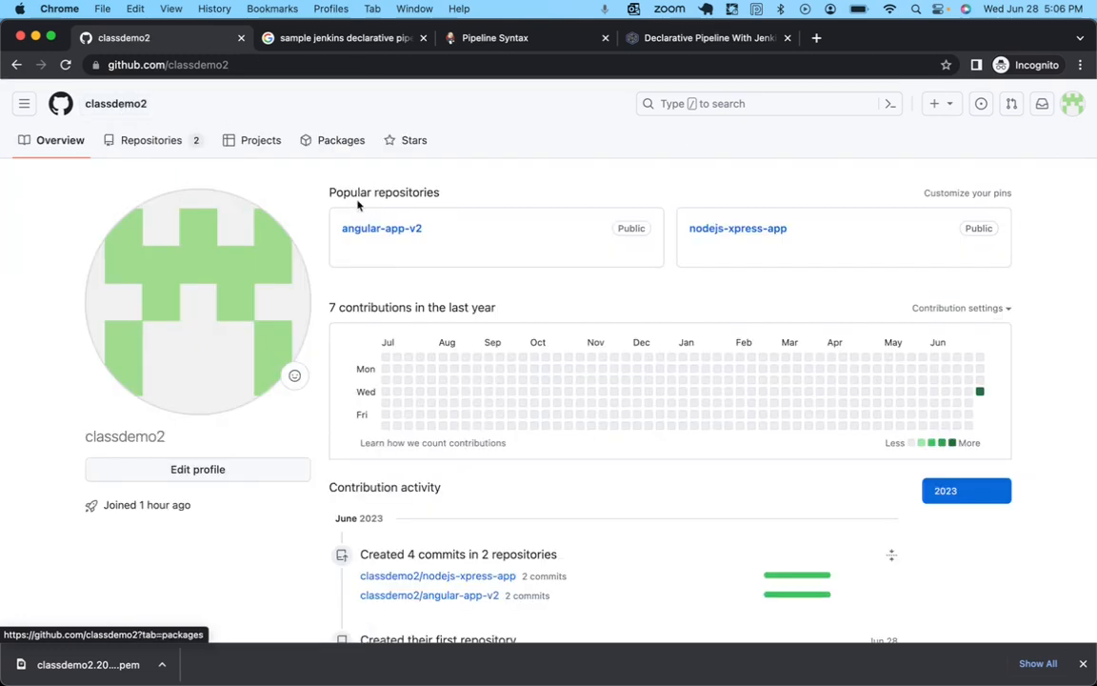
pyautogui.click(164, 148)
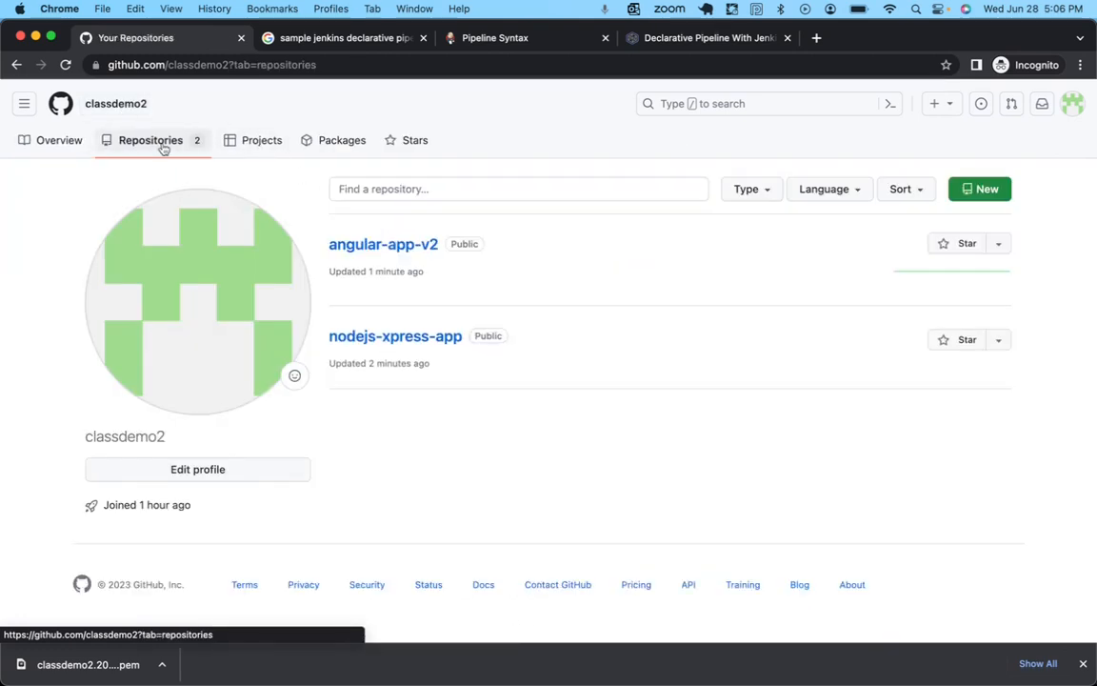
# Create a new public repository named 'lagos-nigeria-app' under classdemo2, initialized with a README file
pyautogui.click(977, 192)
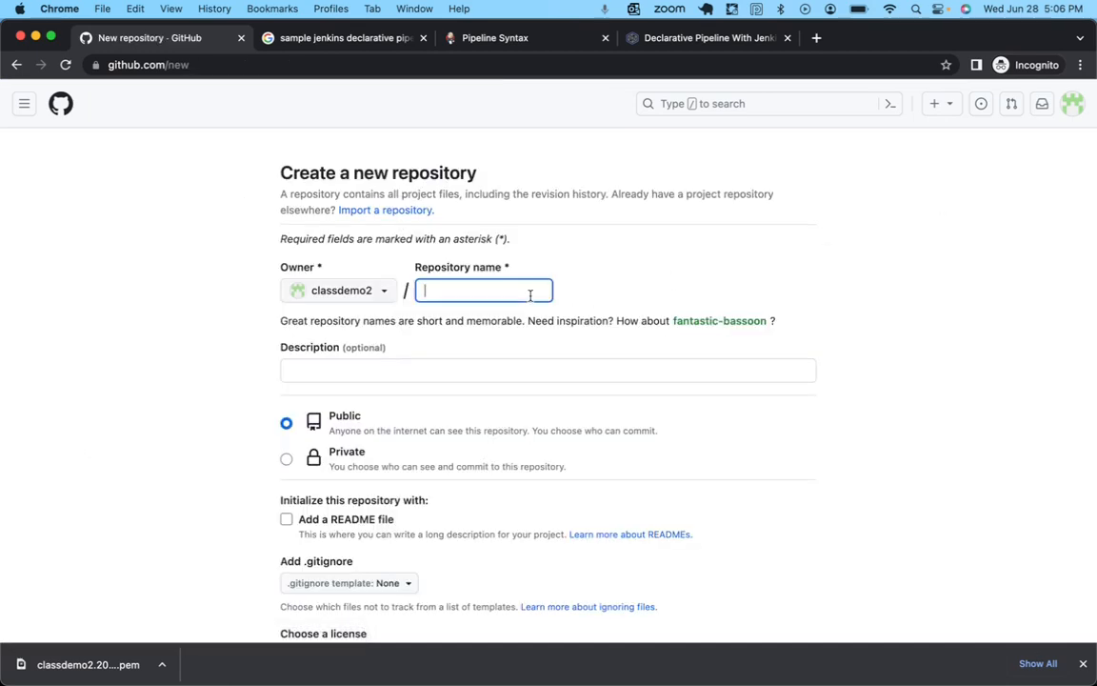
pyautogui.write('lagos-nigeria-app')
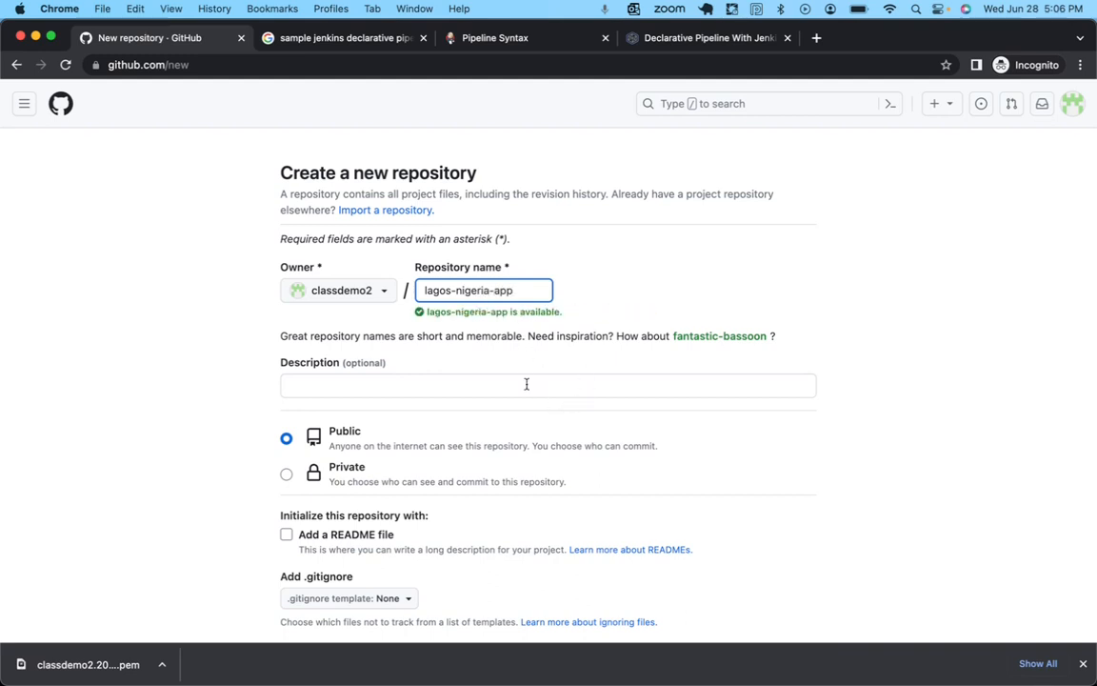
pyautogui.scroll(-5, 526, 384)
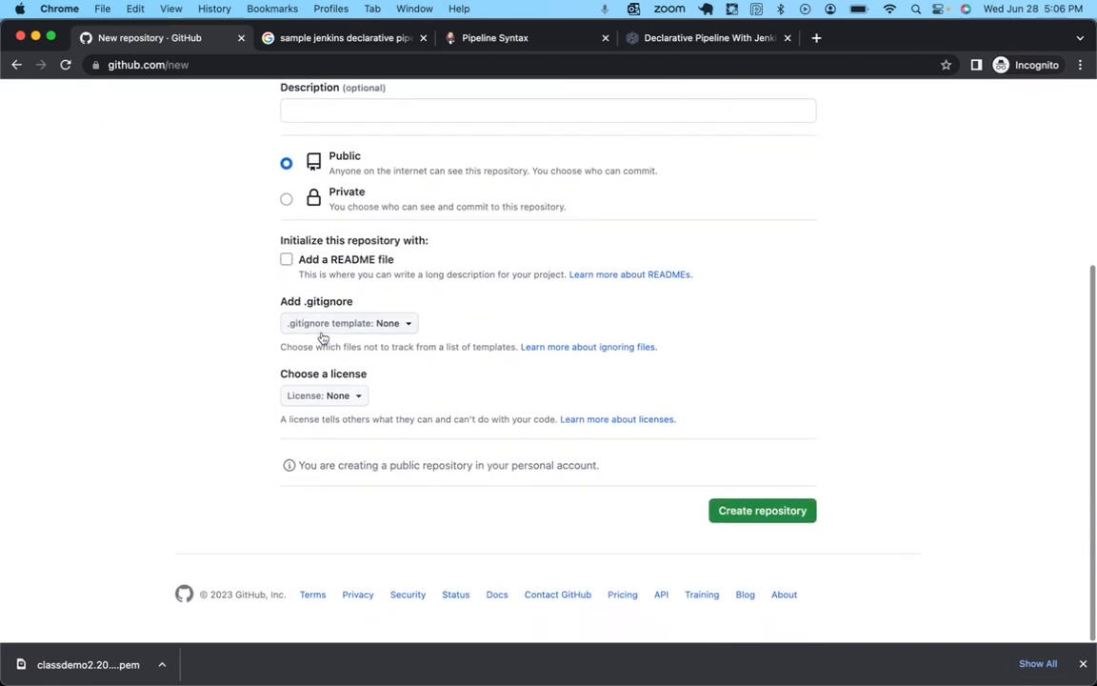
pyautogui.click(287, 260)
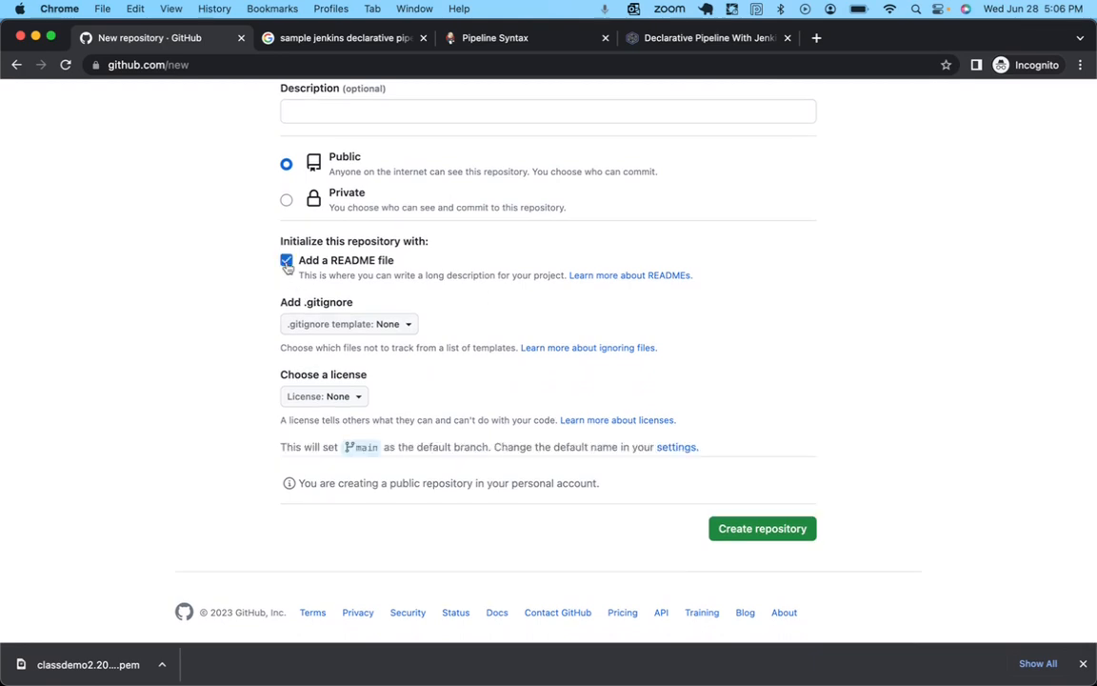
pyautogui.click(739, 529)
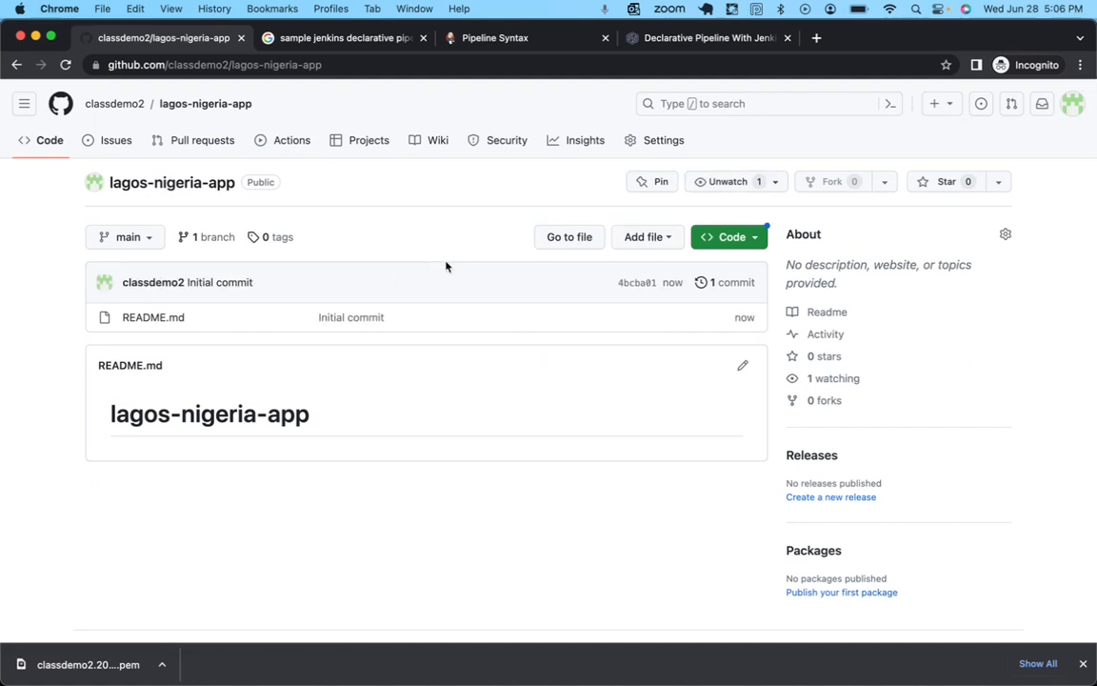
# Start a new file named 'Jenkinsfile' in the lagos-nigeria-app repository
pyautogui.click(650, 238)
pyautogui.click(609, 266)
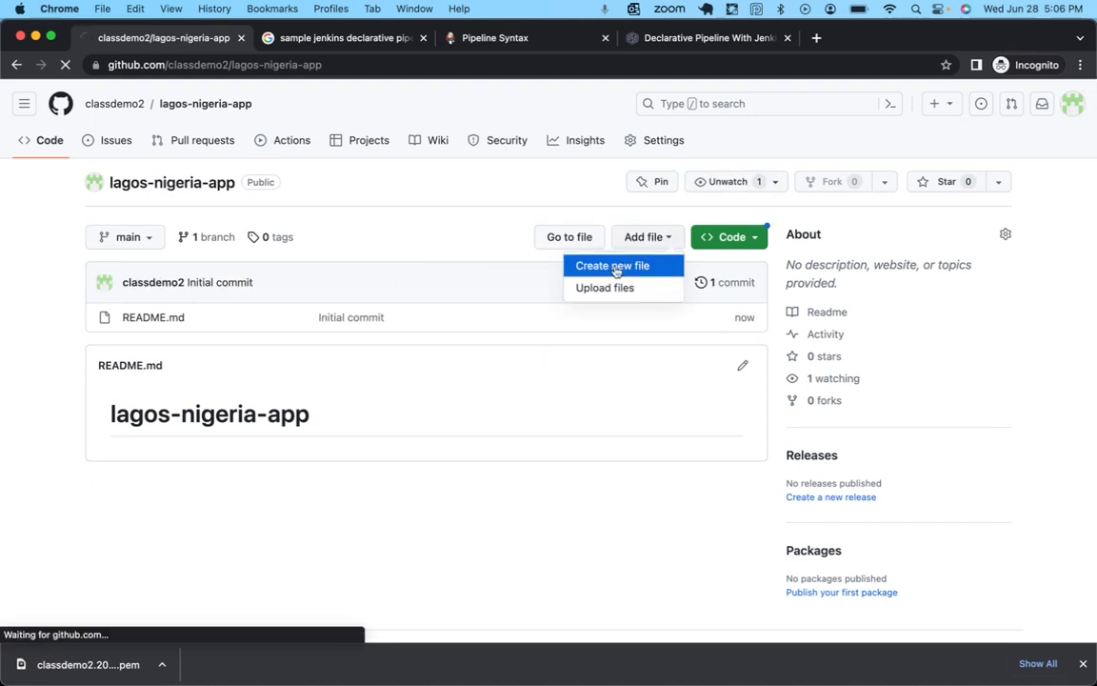
pyautogui.click(430, 183)
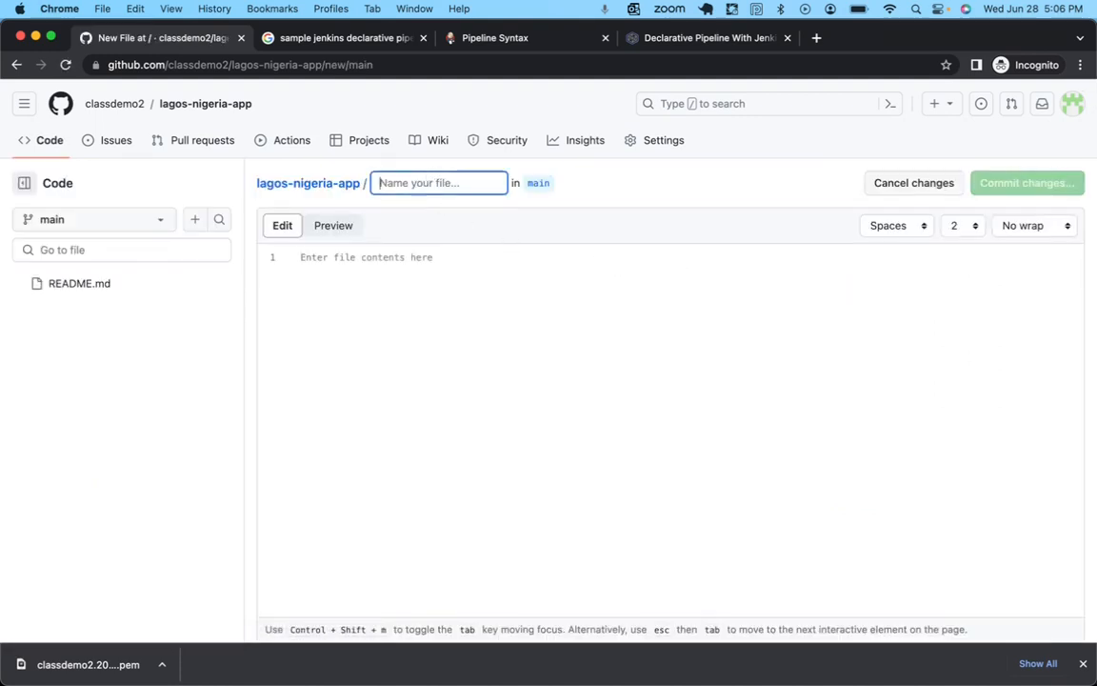
pyautogui.write('Jenkinsfile')
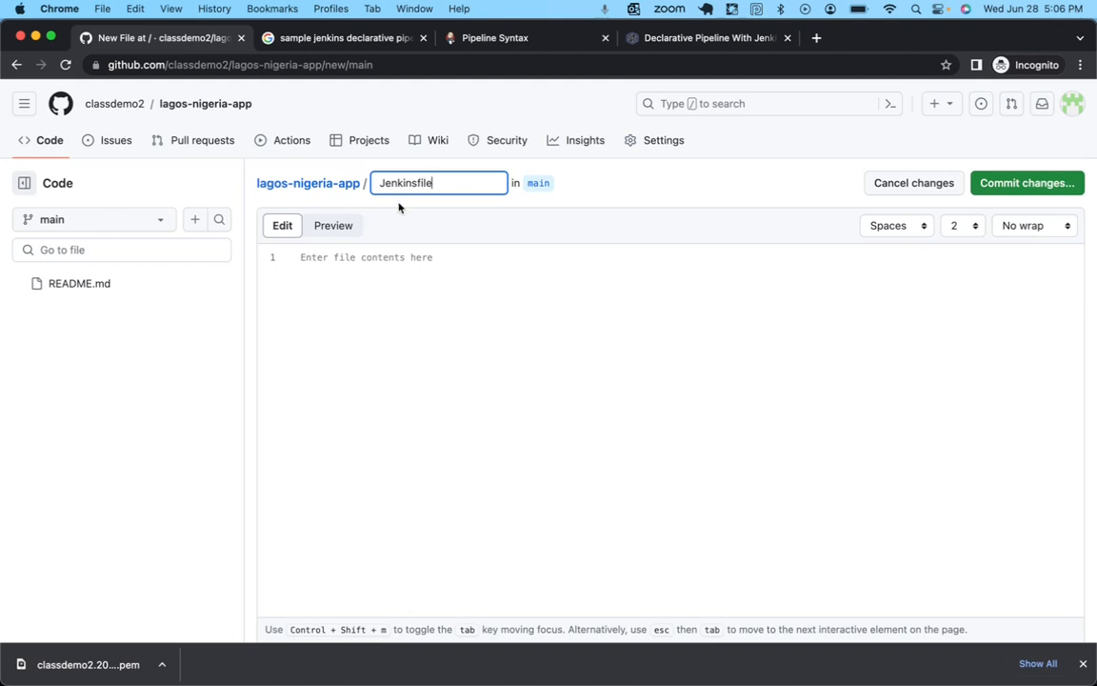
# Paste the copied pipeline code into the lagos-nigeria-app Jenkinsfile and commit it directly to the main branch with the message 'Create Jenkinsfile'
pyautogui.click(386, 253)
pyautogui.write("pipeline {     agent any      stages {         stage('Wolrd') {             steps {                 echo 'Hello World'             }         }         stage('Africa') {             steps {                 echo 'Welcome to Africa!'             }         }         stage('WestAfrica') {             steps {                 echo 'Welcome to West Africa!'             }         }         stage('Nigeria') {             steps {                 echo 'Welcome to Nigeria!'             }         }     } }")
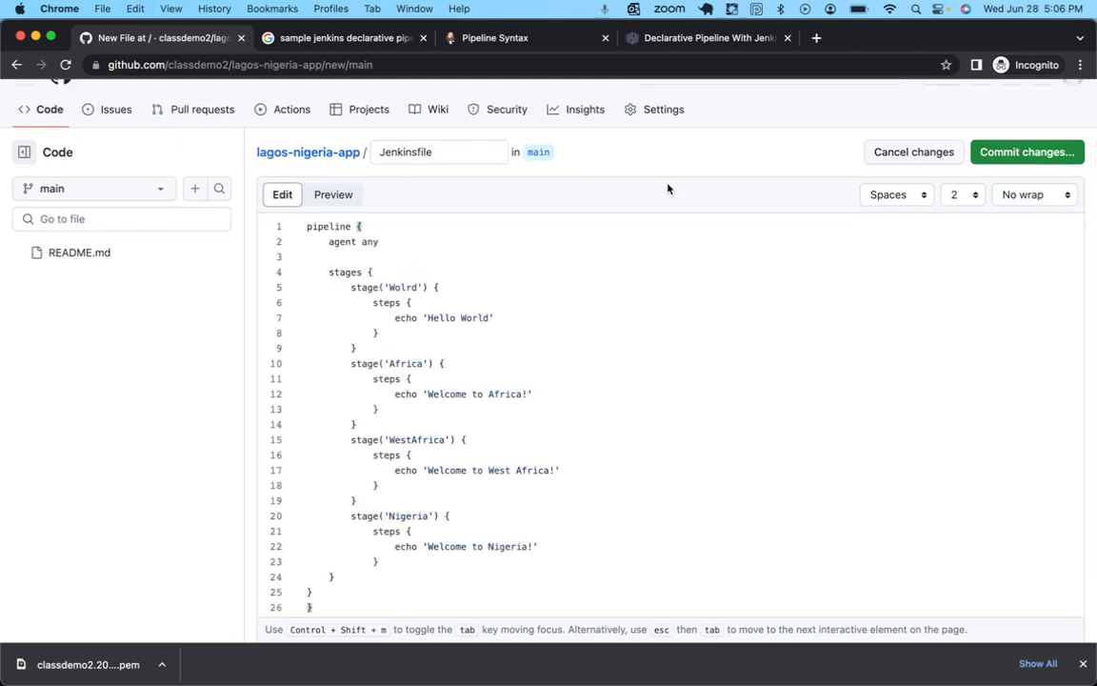
pyautogui.click(1029, 154)
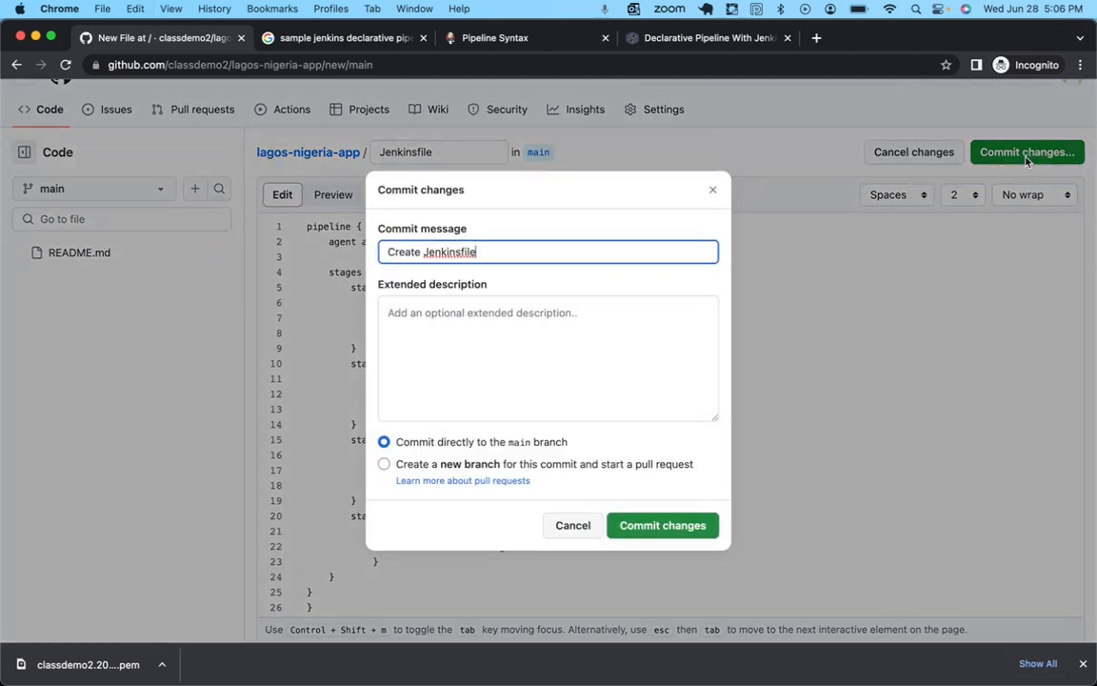
pyautogui.click(665, 526)
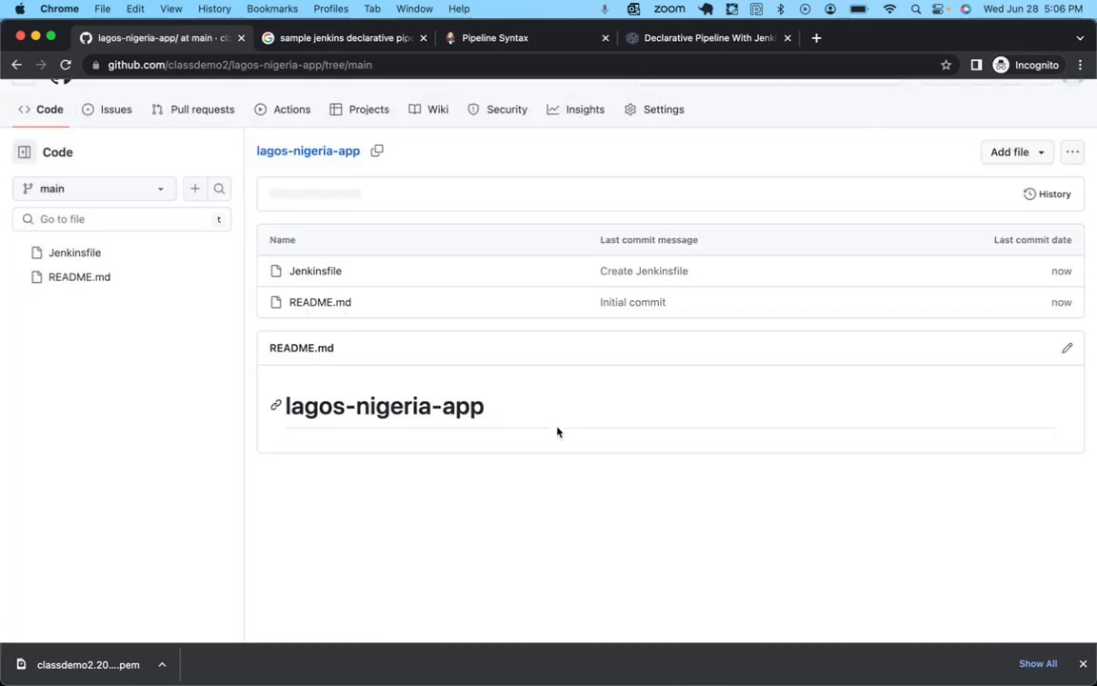
# Switch to the Jenkins window and check classdemo2's repository list and build executor status for lagos-nigeria-app
pyautogui.hotkey('ctrl', 'Up')
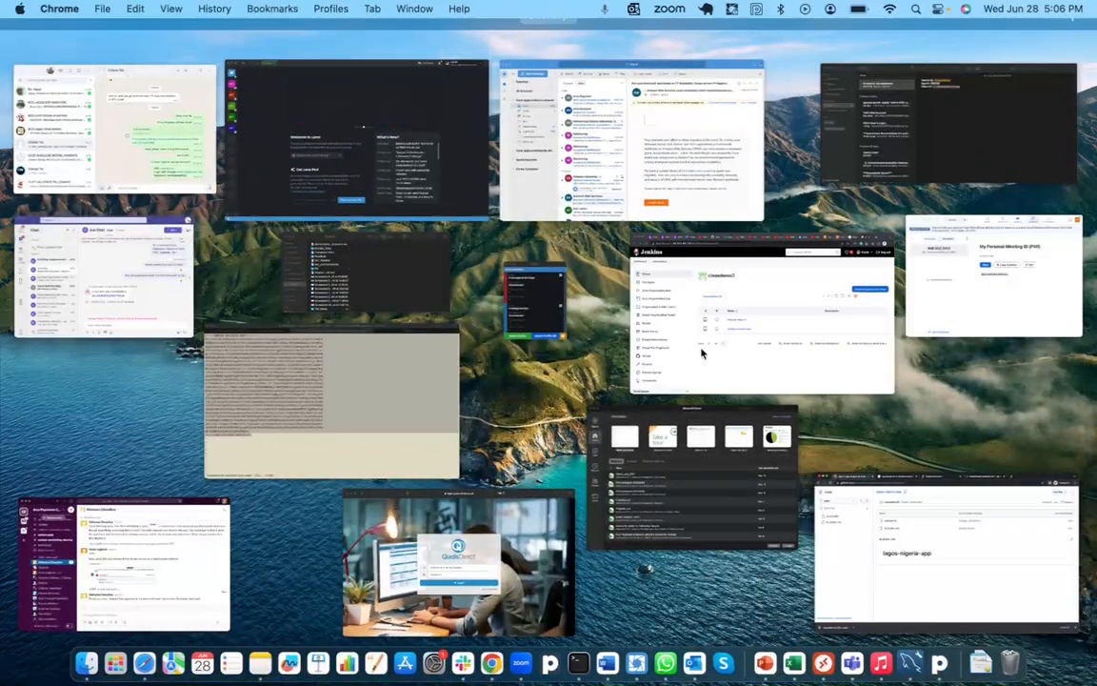
pyautogui.click(704, 351)
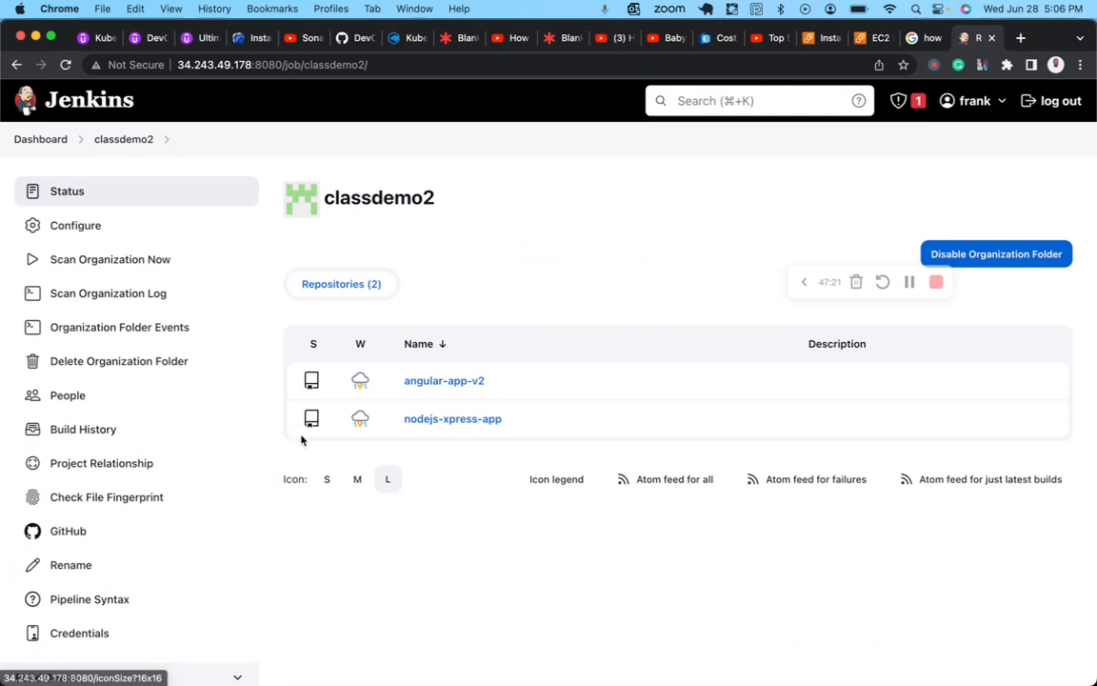
pyautogui.scroll(-3, 84, 474)
pyautogui.scroll(-1, 84, 475)
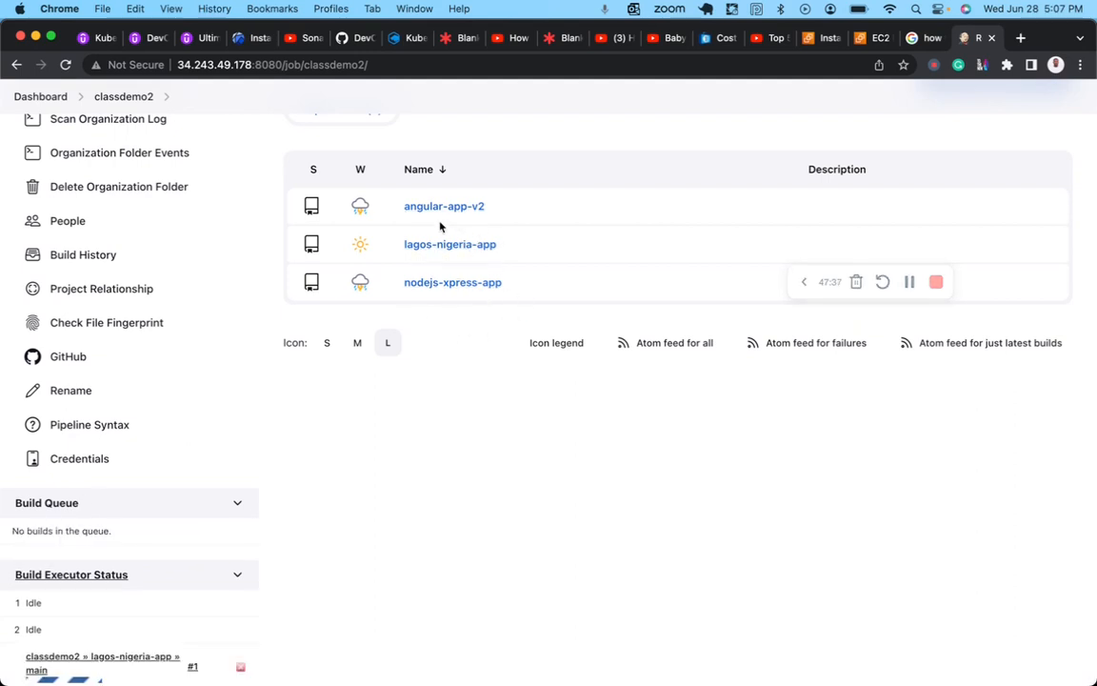
pyautogui.scroll(4, 441, 223)
pyautogui.scroll(-5, 441, 223)
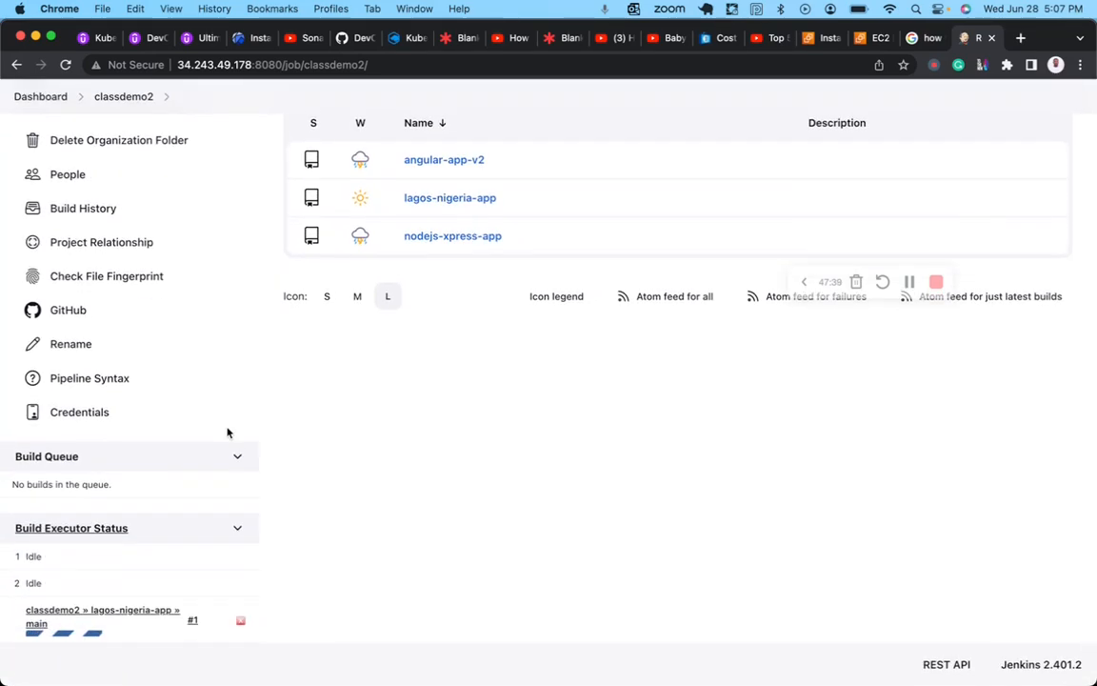